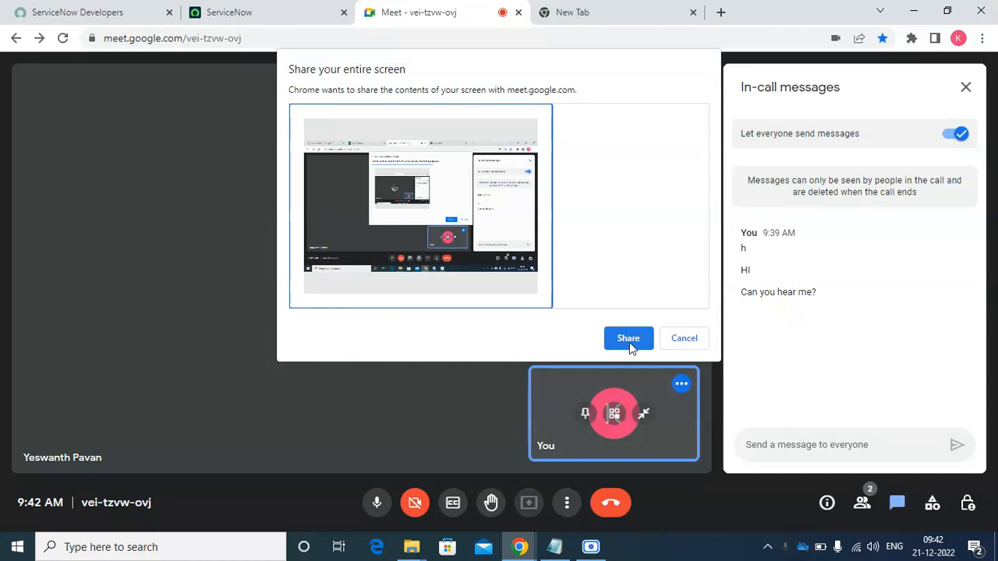
Start sharing the entire screen in the Google Meet call and switch to the ServiceNow instance
click(628, 338)
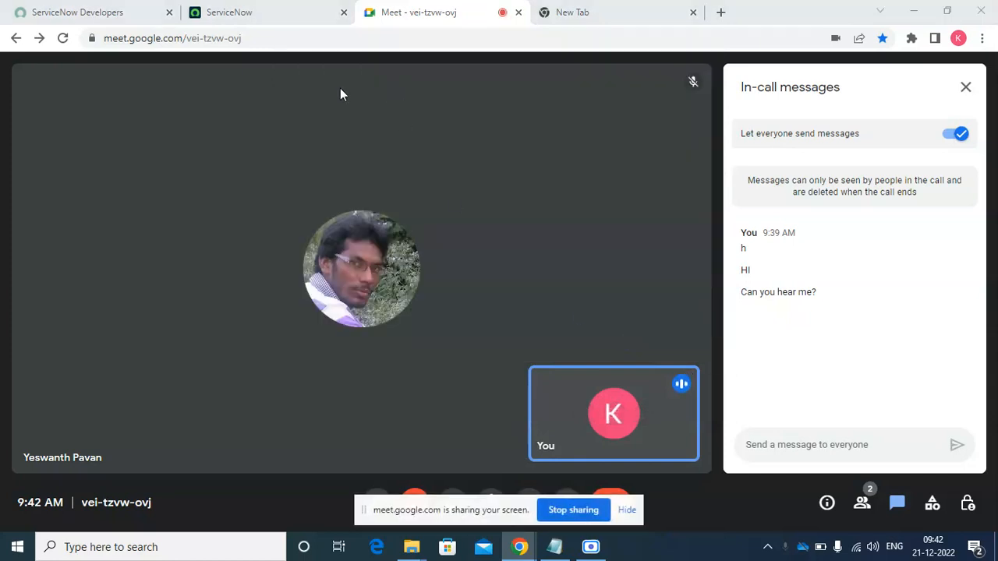
click(289, 13)
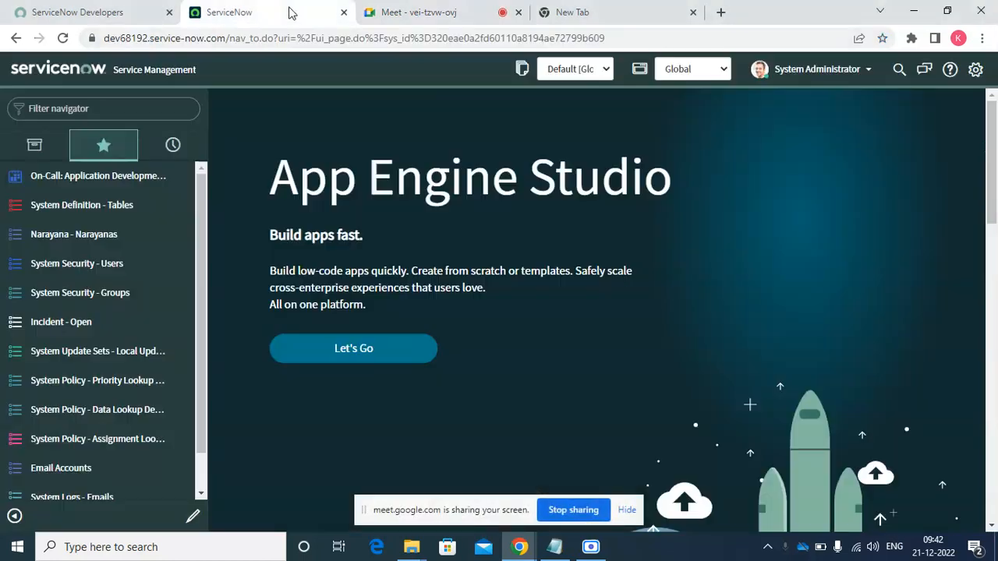
Find "maintain" in the navigator, open the Service Catalog Maintain Items list and sort it by Updated in ascending order
click(131, 109)
text(maintain)
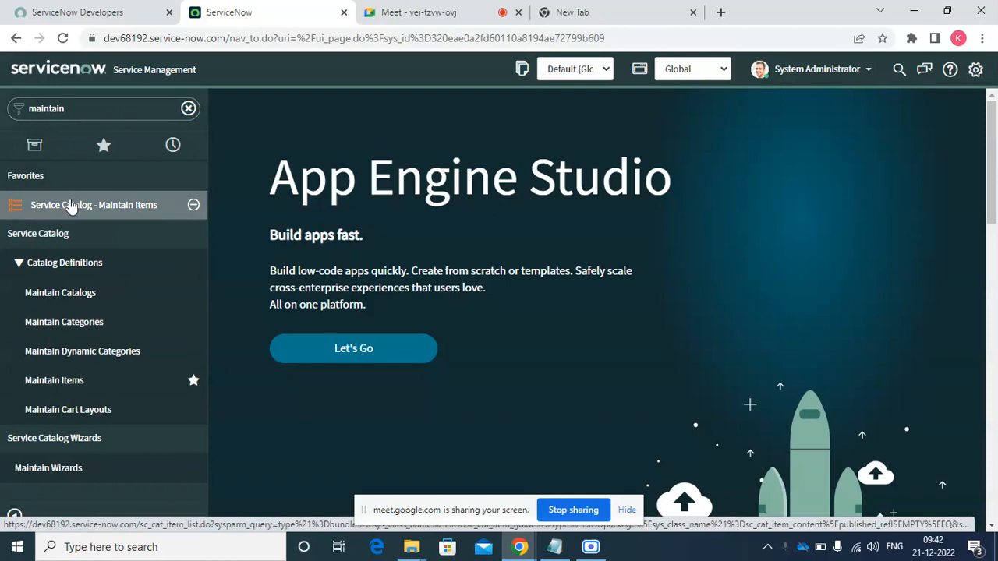
click(70, 205)
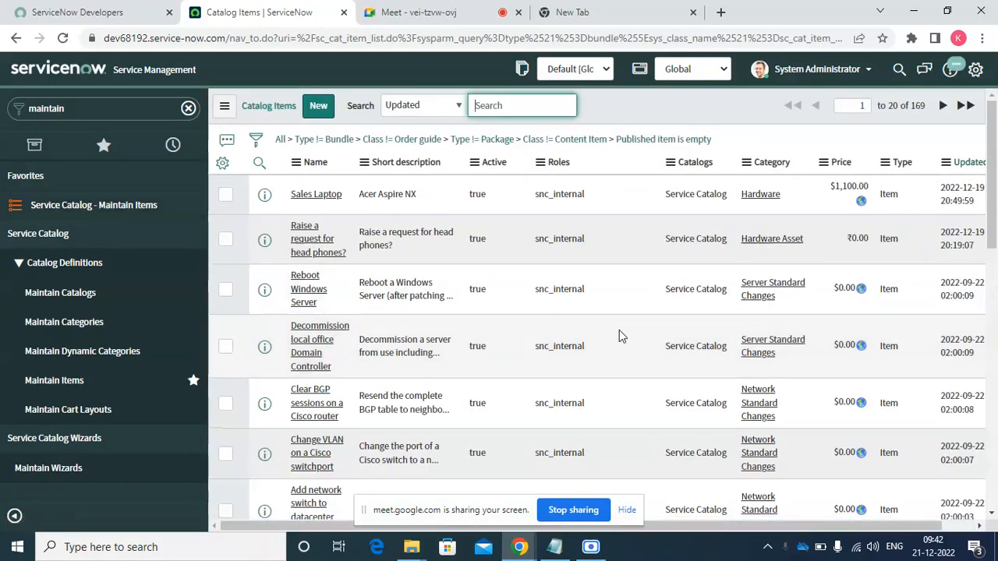
click(968, 161)
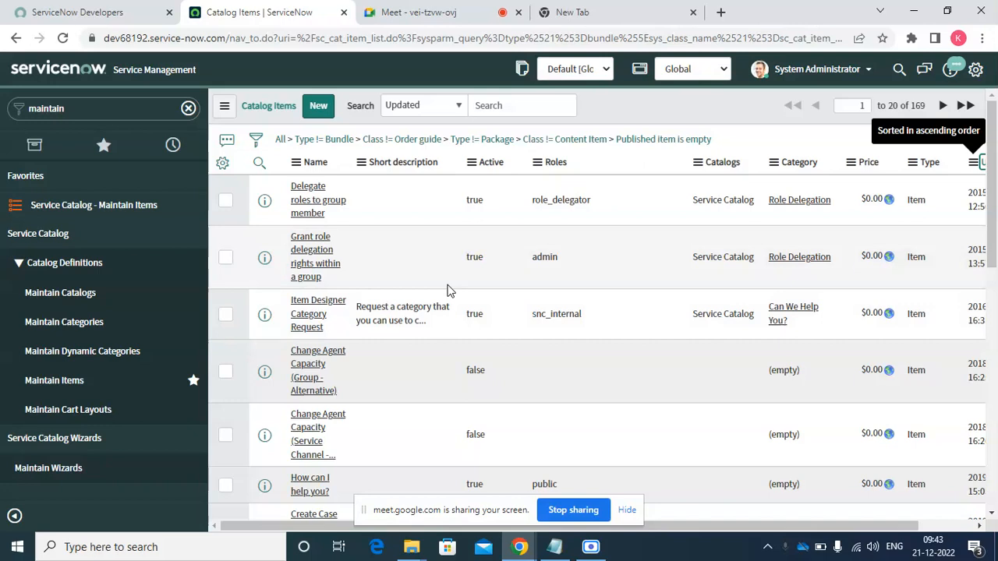
Look at the instance and account overview on the ServiceNow Developers site, and return to the catalog items list
click(75, 9)
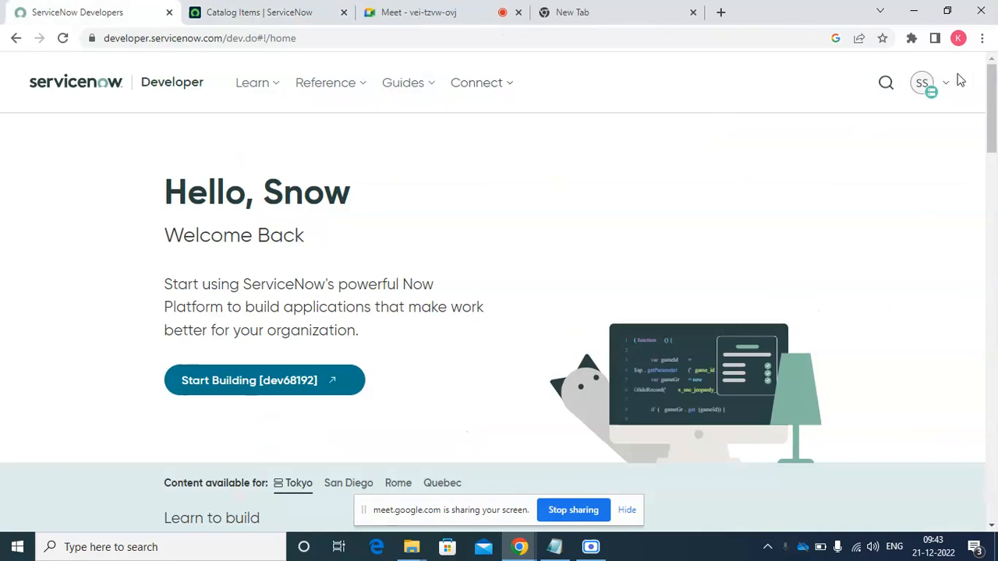
click(923, 92)
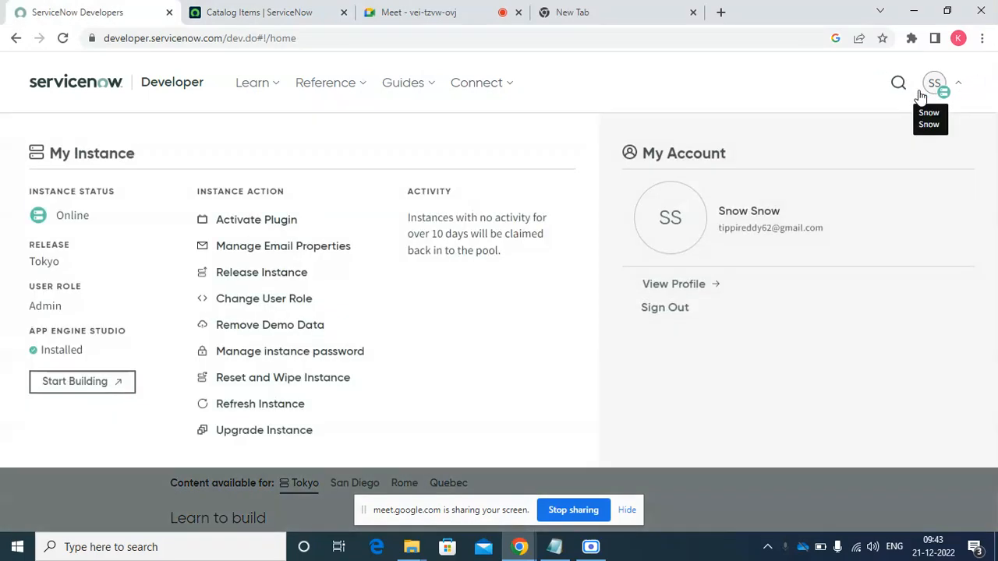
click(922, 91)
click(258, 11)
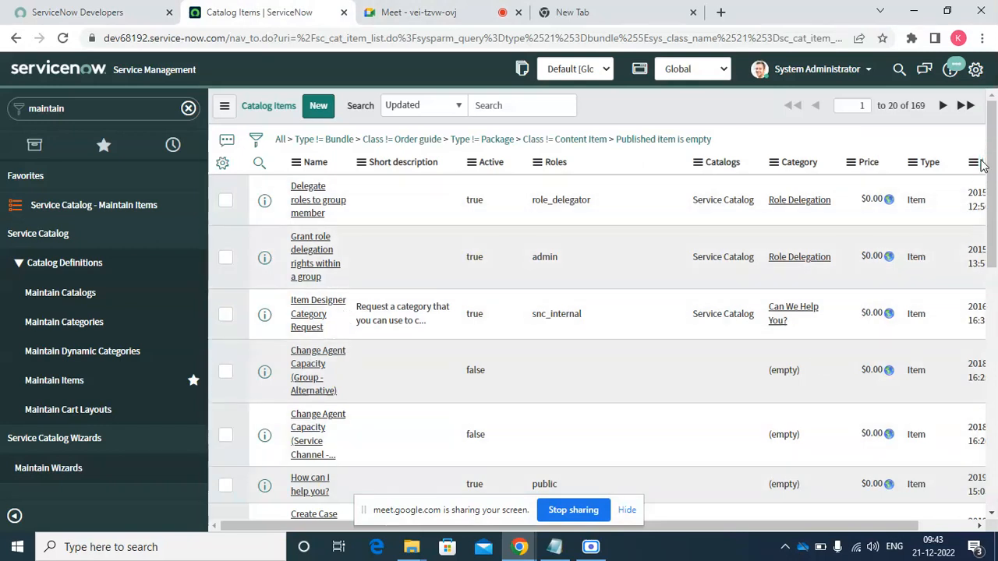
Sort the catalog items by Updated in descending order
click(980, 527)
click(980, 527)
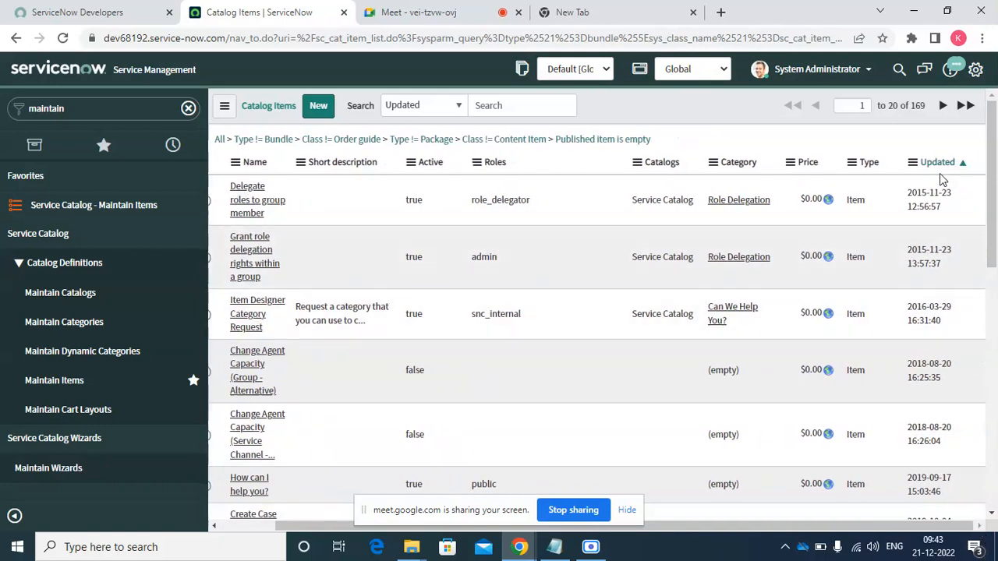
click(938, 163)
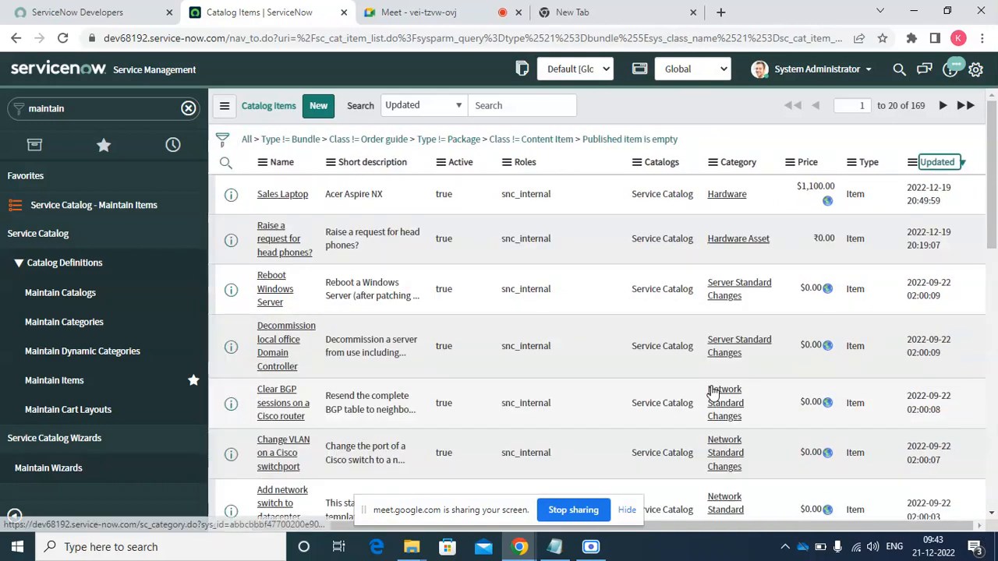
Open the "Raise a request for head phones?" catalog item in a separate browser tab and hide the screen-sharing notice
right_click(232, 239)
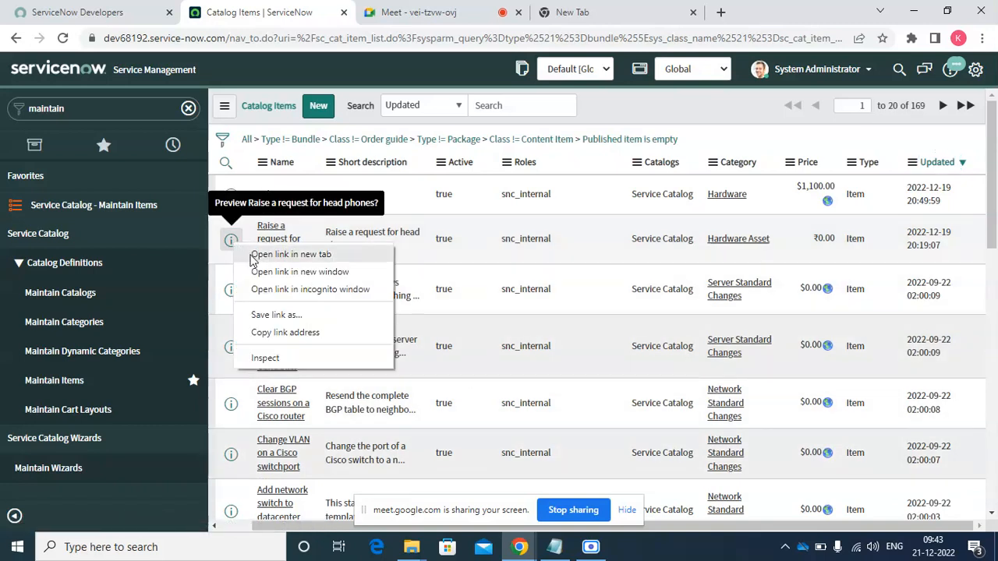
click(291, 255)
click(413, 11)
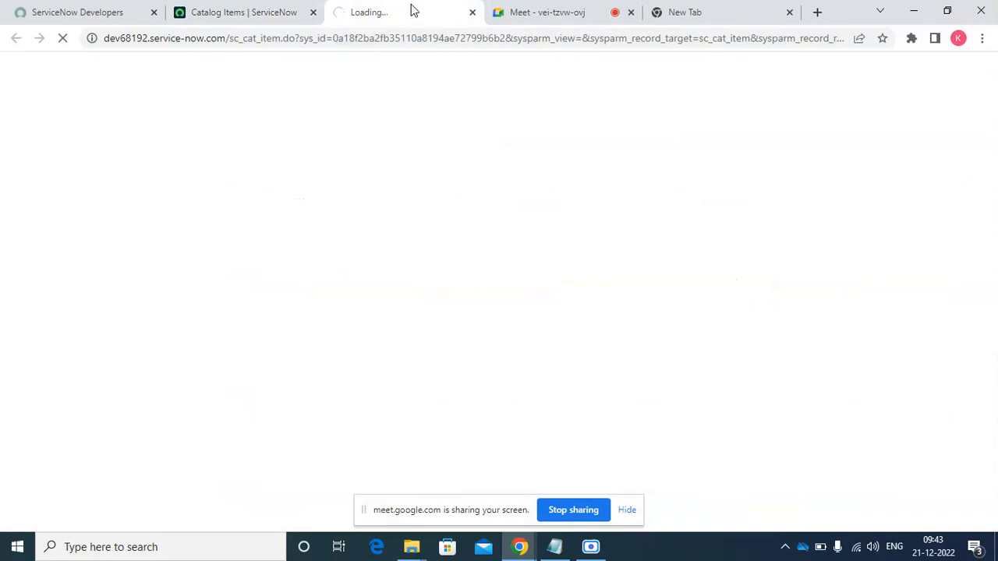
click(627, 511)
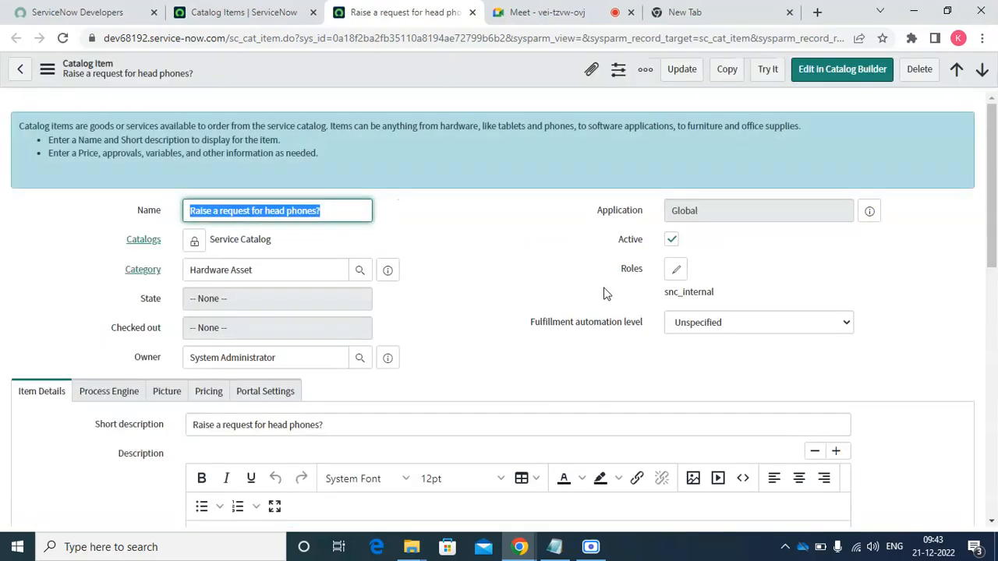
Duplicate the browser tab of the head phones catalog item and open its order form with Try It
right_click(429, 13)
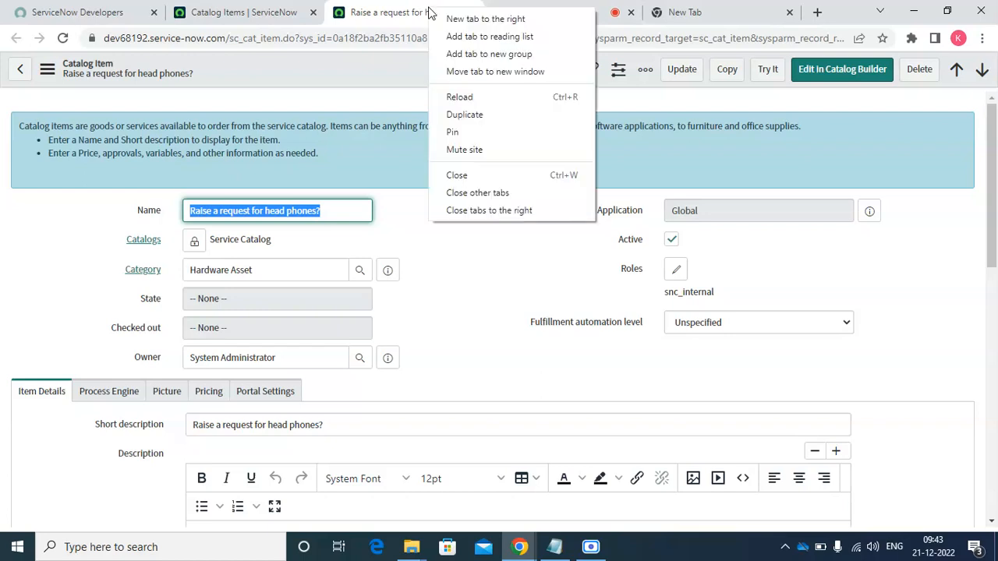
click(451, 115)
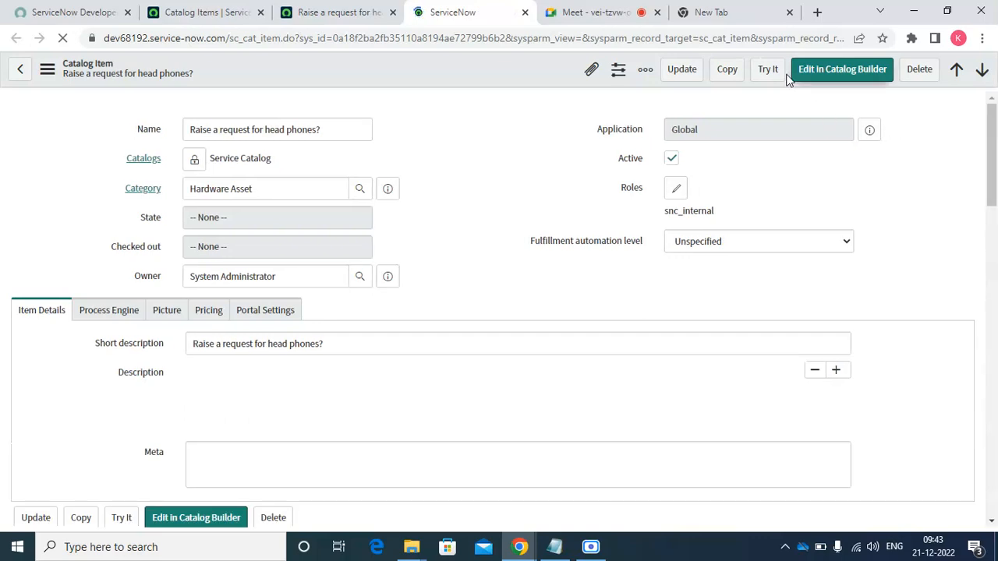
click(772, 72)
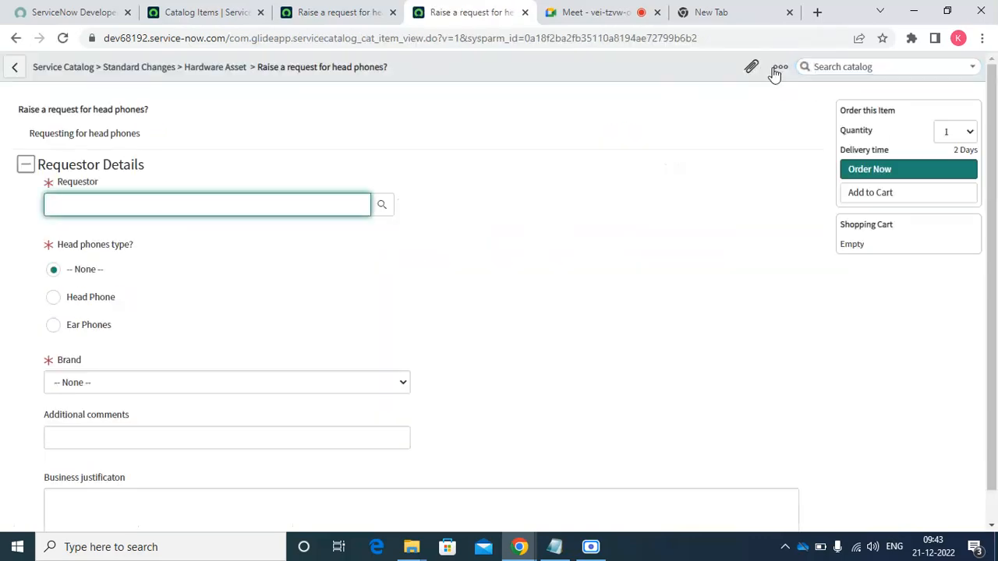
Look up the first listed user as the Requestor and the third listed user as the Manager
click(379, 211)
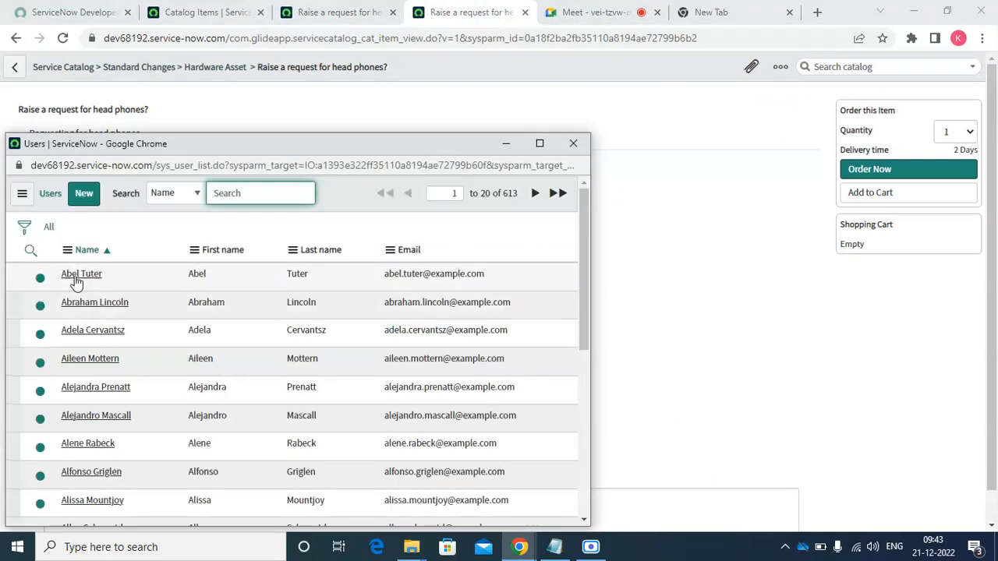
click(77, 277)
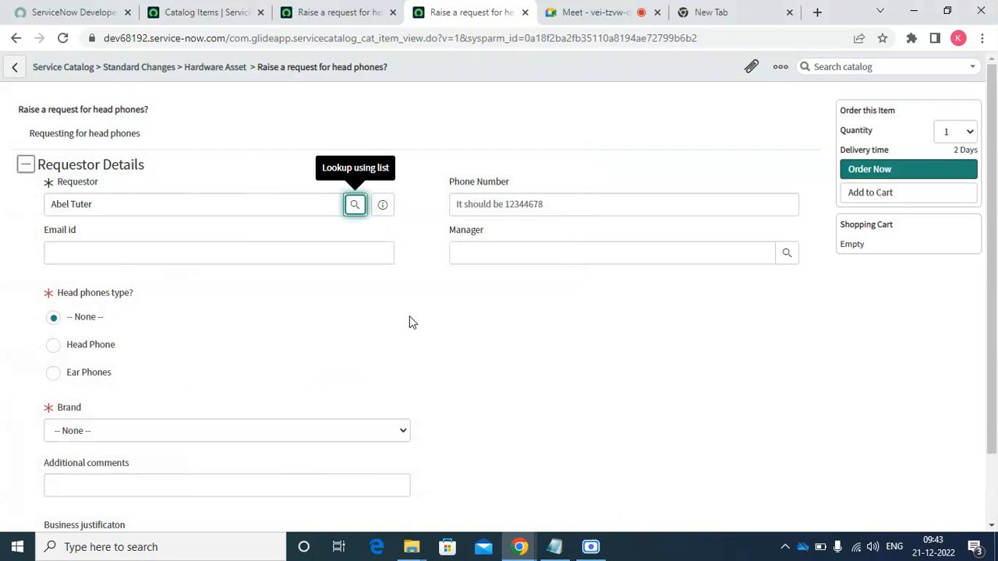
click(602, 256)
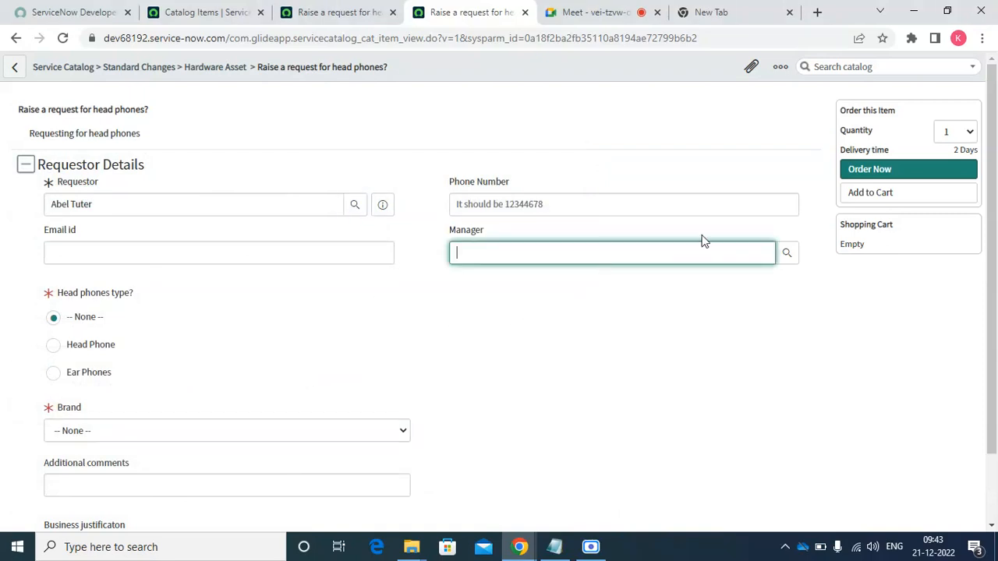
click(787, 253)
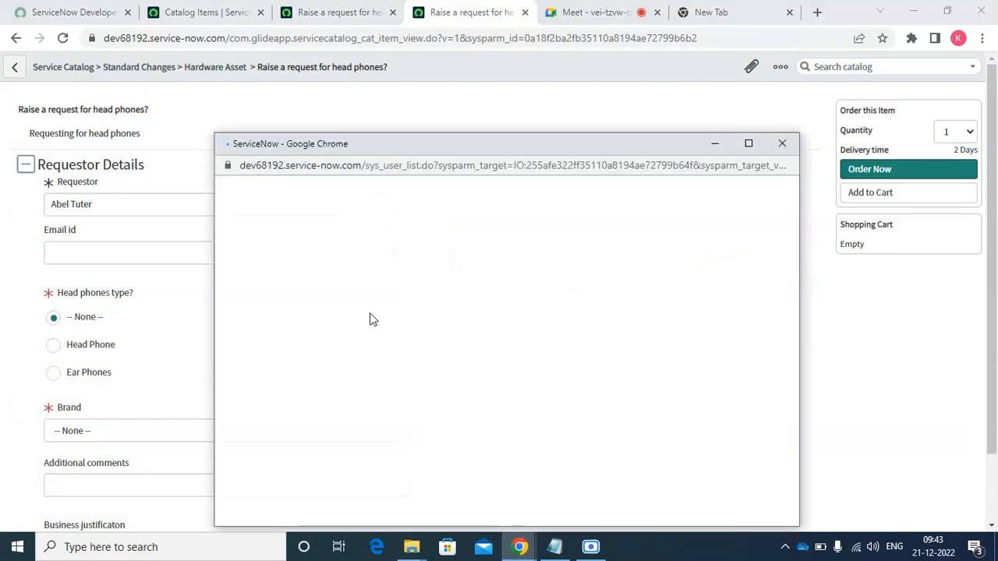
click(303, 334)
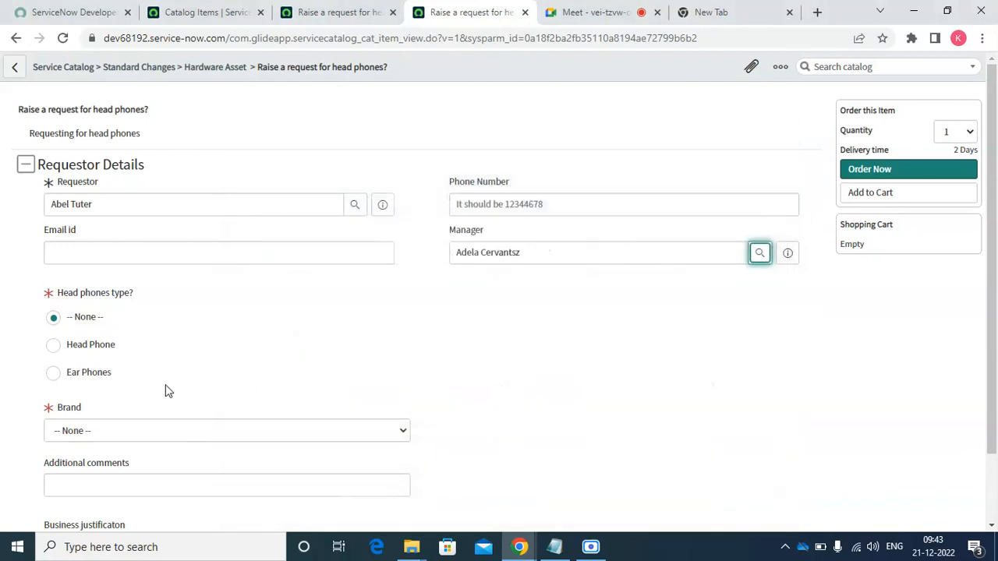
Set the head phones type to Ear Phones and the brand to Samsung
click(83, 373)
click(91, 431)
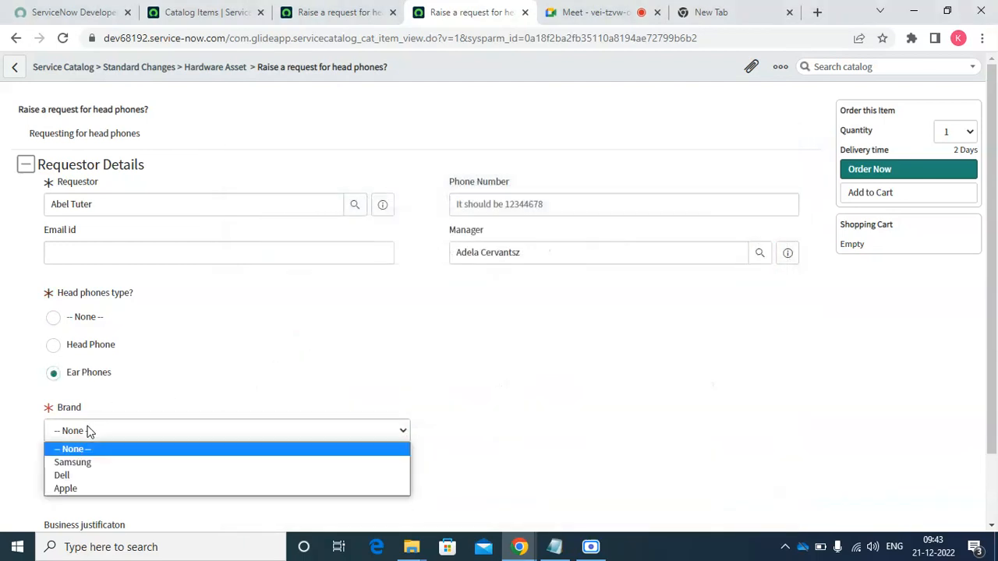
click(86, 462)
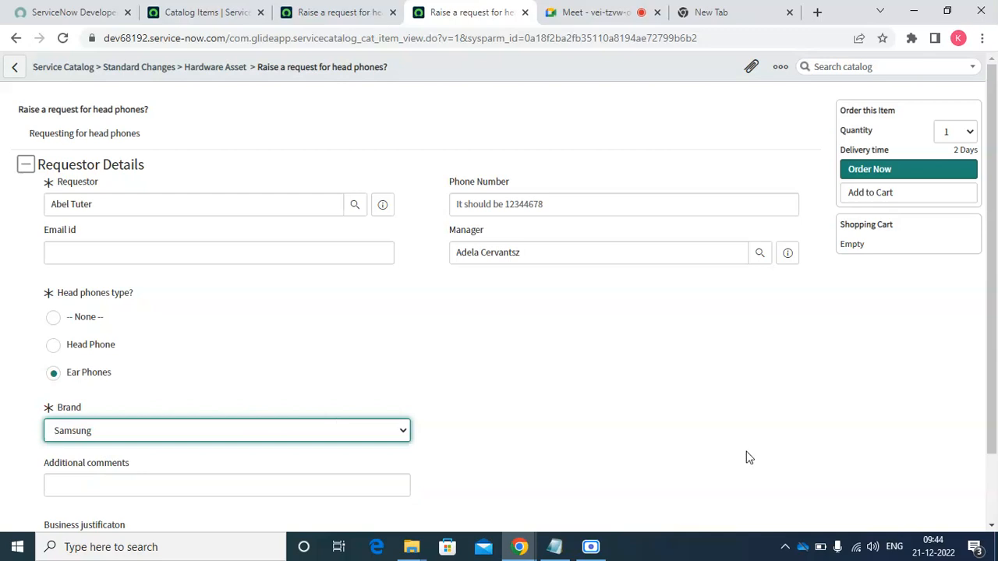
Enter "Test" as the additional comments and "TEST" as the business justification, and order the item
scroll(992, 401, down, 1)
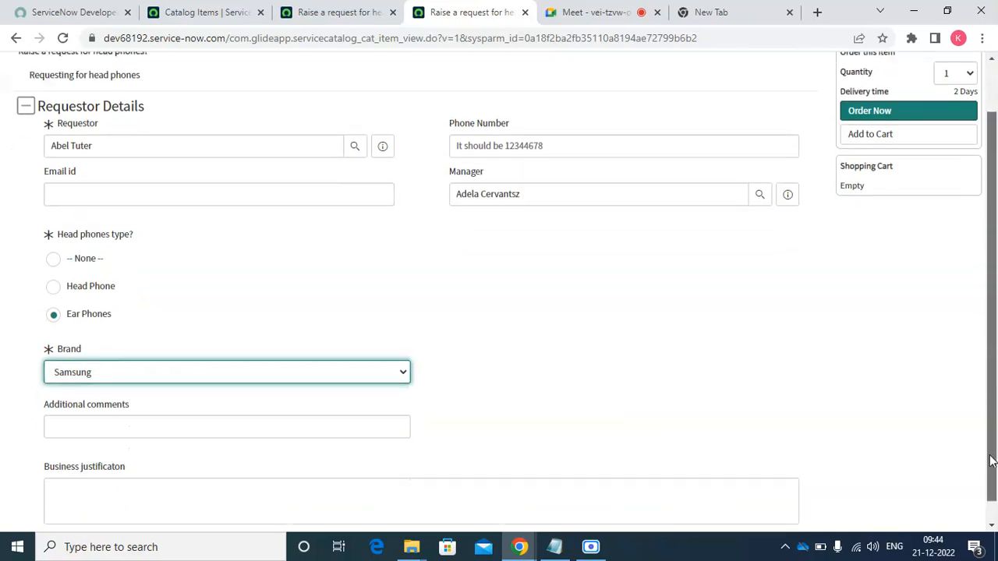
click(363, 390)
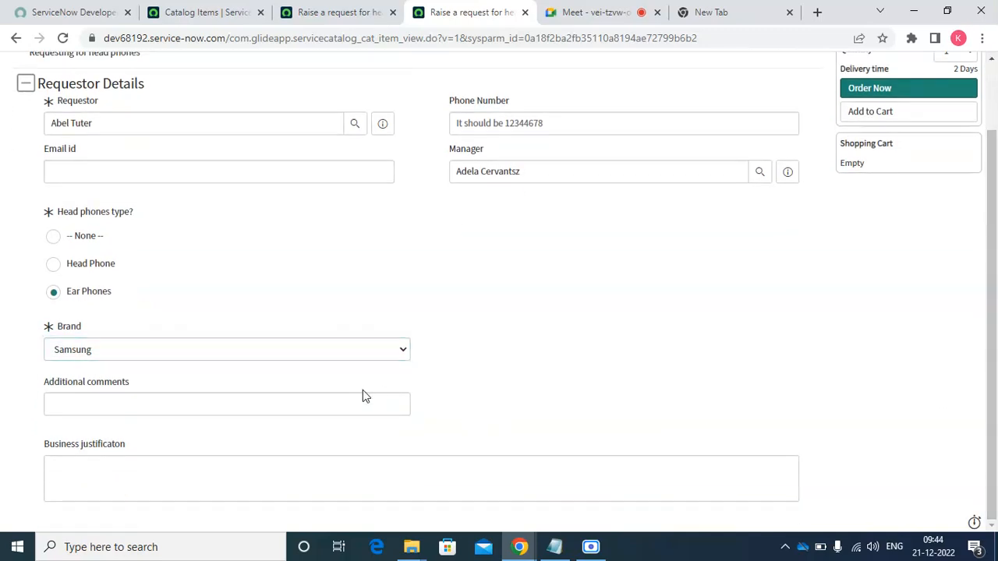
click(317, 413)
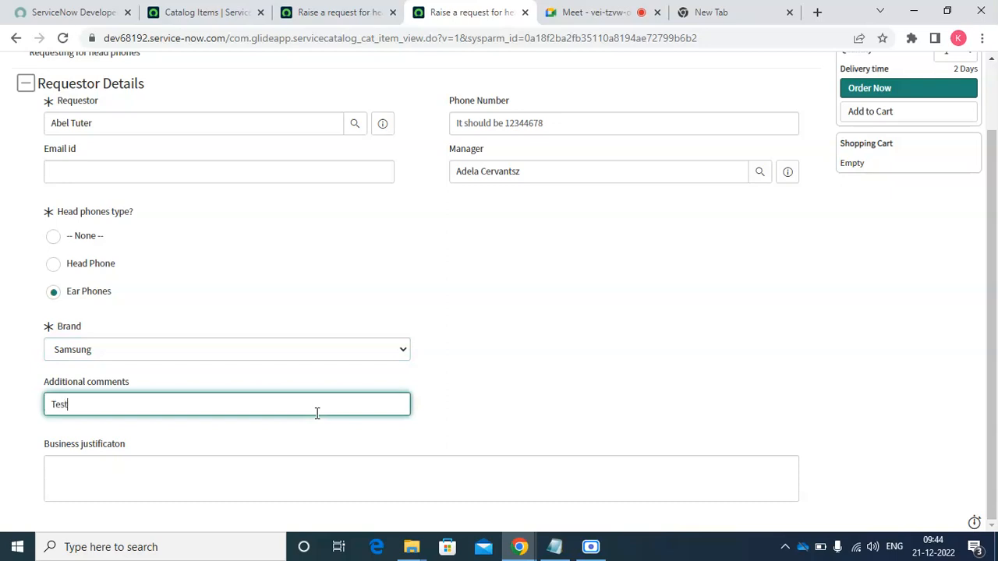
key(Tab)
text(TEST)
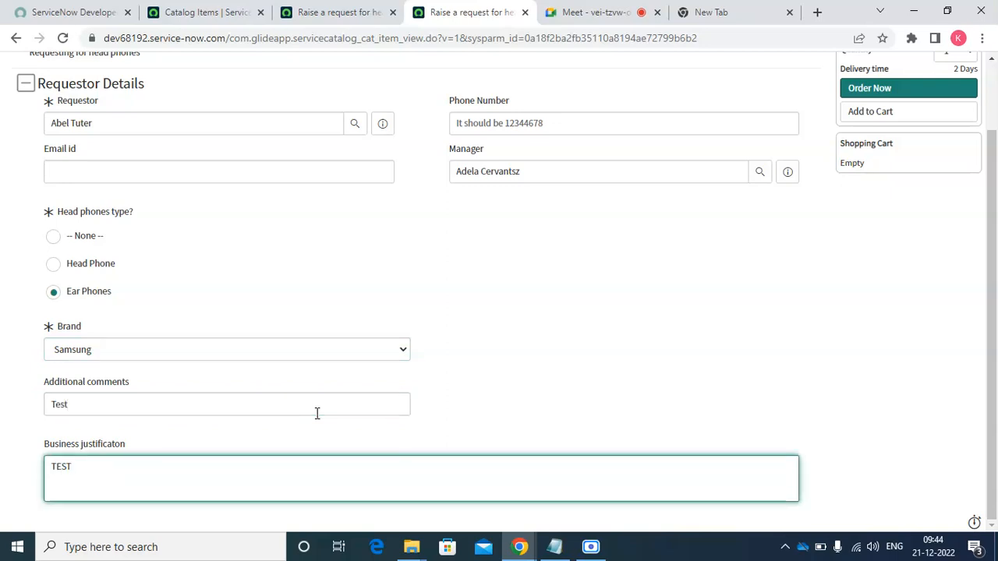
click(872, 91)
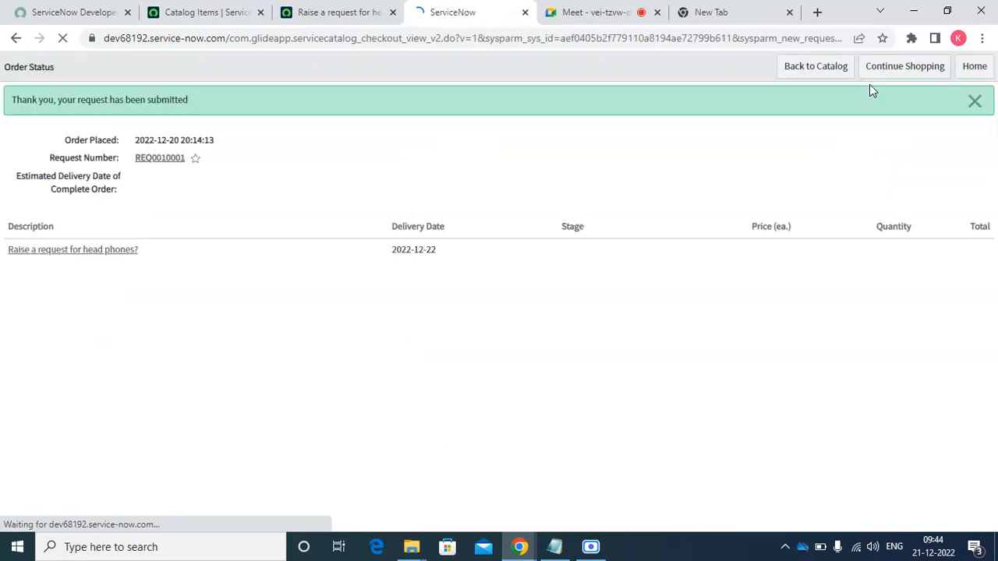
Open the submitted request's record and, from its requested items, the record for the head phones item
click(162, 159)
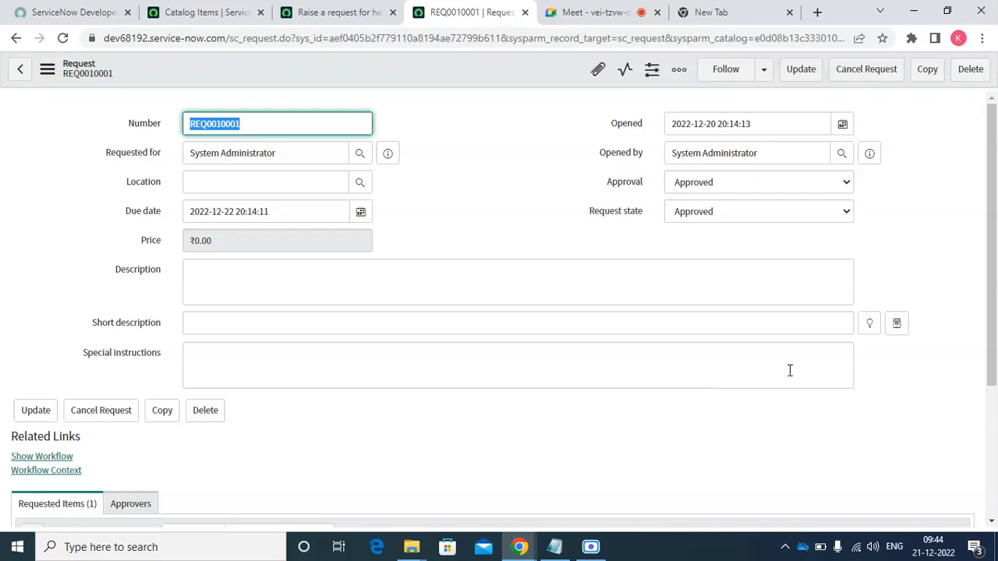
drag(993, 334, 994, 516)
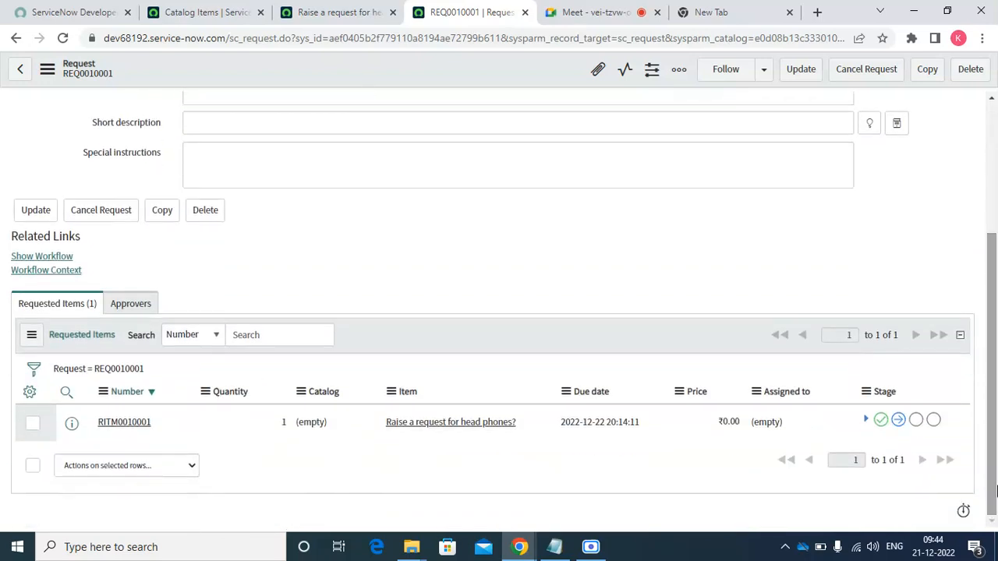
click(118, 424)
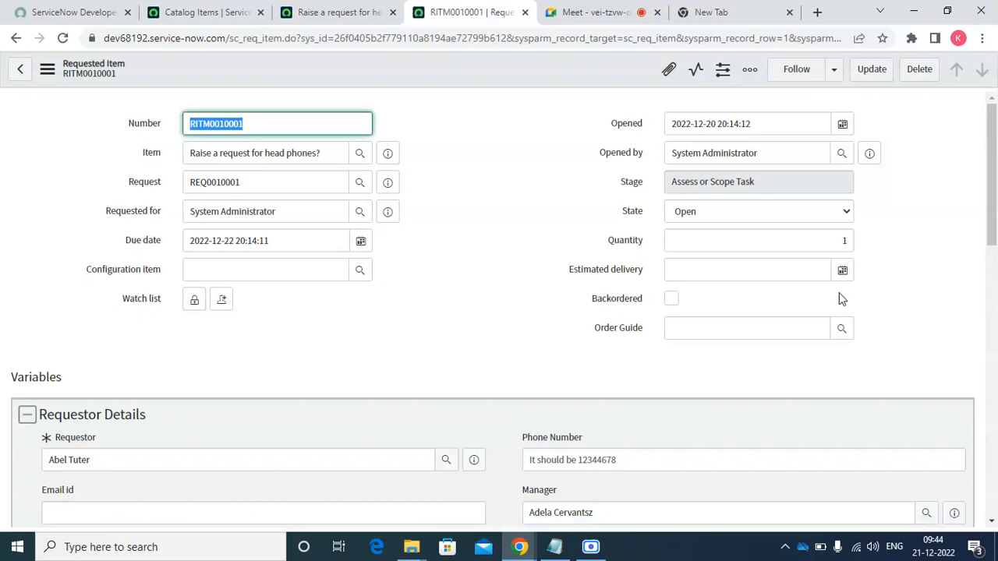
Review the requested item's variables and open the Software group's "Provide requested service" catalog task in a separate browser tab
drag(994, 173, 994, 288)
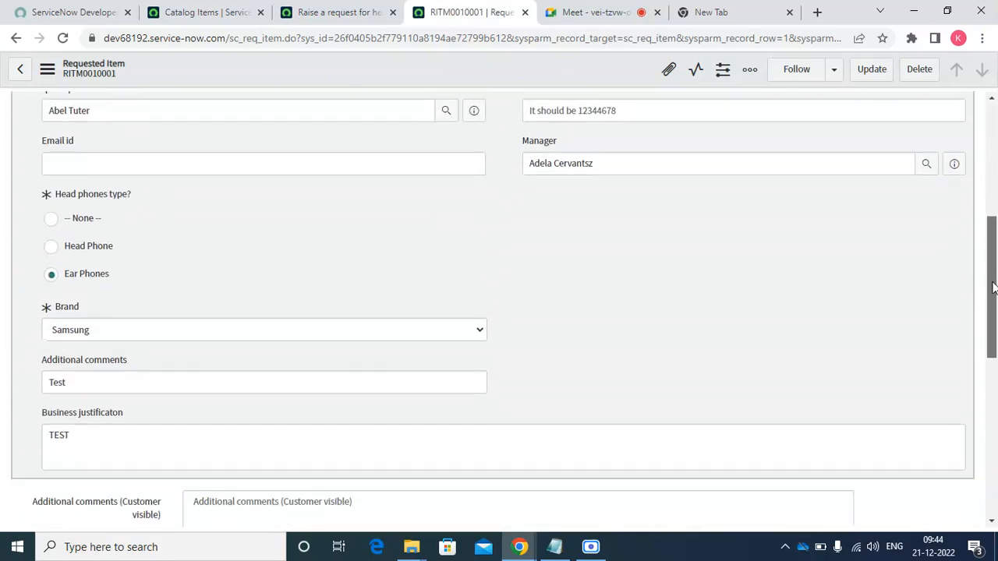
scroll(991, 279, up, 2)
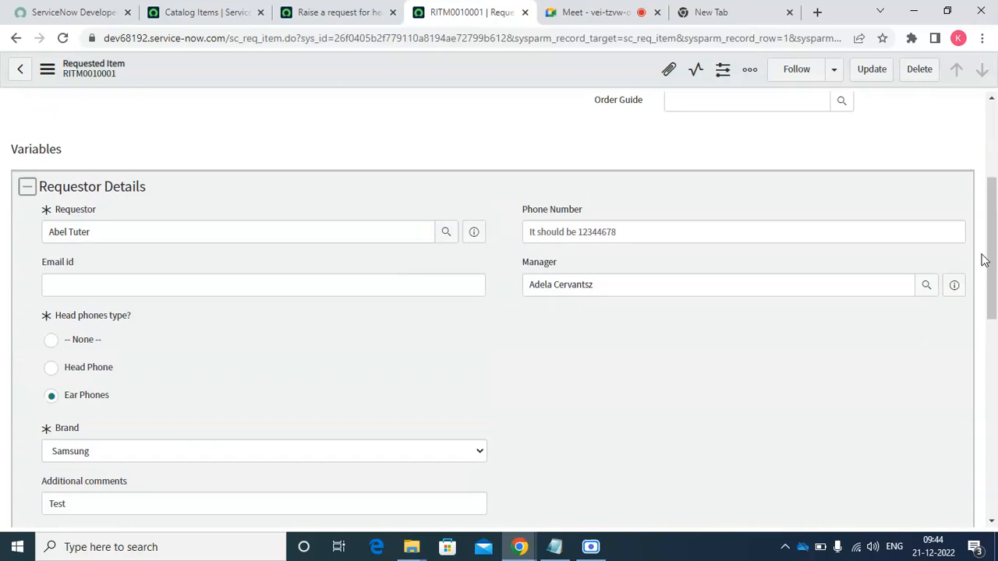
drag(990, 290, 987, 477)
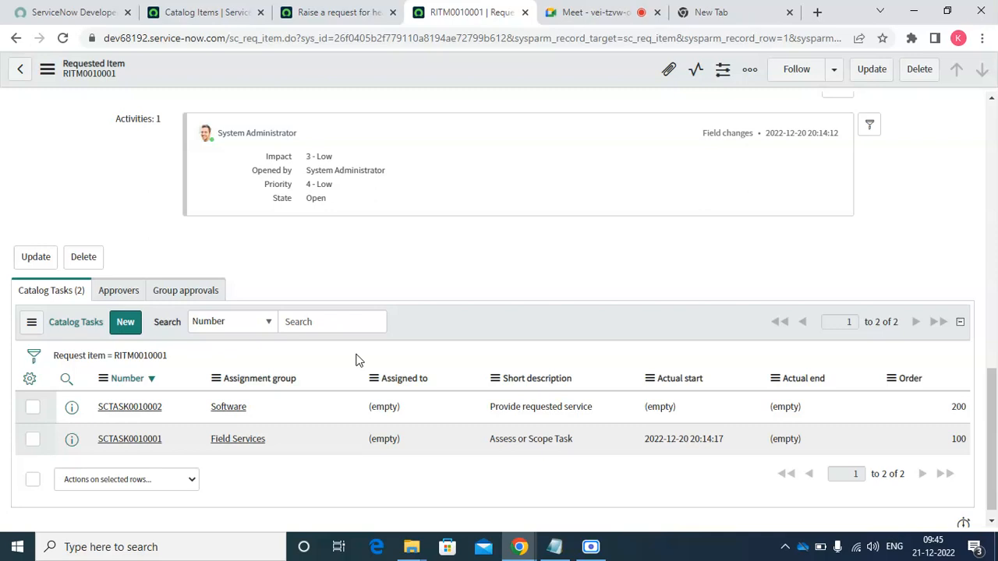
right_click(75, 407)
click(106, 414)
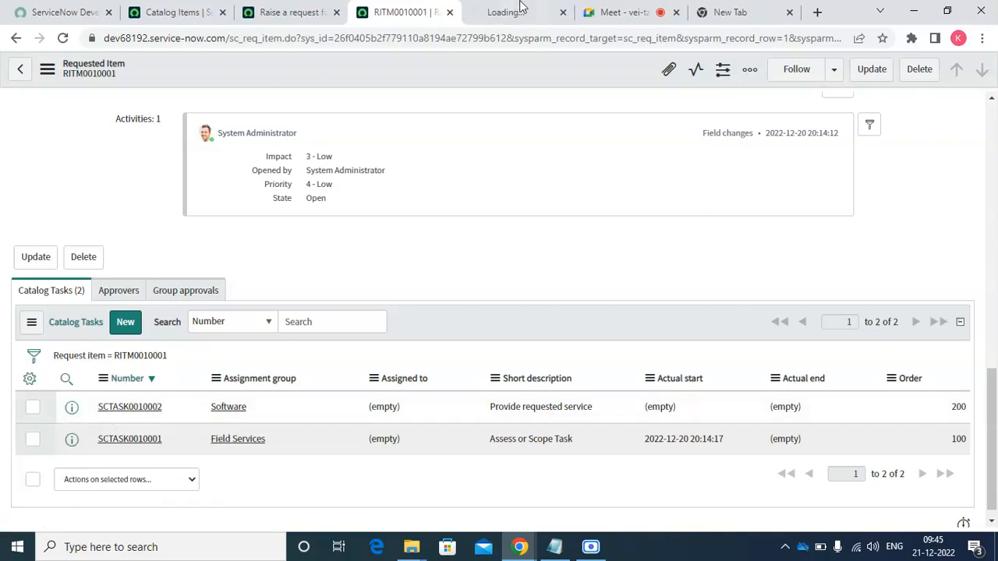
Set the Software group's "Provide requested service" catalog task to the Closed Complete state and update the record
click(524, 7)
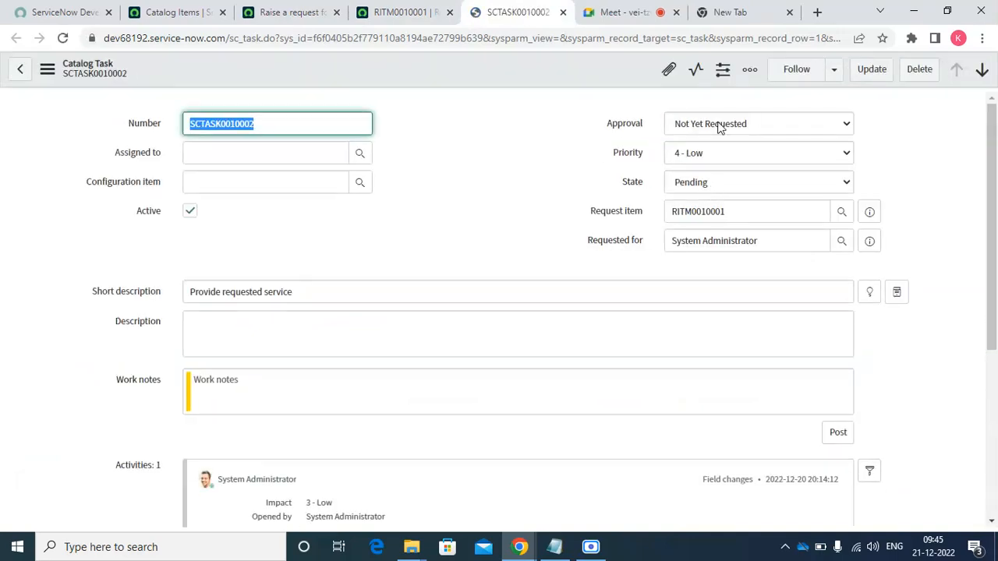
click(719, 125)
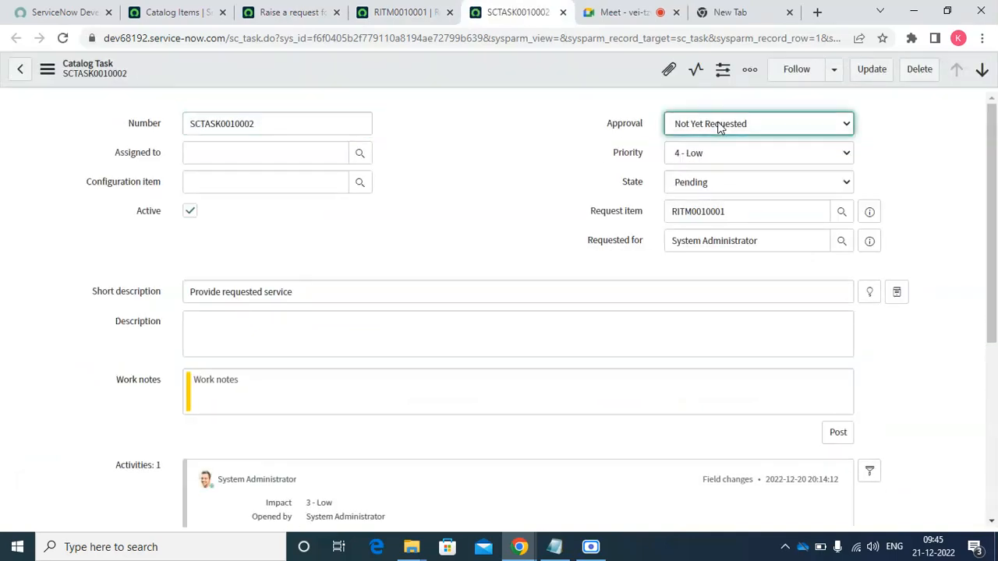
click(708, 183)
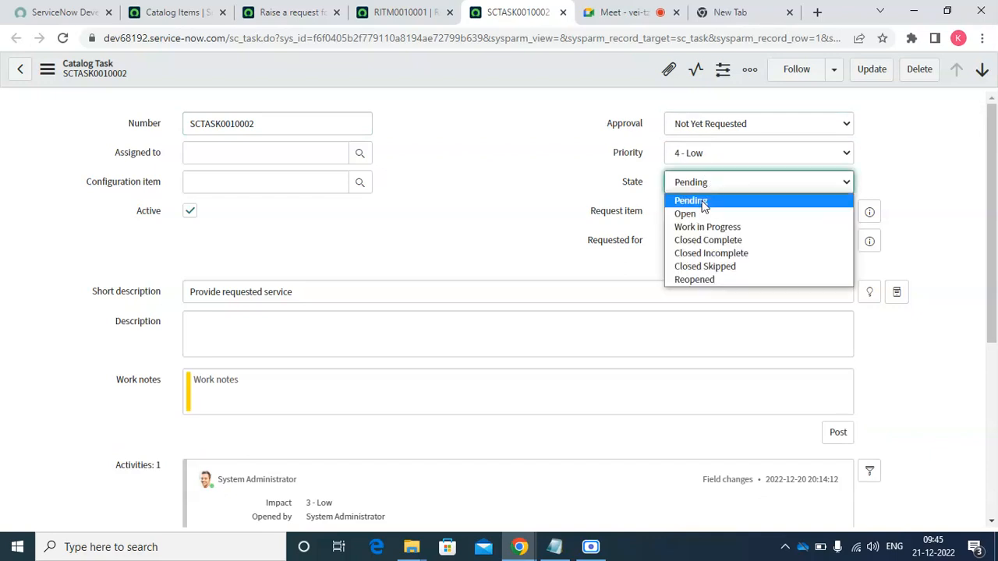
click(718, 242)
click(874, 69)
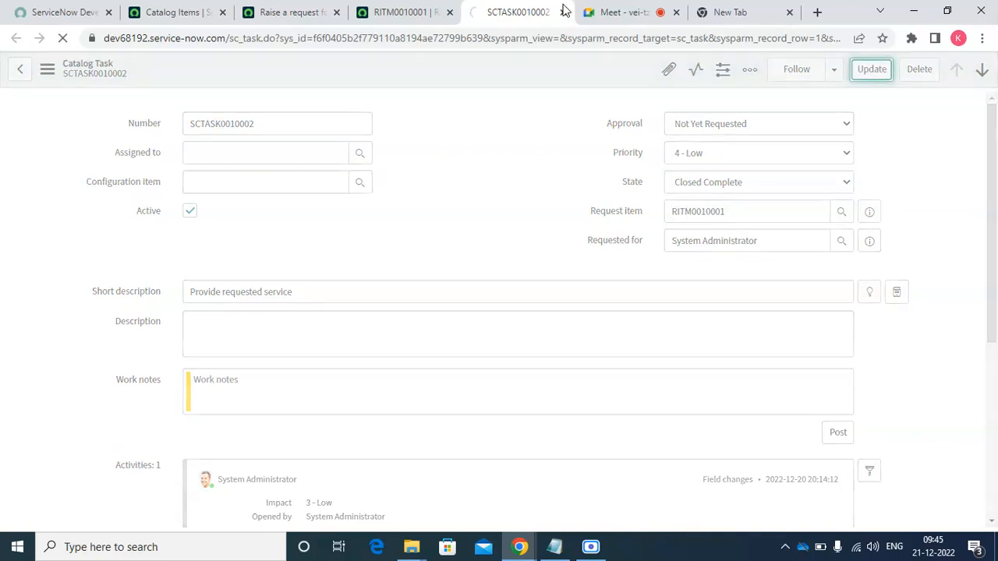
From the requested item's catalog tasks, open the Field Services group's "Assess or Scope Task" record in a separate browser tab
click(435, 11)
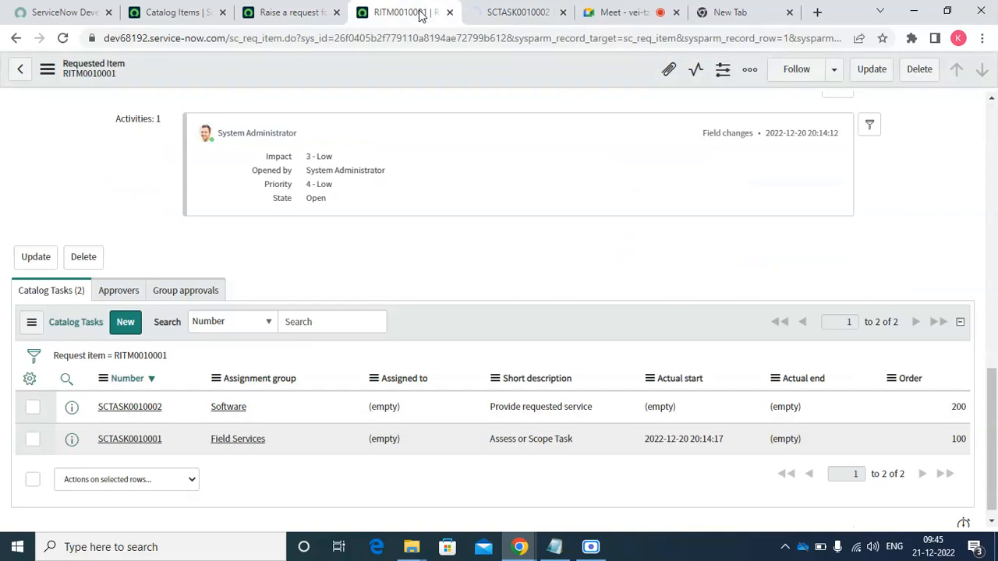
right_click(78, 441)
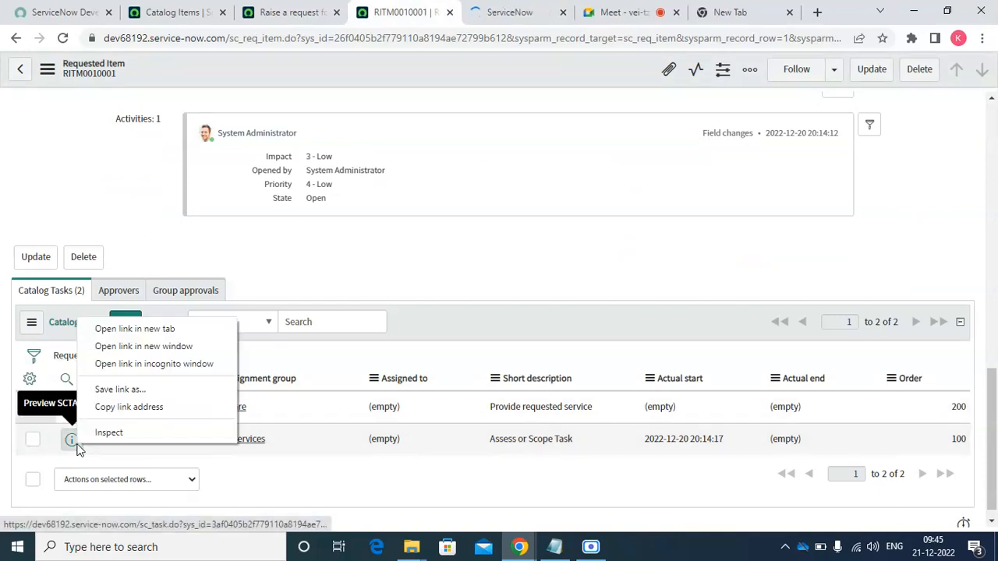
click(154, 337)
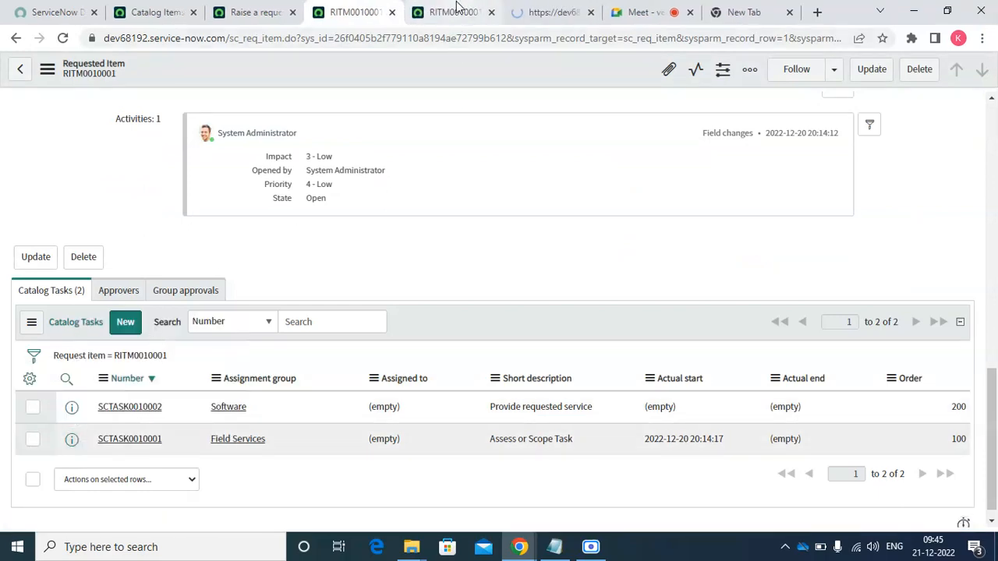
Set the state of the head phones requested item to Closed Complete in its form
click(476, 15)
click(708, 209)
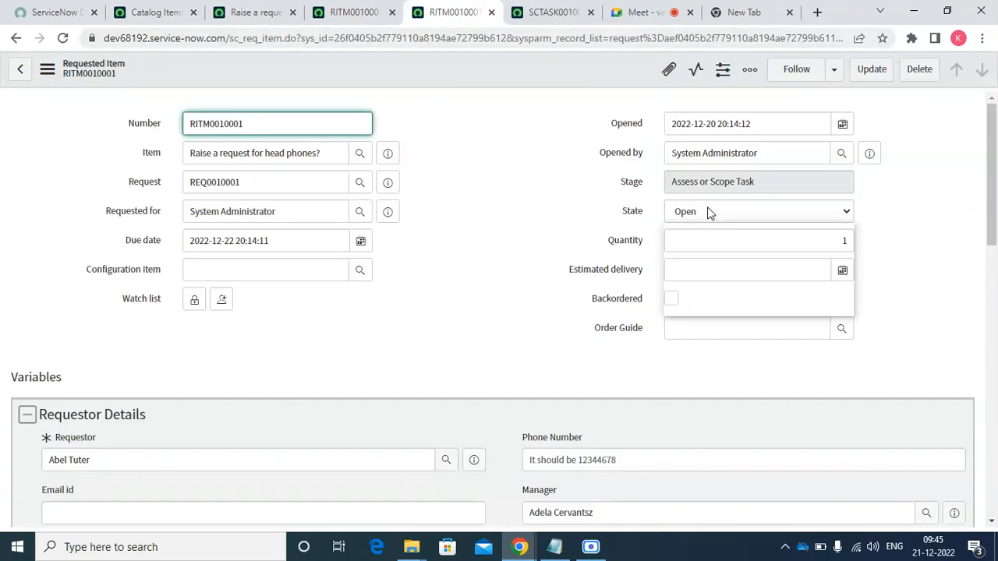
click(707, 209)
click(710, 211)
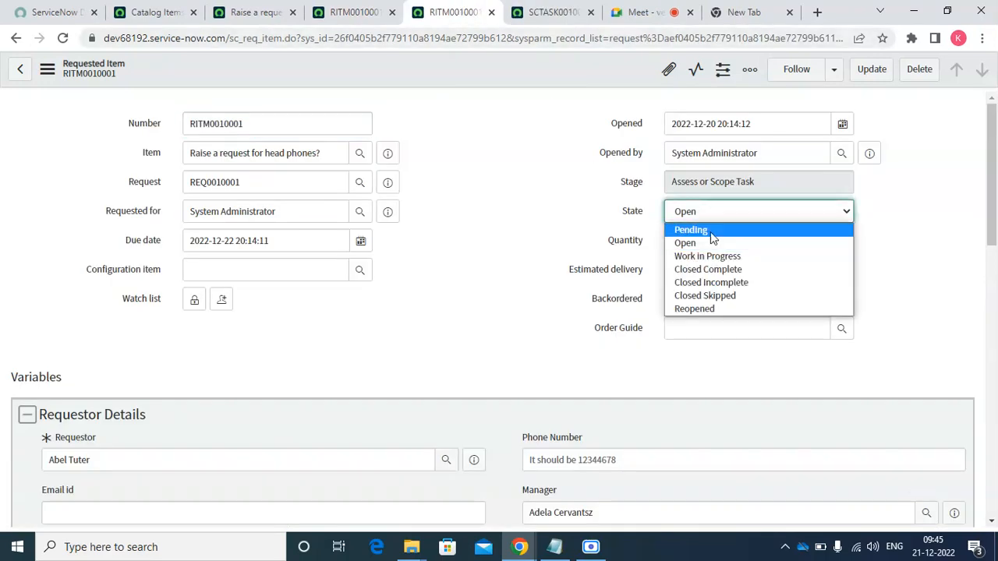
click(711, 273)
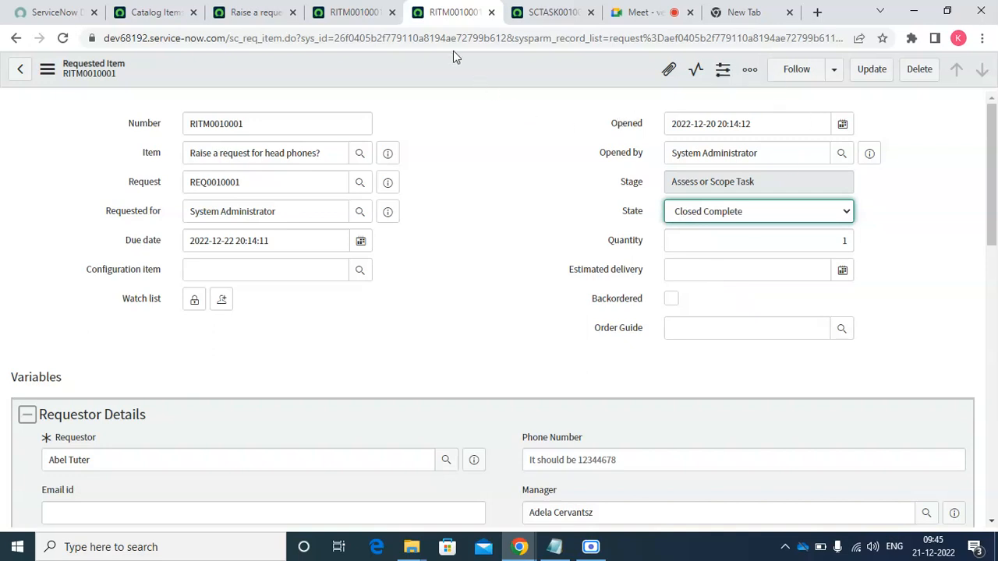
click(478, 127)
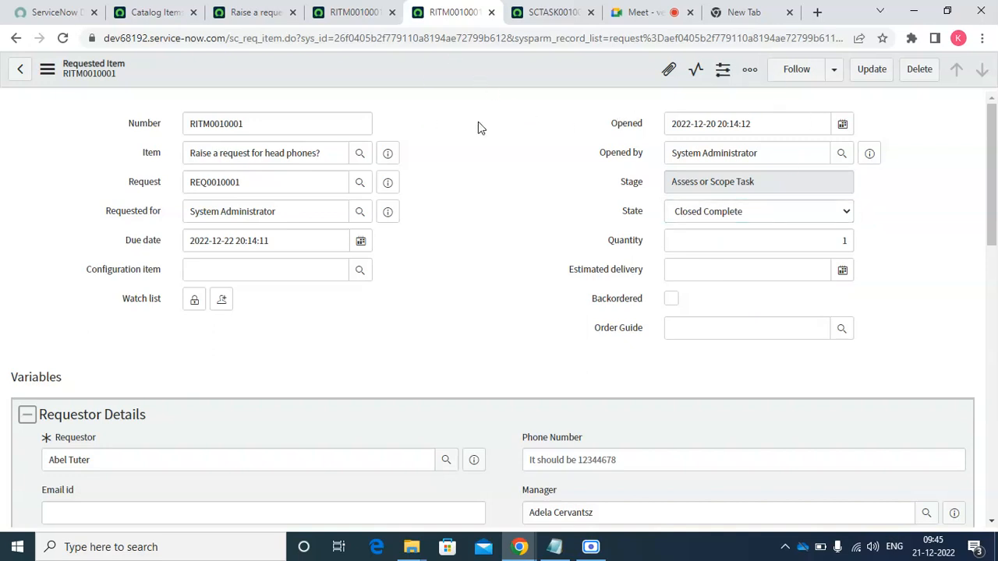
Set the "Assess or Scope Task" catalog task to the Closed Complete state and update the record
click(535, 16)
click(715, 189)
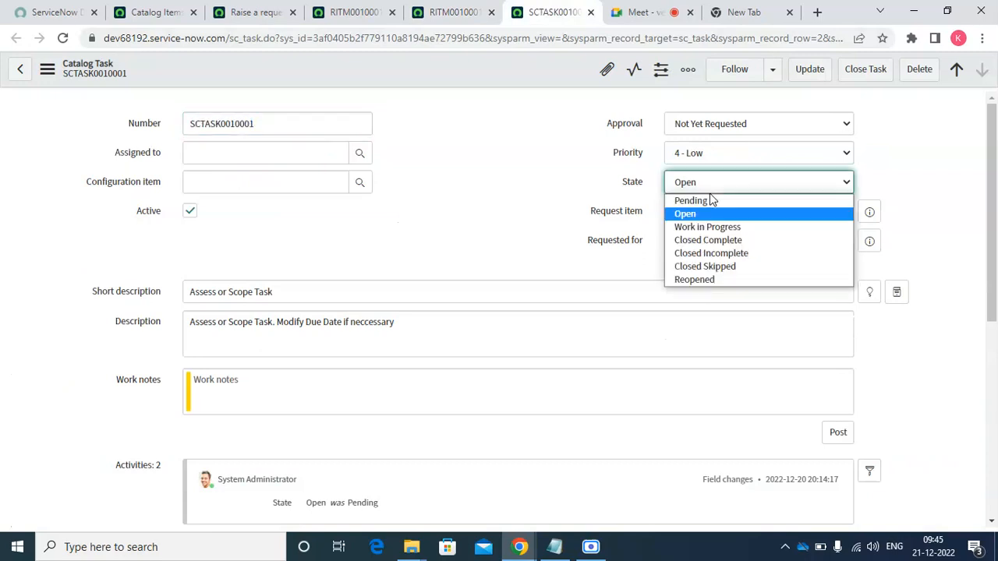
click(708, 240)
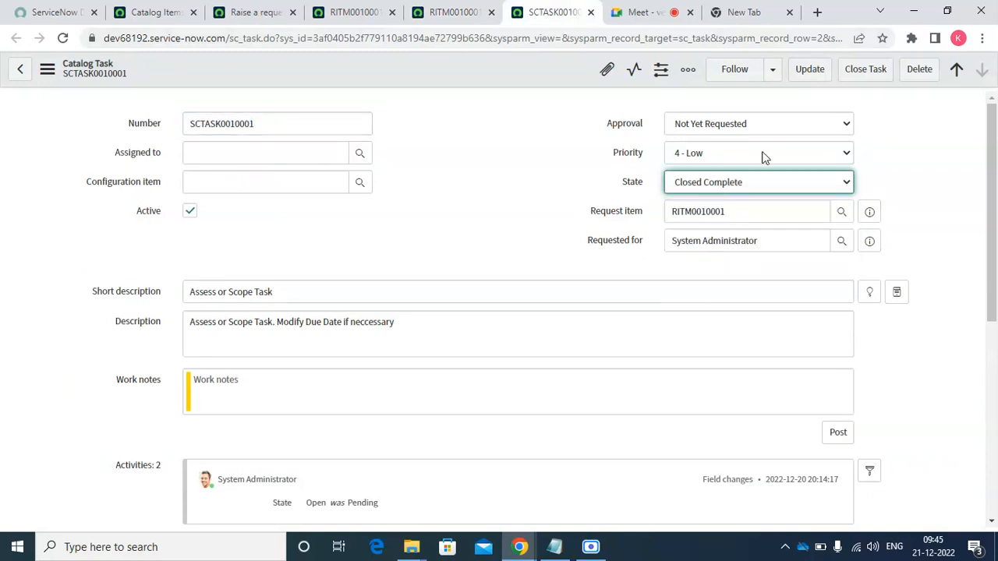
click(811, 69)
Reload the head phones requested item's form, discarding its unsaved changes, to check the current stage
click(456, 16)
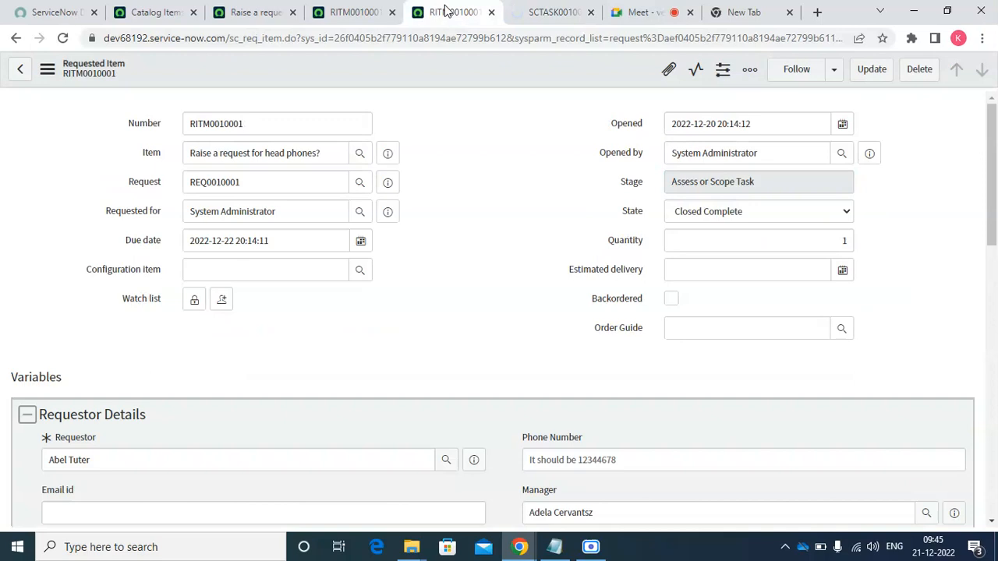
right_click(440, 68)
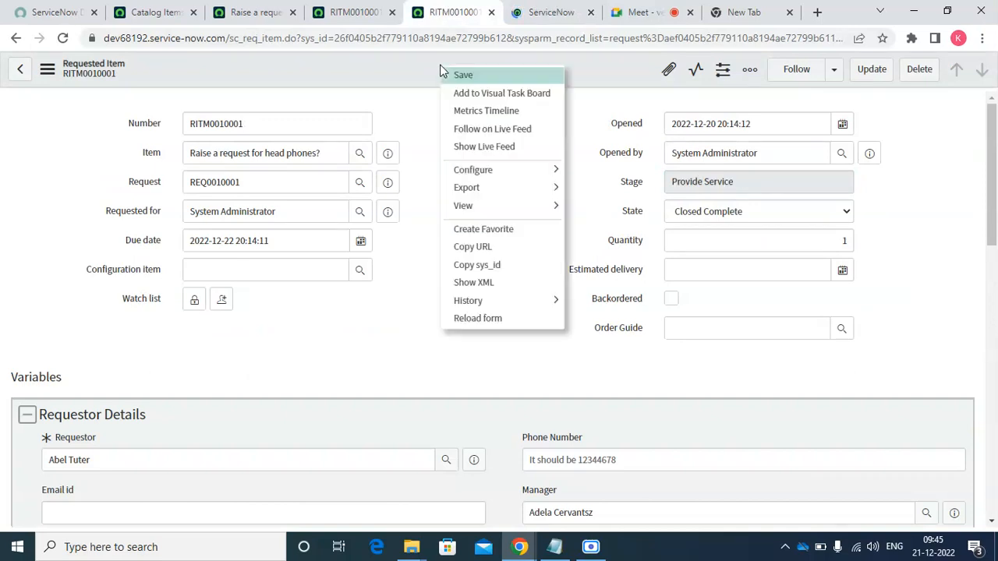
click(497, 325)
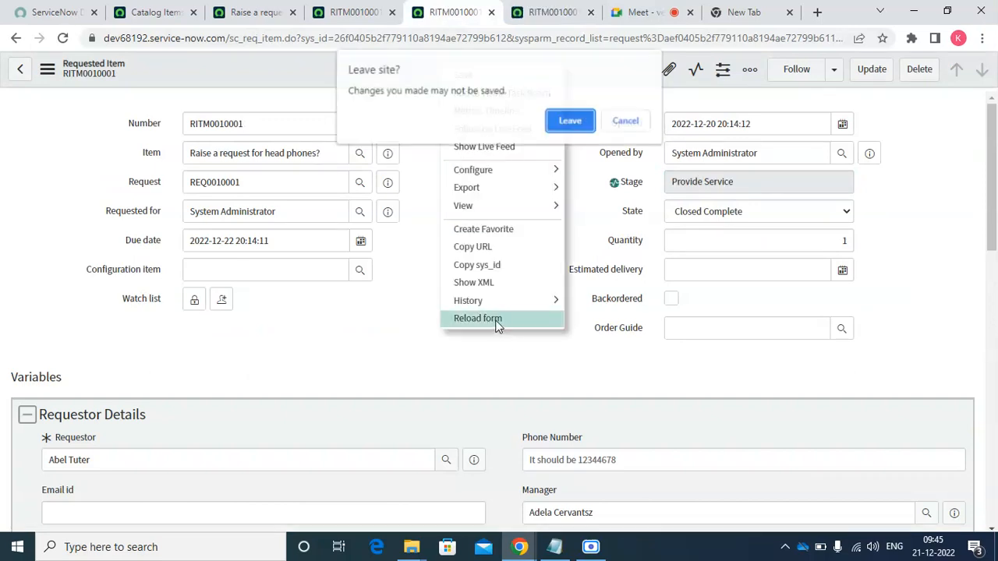
click(557, 122)
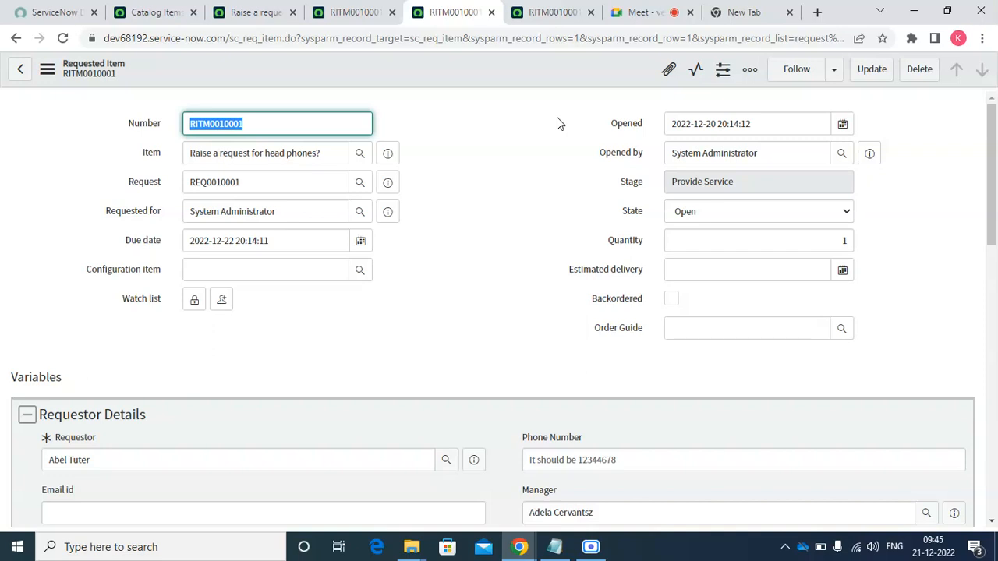
Switch to a blank Notepad document and write the line "Request- Req"
key(super+r)
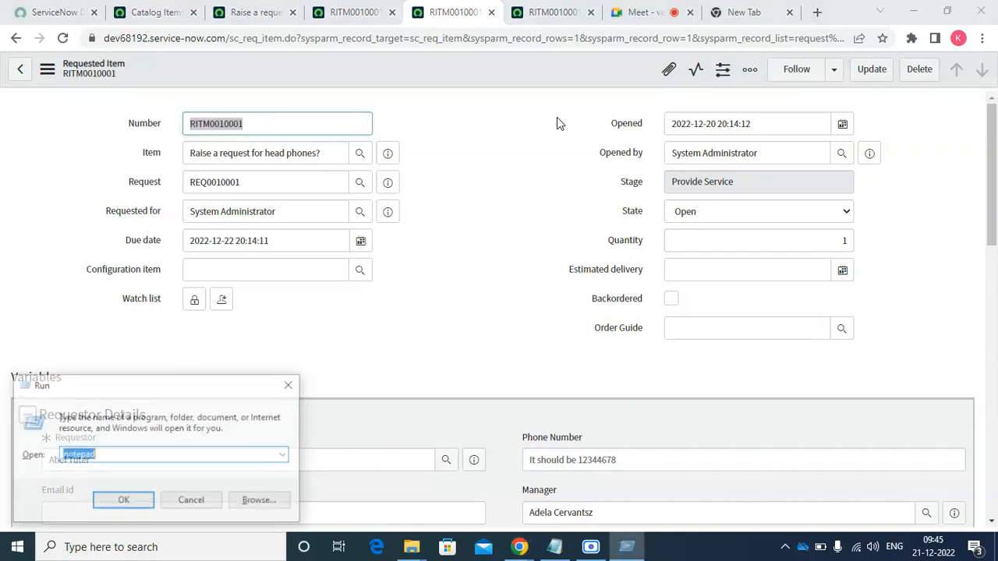
click(127, 501)
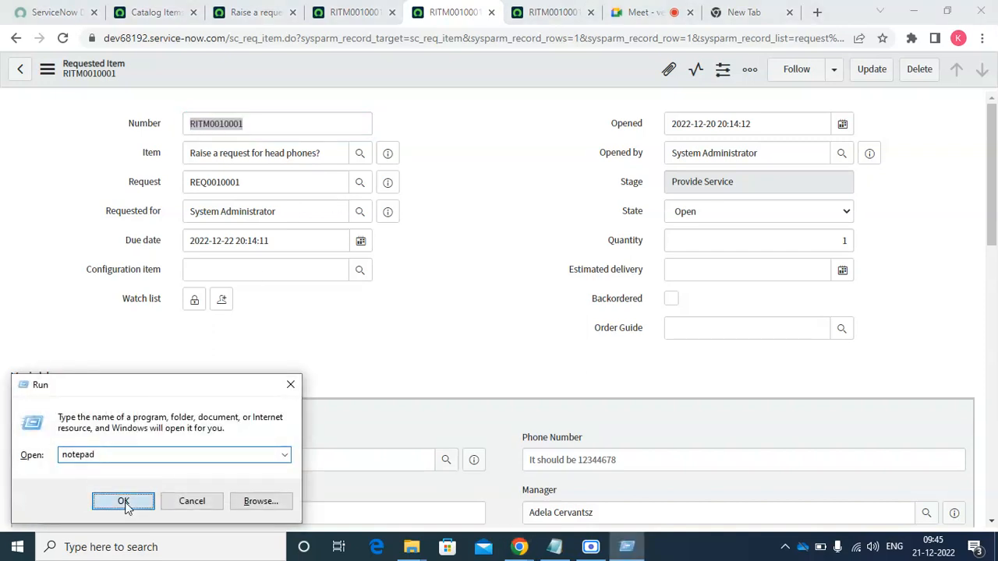
text(rE)
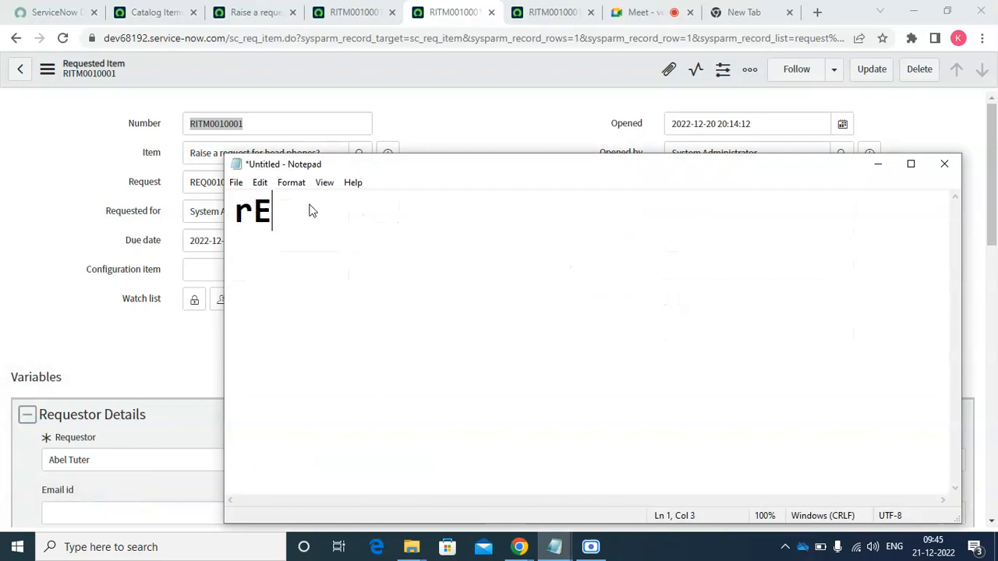
key(BackSpace)
key(BackSpace)
text(R)
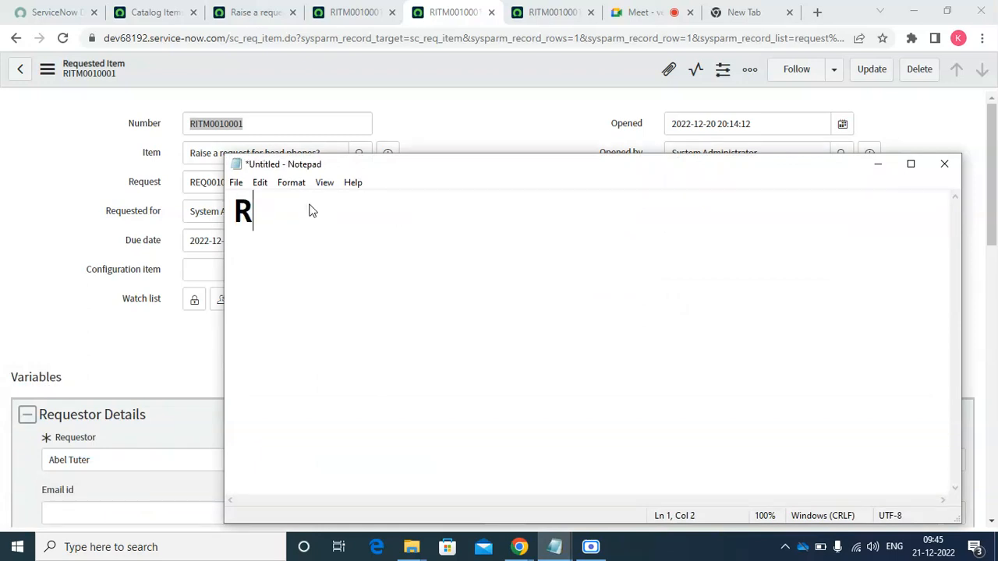
text(equest)
text(- )
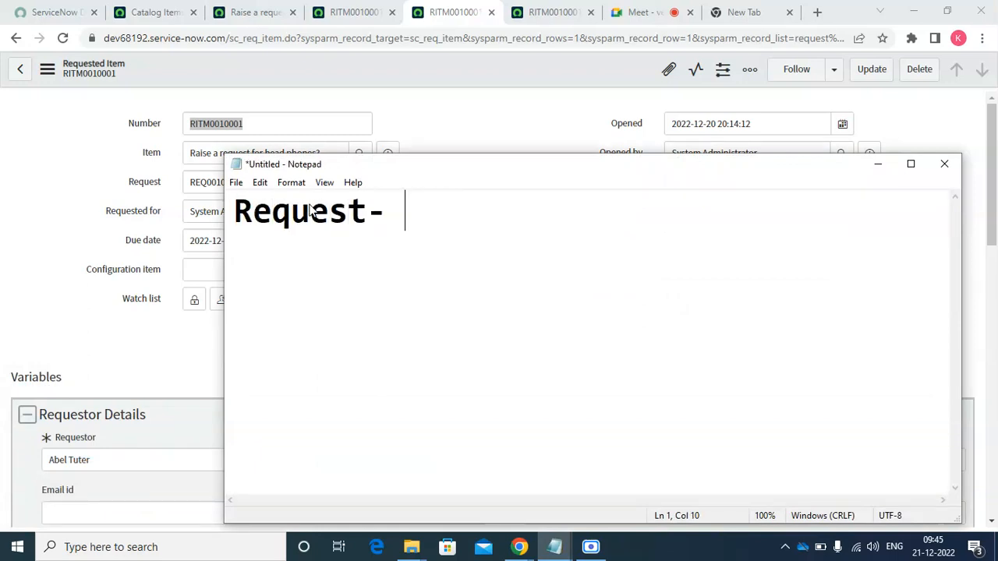
text(Req)
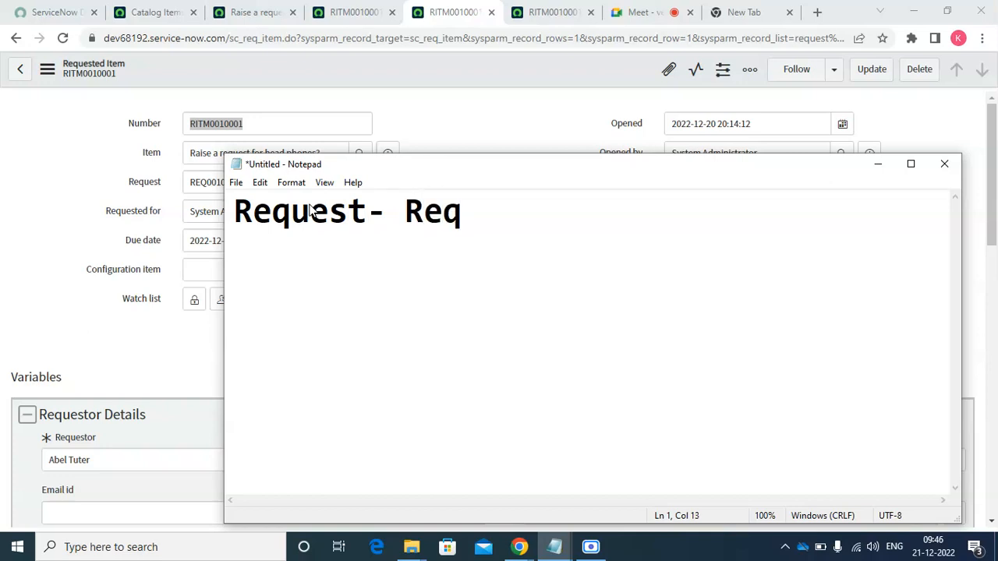
Add the line "Requested Item- RITM" to the notes, leaving a blank line above it
key(Return)
key(Return)
text(Re)
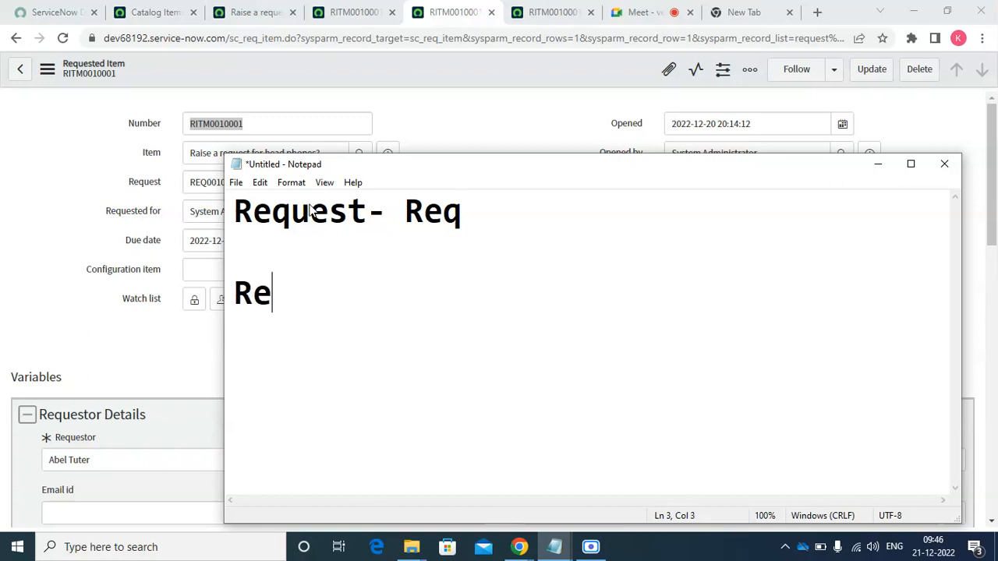
text(quested Item- )
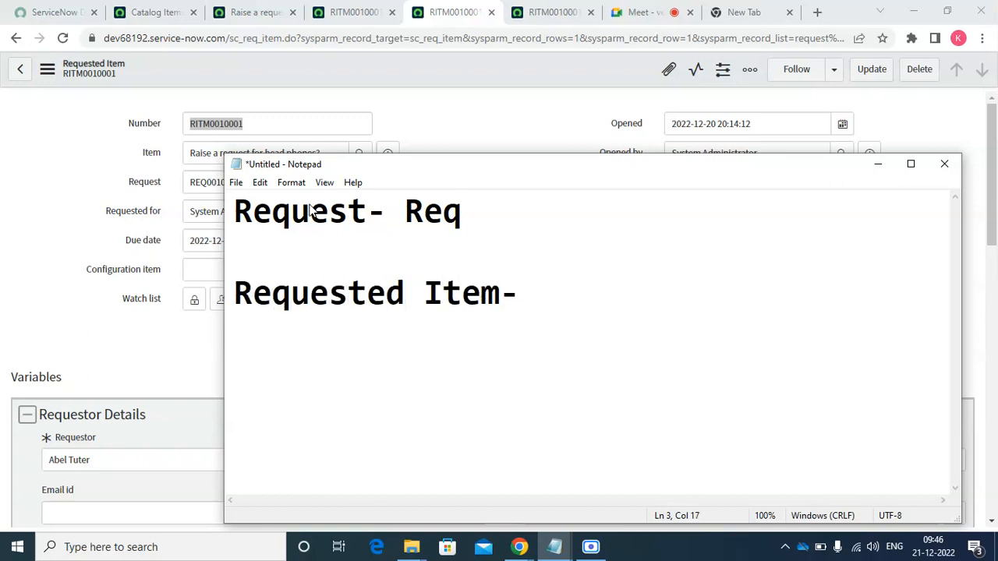
text(RITM)
key(Return)
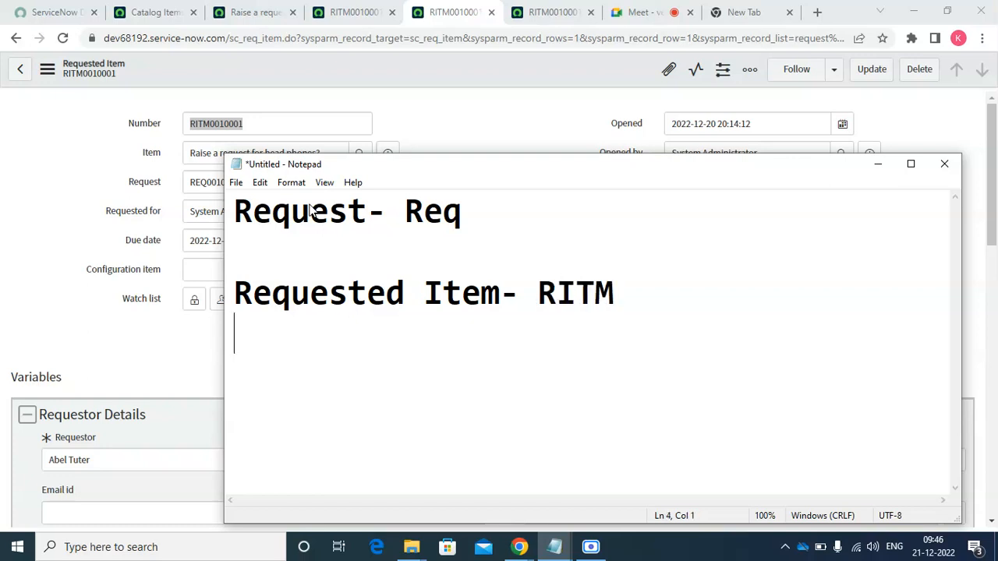
Add the line "Catalog Task- Ctasks" to the notes, separated from the previous entry by a blank line
key(Return)
text(Cara)
key(BackSpace)
key(BackSpace)
key(BackSpace)
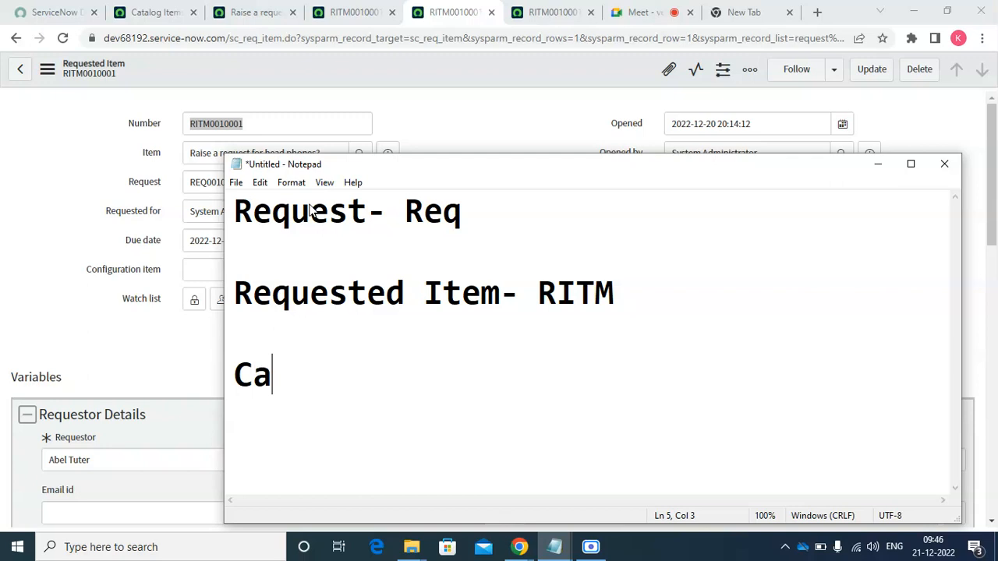
text(talog )
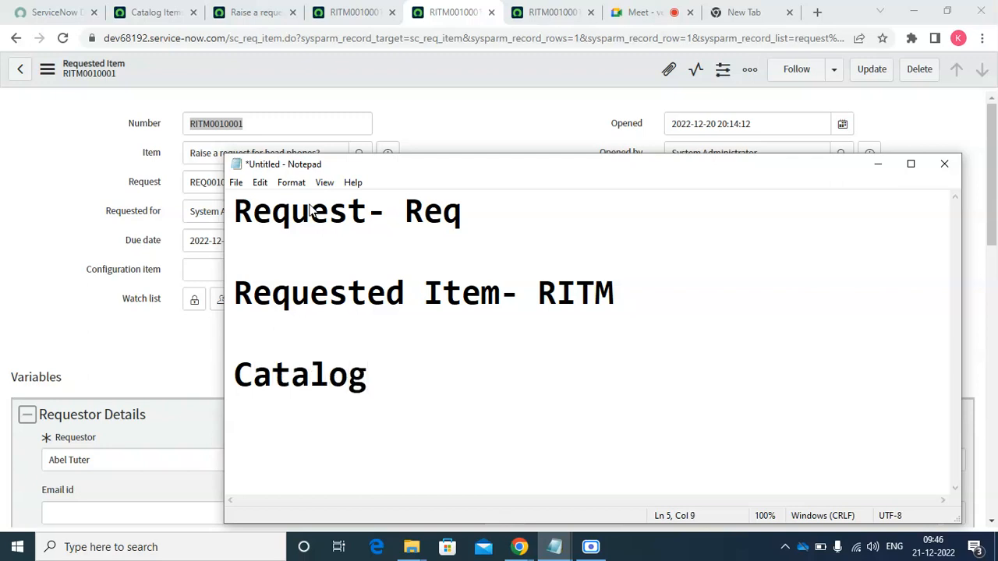
text(Task- Ctsals)
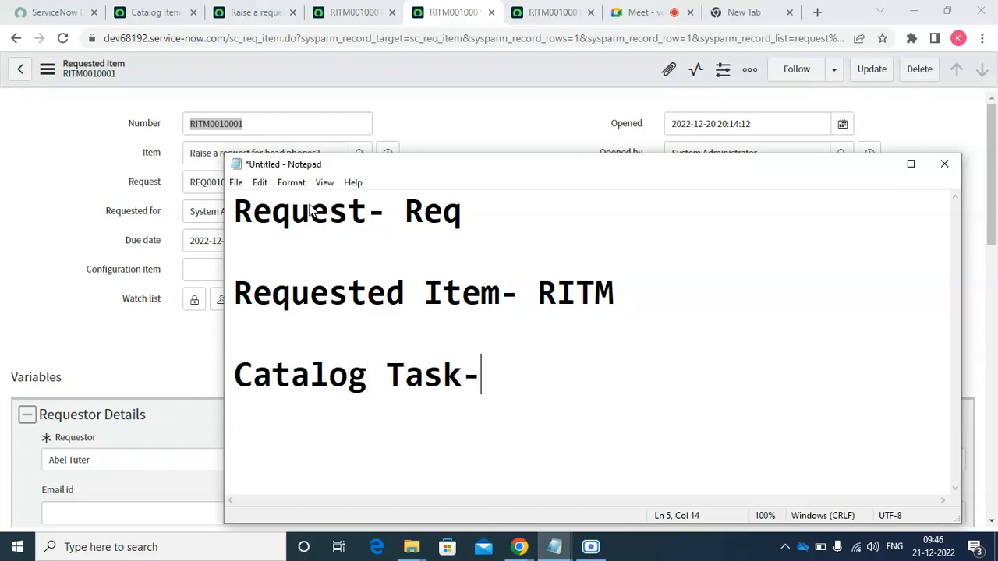
key(BackSpace)
key(BackSpace)
key(BackSpace)
key(BackSpace)
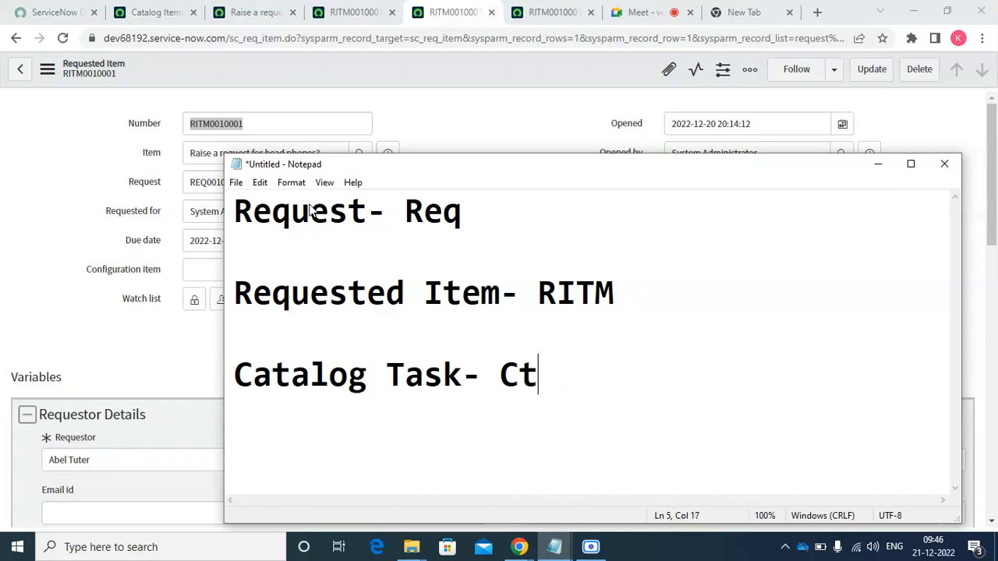
text(asks)
key(Return)
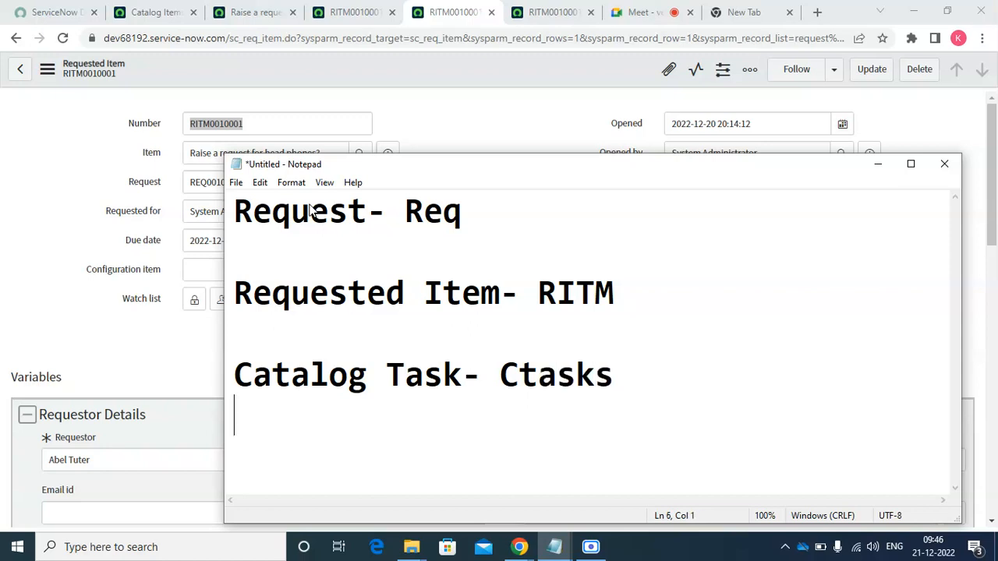
key(Return)
Return to the browser and show the process engine settings of the "Raise a request for head phones?" catalog item
click(878, 164)
click(355, 18)
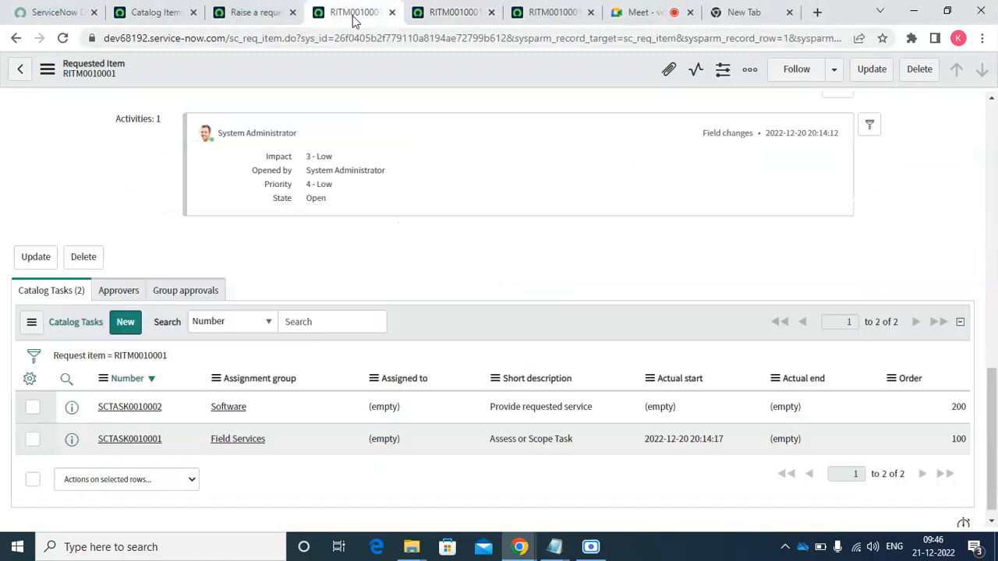
click(262, 22)
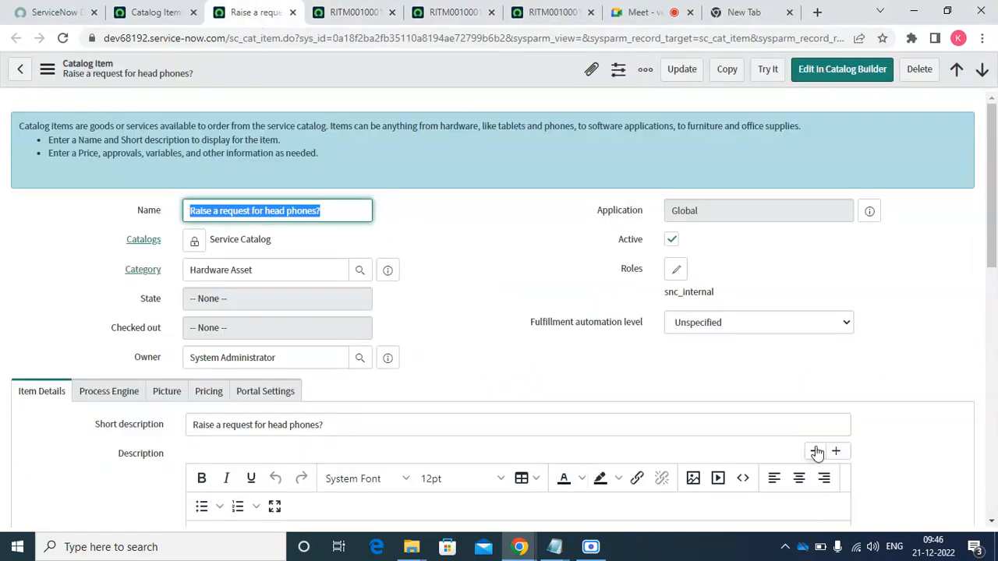
drag(995, 242, 995, 357)
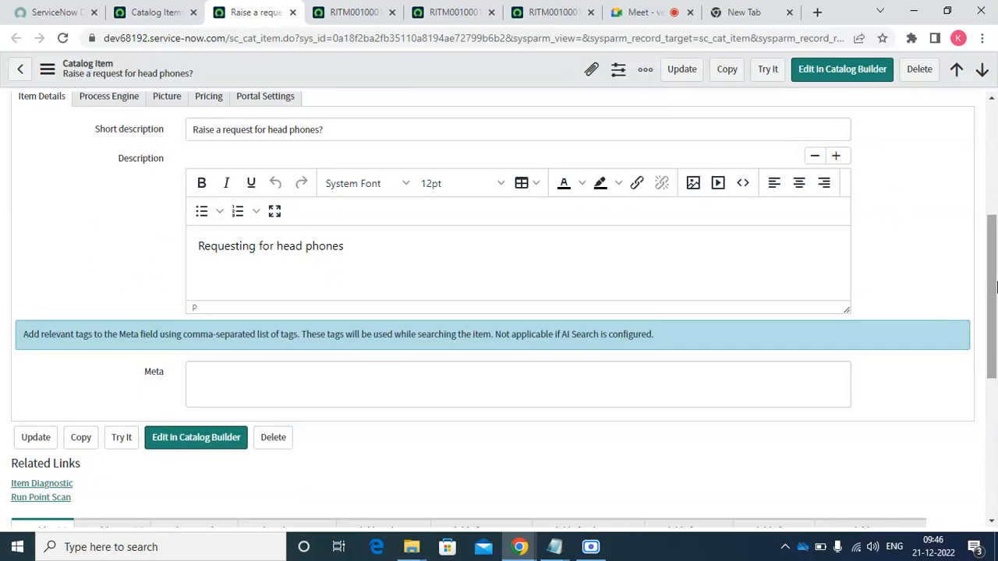
drag(992, 287, 991, 232)
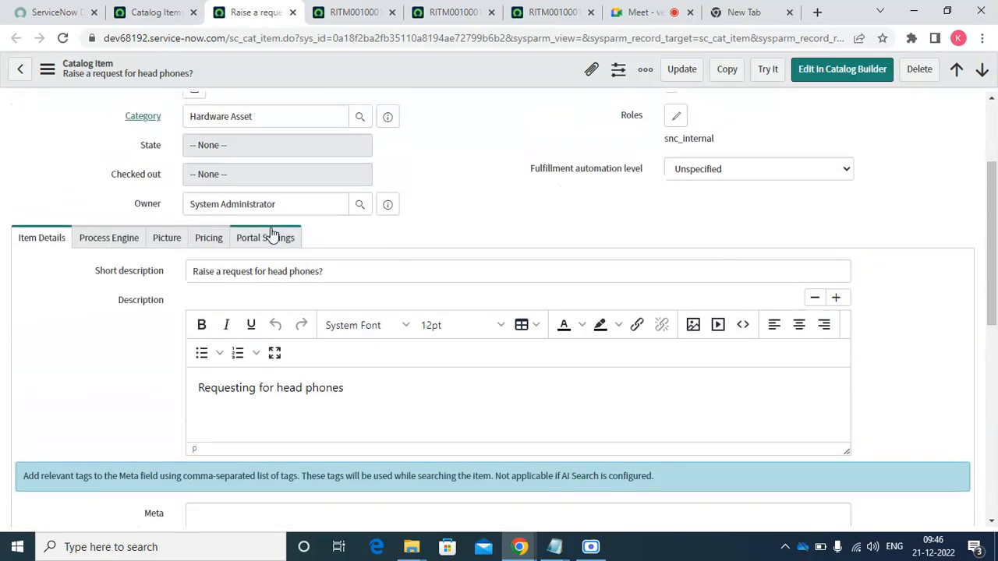
click(86, 243)
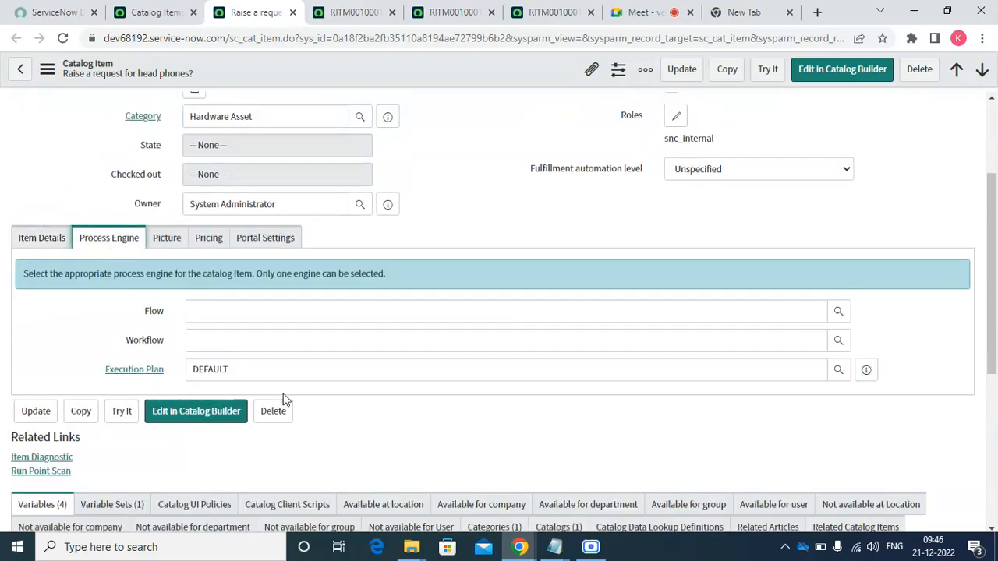
Clear the catalog item's execution plan and save the record
double_click(257, 370)
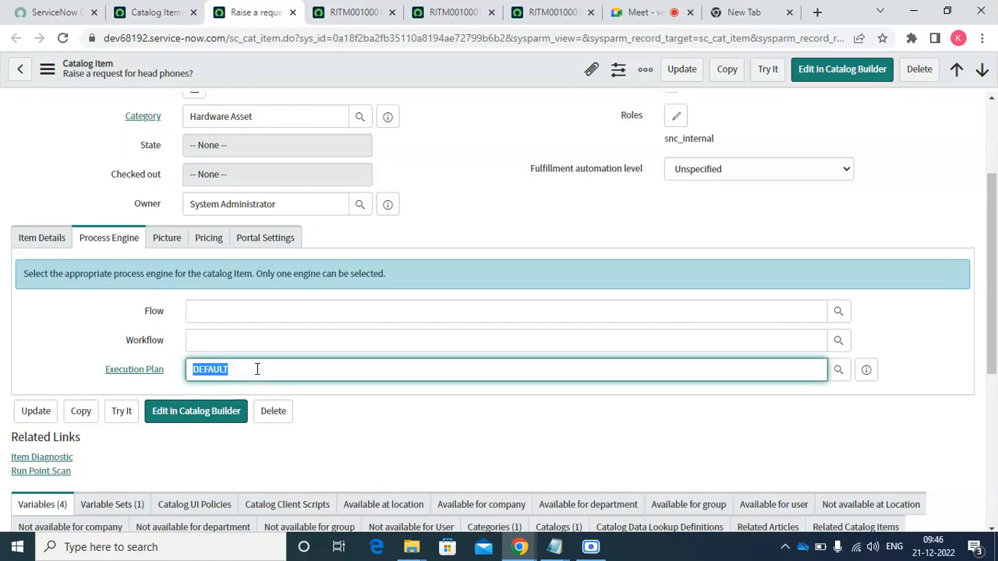
key(BackSpace)
click(468, 181)
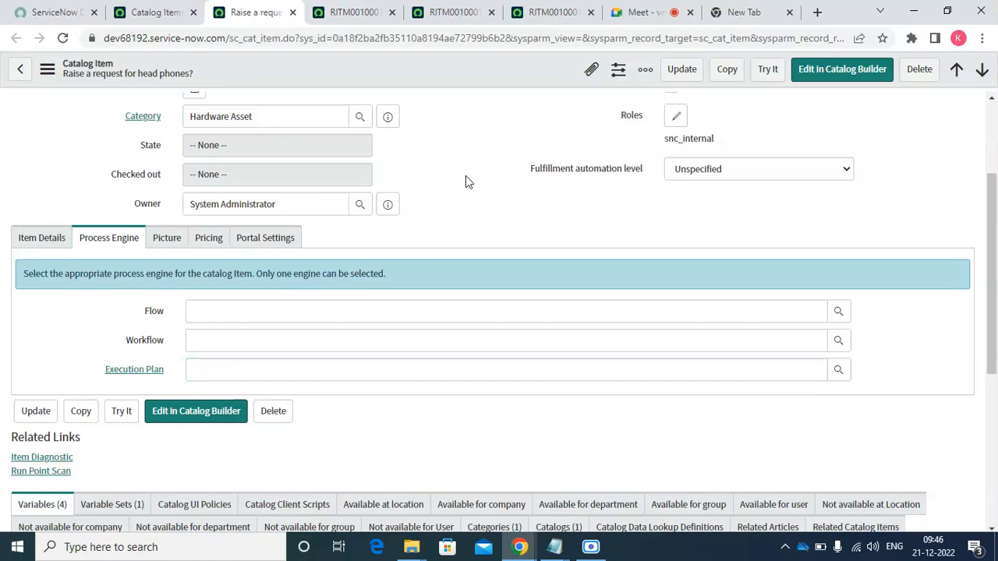
right_click(388, 75)
click(411, 83)
Filter the ServiceNow navigator by "workflow" and open the Workflow Editor
click(154, 11)
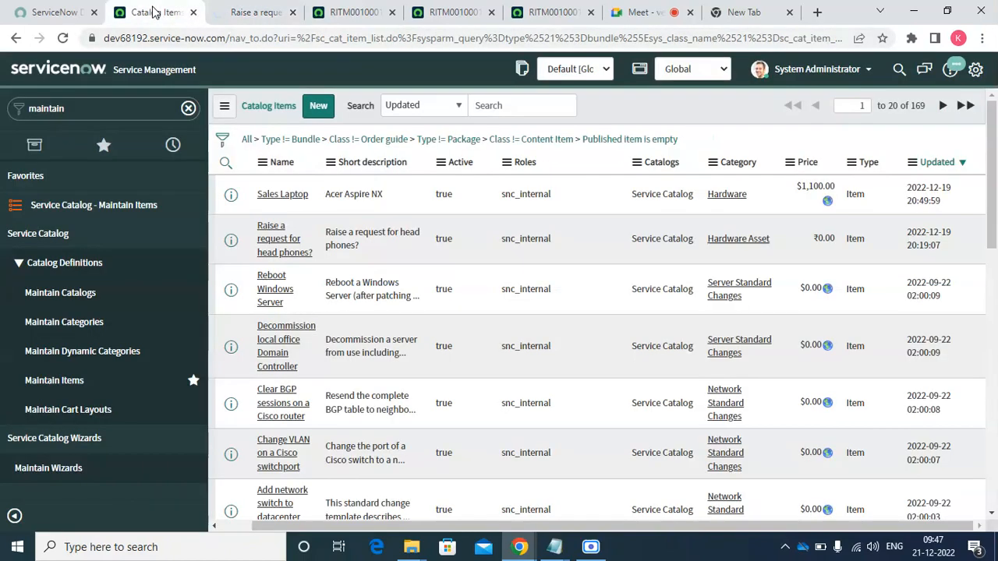
double_click(111, 103)
text(wirkflow)
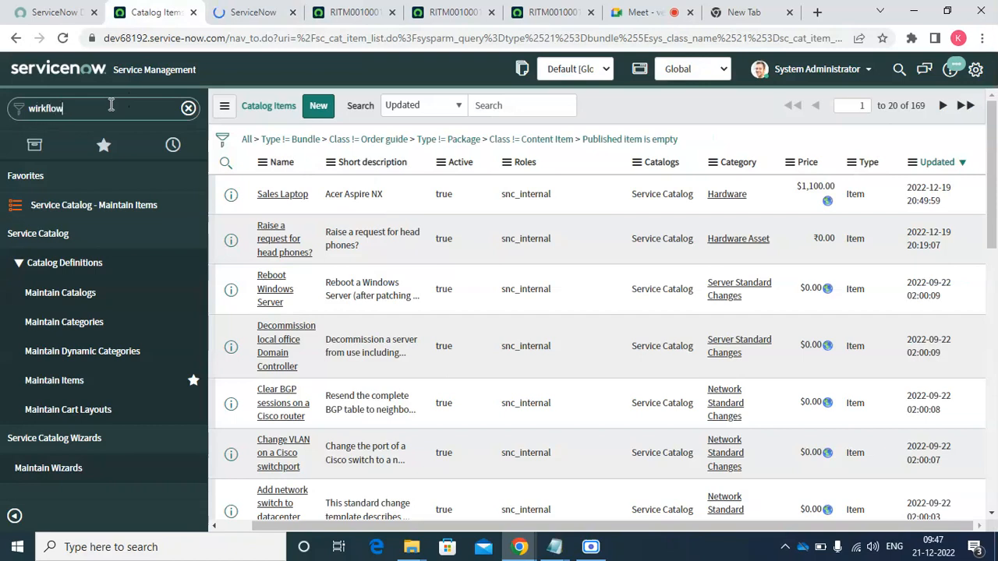
key(BackSpace)
key(BackSpace)
key(BackSpace)
key(BackSpace)
key(BackSpace)
key(BackSpace)
key(BackSpace)
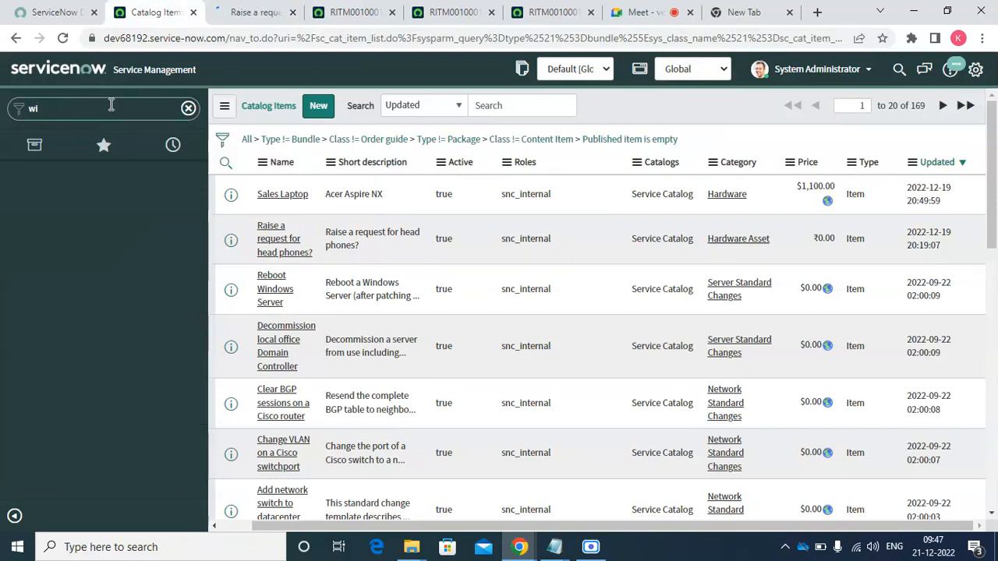
text(orkf)
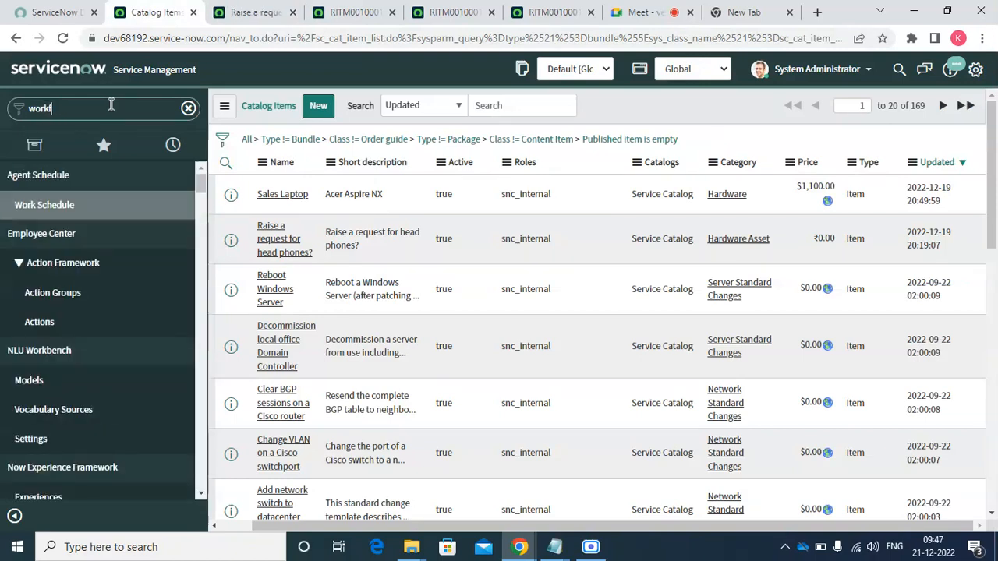
text(low)
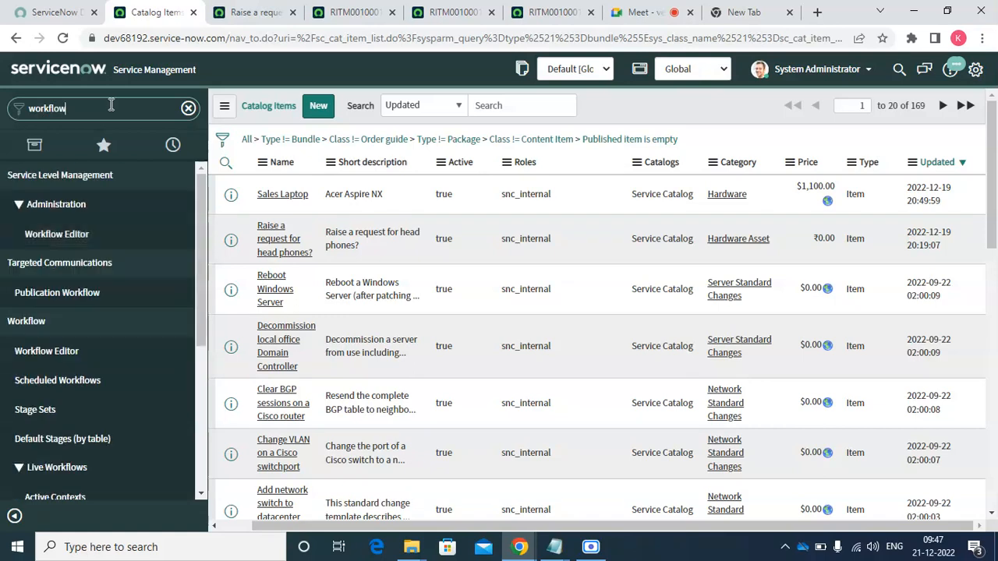
click(69, 355)
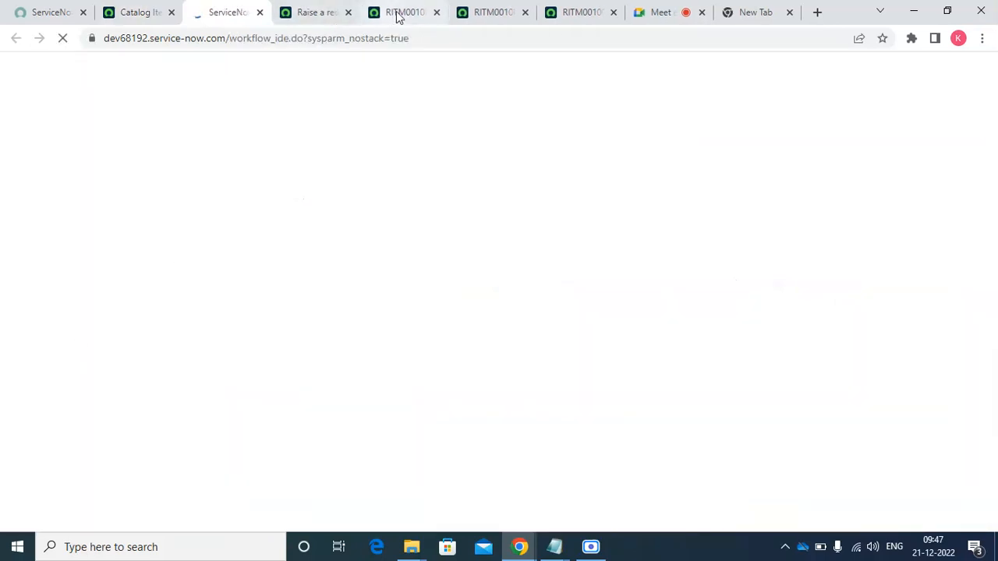
Close the three requested item pages and return to the Workflow Editor, dismissing the meeting's presenting notifications
click(397, 16)
click(436, 12)
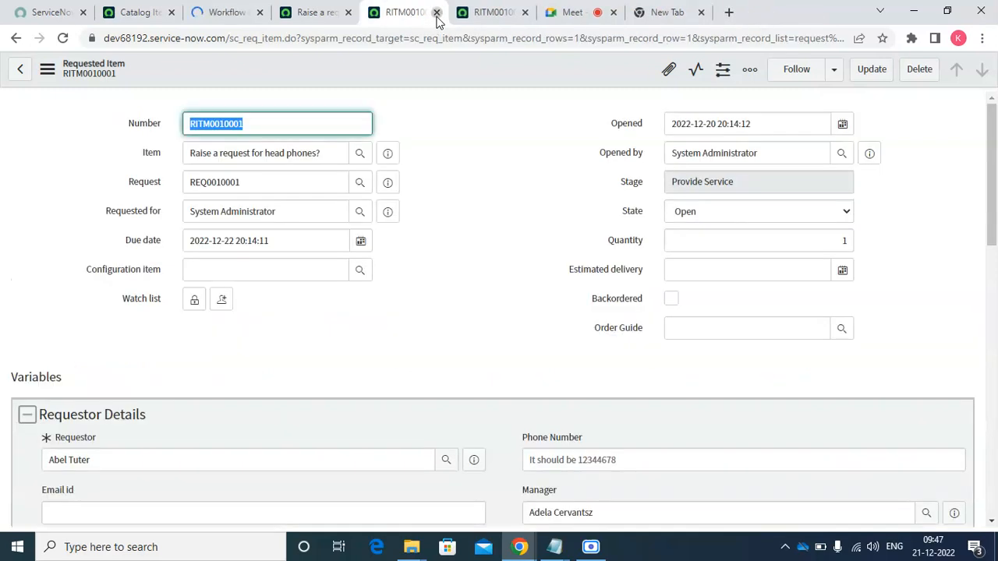
click(437, 13)
click(437, 13)
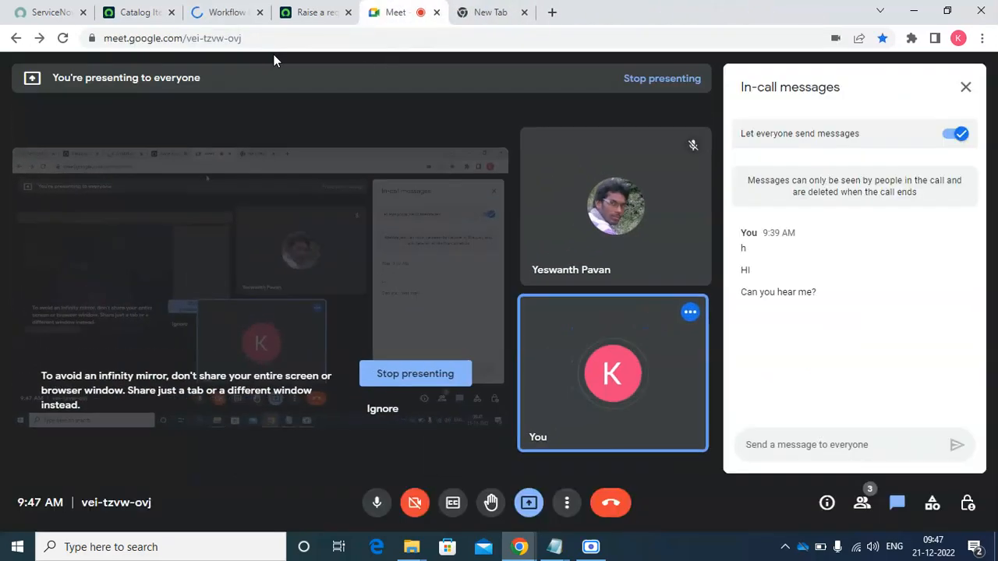
click(222, 11)
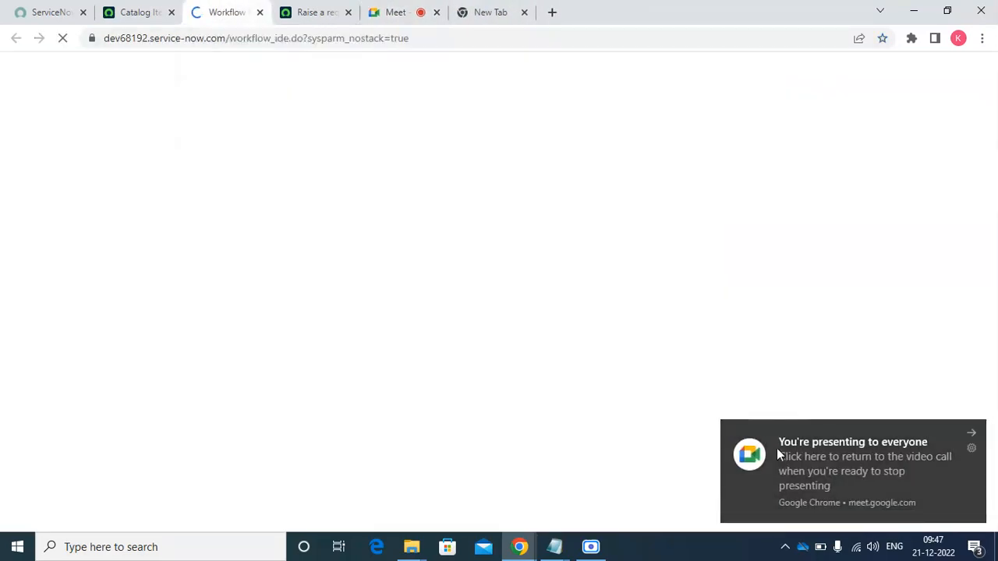
click(979, 433)
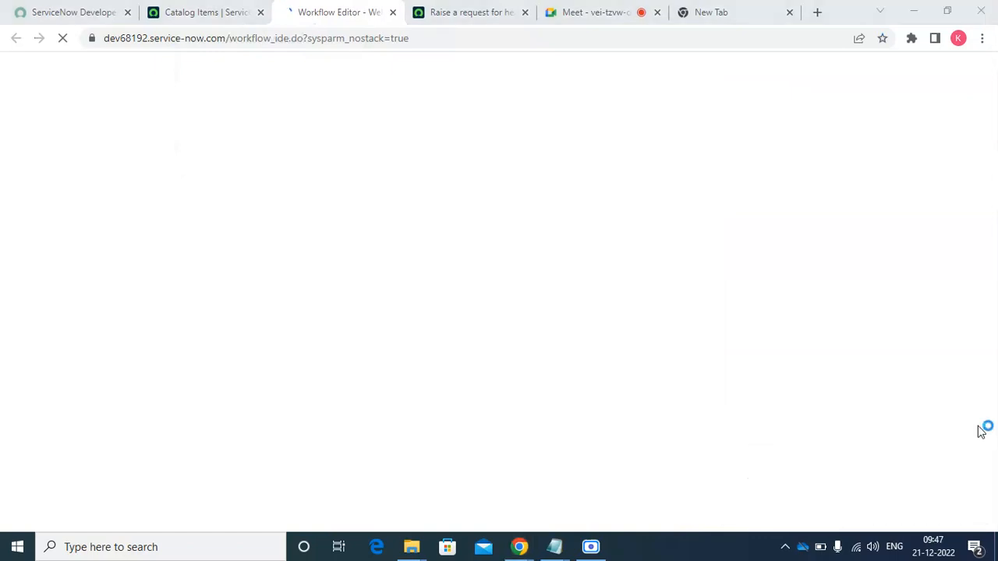
click(320, 11)
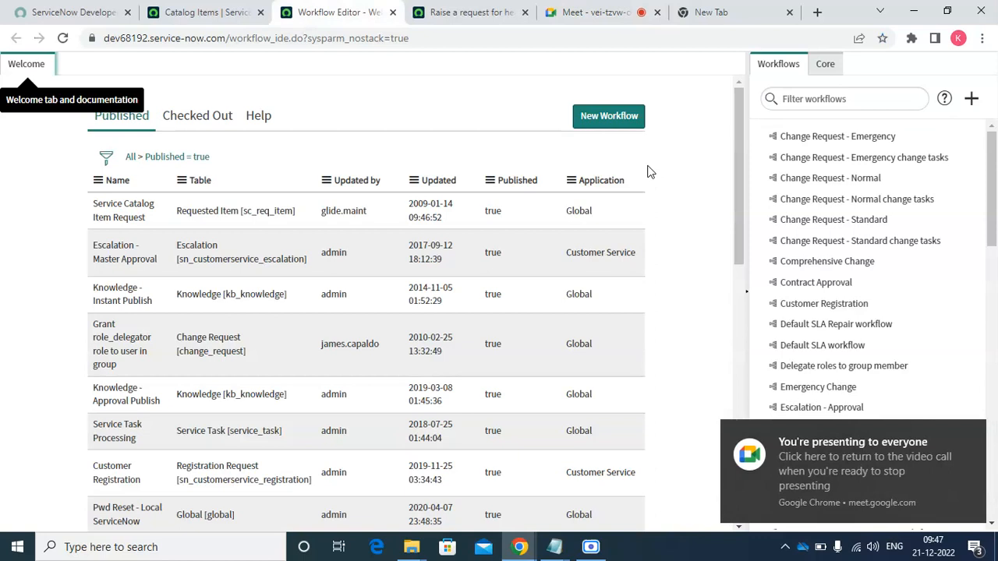
click(971, 435)
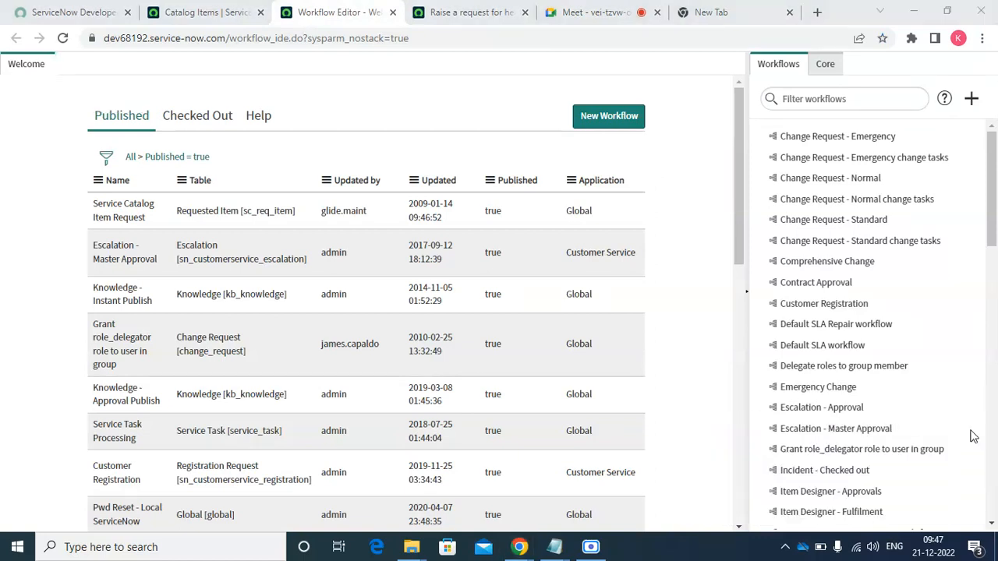
Start a new workflow named "Head phones request" and set its table to Requested Item [sc_req_item]
click(616, 115)
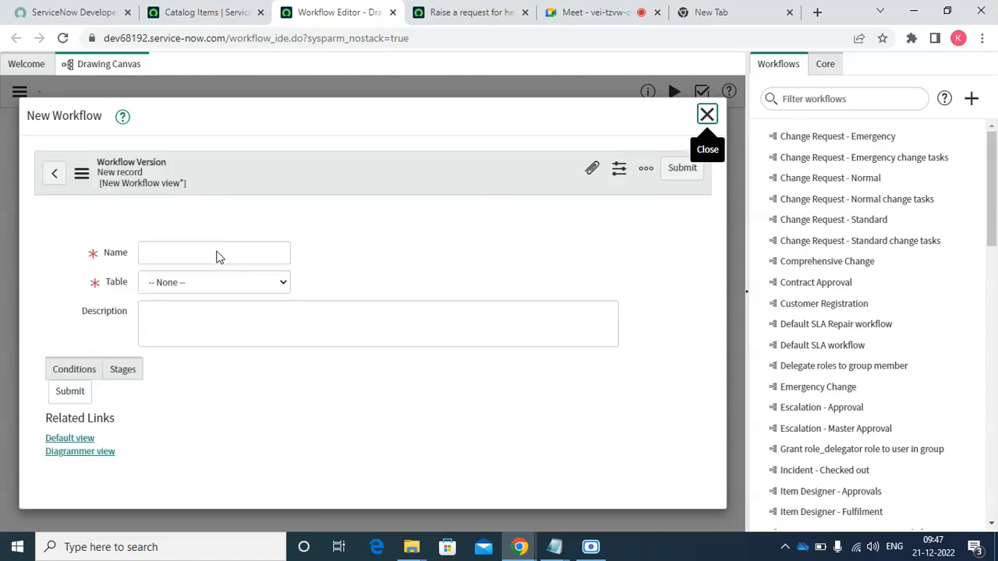
click(204, 302)
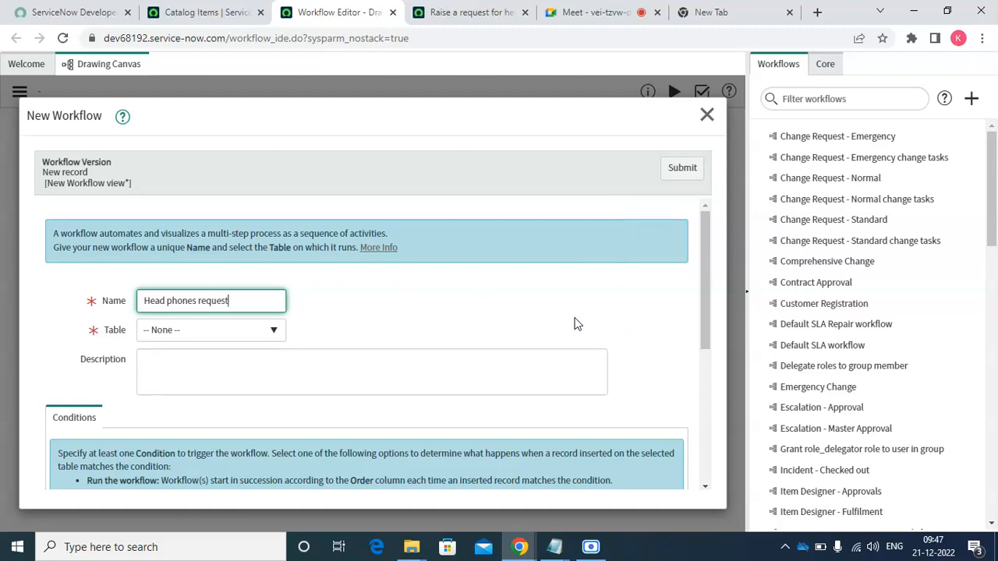
drag(708, 326, 710, 353)
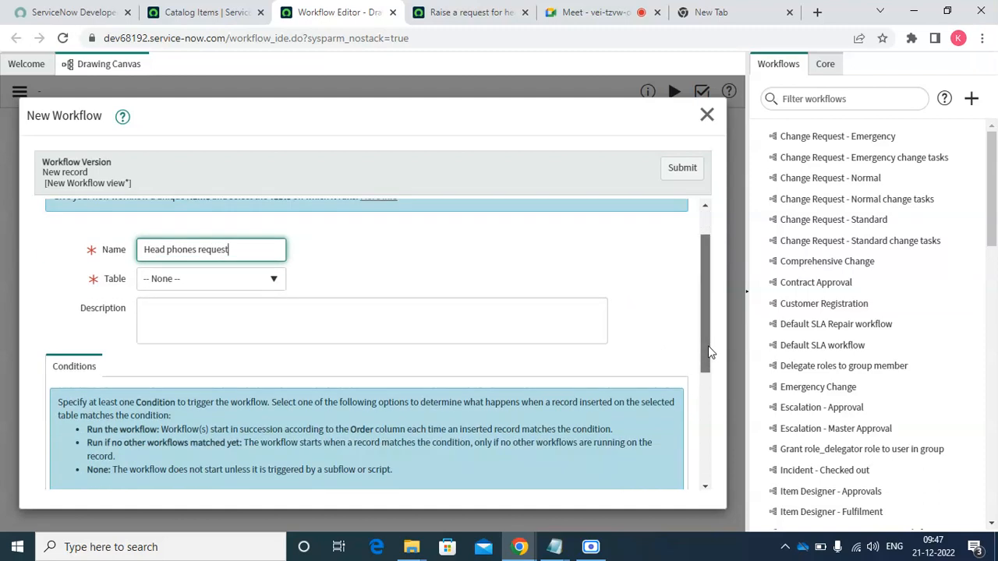
click(257, 289)
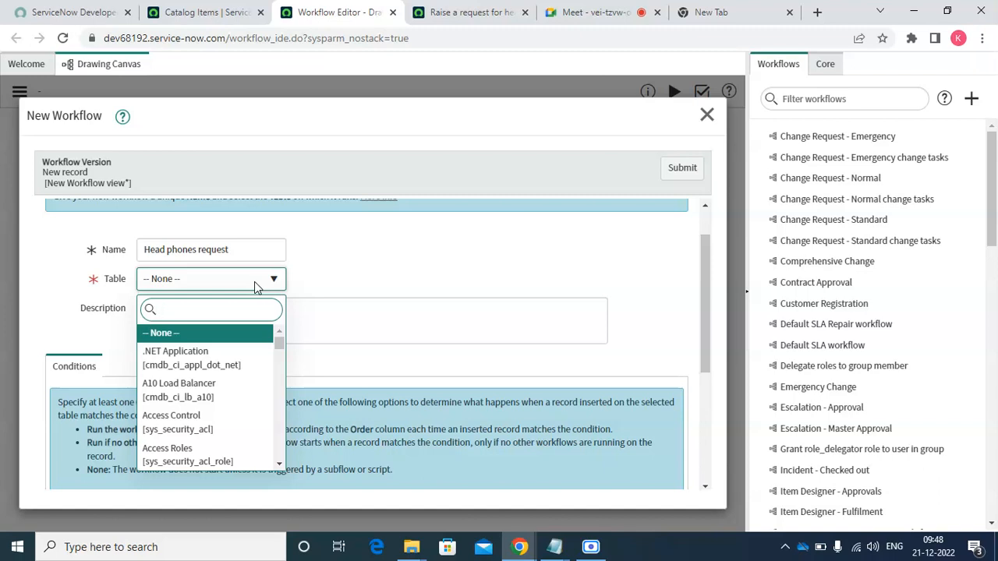
text(requested)
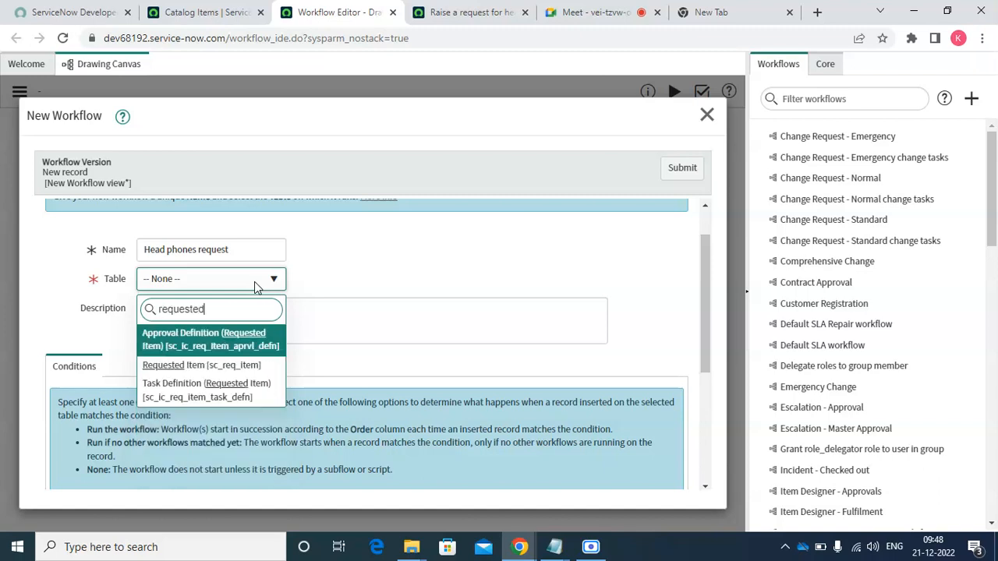
key(Down)
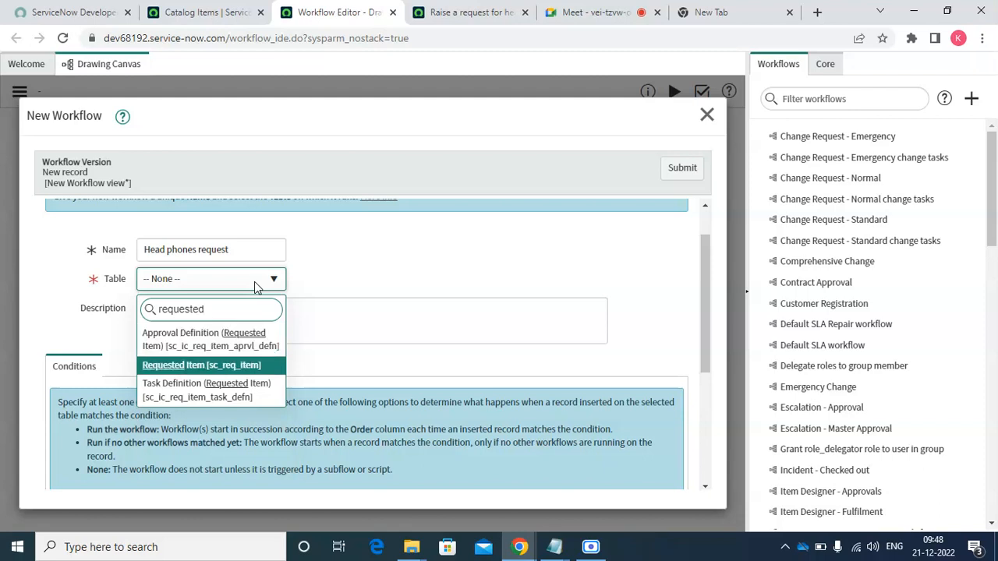
key(Return)
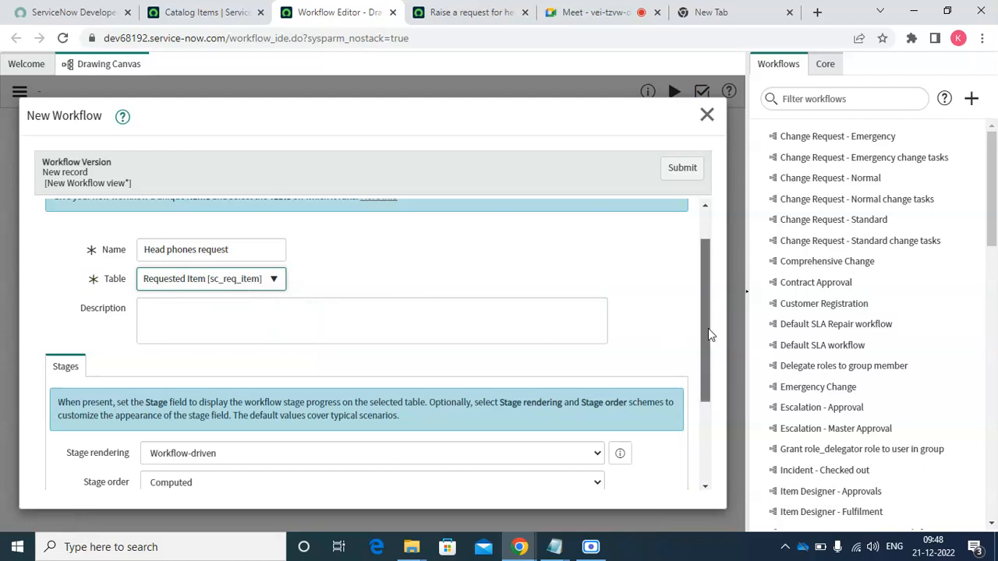
Submit the new workflow with its default stage settings and delete the transition between Begin and End
drag(708, 328, 720, 403)
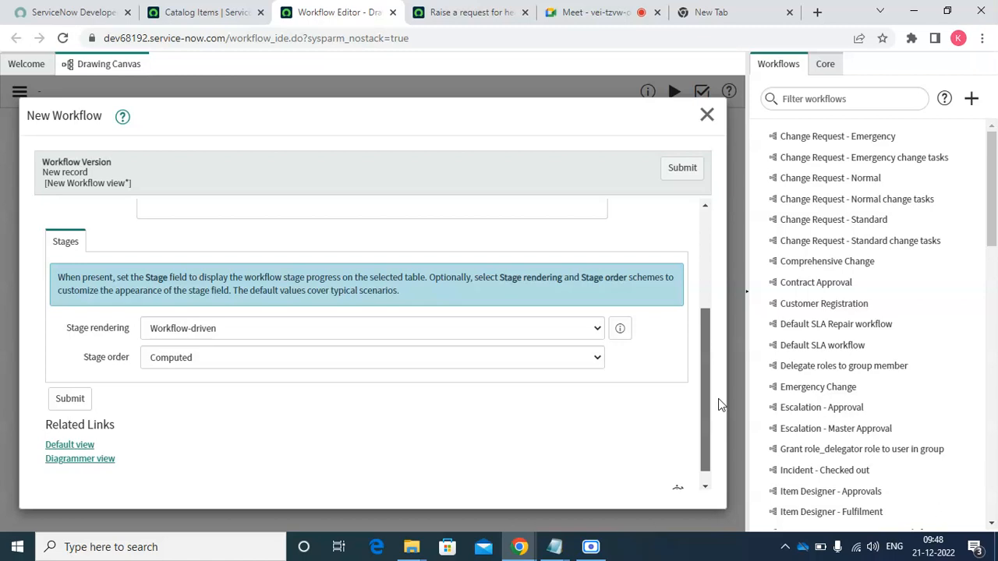
click(679, 168)
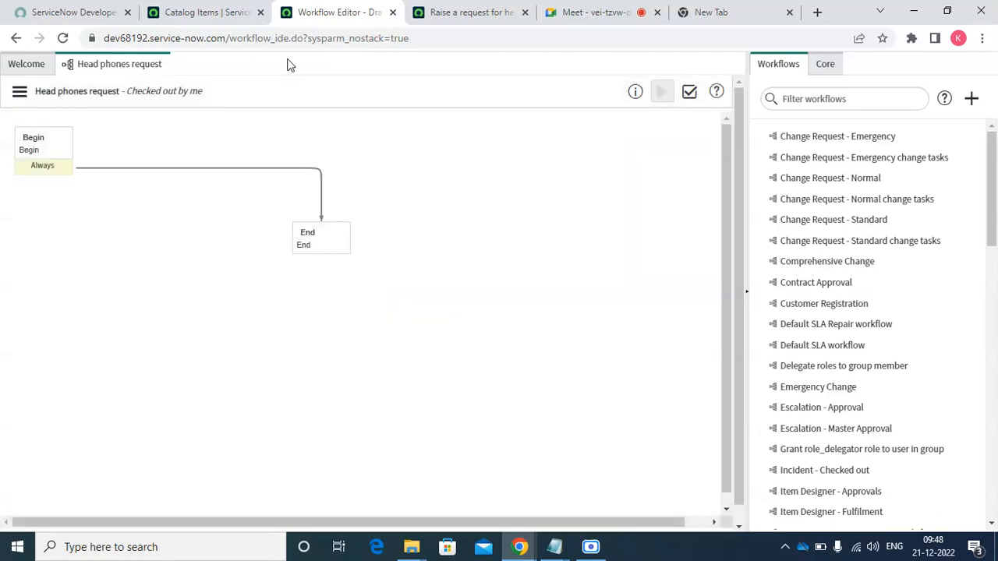
click(199, 167)
key(Delete)
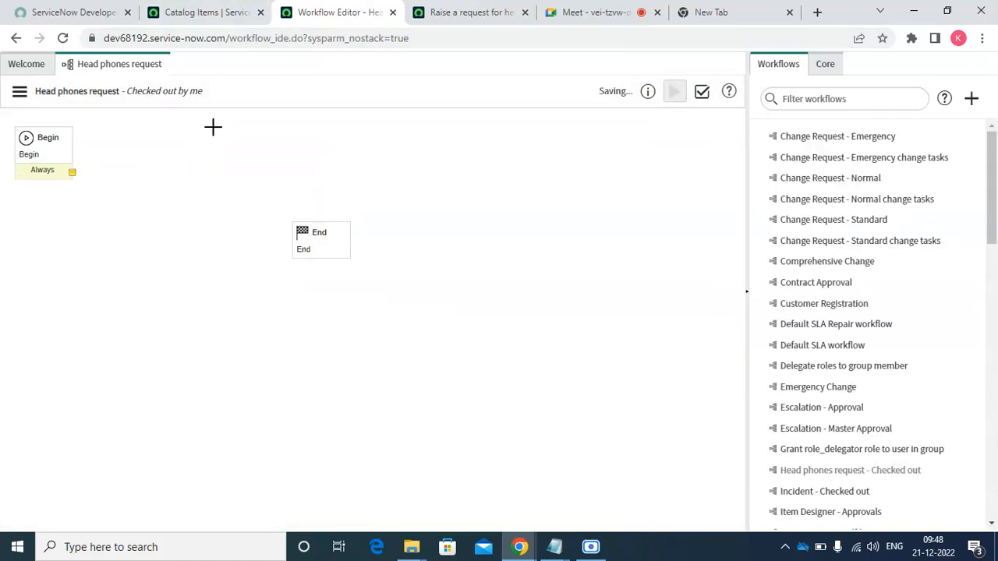
Switch to the form of the "Raise a request for head phones?" catalog item and close the empty browser tab
click(201, 12)
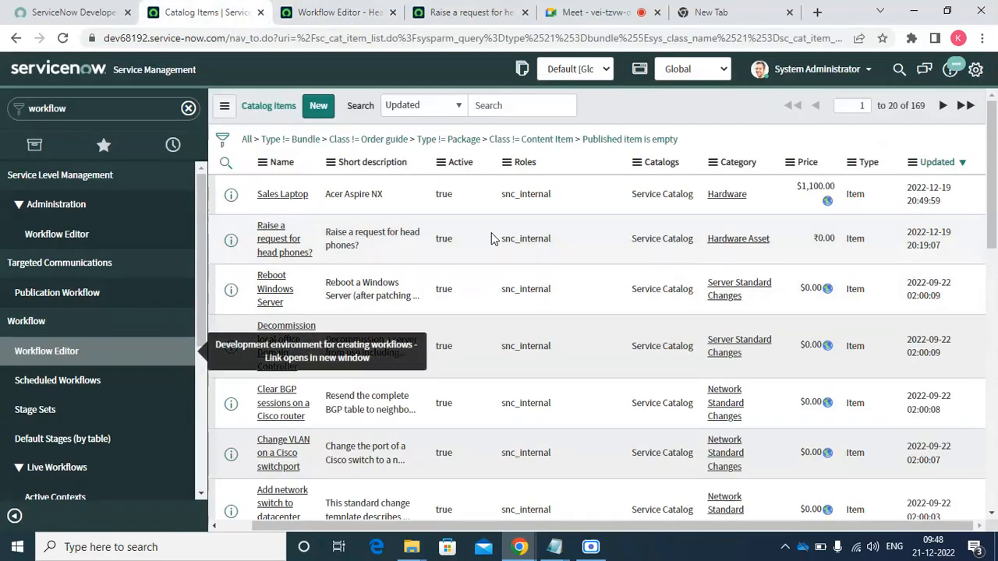
right_click(235, 244)
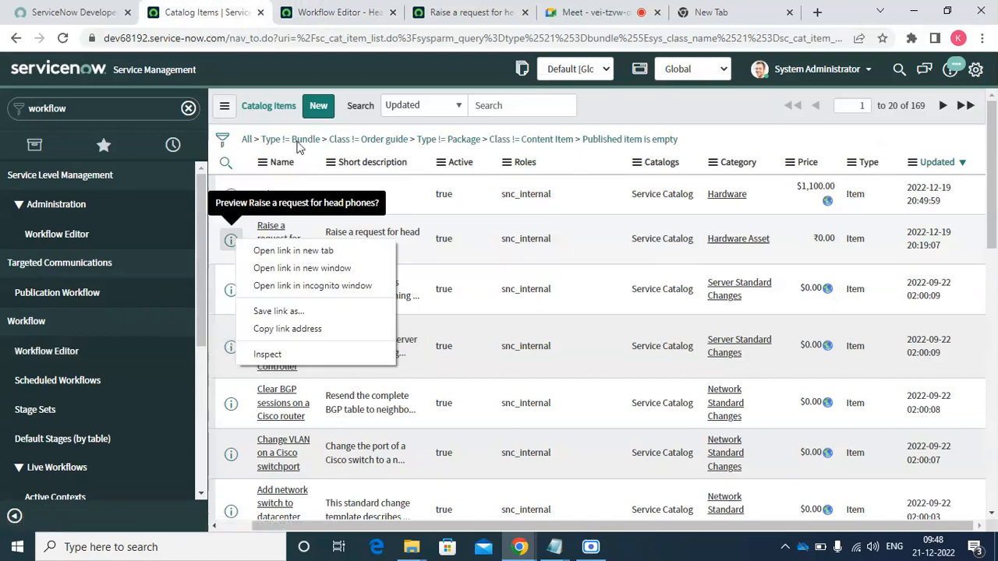
click(479, 9)
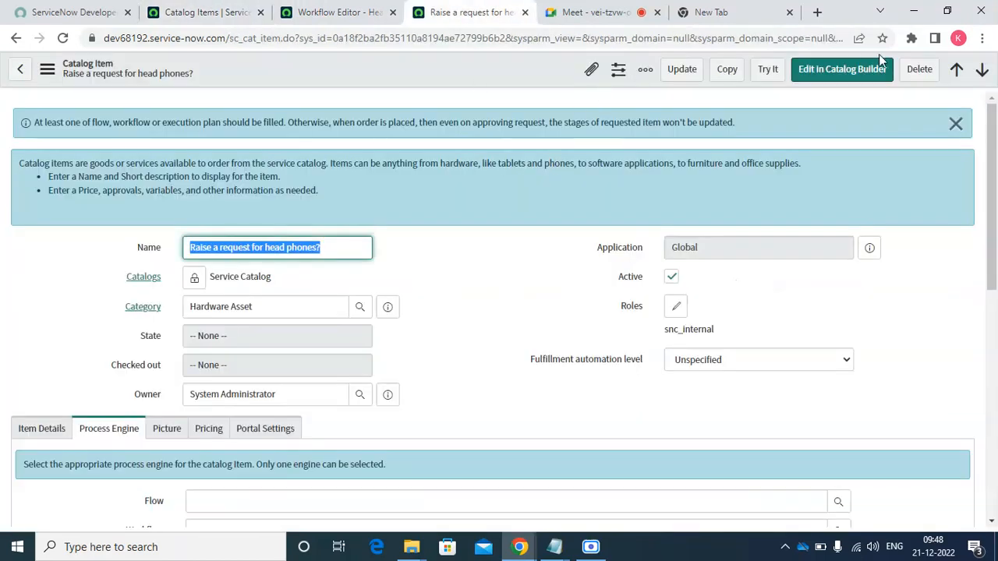
click(790, 12)
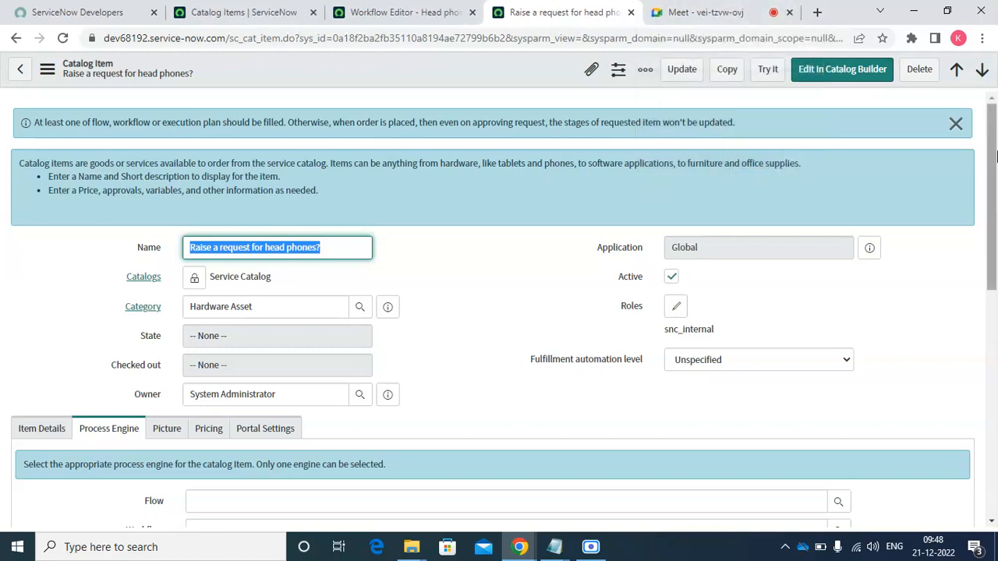
Set the head phones catalog item's workflow to "Head phones request" and save the record
drag(994, 156, 994, 257)
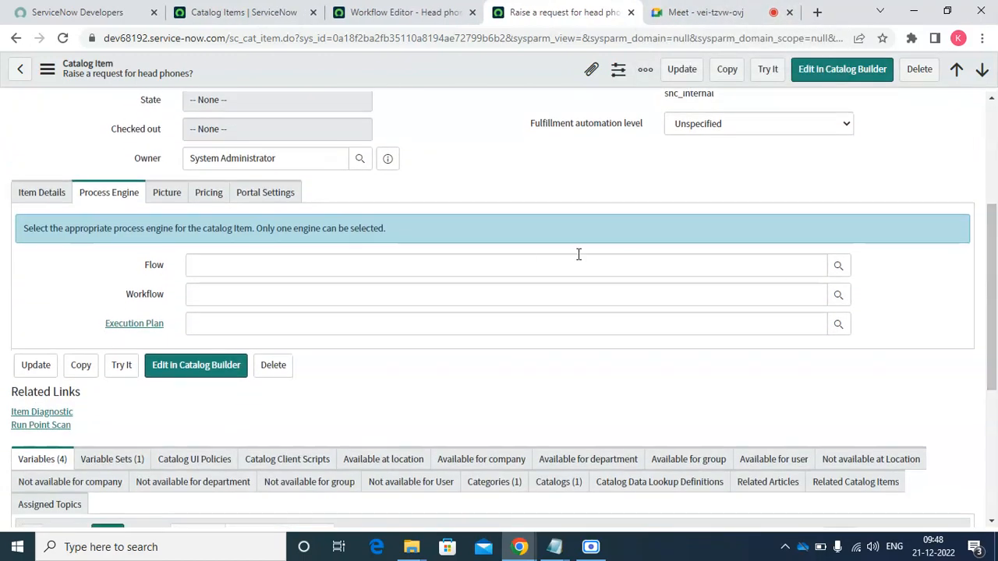
click(464, 294)
text(he)
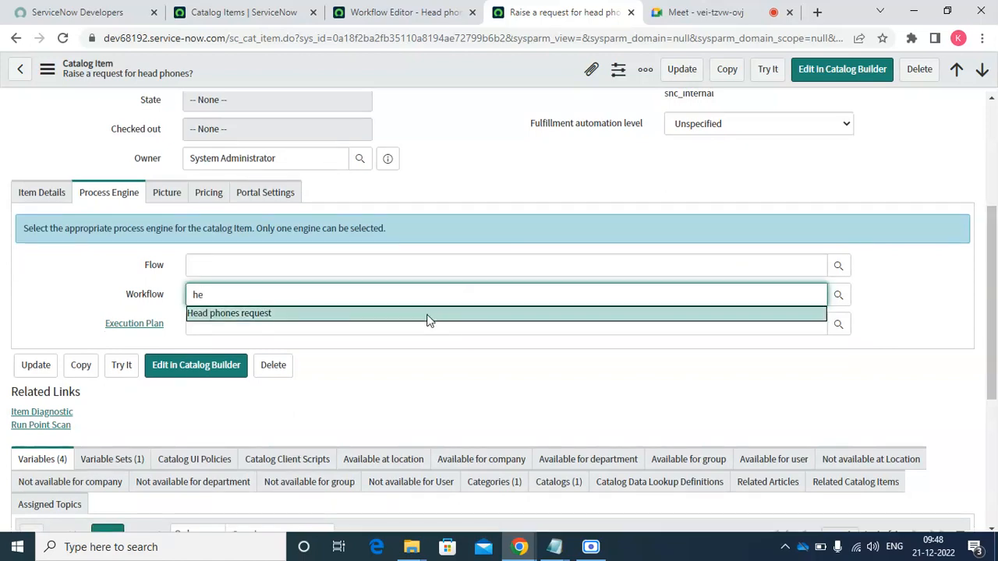
key(Return)
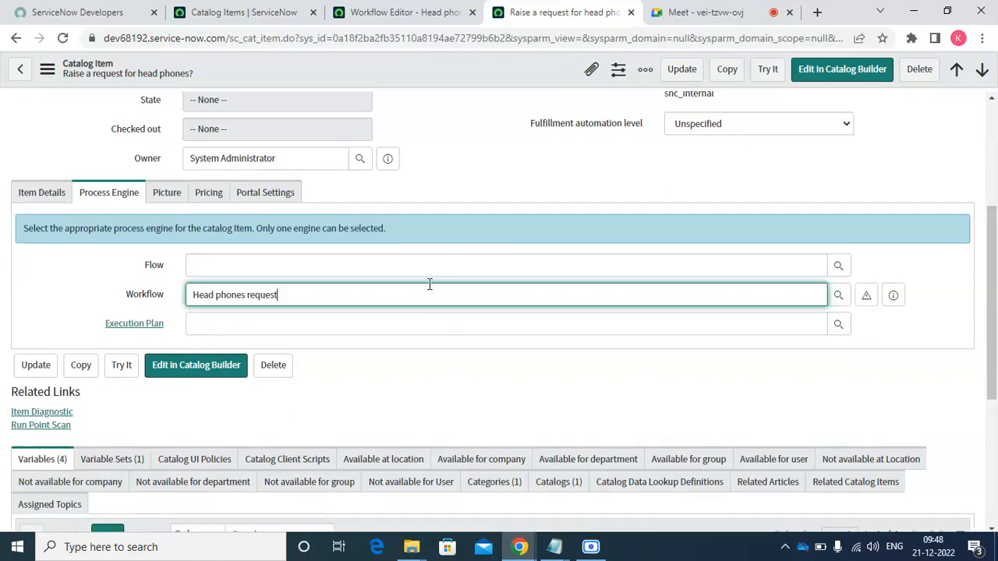
right_click(445, 70)
click(459, 81)
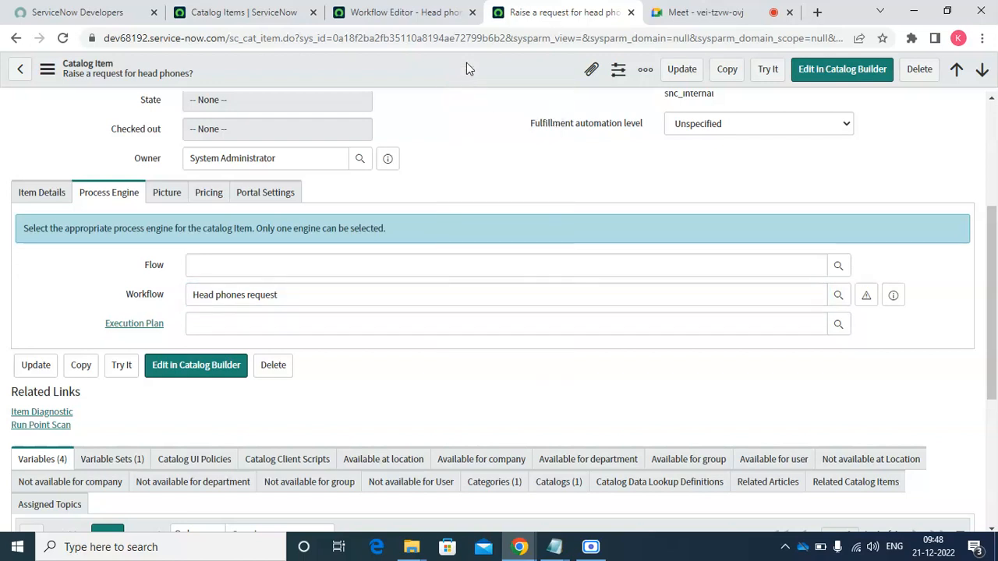
right_click(467, 63)
click(496, 73)
Return to the Workflow Editor, move the End activity to the canvas's lower-right corner and show the core activities
click(420, 20)
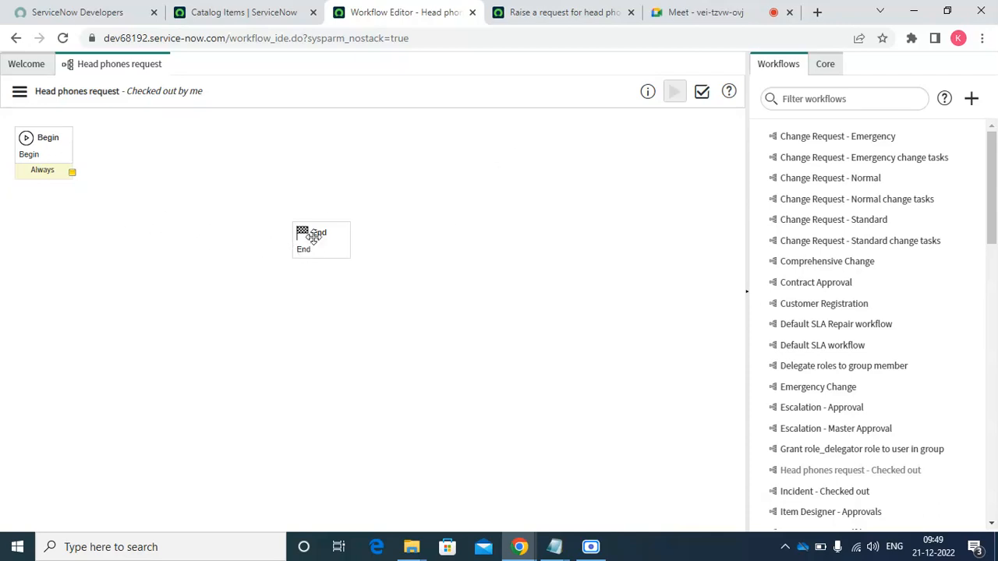
drag(314, 237, 612, 495)
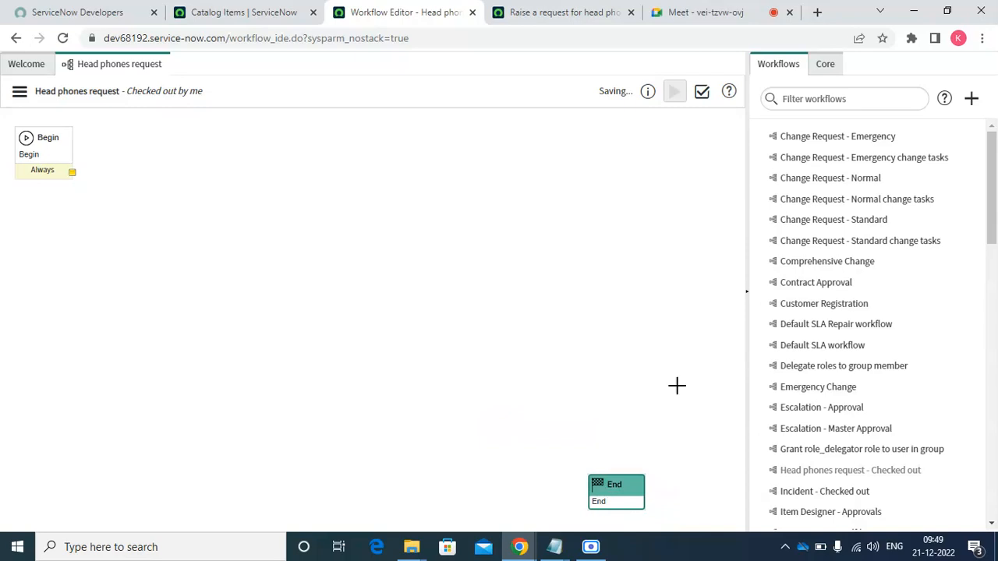
click(826, 68)
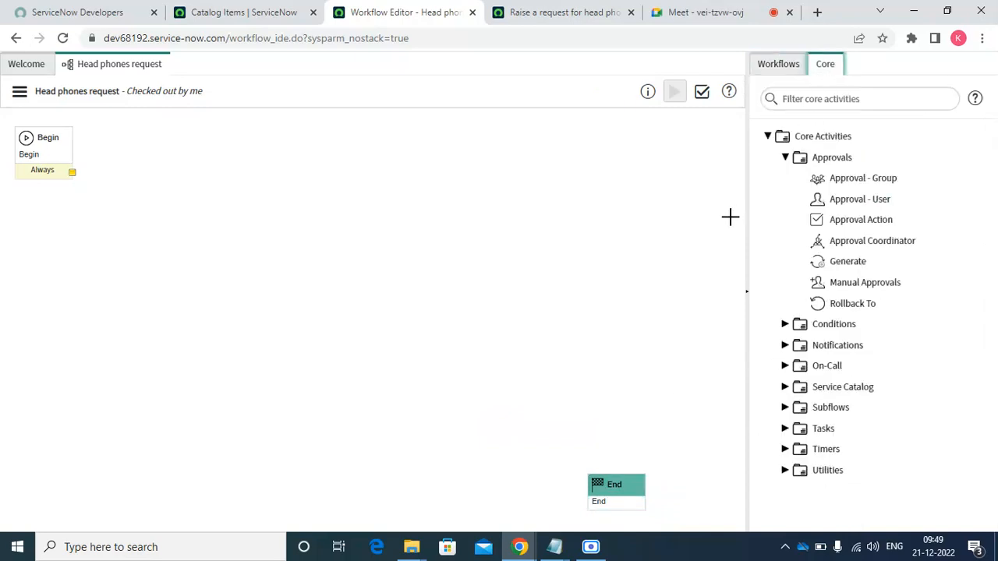
Collapse the Approvals group and examine the list of core activity categories from Approvals to Utilities
click(787, 159)
click(788, 160)
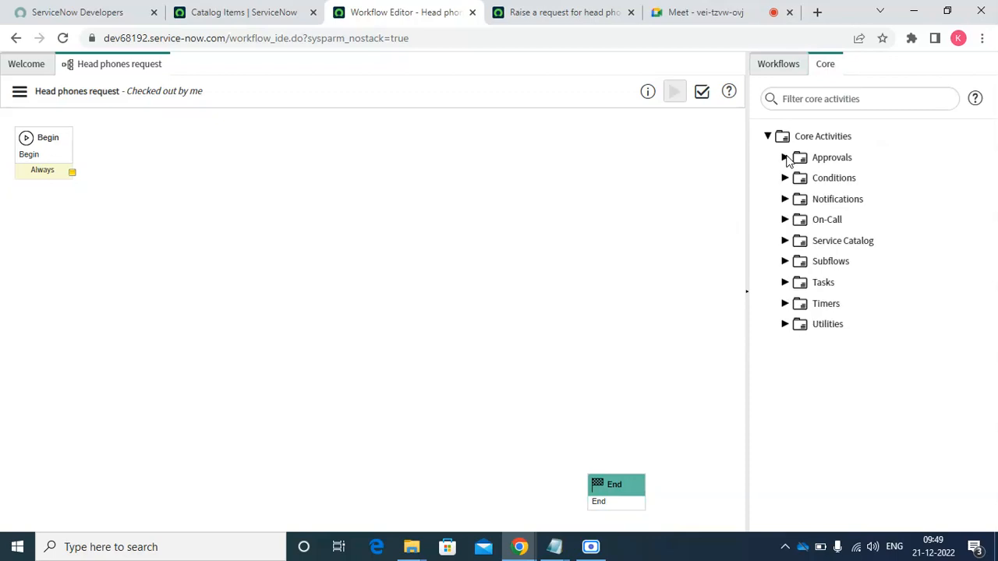
click(767, 137)
click(767, 137)
Review the descriptions of the Approvals activities, from Approval - Group through Rollback To
click(785, 157)
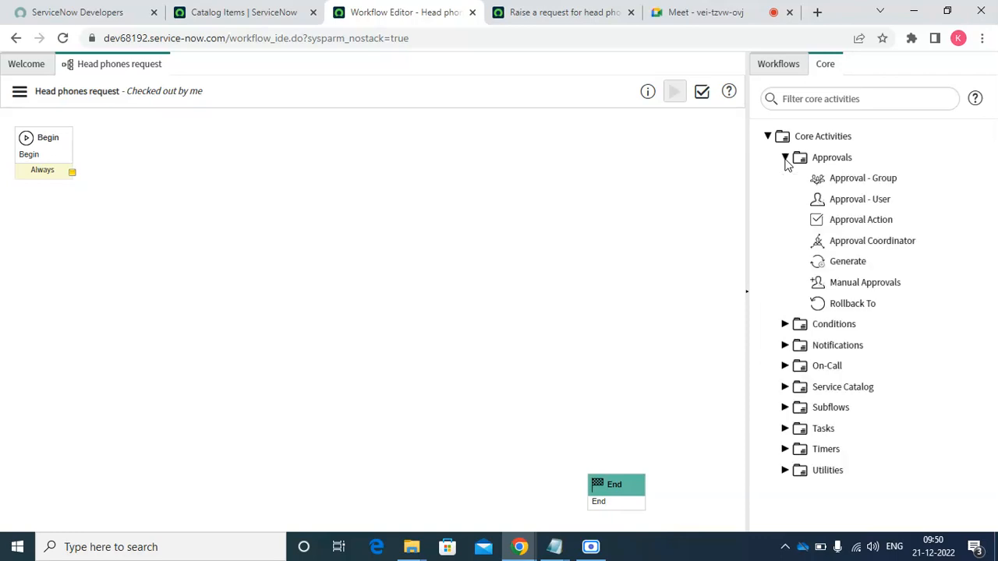
mouse_move(774, 181)
mouse_move(866, 179)
mouse_move(854, 224)
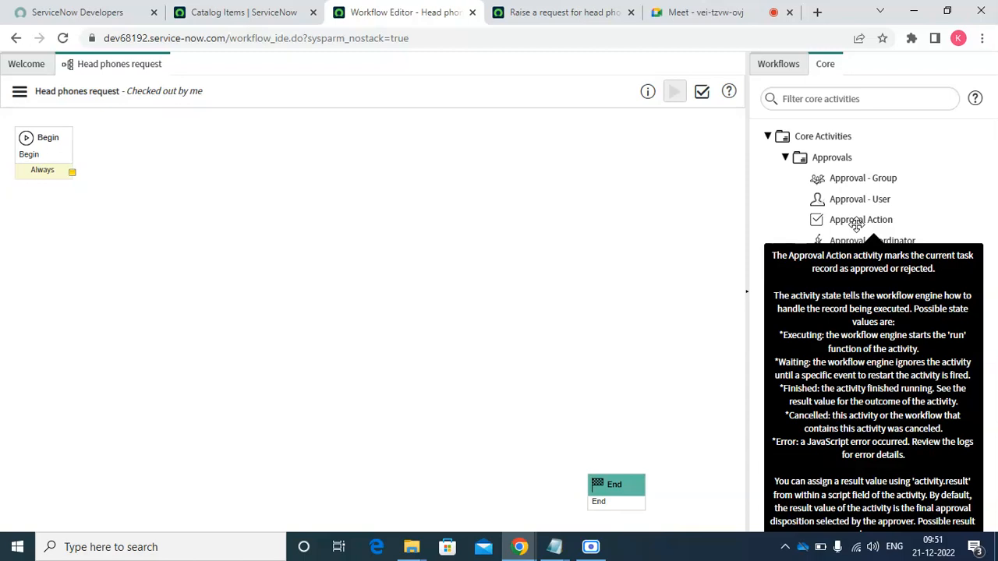
mouse_move(852, 244)
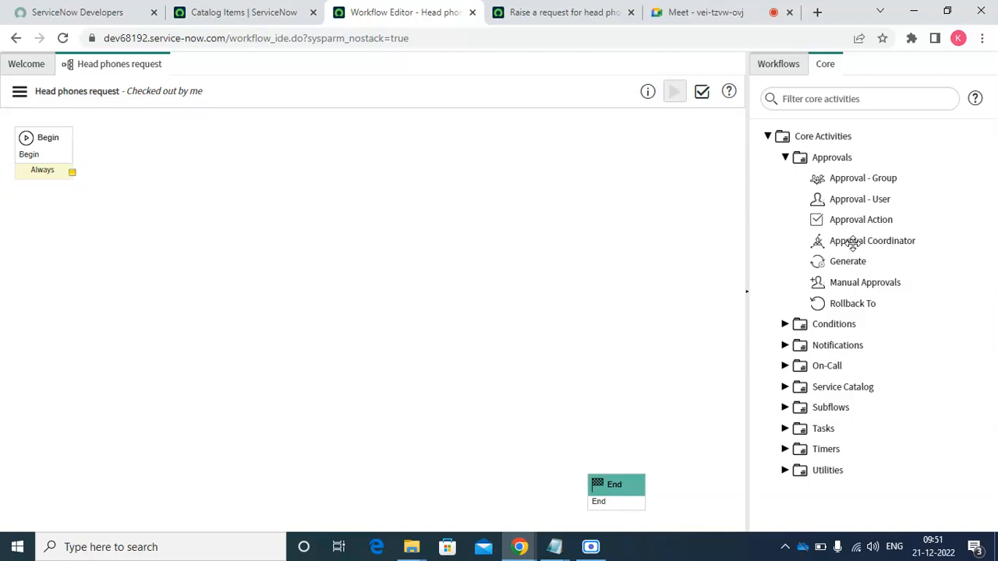
mouse_move(852, 261)
mouse_move(853, 281)
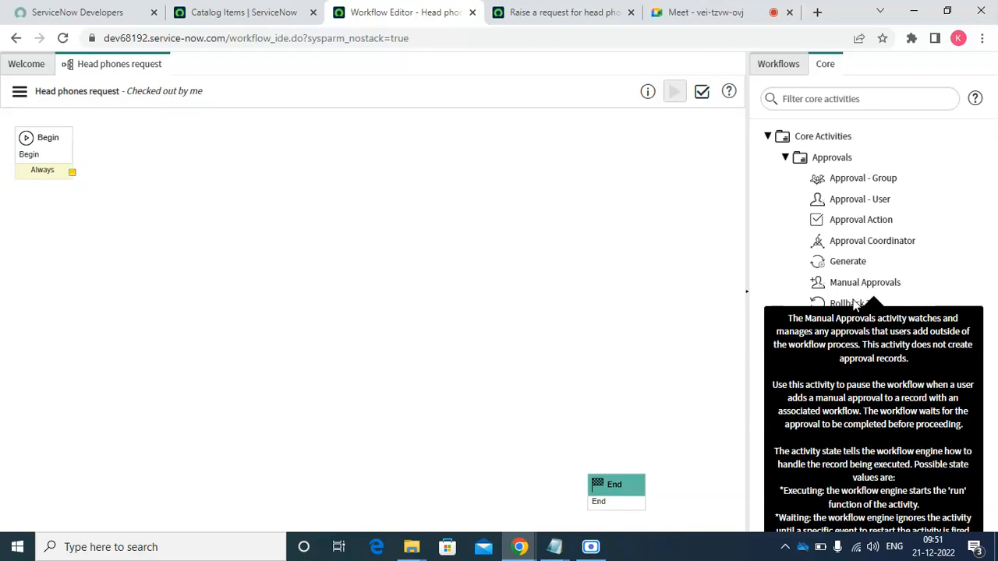
mouse_move(855, 303)
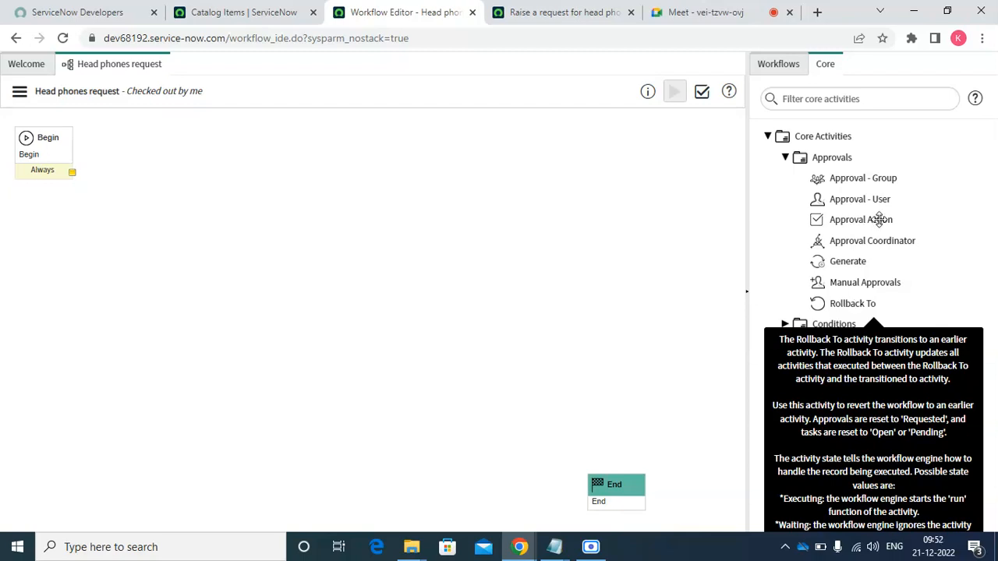
click(785, 158)
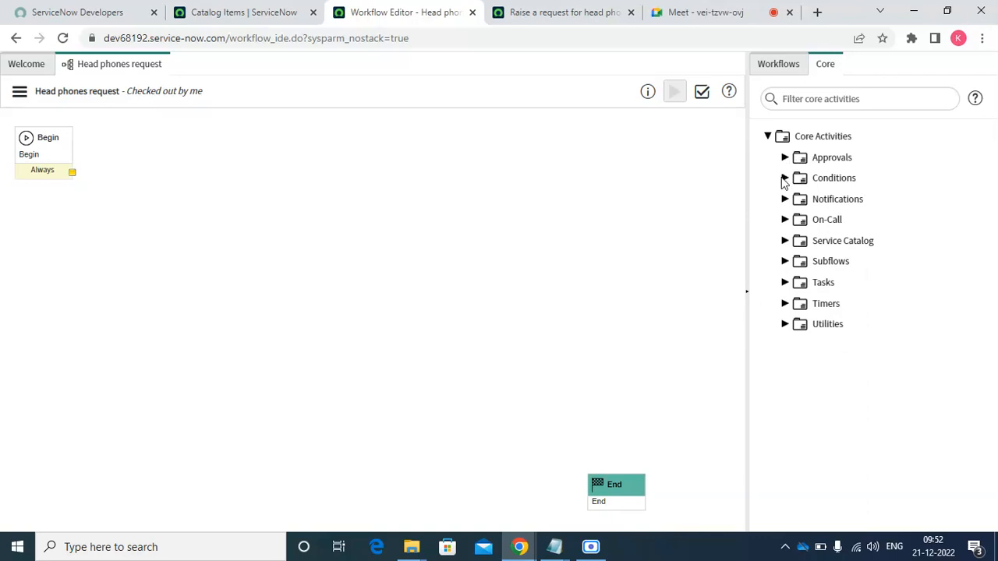
Review the Conditions activities, including the descriptions of If and Switch
click(785, 178)
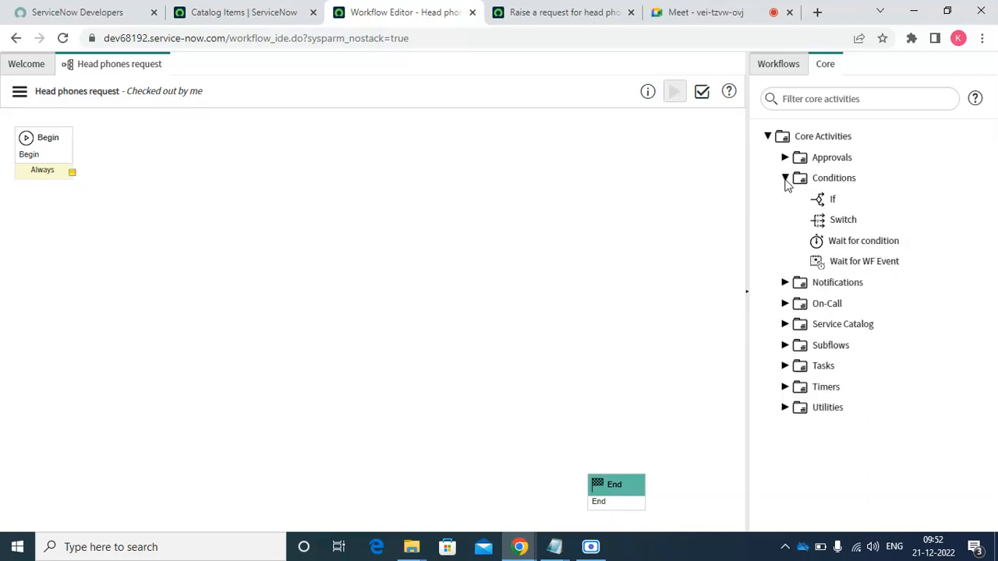
mouse_move(791, 198)
mouse_move(831, 219)
click(786, 180)
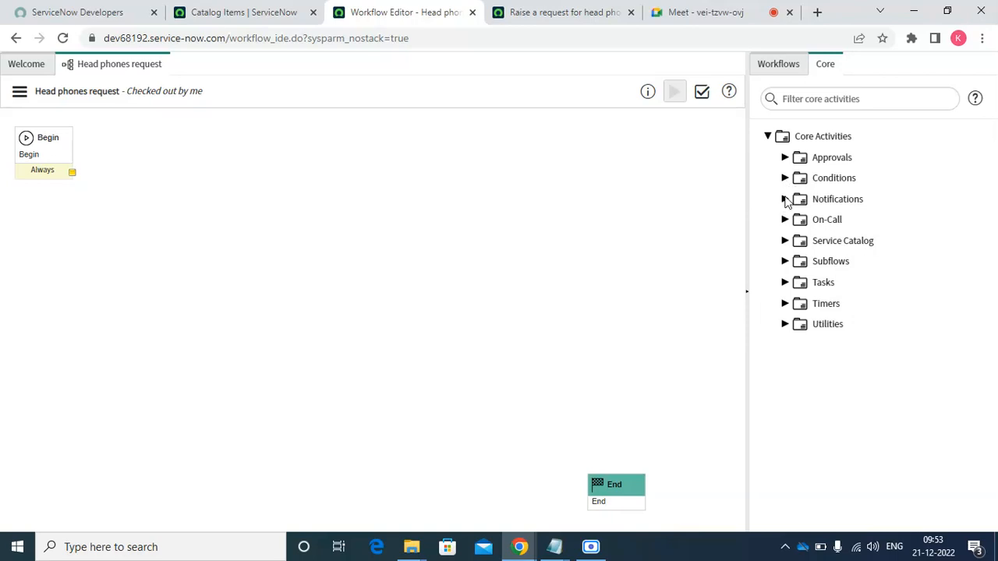
Look through the activities in the Notifications and On-Call categories
click(786, 200)
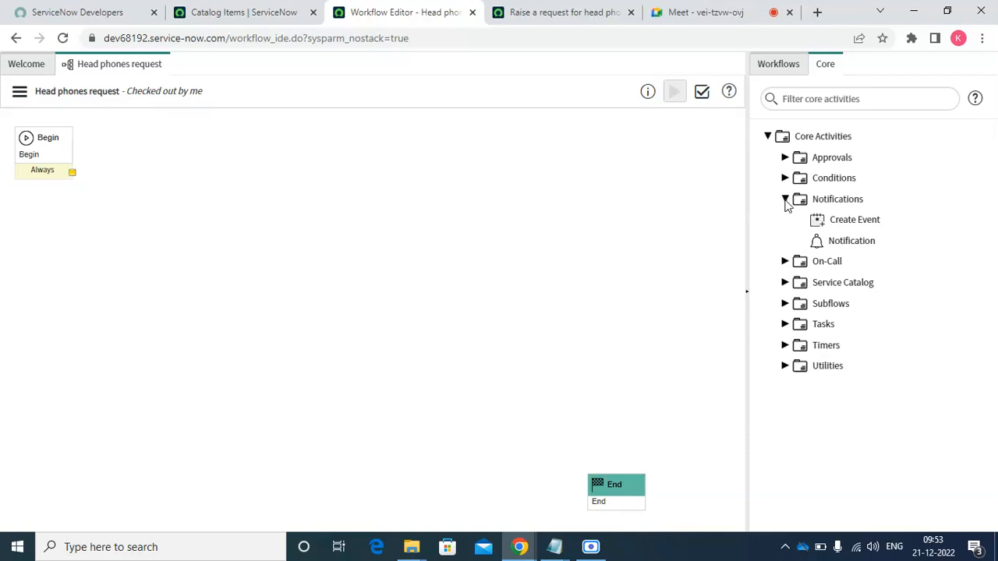
click(786, 200)
click(785, 220)
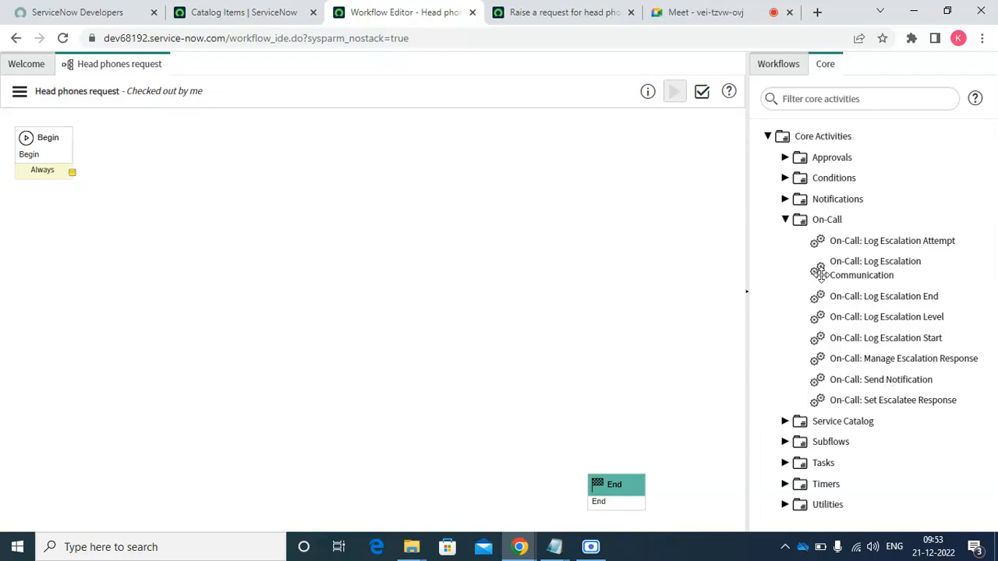
click(785, 221)
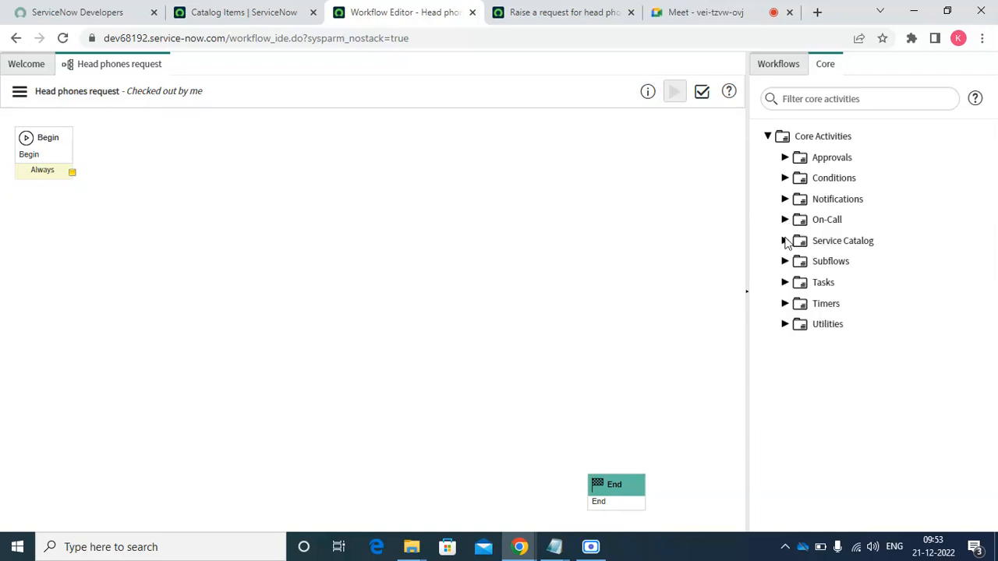
Review the Scriptable Order Guide activity under Service Catalog and the Parallel Flow Launcher activity under Subflows
click(785, 241)
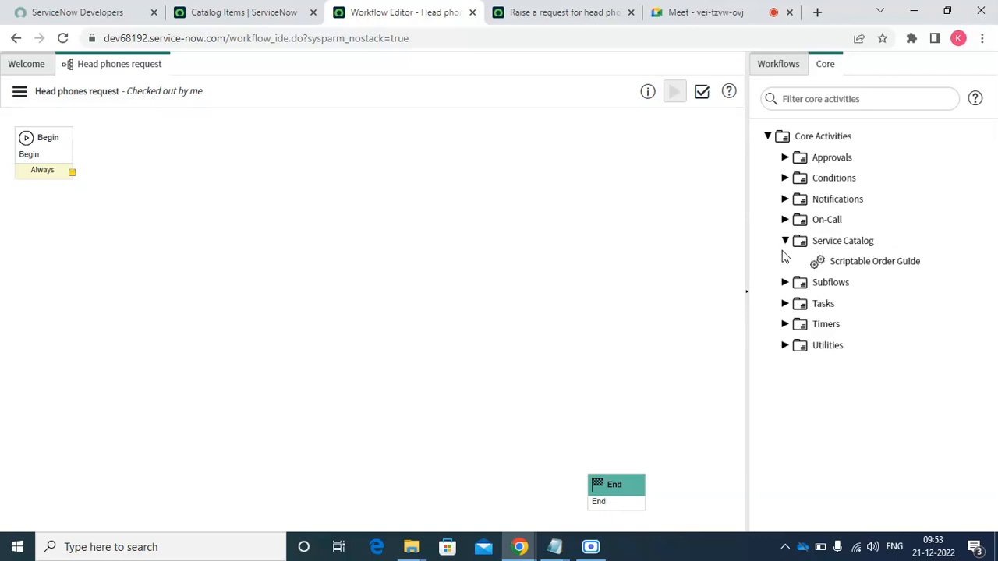
mouse_move(850, 257)
click(786, 242)
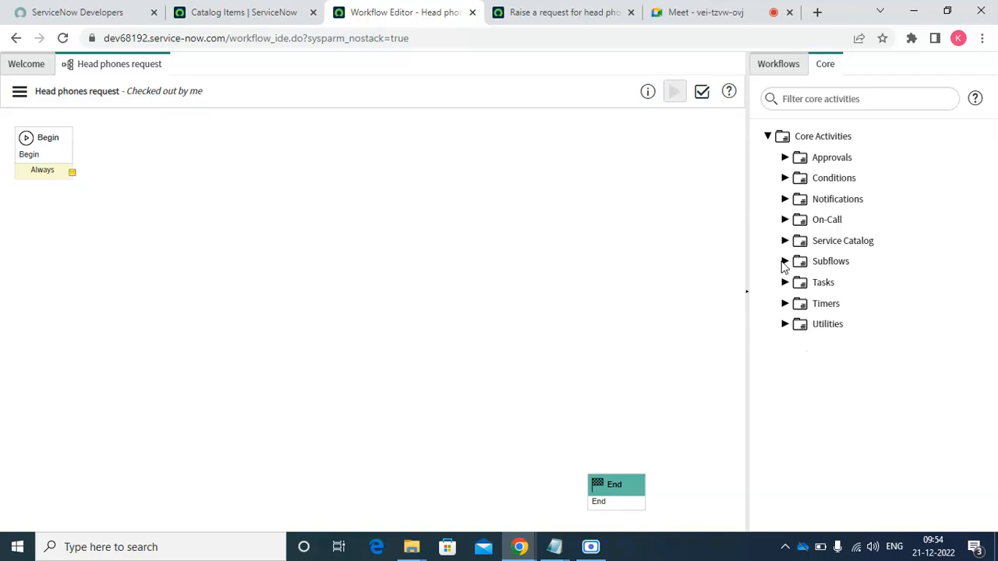
click(785, 263)
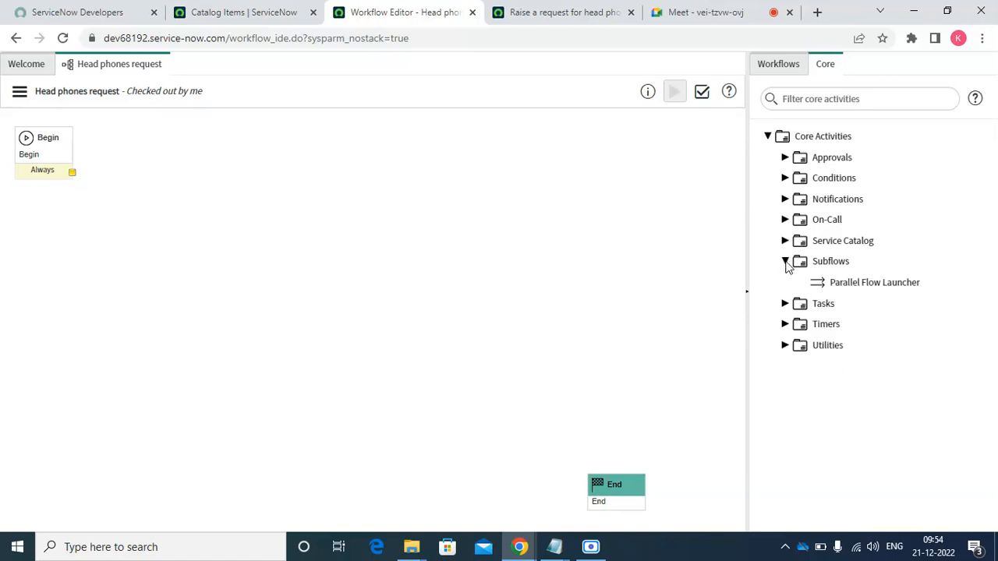
mouse_move(819, 282)
click(786, 262)
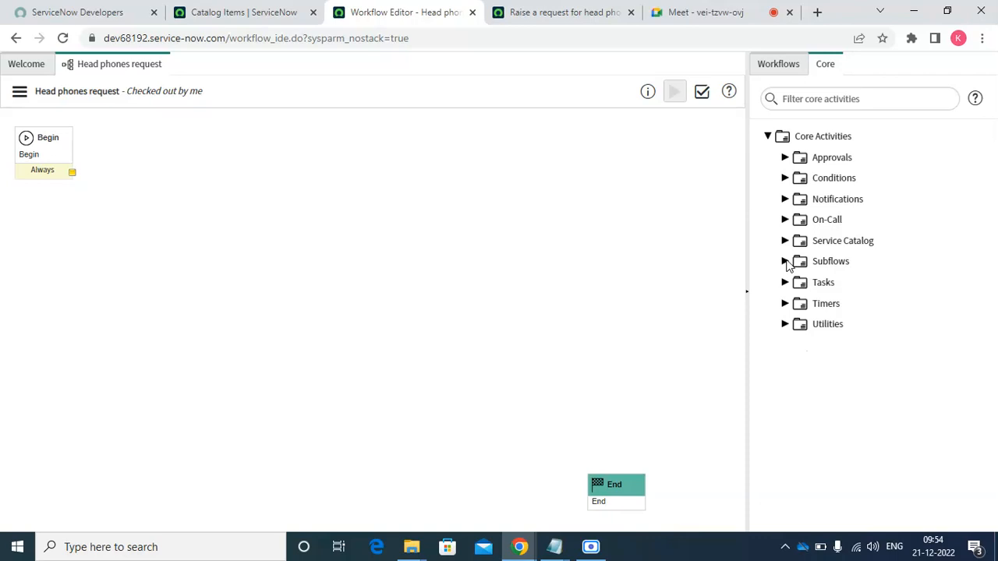
Review the Tasks activities and read the description of the Timer activity under Timers
click(787, 283)
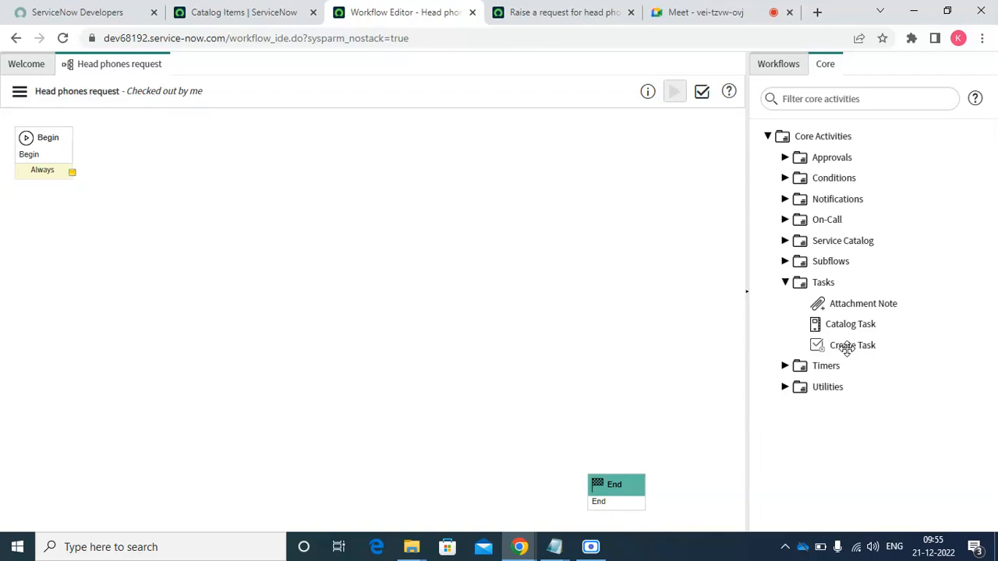
click(786, 284)
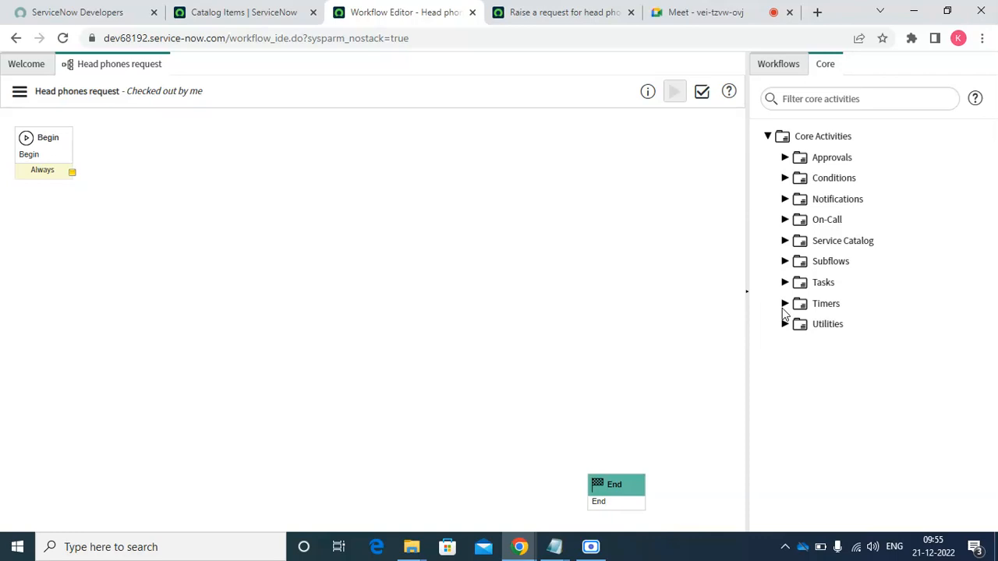
click(785, 304)
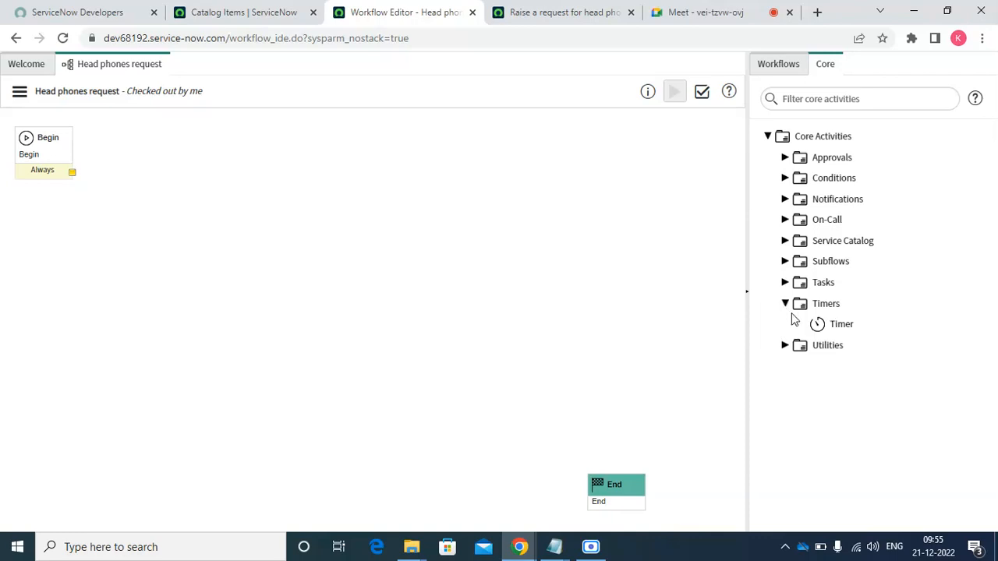
mouse_move(814, 325)
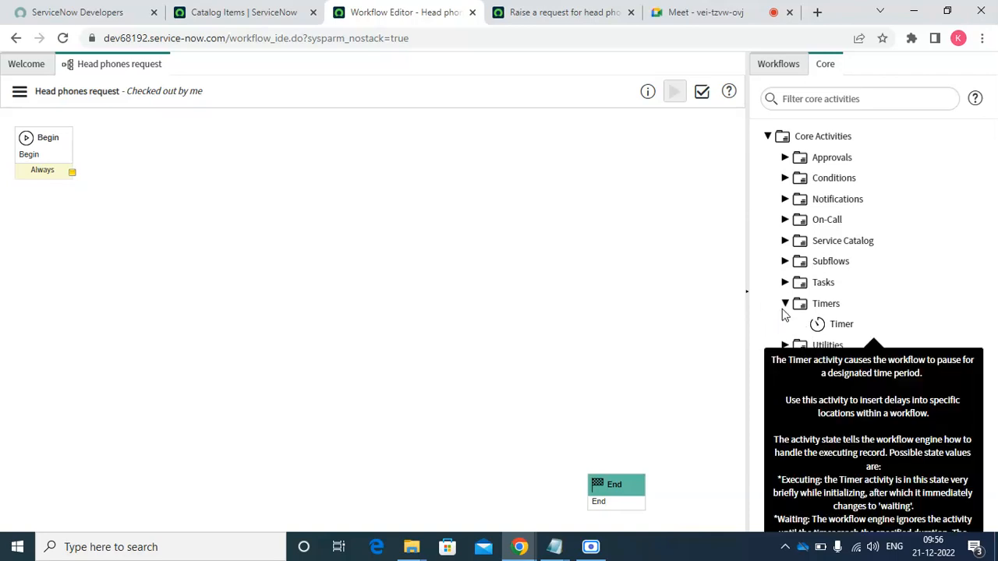
click(785, 305)
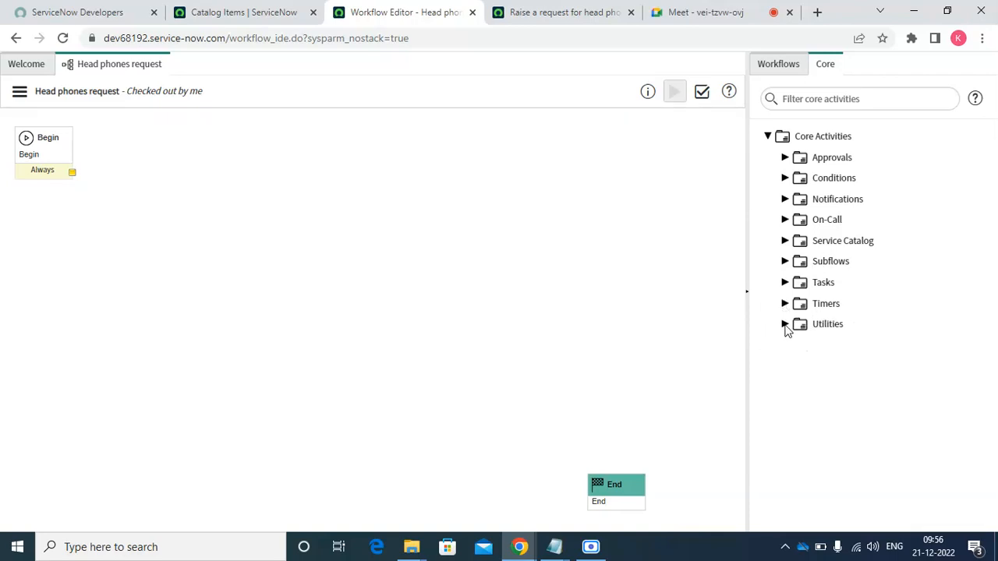
Review the Utilities activities from Branch to Log Trace Message, reading the descriptions of Join and Log Message
click(786, 325)
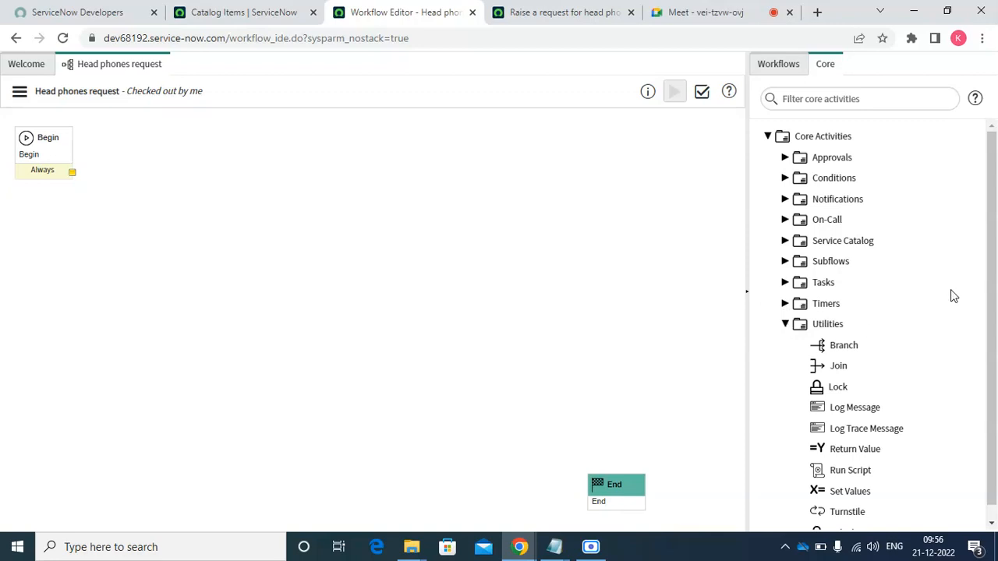
drag(992, 282, 993, 337)
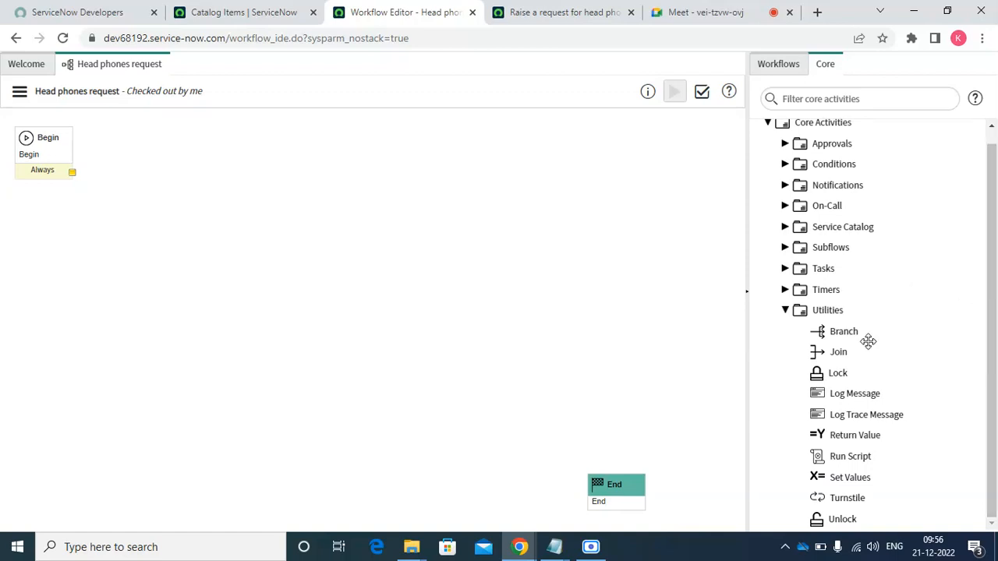
mouse_move(836, 347)
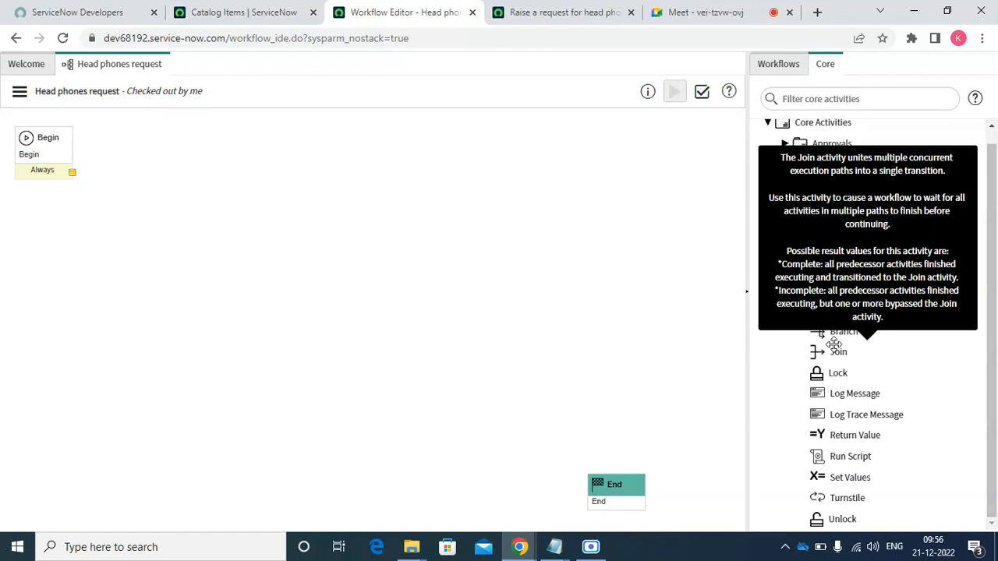
mouse_move(828, 328)
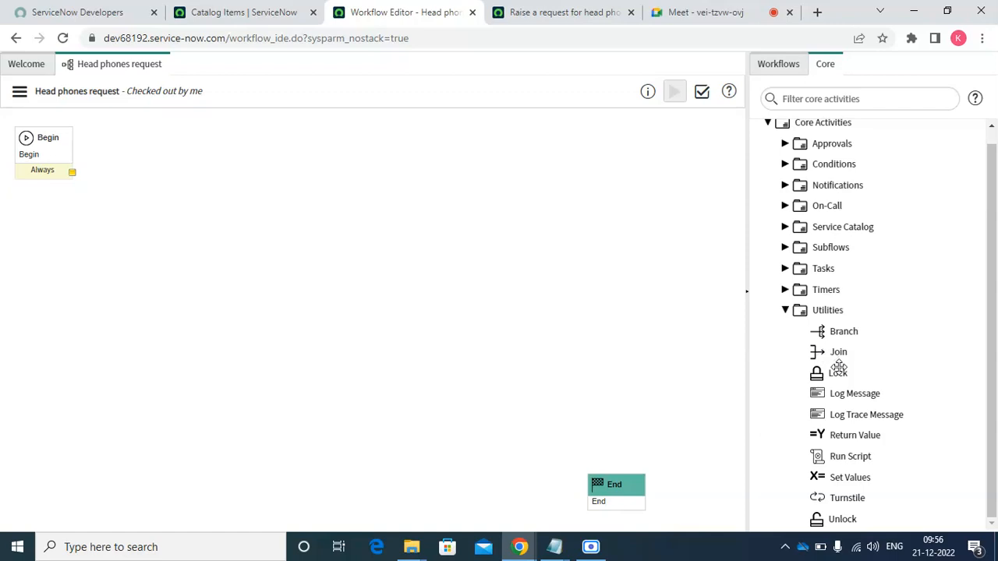
mouse_move(839, 372)
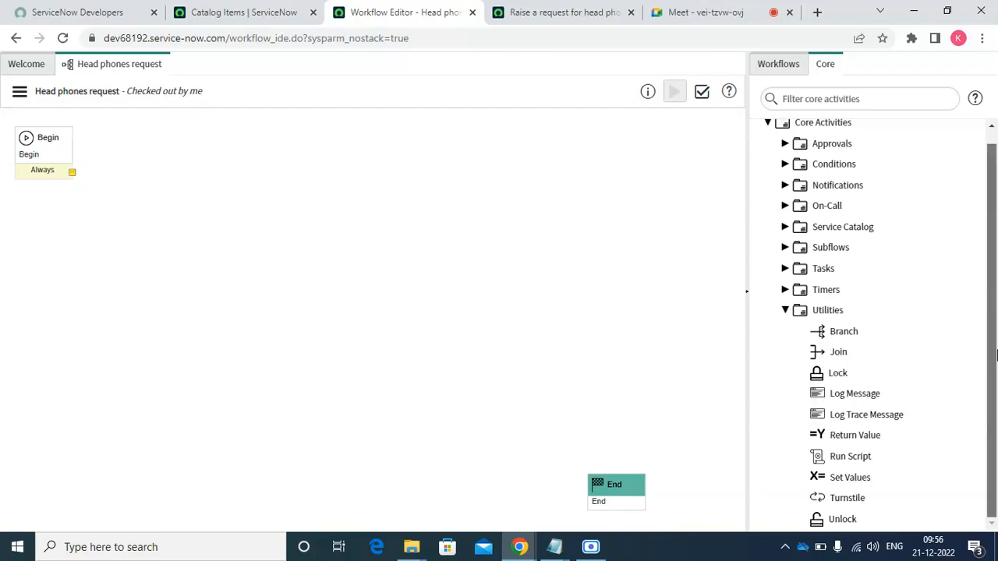
mouse_move(859, 389)
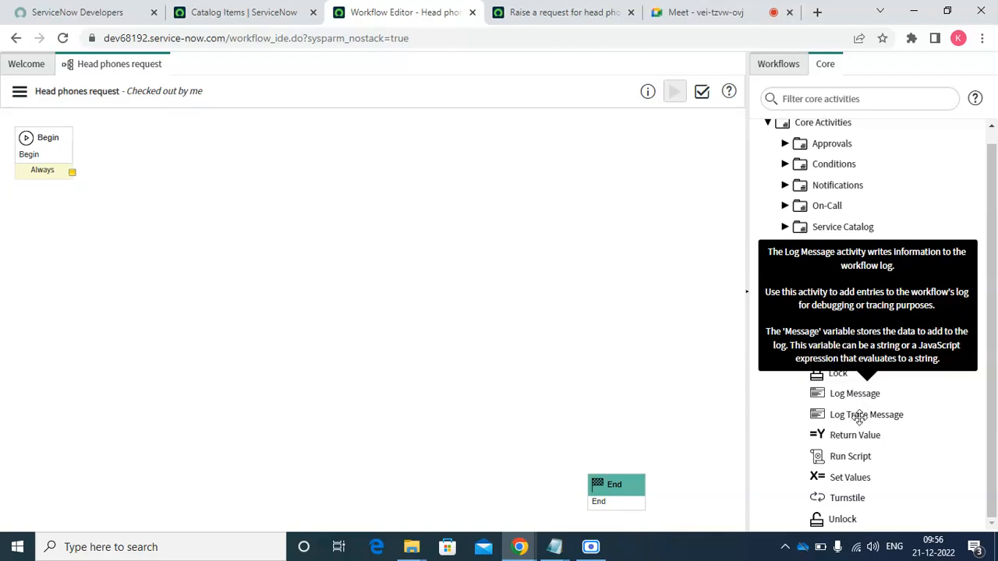
mouse_move(858, 420)
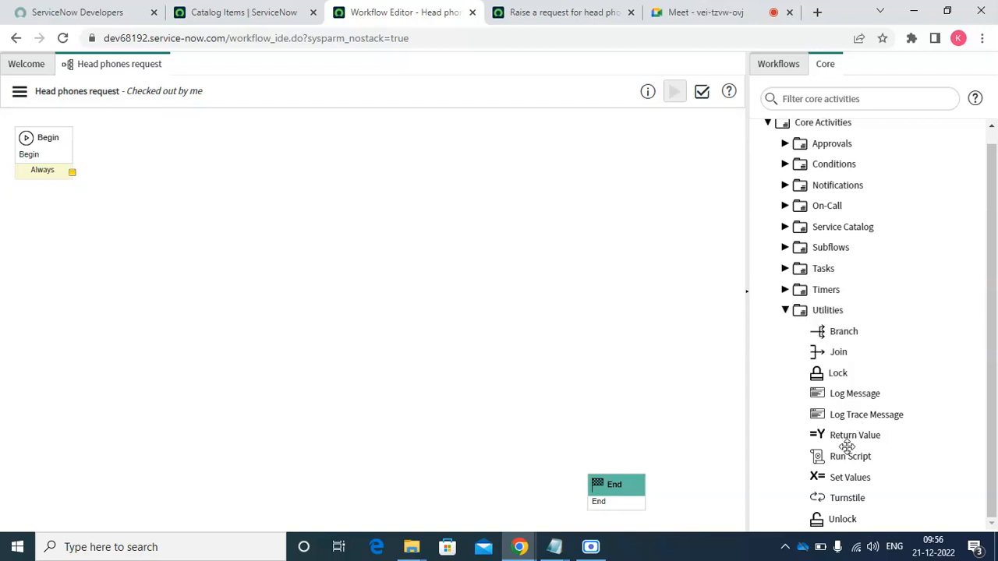
Review the remaining Utilities activities from Return Value to Unlock, including Turnstile, and collapse the category
mouse_move(845, 439)
mouse_move(853, 484)
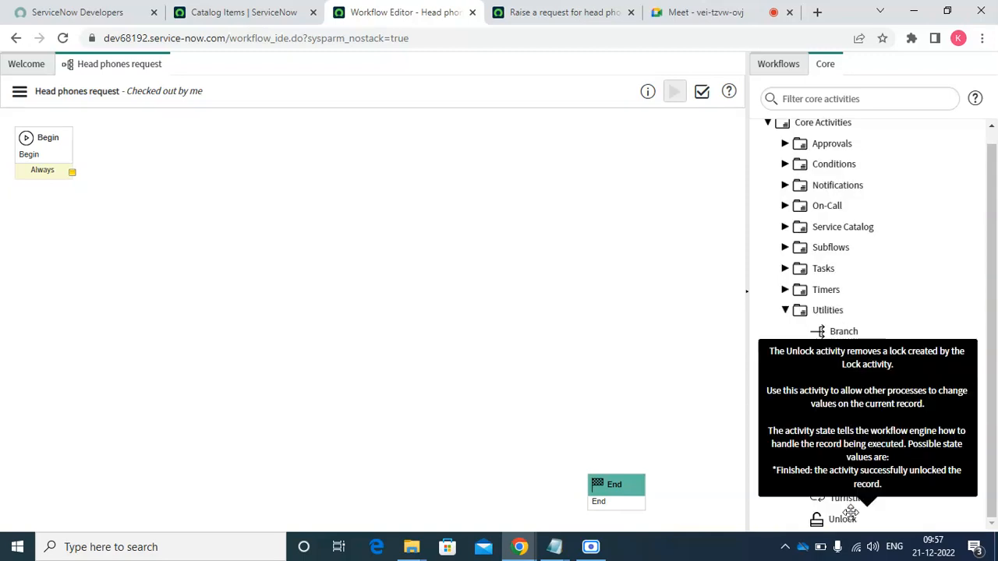
mouse_move(847, 509)
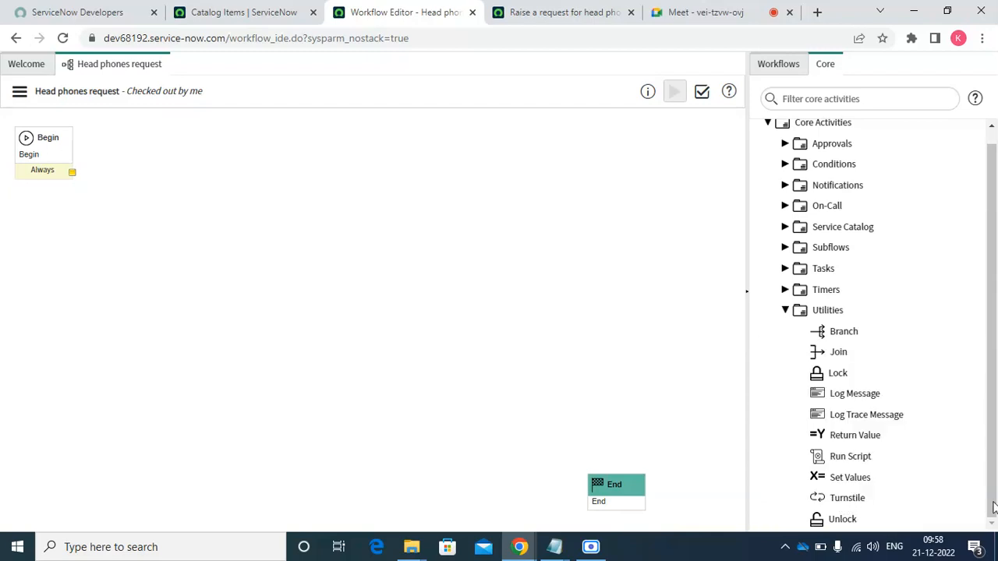
click(855, 500)
click(854, 498)
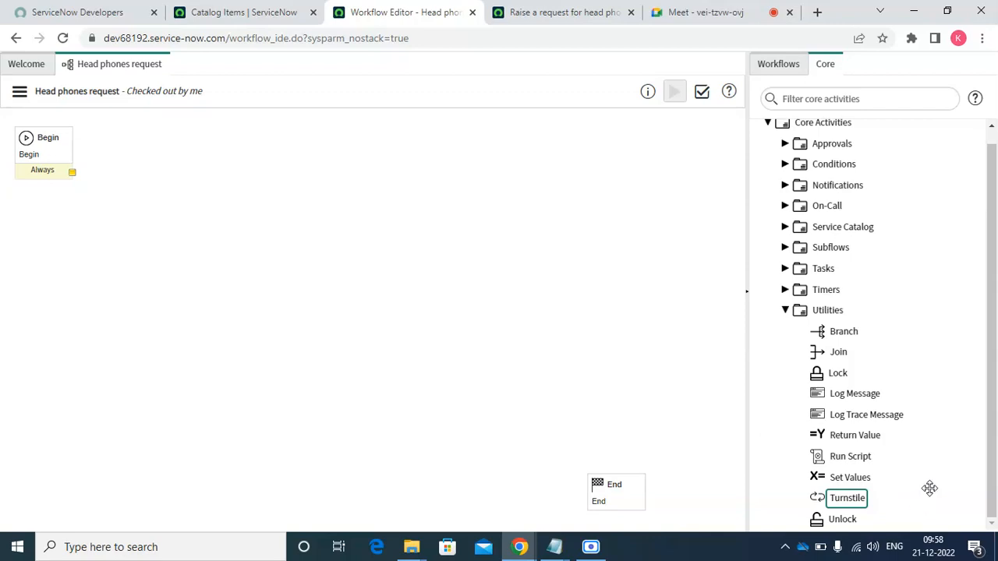
drag(772, 495, 606, 376)
click(786, 310)
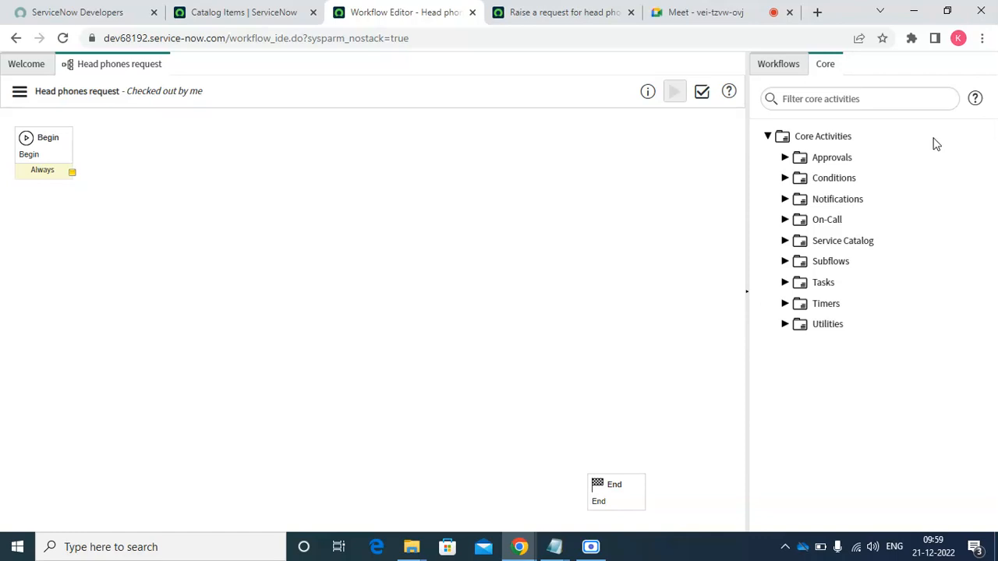
Add an Approval - Group activity to the canvas near Begin and name it "Hardware Group apporval"
click(785, 159)
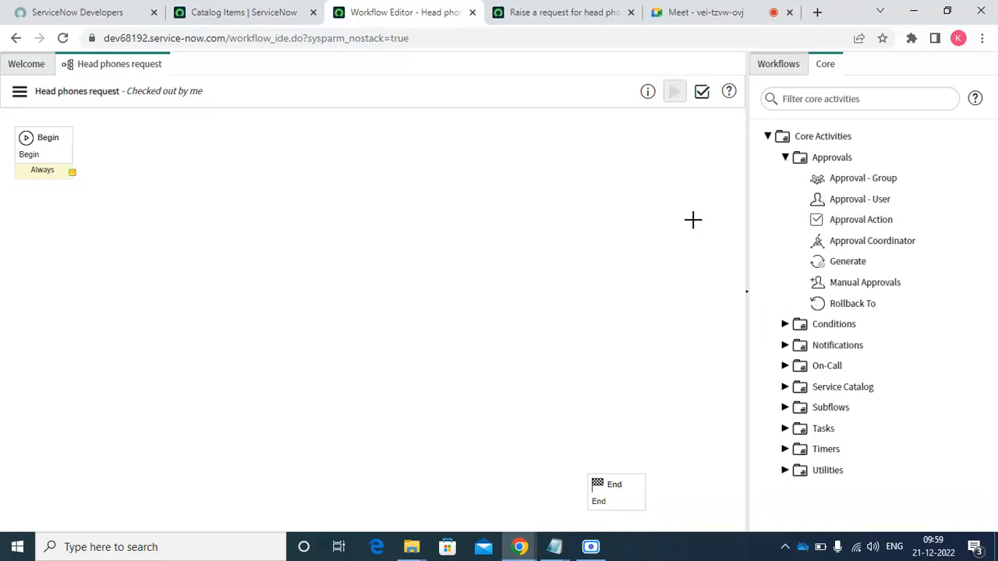
drag(836, 178, 235, 159)
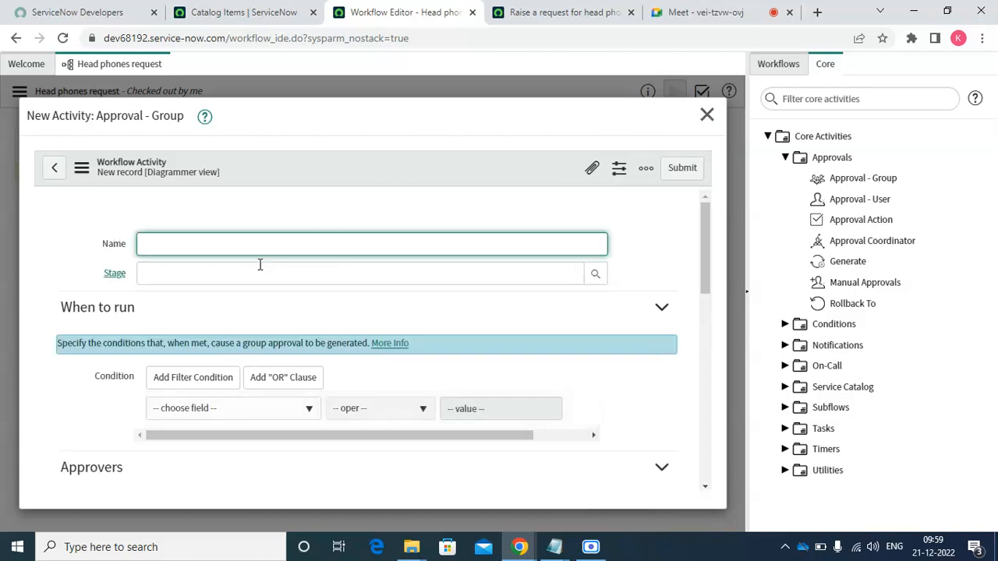
text(Hardwar)
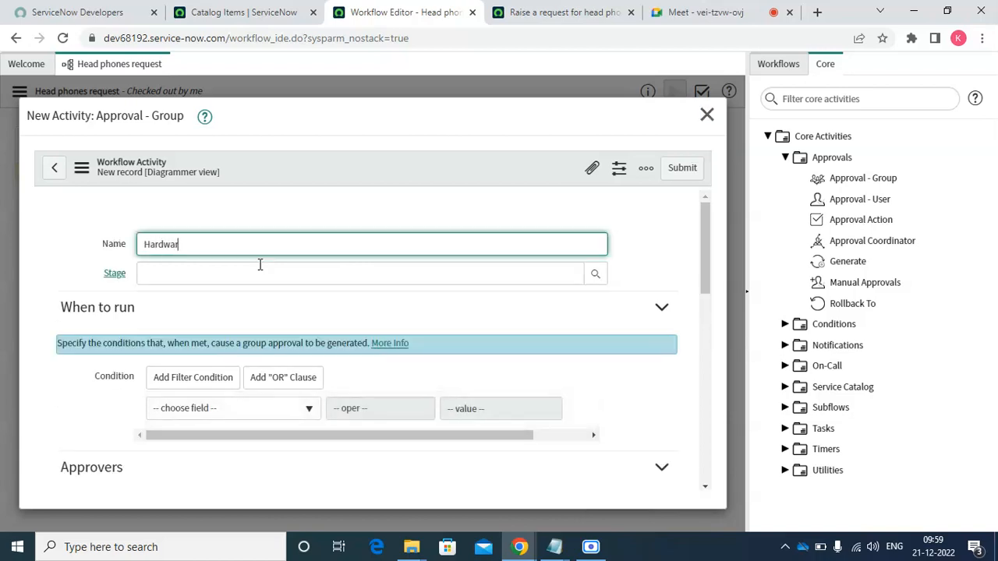
text(e Group apporval)
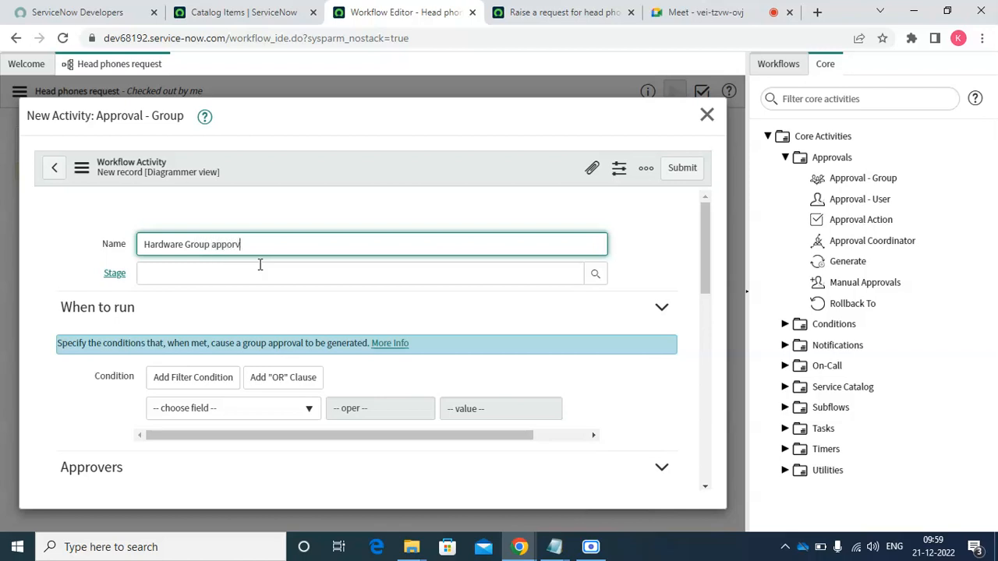
key(Tab)
key(Tab)
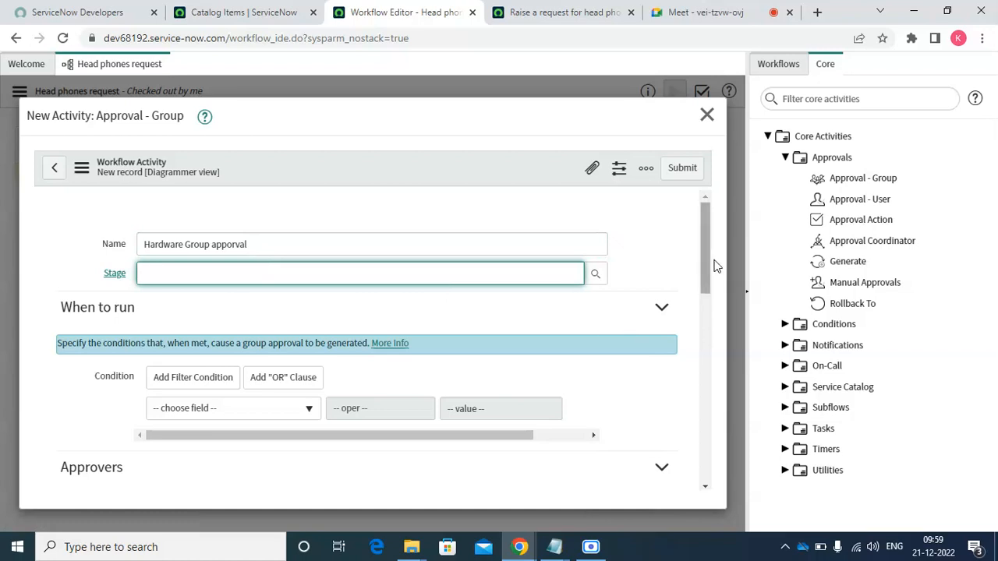
Set Hardware as the approving group of the new approval activity and lock the Groups field
drag(709, 259, 719, 356)
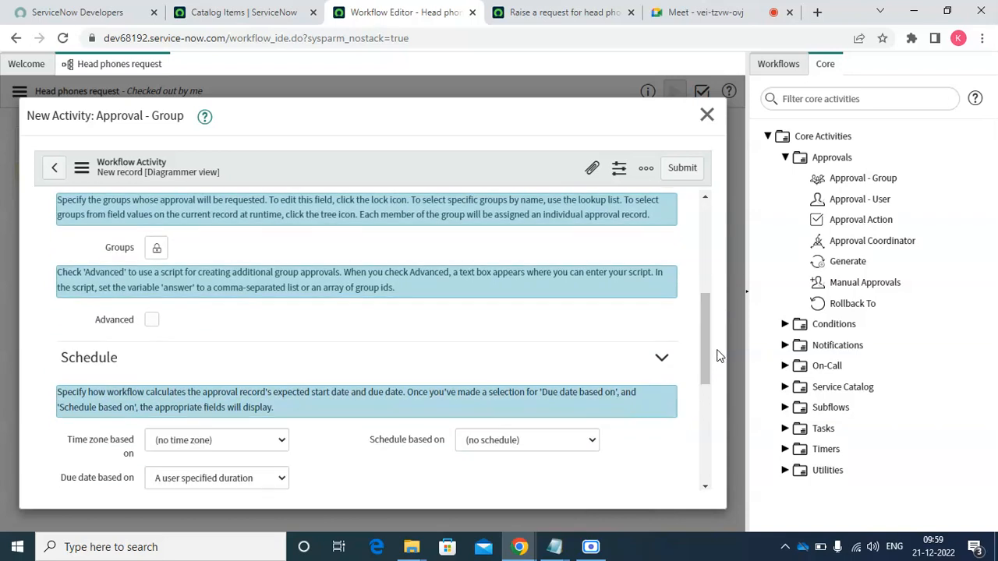
click(157, 248)
click(205, 382)
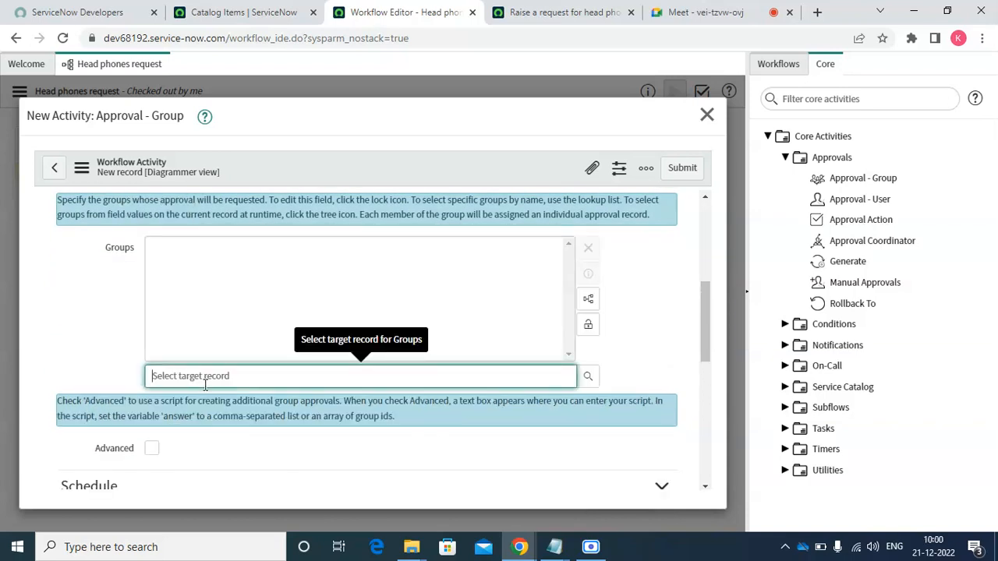
text(hard)
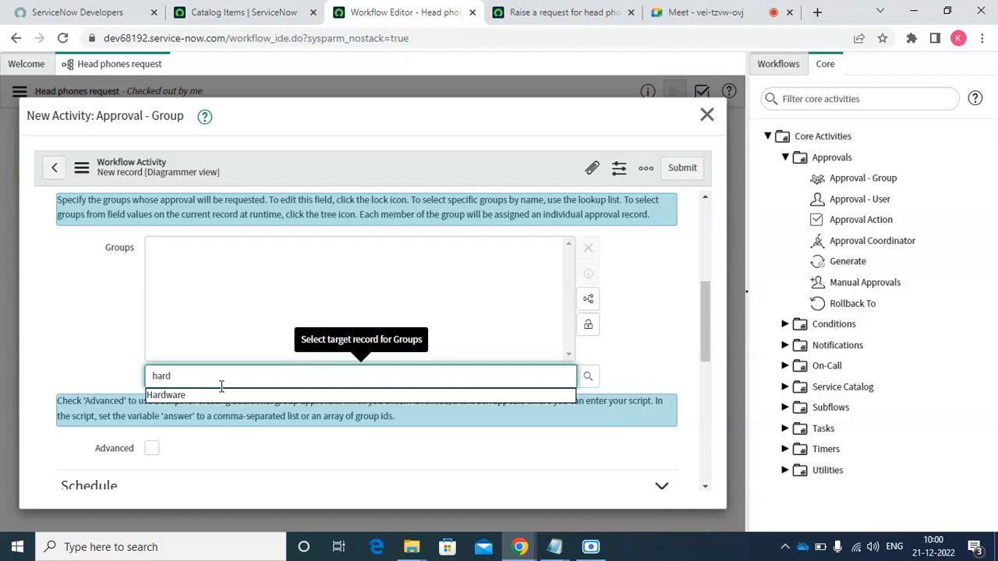
click(219, 394)
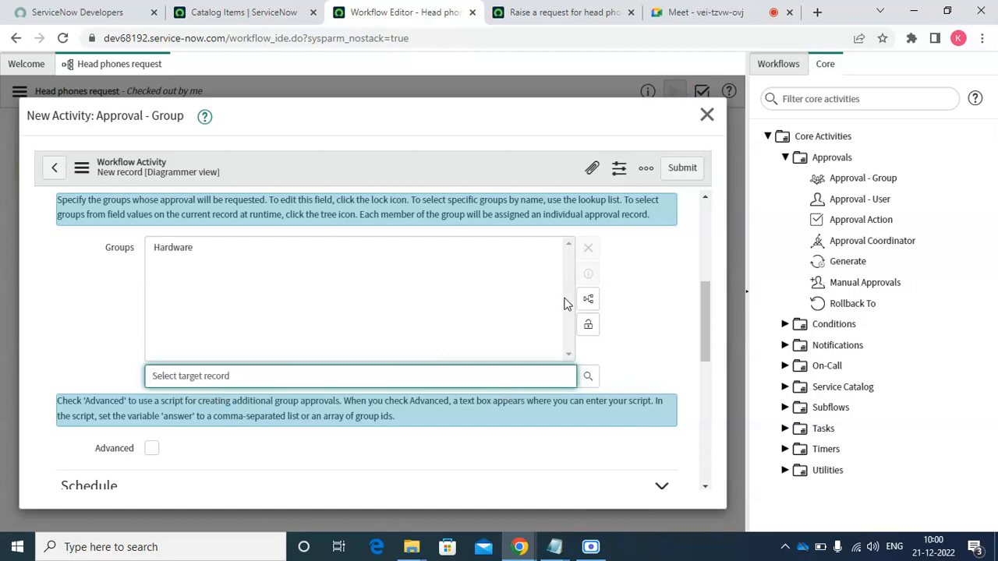
click(588, 326)
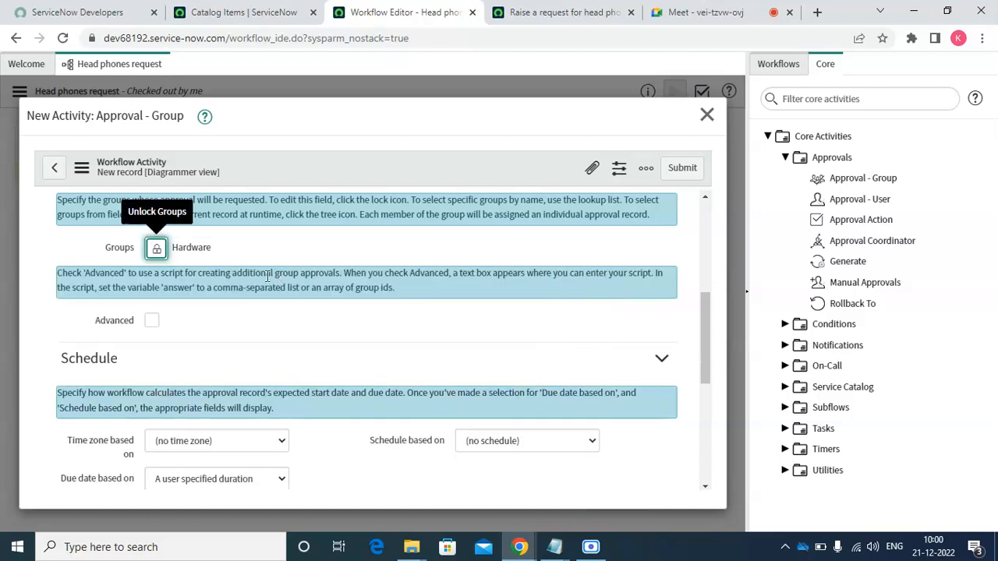
Examine the group approval's time zone, due date and schedule options, plus its conditions for approval
drag(702, 336, 707, 357)
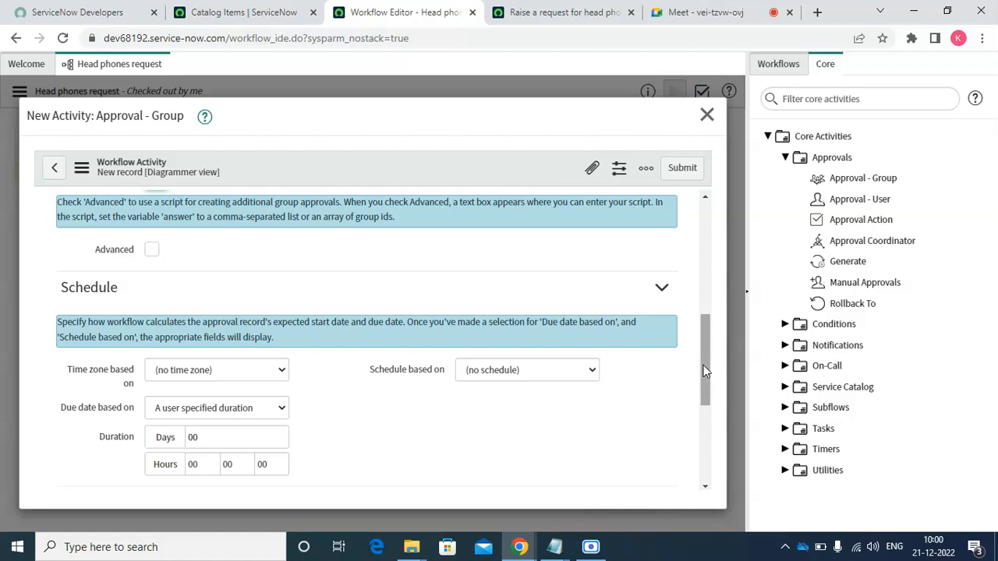
drag(705, 367, 714, 401)
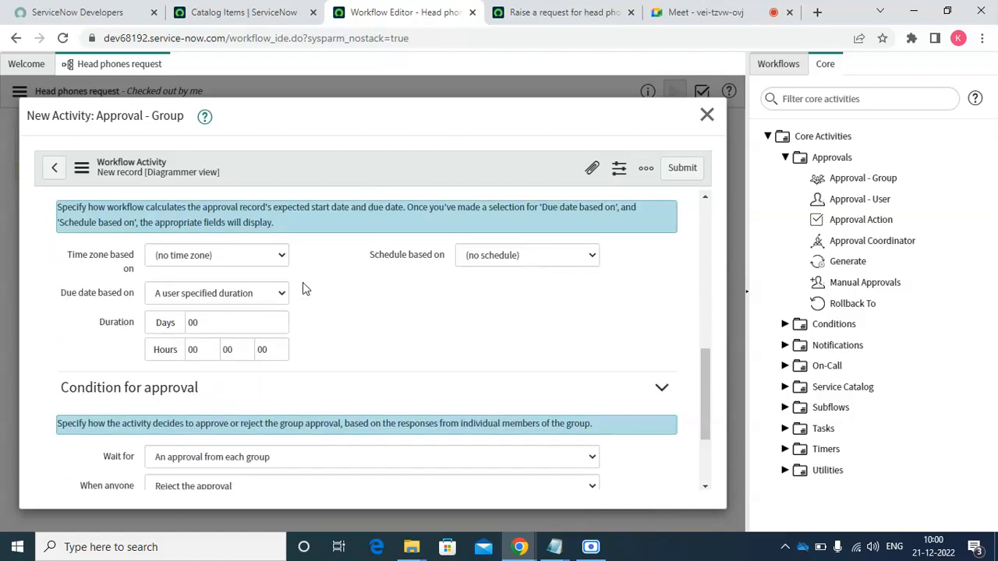
click(234, 255)
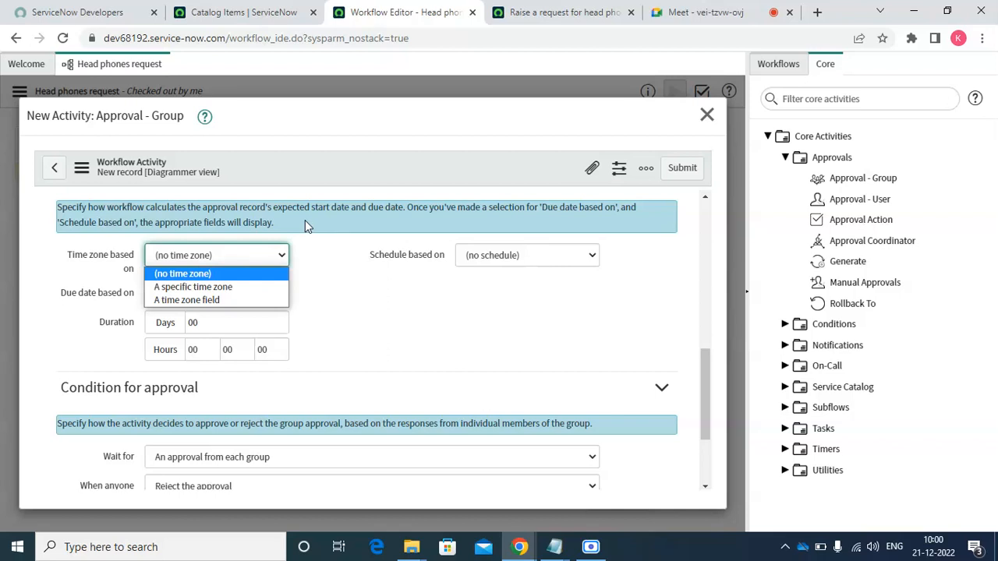
click(361, 261)
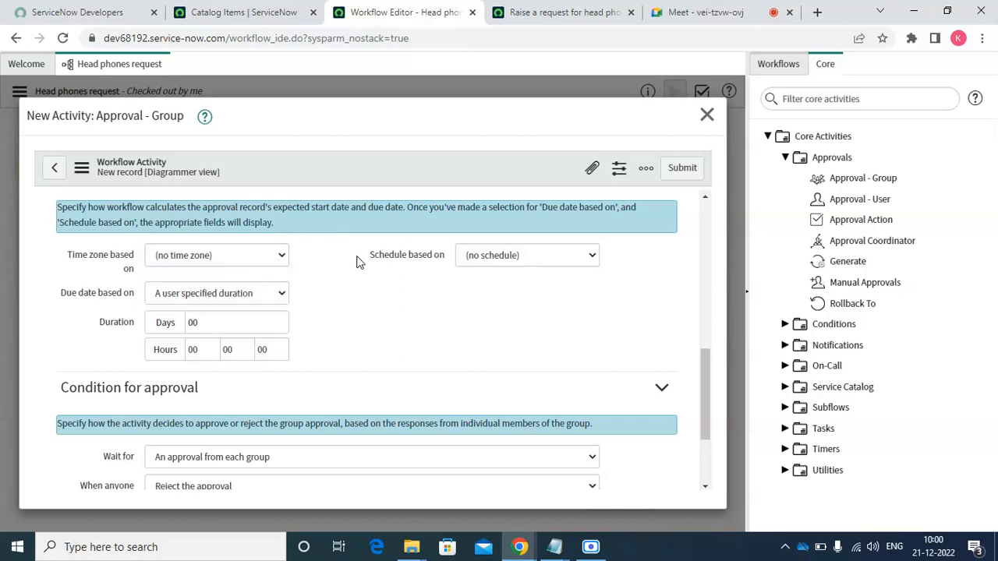
click(260, 293)
click(259, 293)
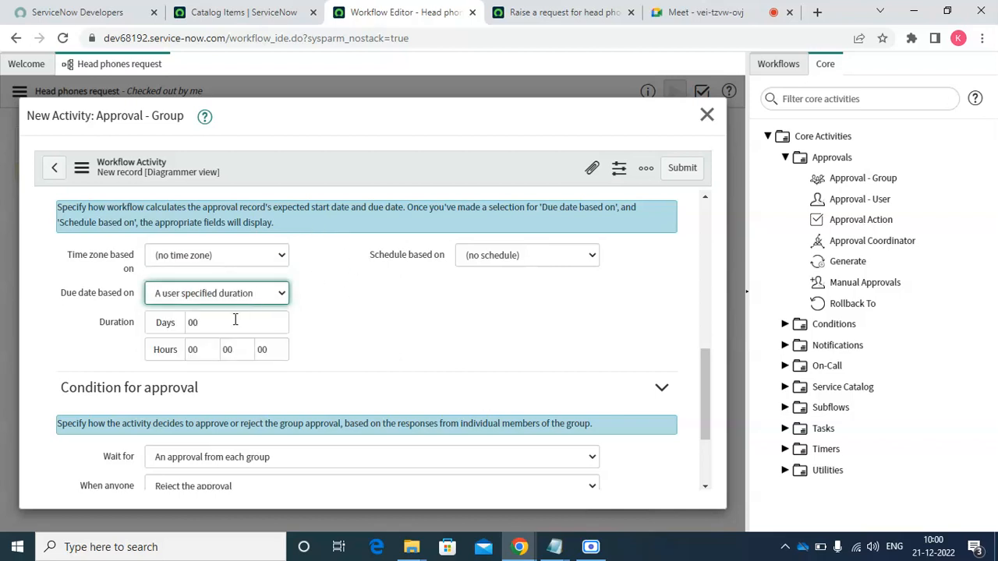
click(510, 259)
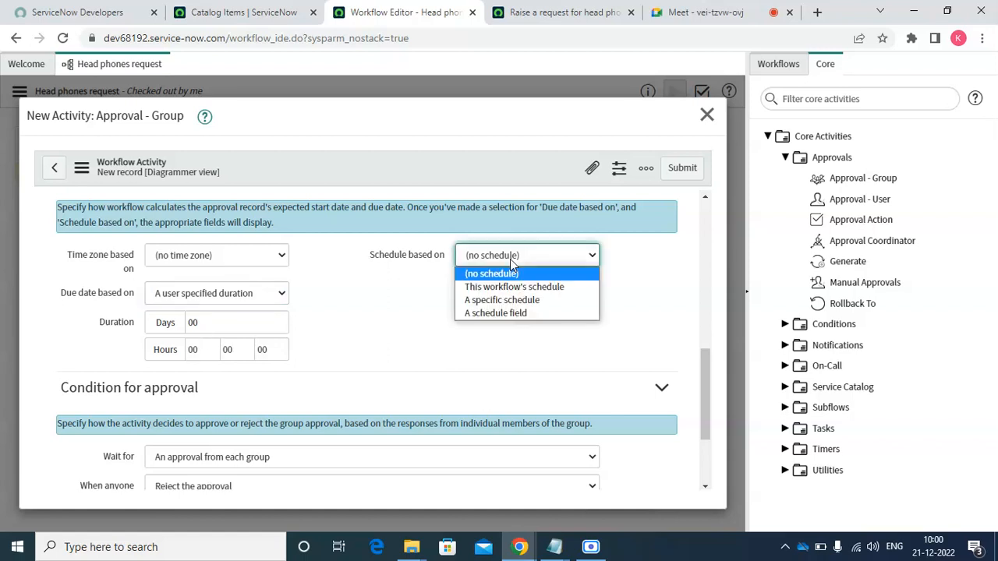
click(337, 286)
click(337, 285)
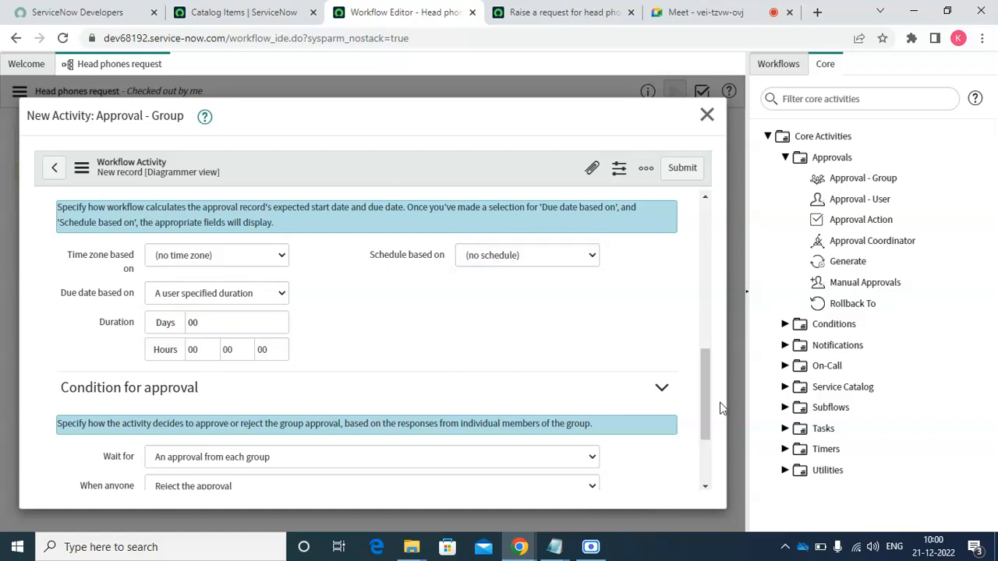
drag(708, 407, 713, 445)
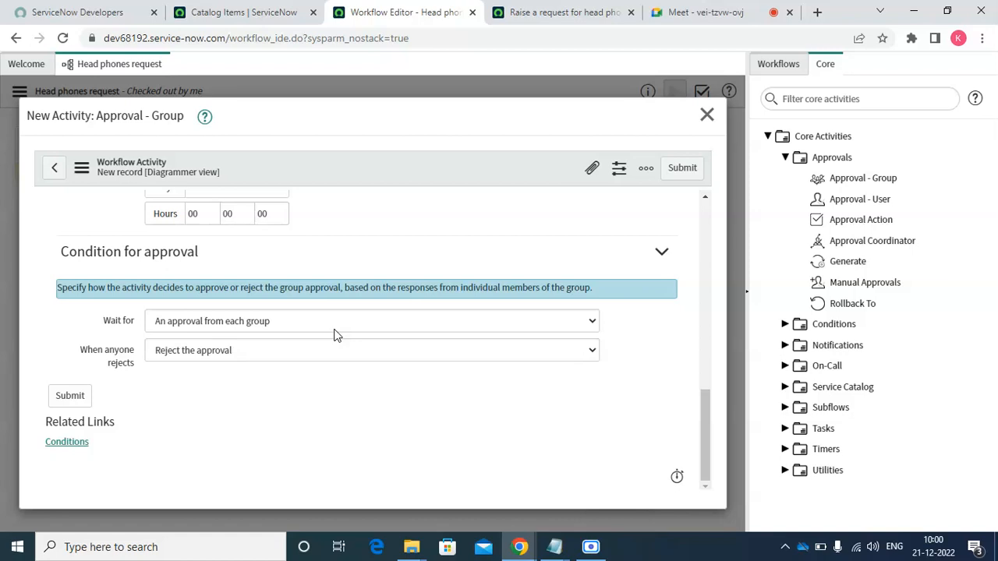
Submit the group approval activity and connect Begin's Always output to it, dismissing the condition properties
click(683, 168)
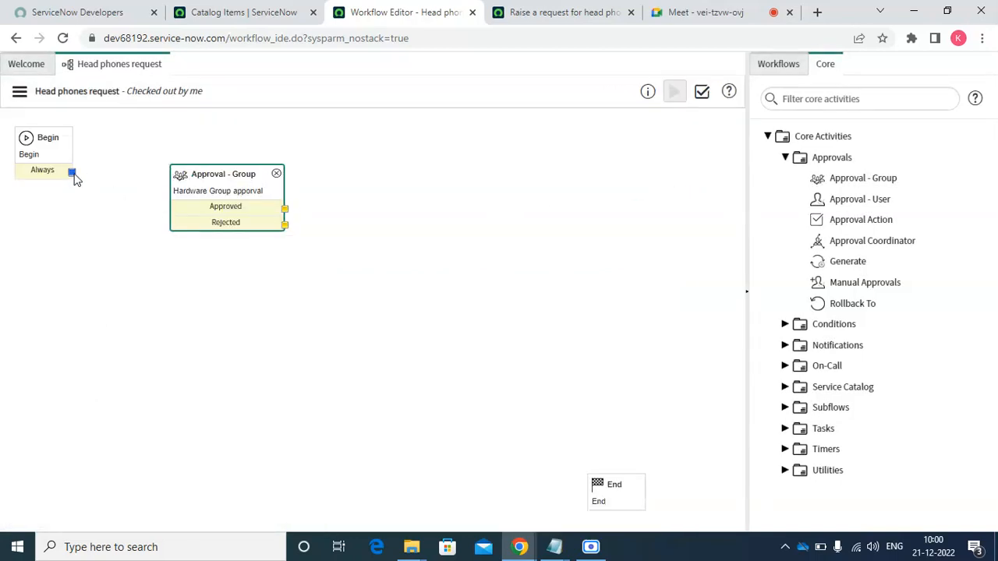
drag(73, 172, 247, 180)
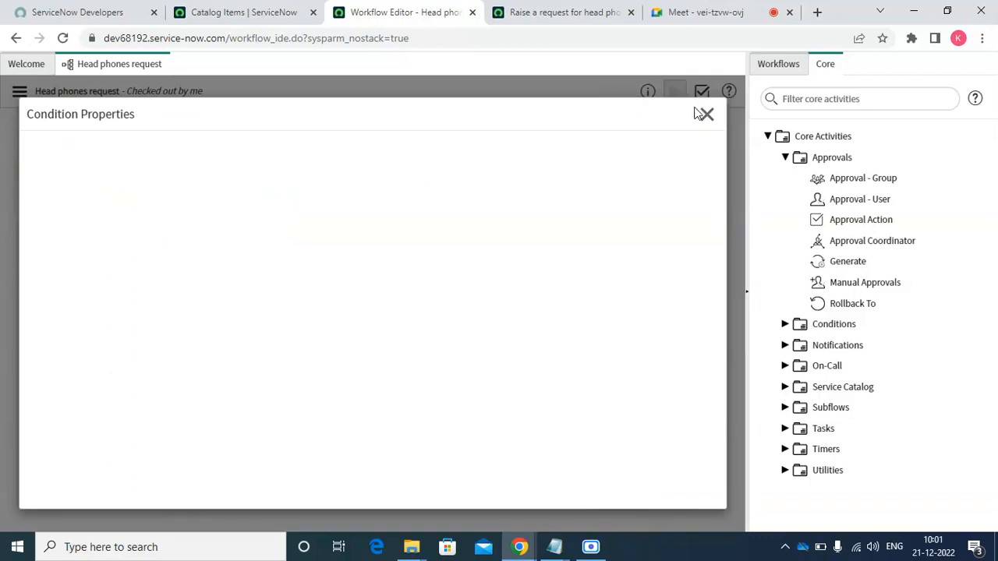
click(706, 113)
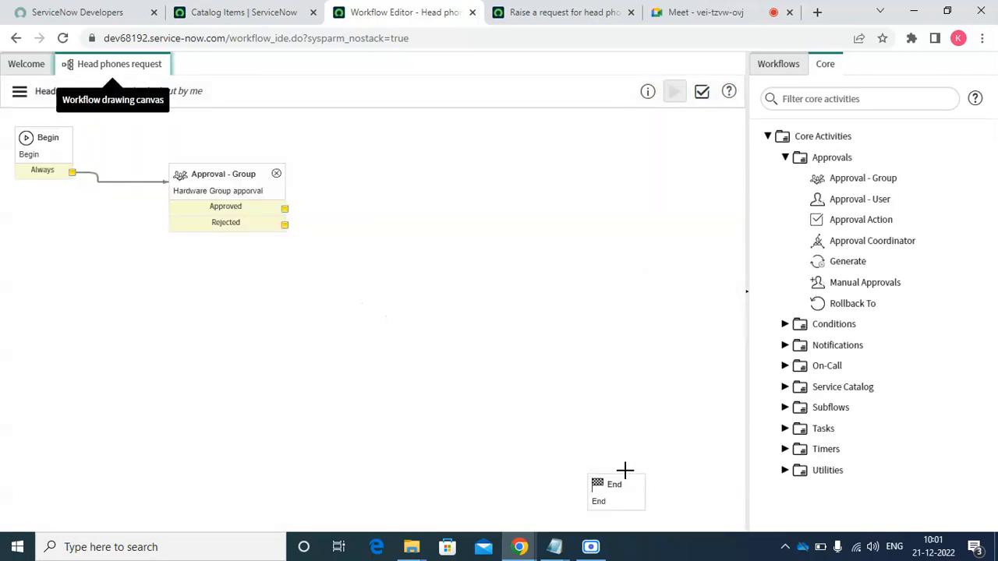
Add an Approval Action activity named "Approved" beside the Hardware group approval and connect the group approval's Approved output to it
drag(621, 484, 596, 458)
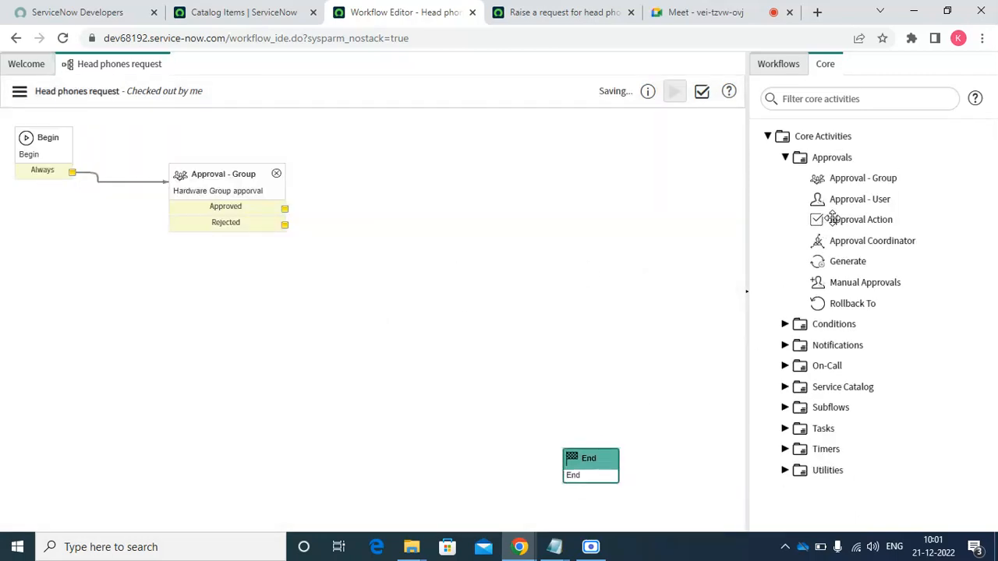
drag(829, 219, 519, 182)
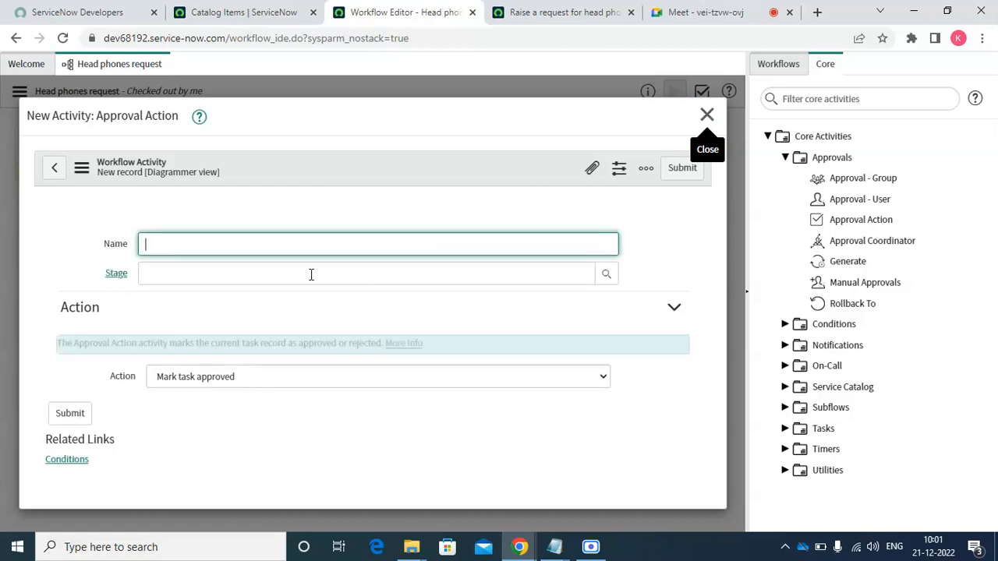
text(Appro)
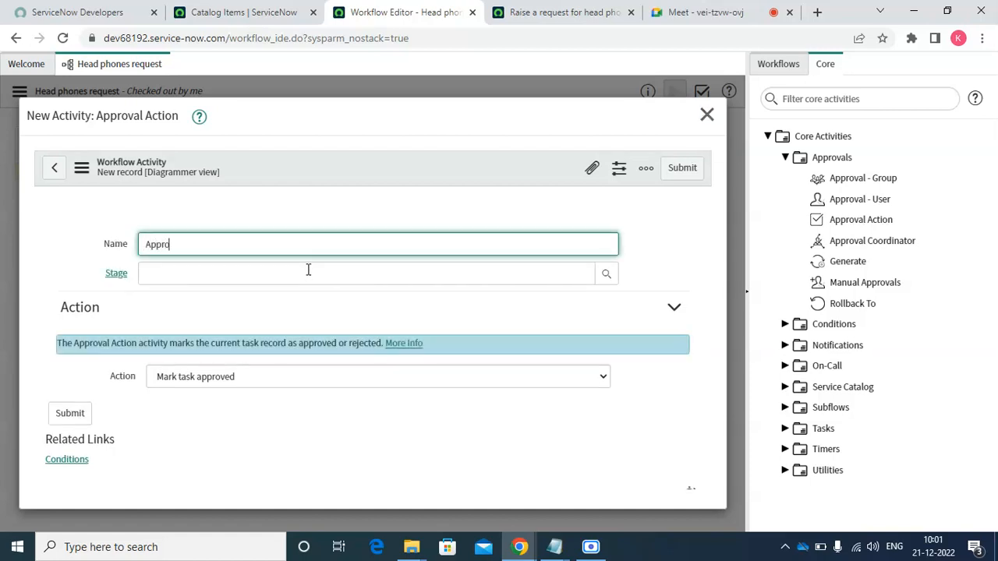
text(ved)
click(607, 277)
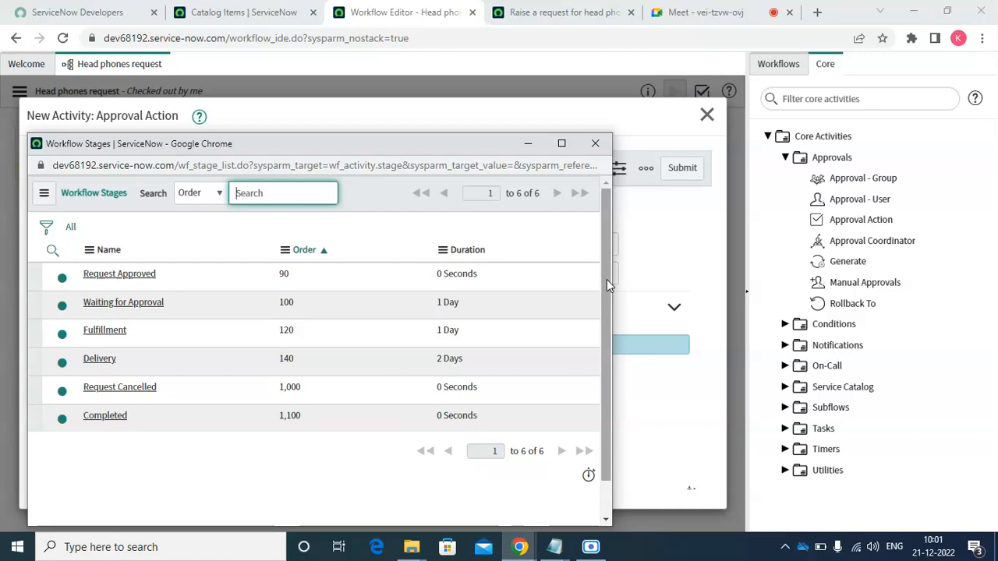
click(593, 142)
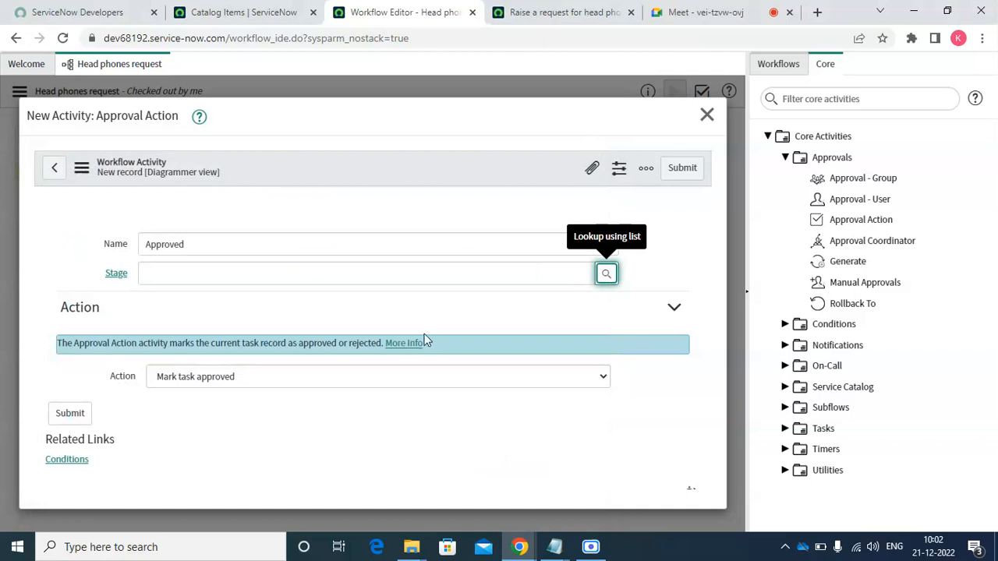
click(674, 170)
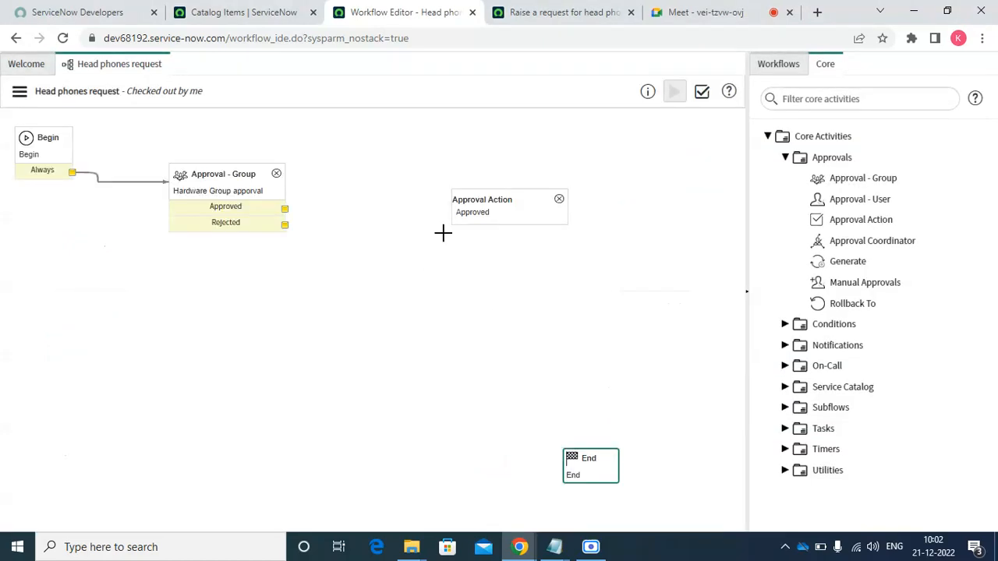
drag(284, 210, 478, 220)
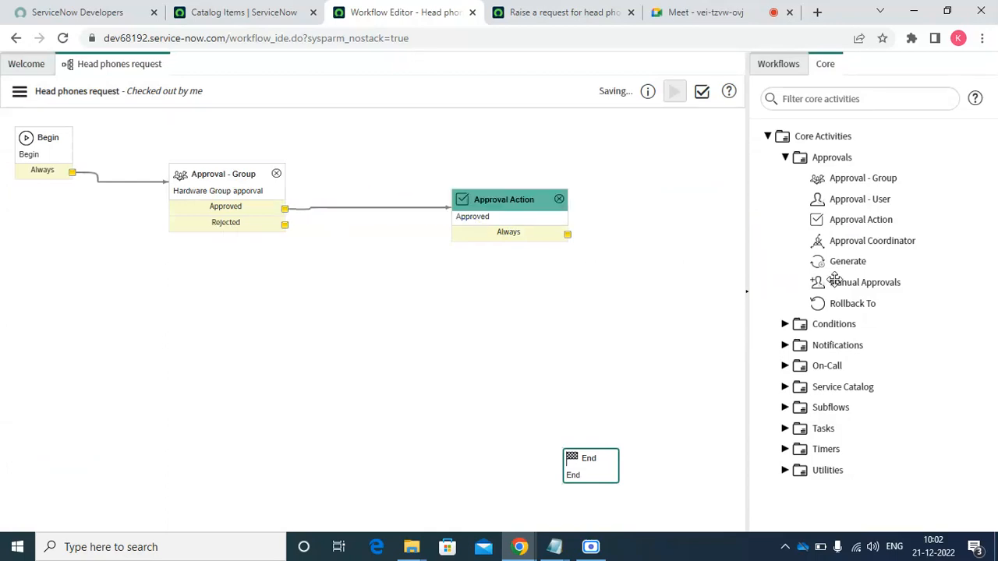
Add a second Approval Action activity named "Rejected" below the group approval, with its stage left empty, and submit it
mouse_move(846, 223)
drag(846, 223, 362, 335)
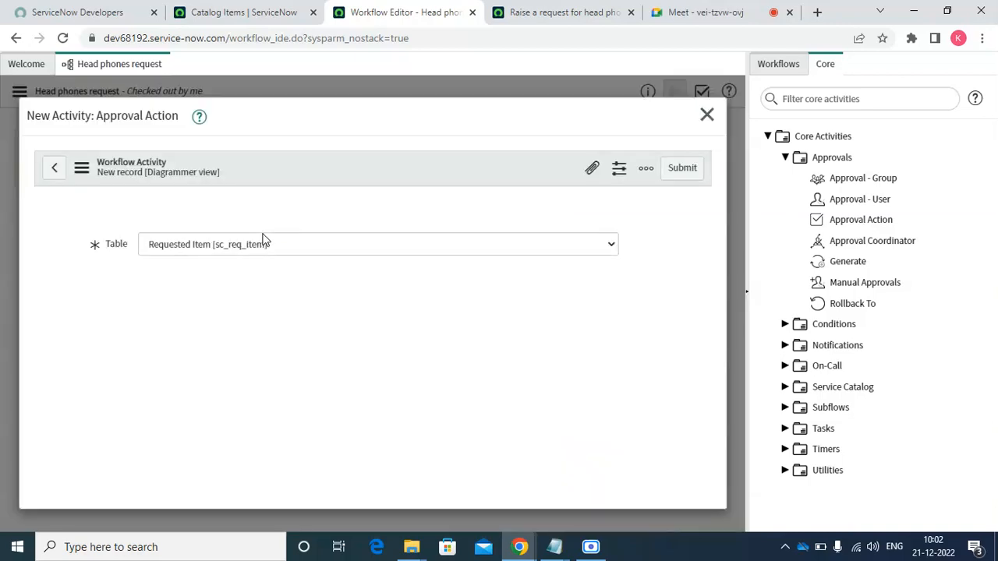
text(Rejected)
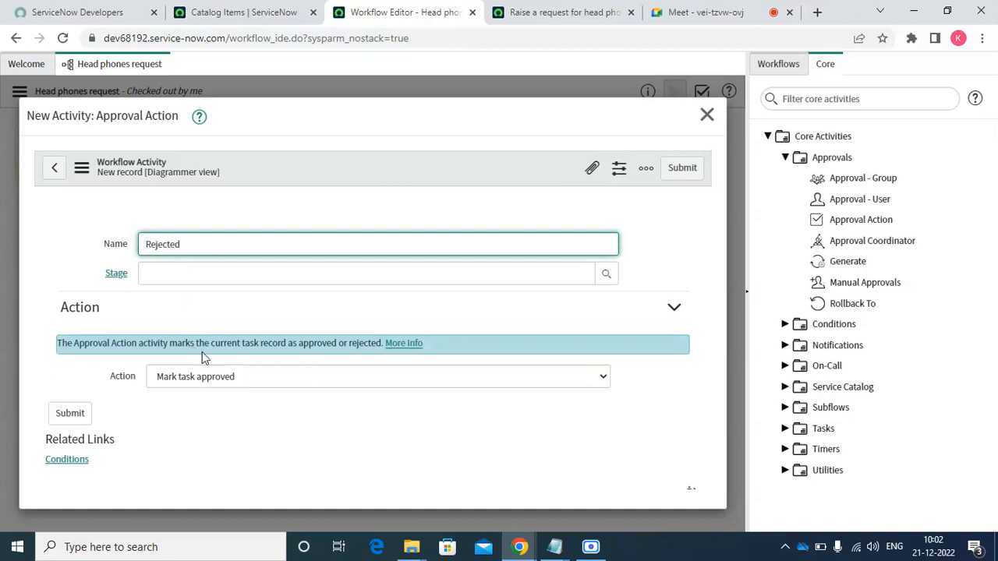
click(453, 275)
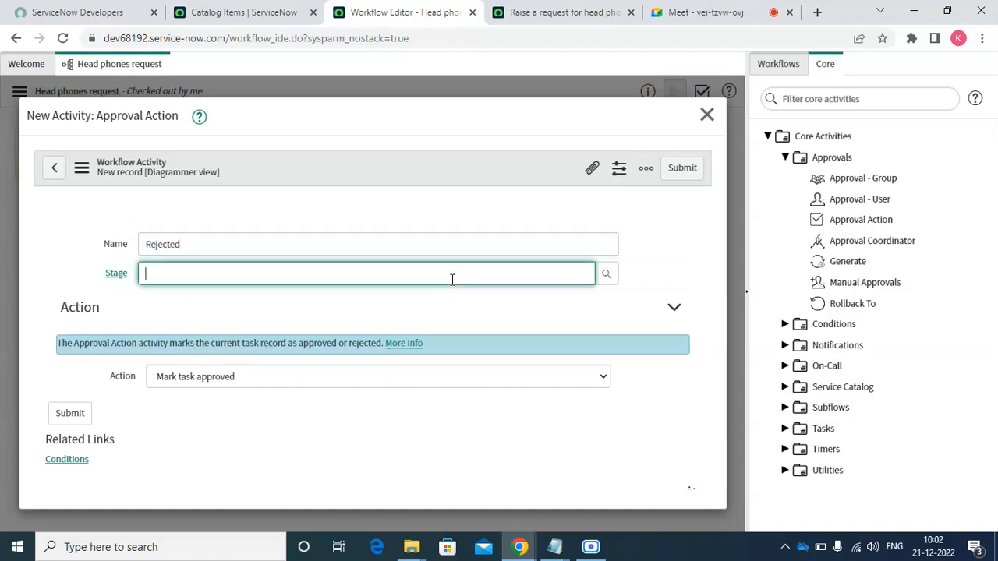
click(675, 169)
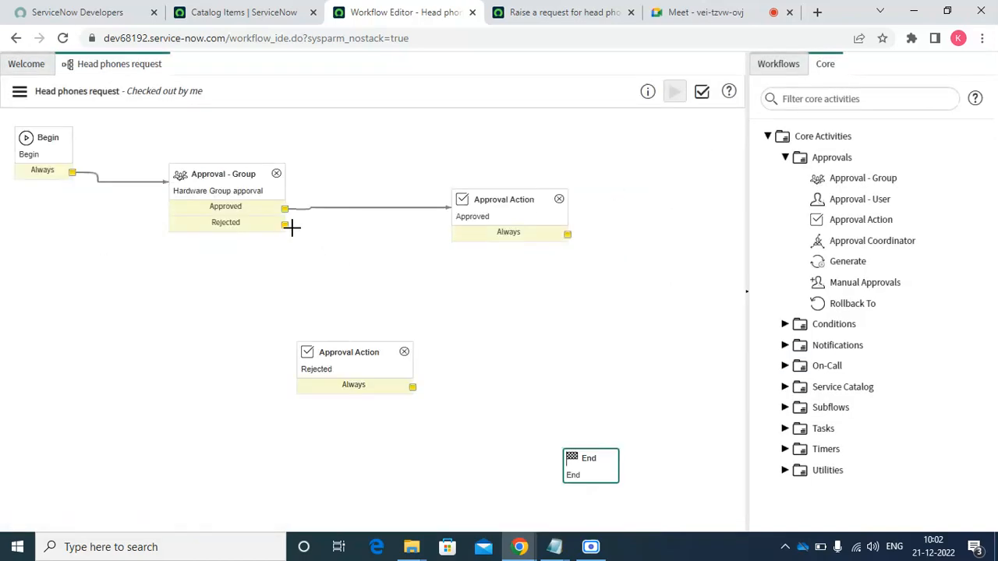
Connect the group approval's Rejected output to the Rejected action and link both approval actions' Always outputs to End
drag(285, 226, 573, 484)
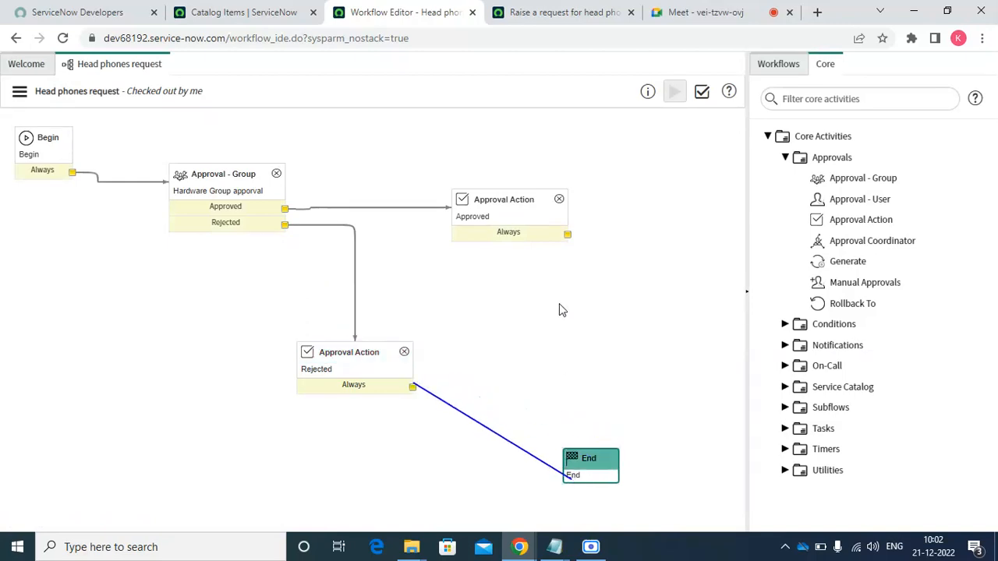
drag(569, 235, 589, 455)
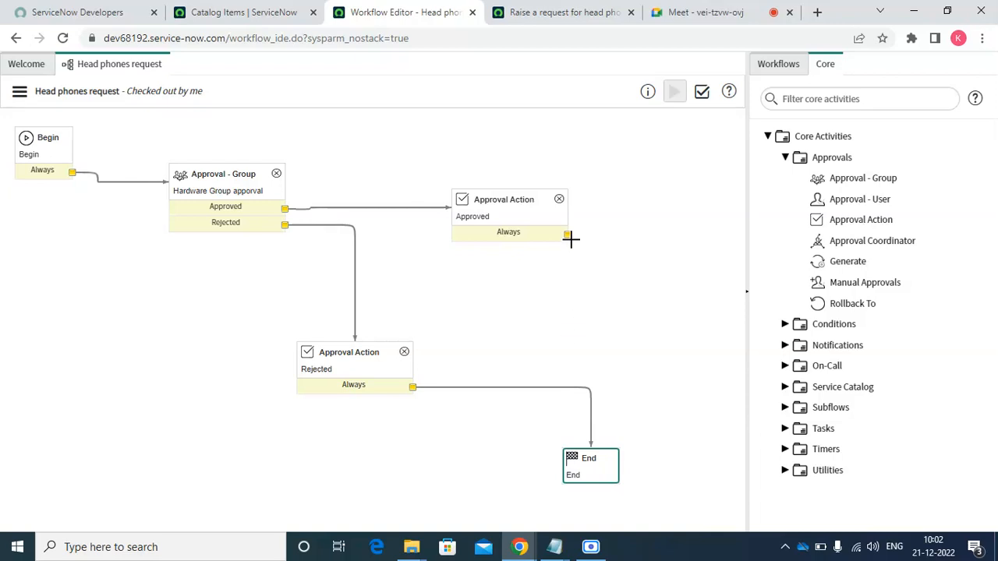
drag(568, 234, 593, 460)
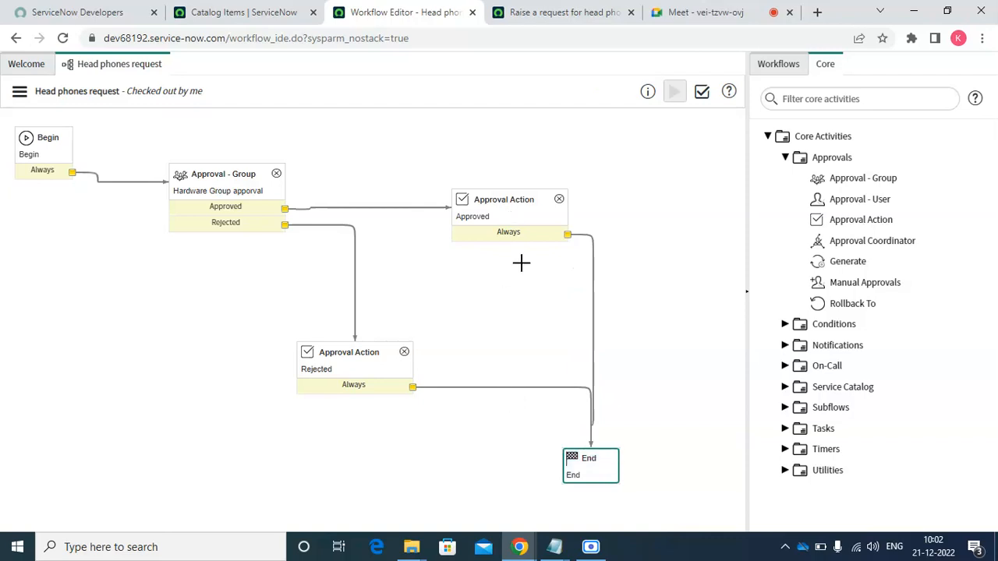
Rearrange the Approved and Rejected actions into a tidier layout and publish the Head phones request workflow
drag(515, 213, 572, 162)
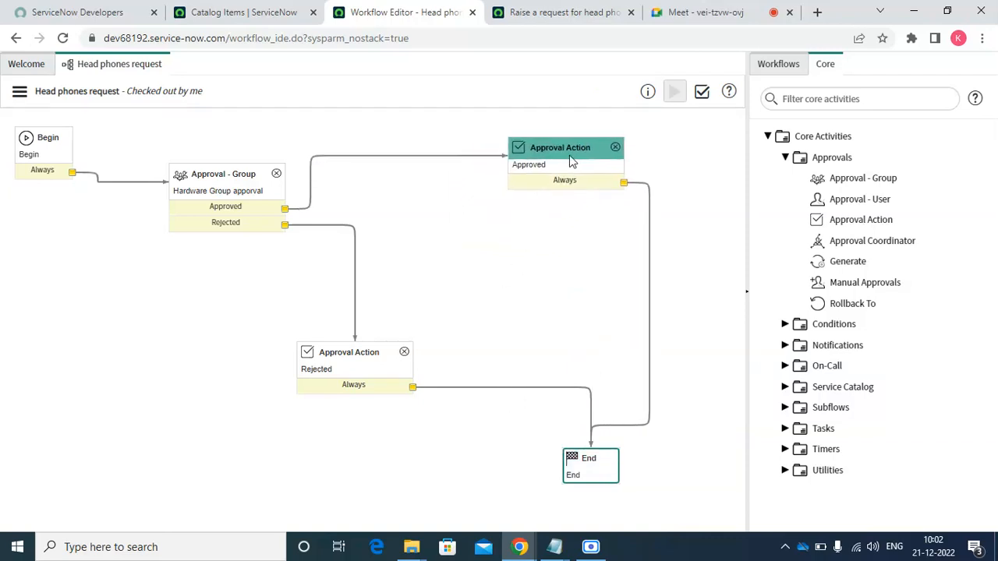
drag(390, 347, 470, 250)
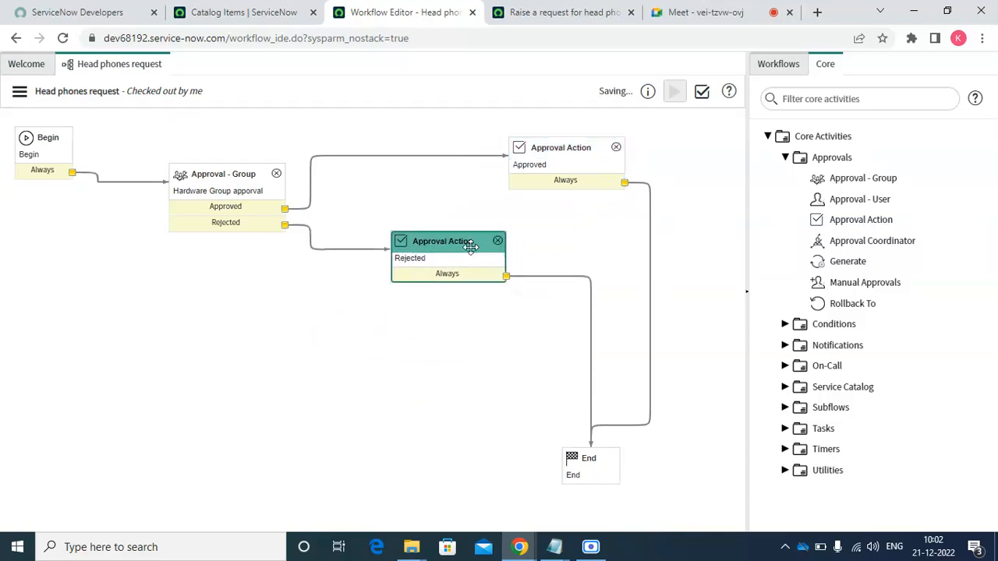
click(20, 91)
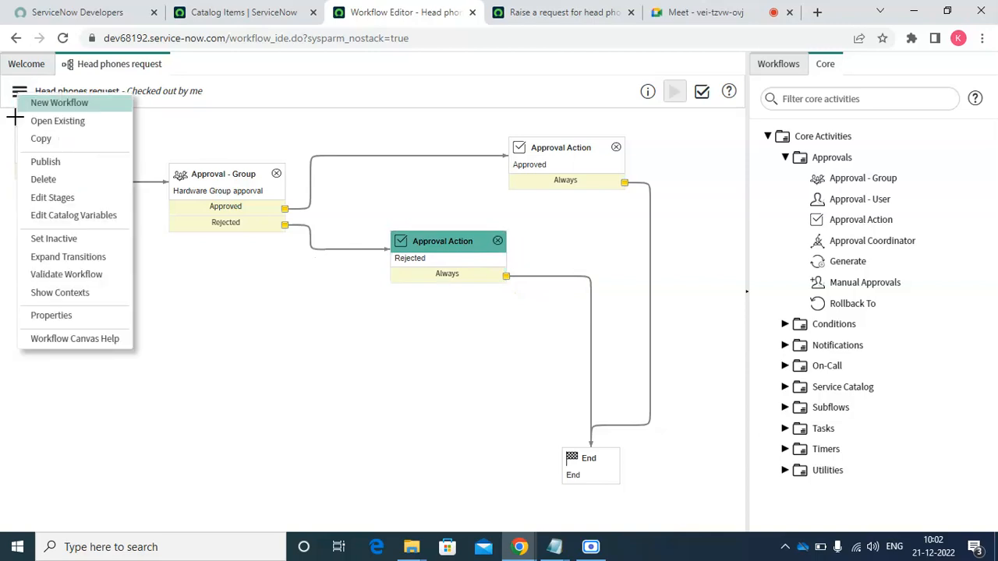
click(44, 164)
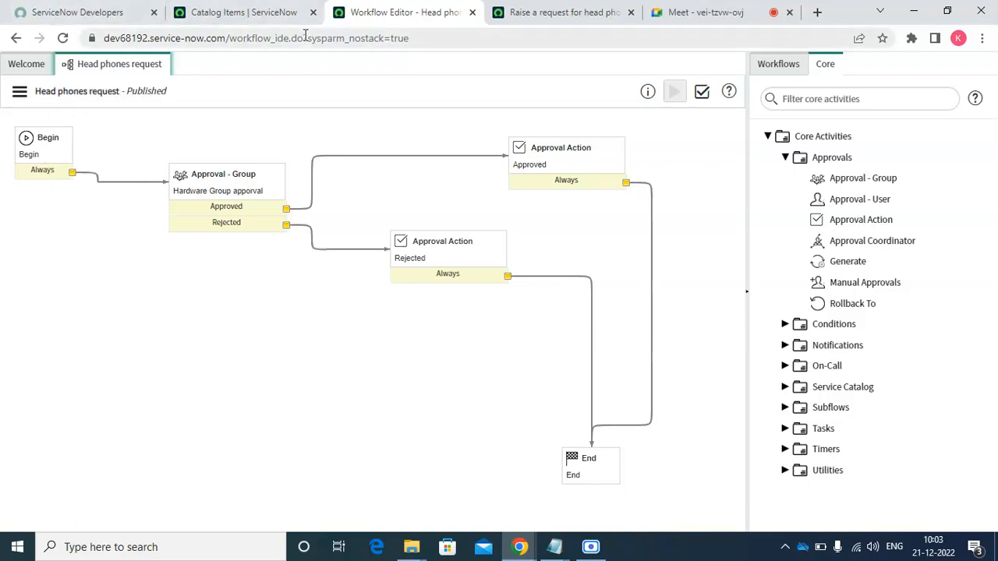
Try out the head phones catalog item by opening its order form and choosing a requestor from the user list
click(549, 14)
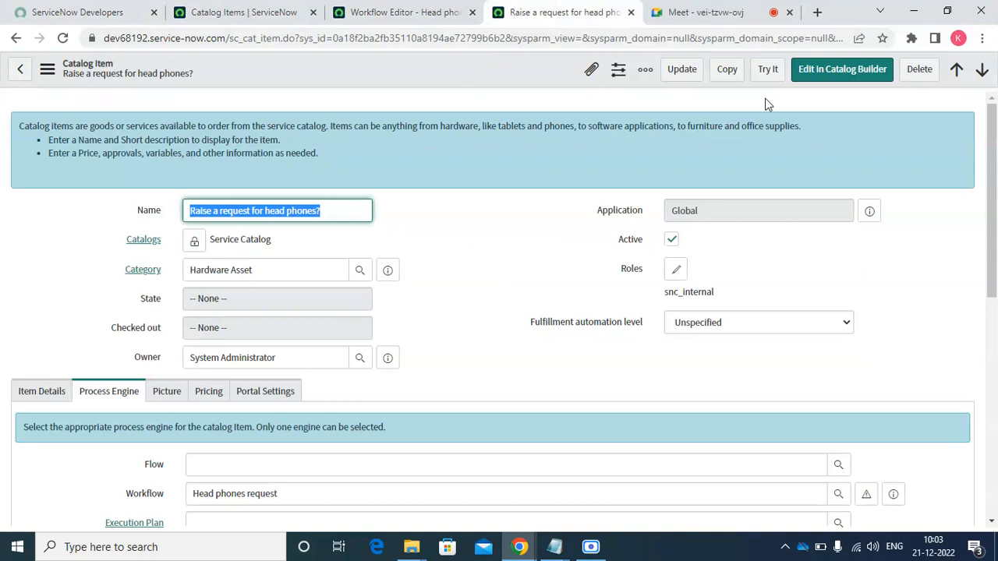
scroll(990, 277, down, 3)
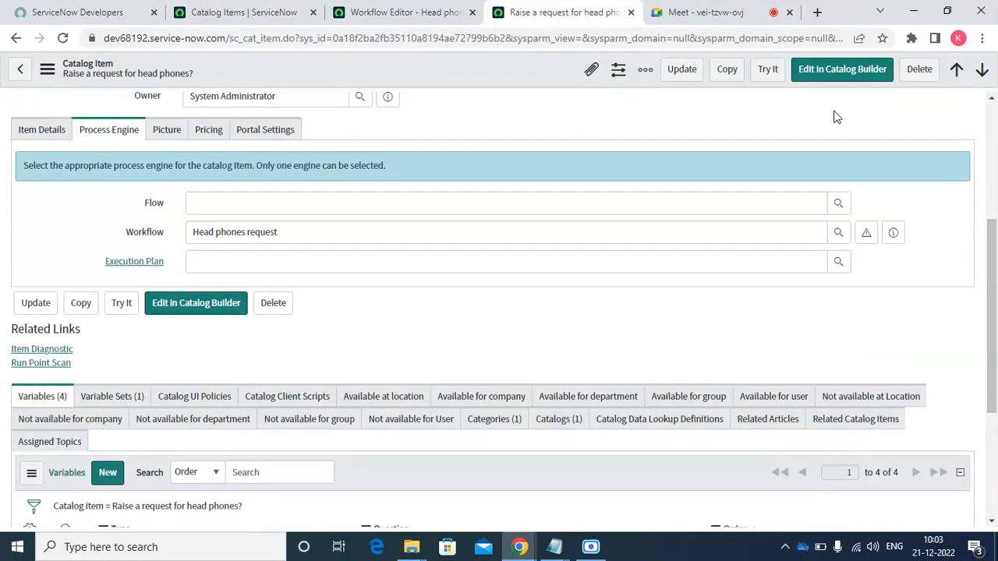
click(770, 69)
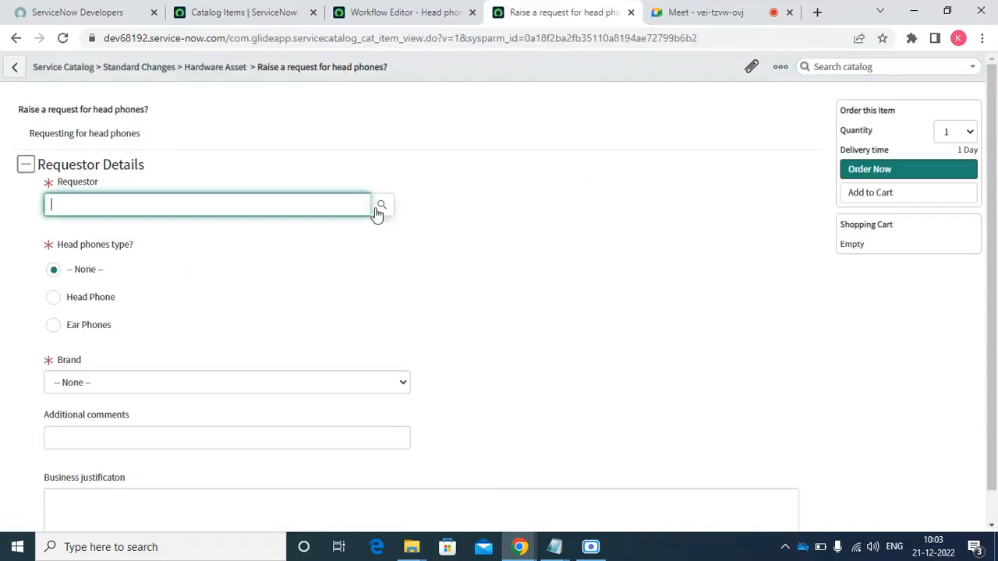
click(380, 206)
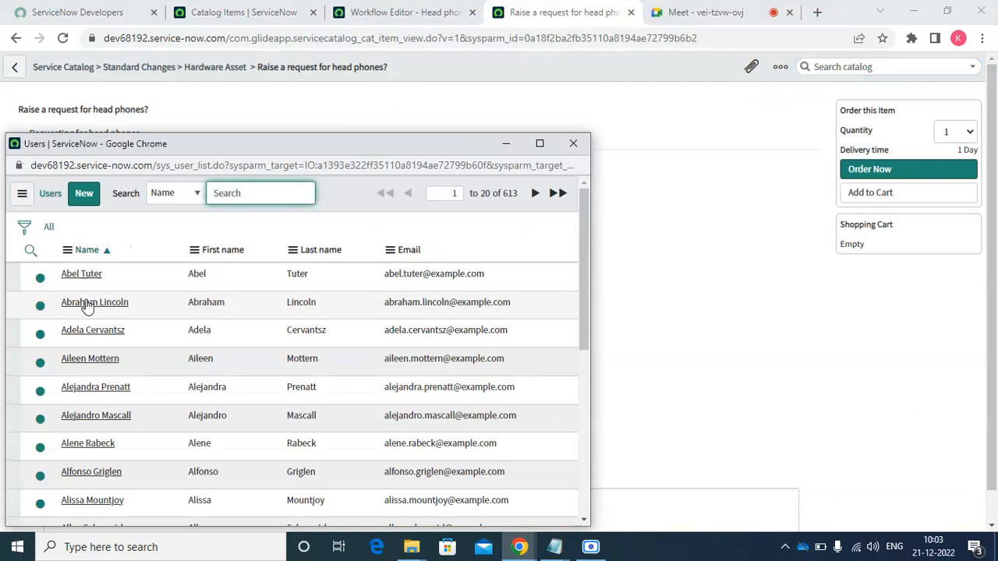
click(87, 305)
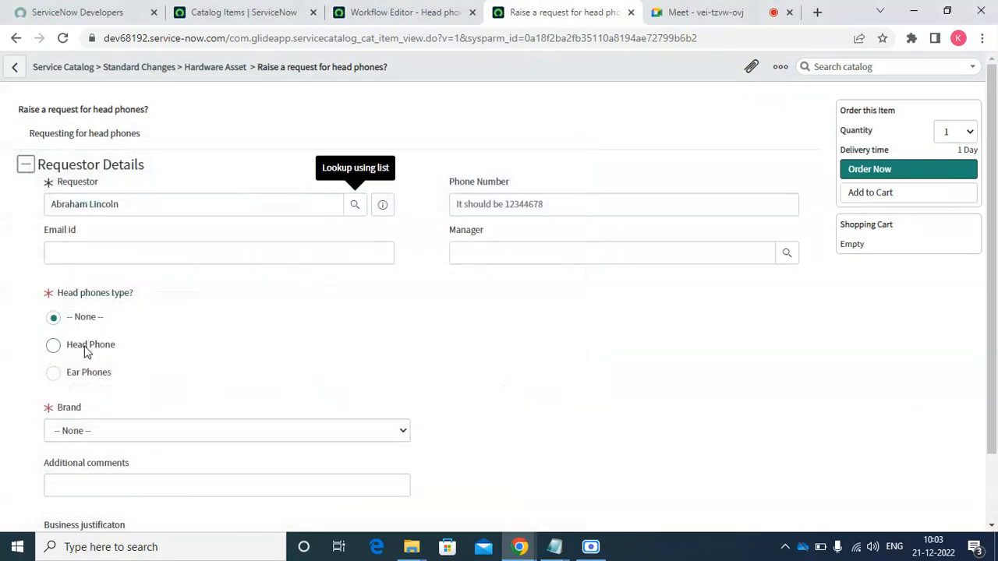
Set the head phones type to Head Phone and the brand to Samsung, and enter "Test for Apporval" as additional comments
click(86, 351)
scroll(975, 273, down, 1)
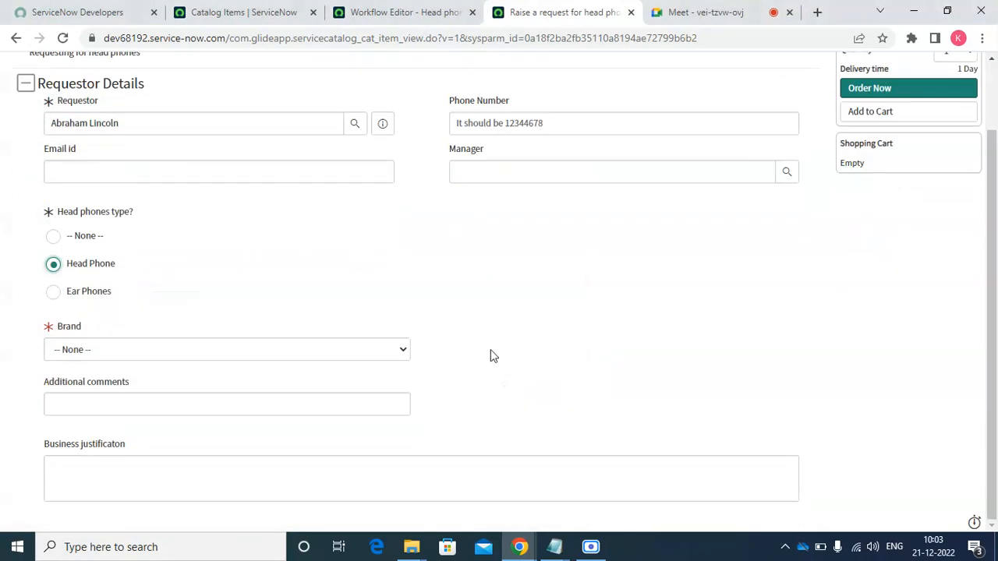
key(Down)
key(Down)
key(Down)
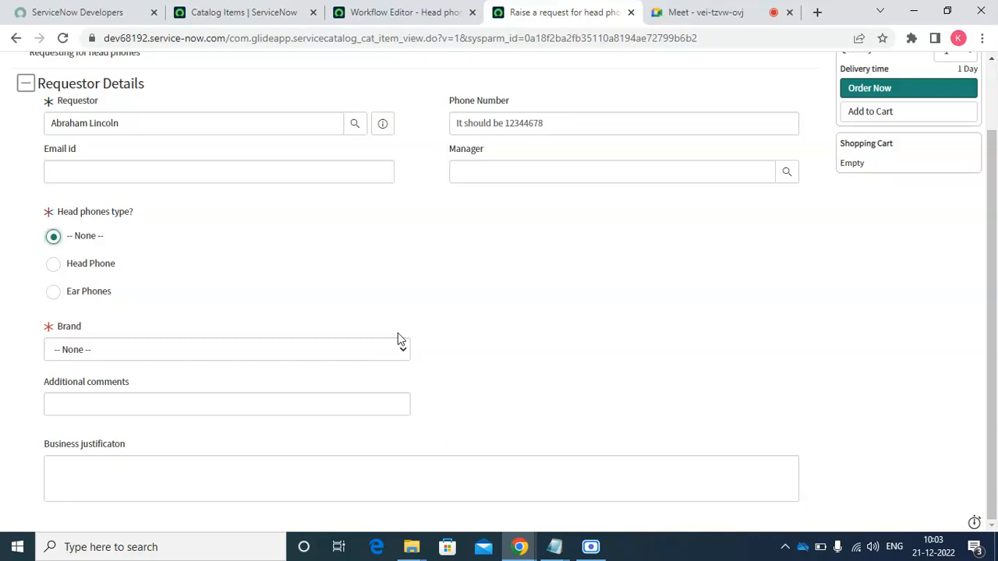
key(Tab)
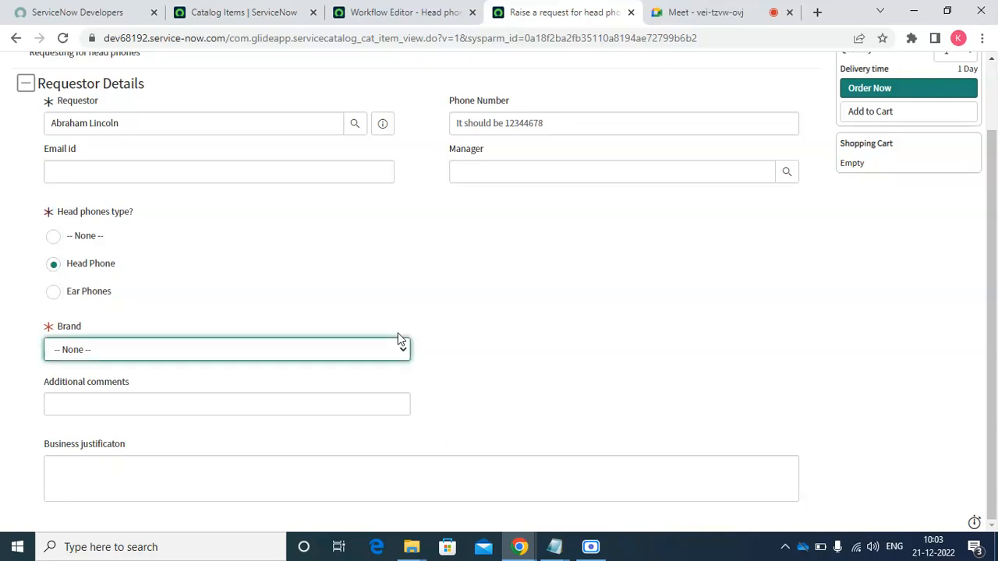
key(Down)
key(Tab)
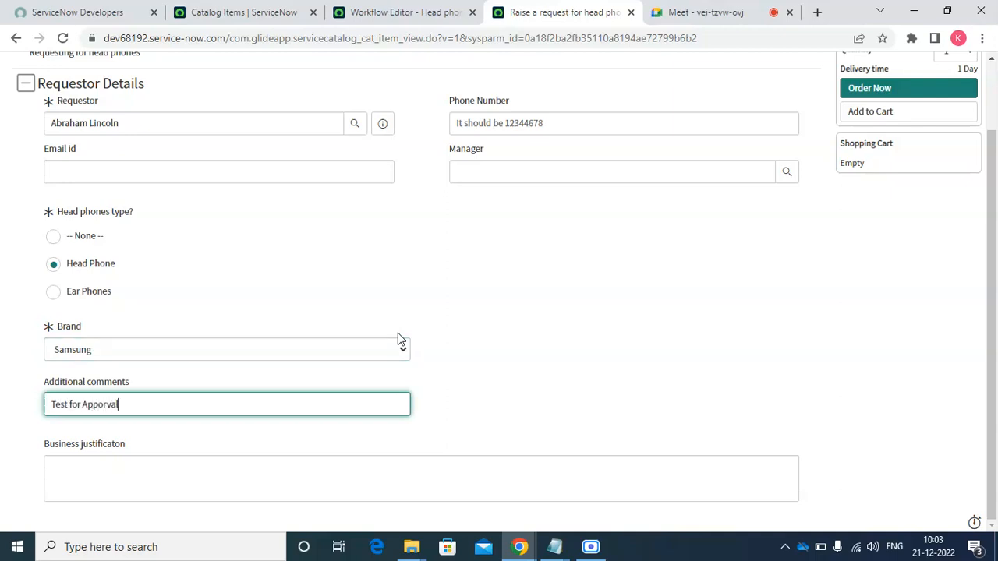
key(ctrl+a)
key(ctrl+s)
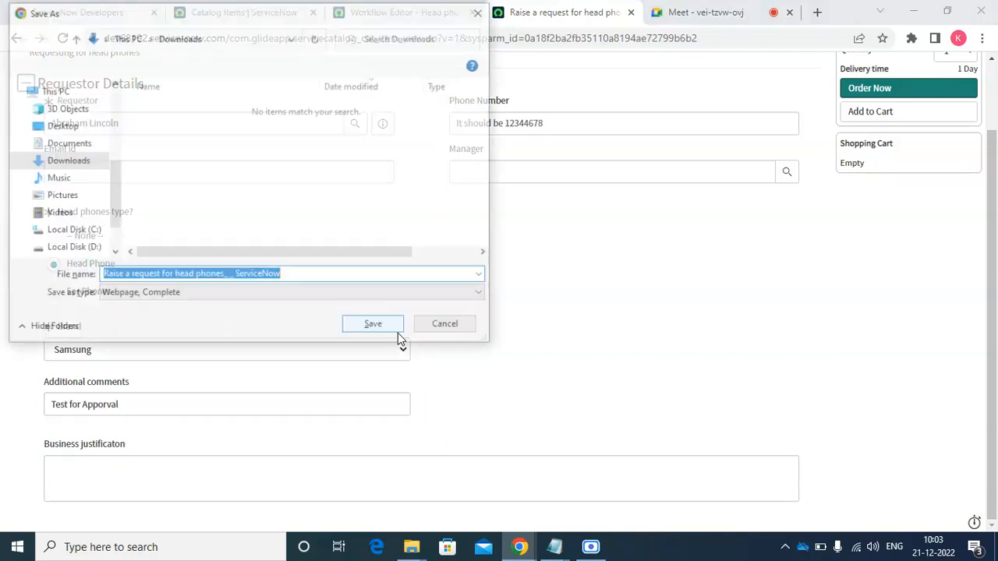
key(BackSpace)
click(448, 327)
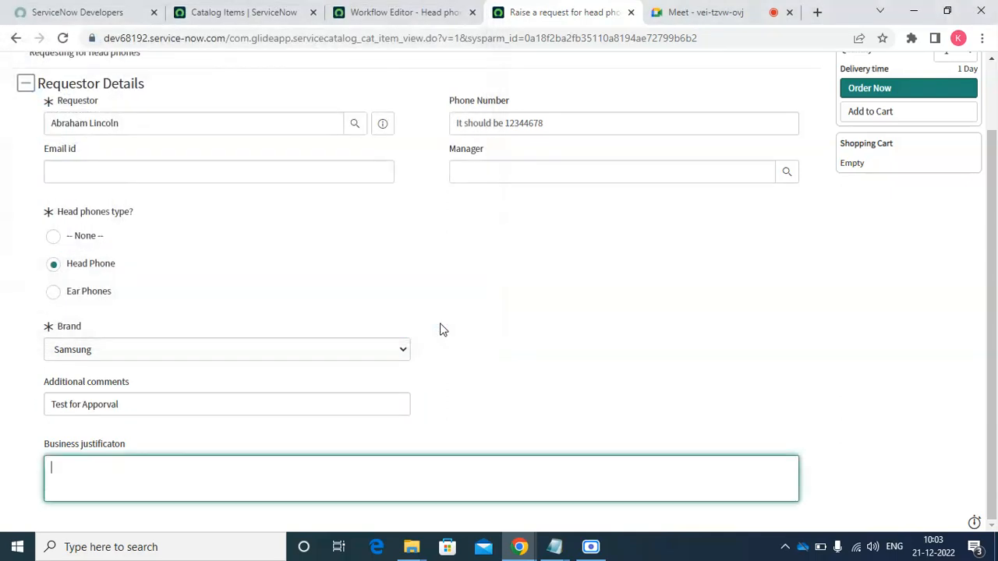
key(shift+Tab)
key(shift+Tab)
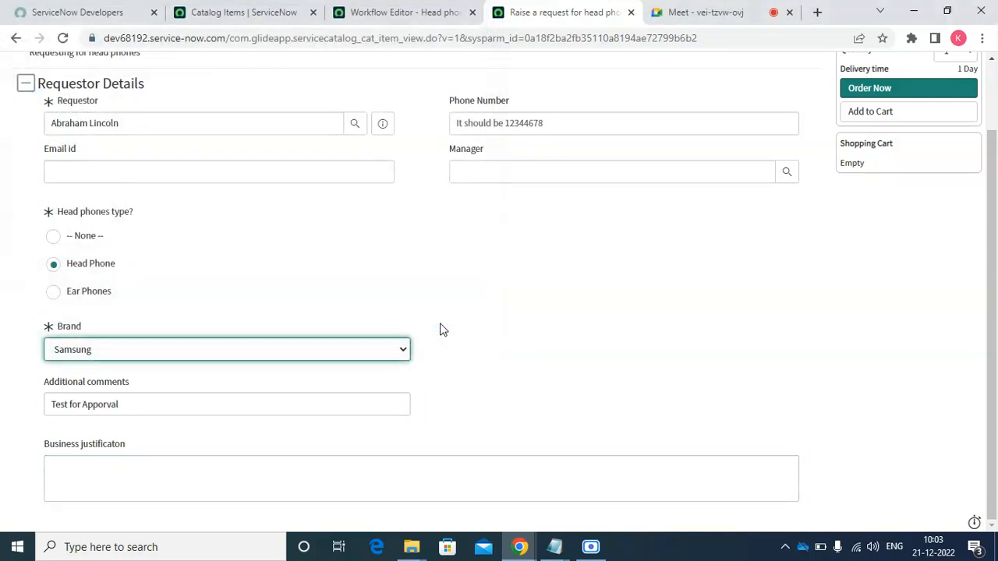
Enter a business justification about testing the Hardware group approval and order the head phones item
click(194, 489)
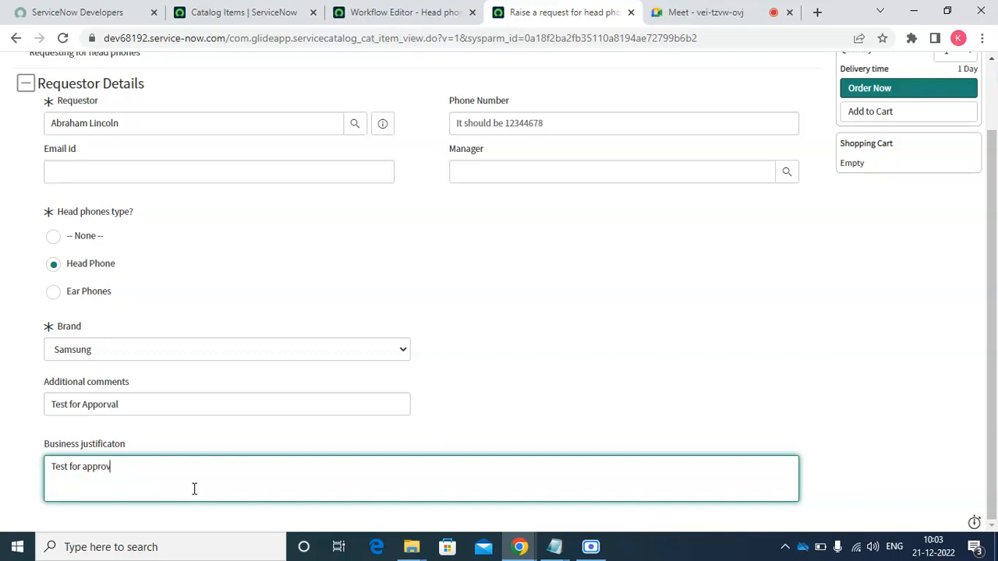
text(up Hardware)
click(886, 87)
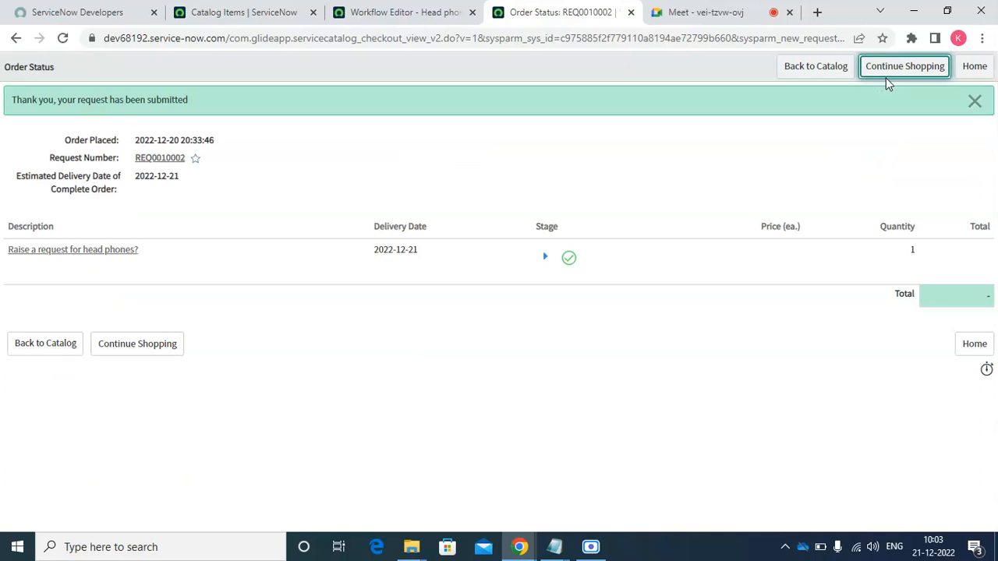
Leave the order confirmation, look up My Requests in the self-service modules, and open the newest request
click(886, 78)
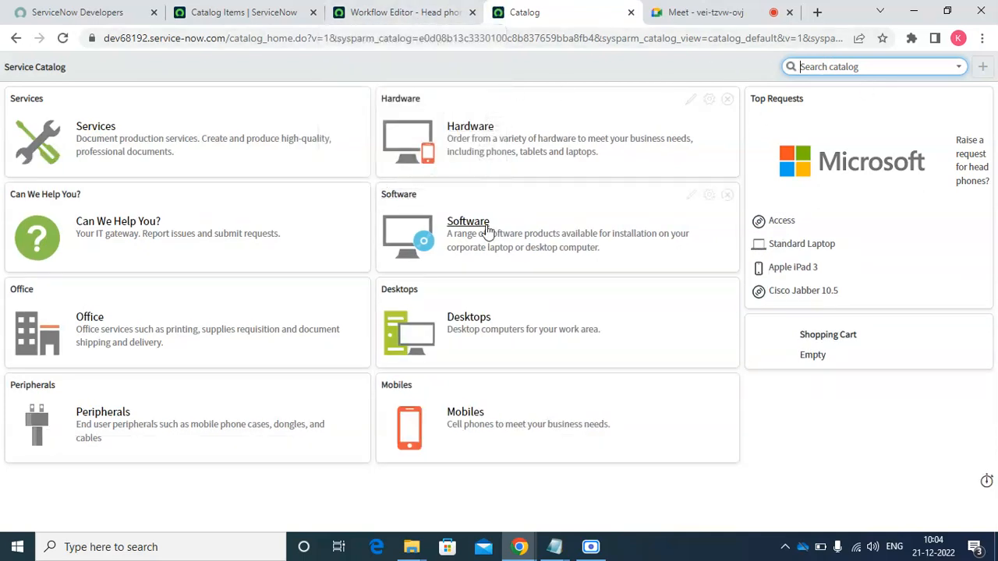
click(398, 11)
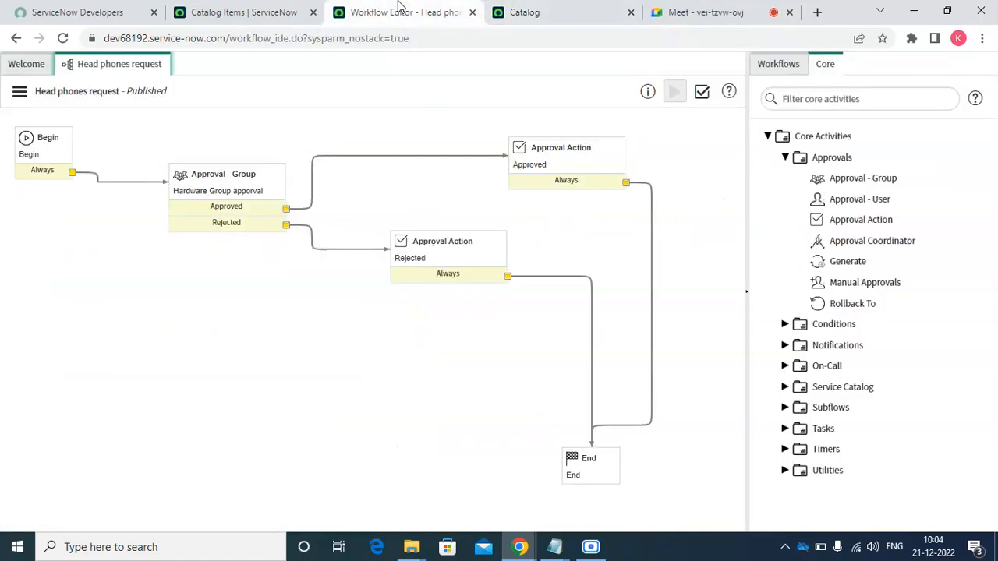
click(257, 11)
click(84, 108)
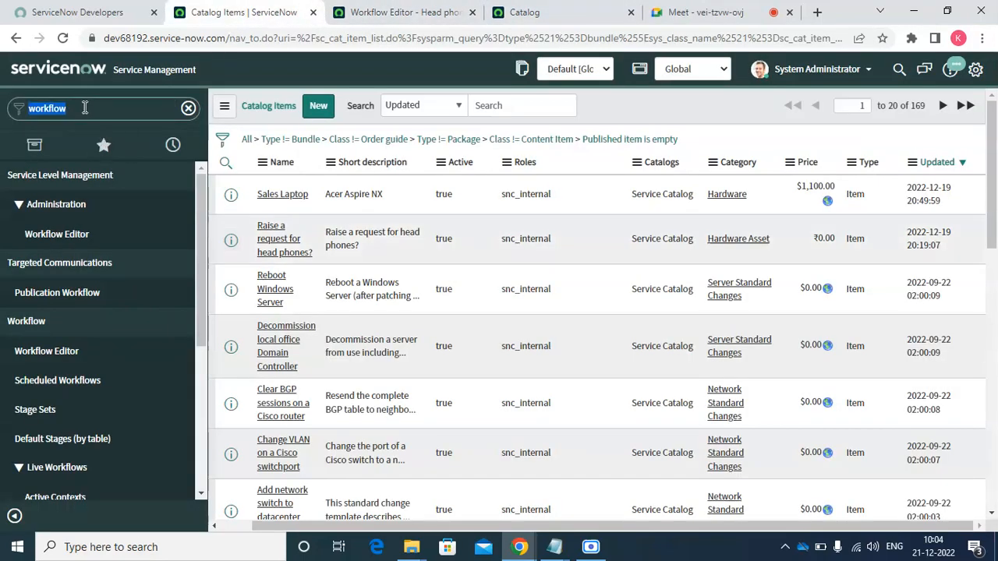
key(BackSpace)
text(Request)
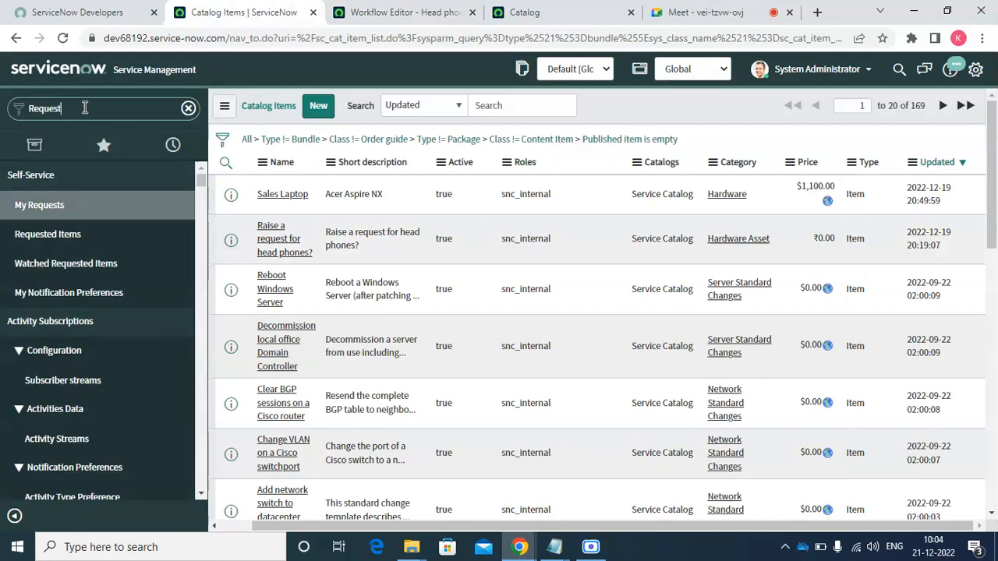
click(44, 206)
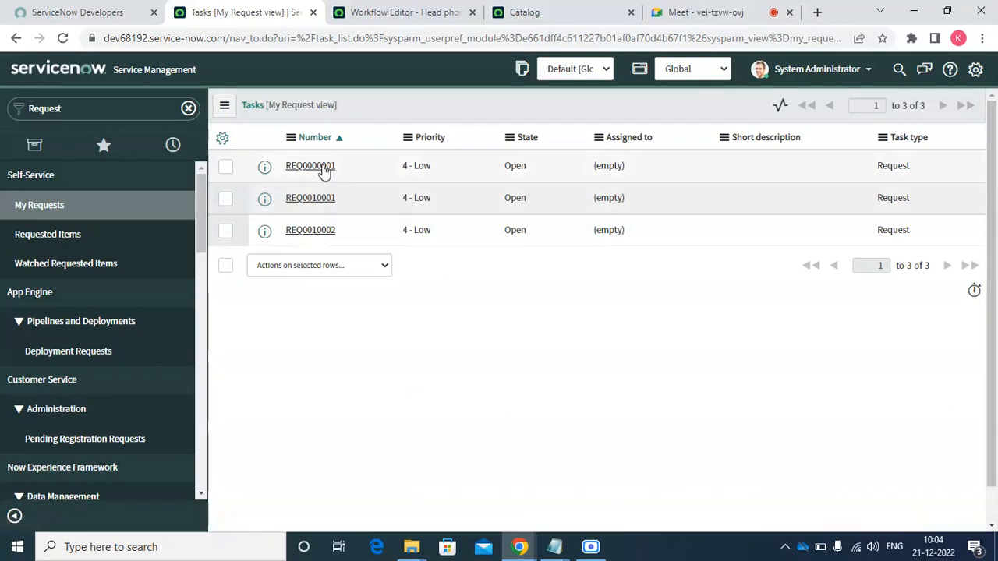
click(310, 233)
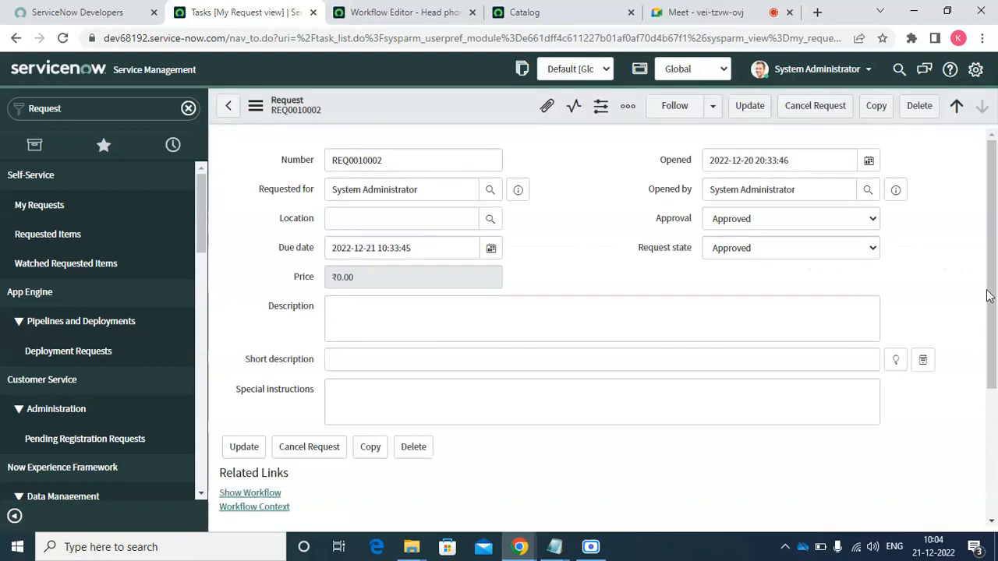
Open the head phones requested item from the request's Requested Items list
drag(991, 296, 995, 409)
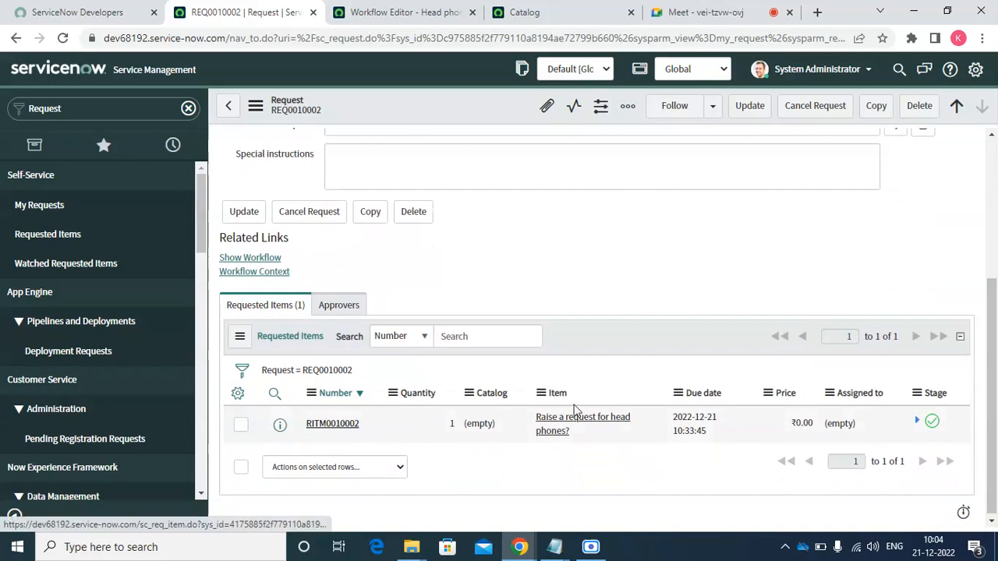
click(698, 432)
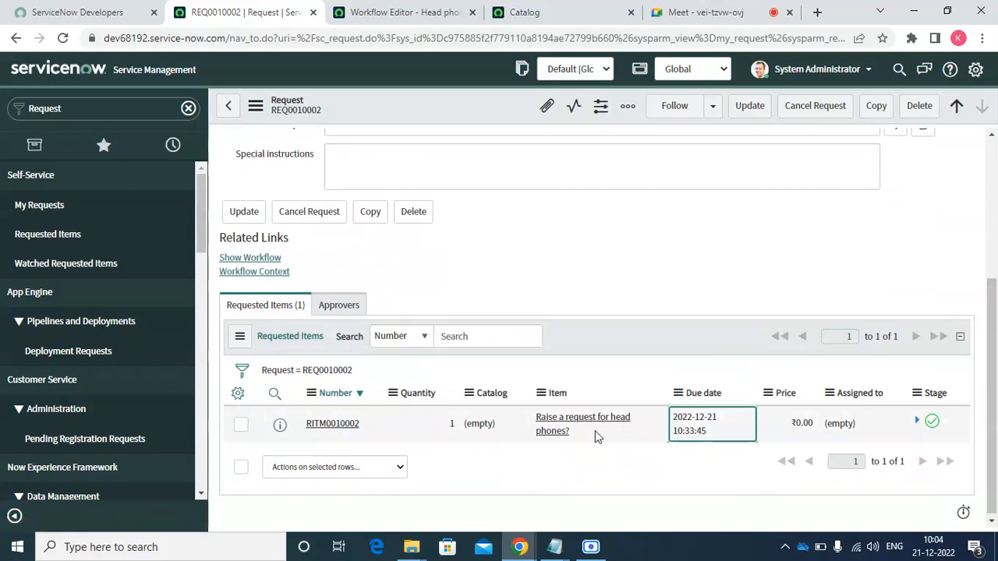
drag(597, 435, 339, 431)
click(339, 431)
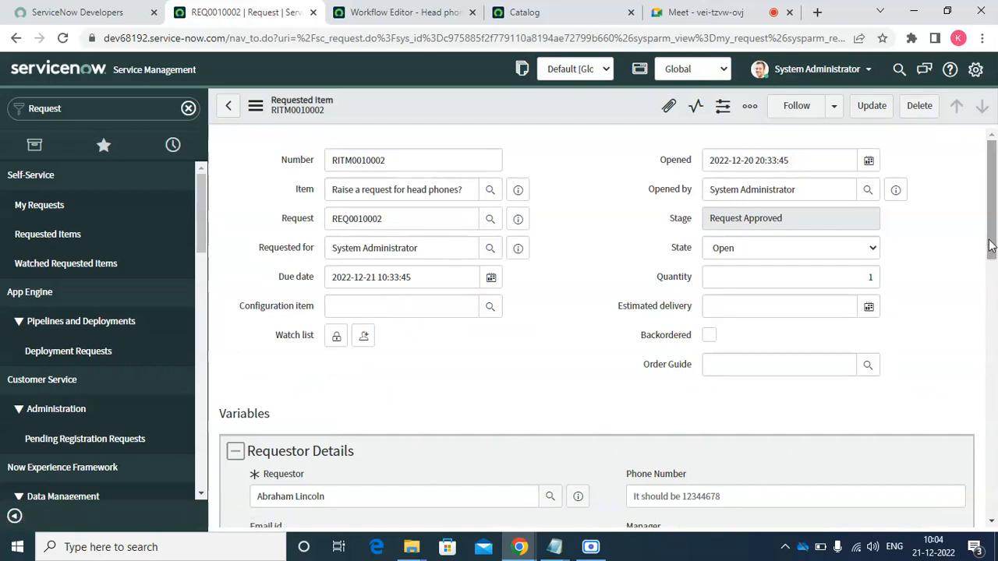
Review the requested item's details and the submitted variables down to its related lists
drag(991, 257, 985, 216)
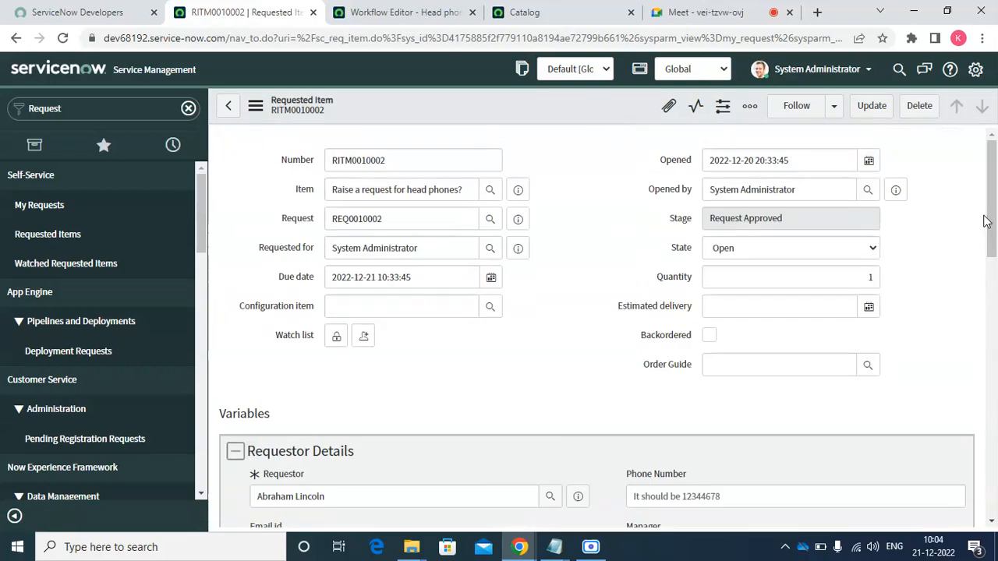
triple_click(456, 193)
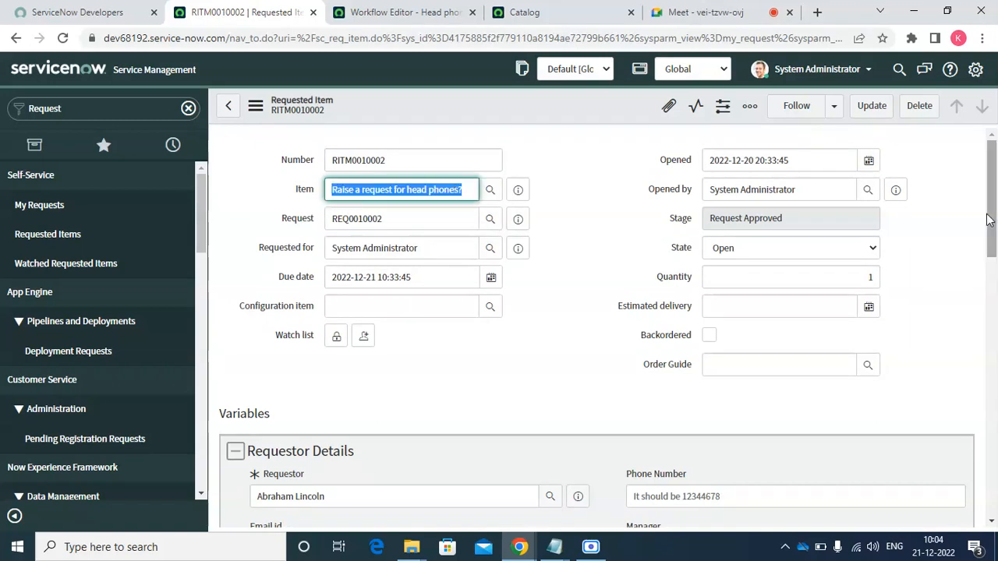
drag(995, 203, 991, 272)
click(546, 318)
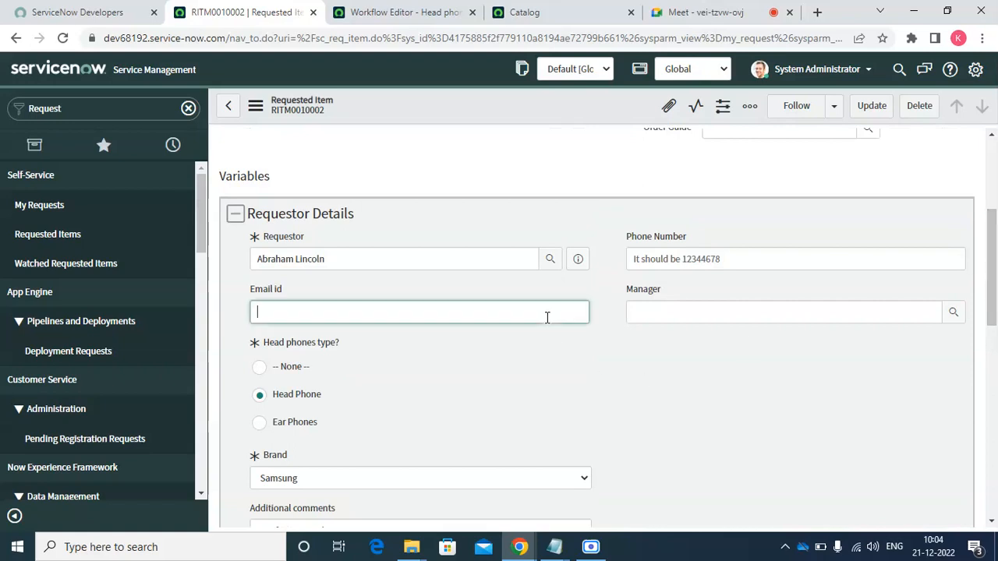
drag(992, 312, 994, 502)
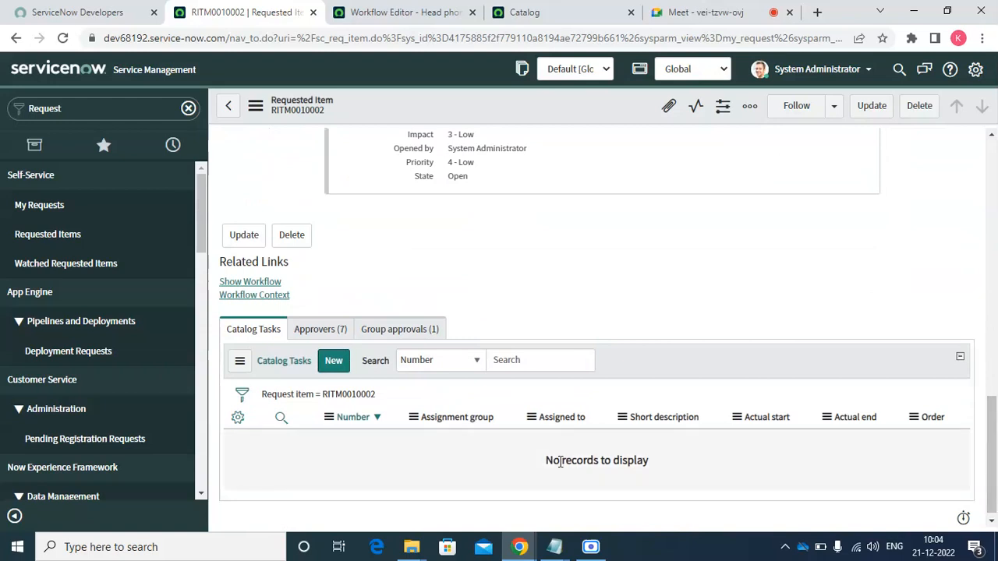
Examine the requested item's group approvals and approvers, including which columns are available for the approvers list
click(394, 329)
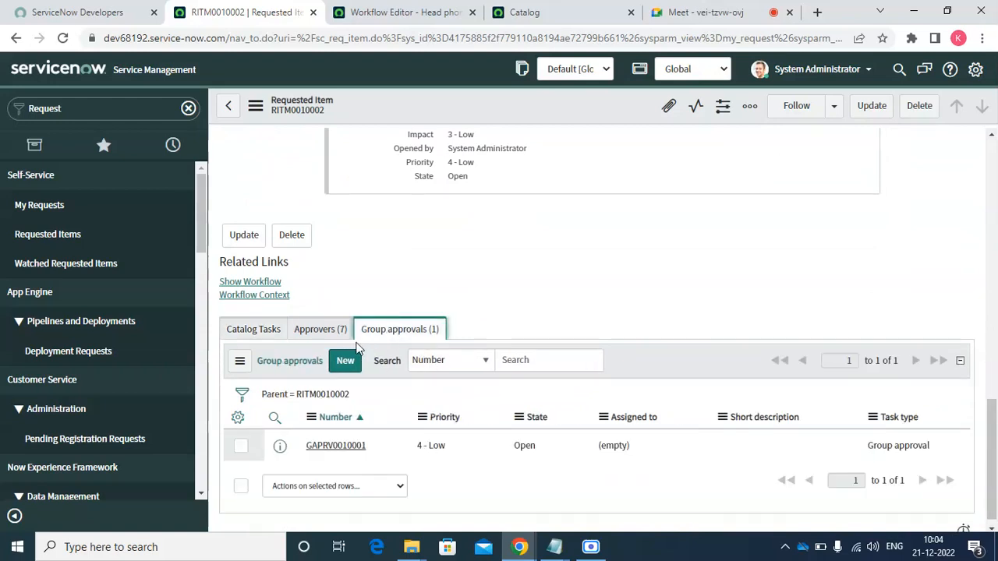
click(321, 336)
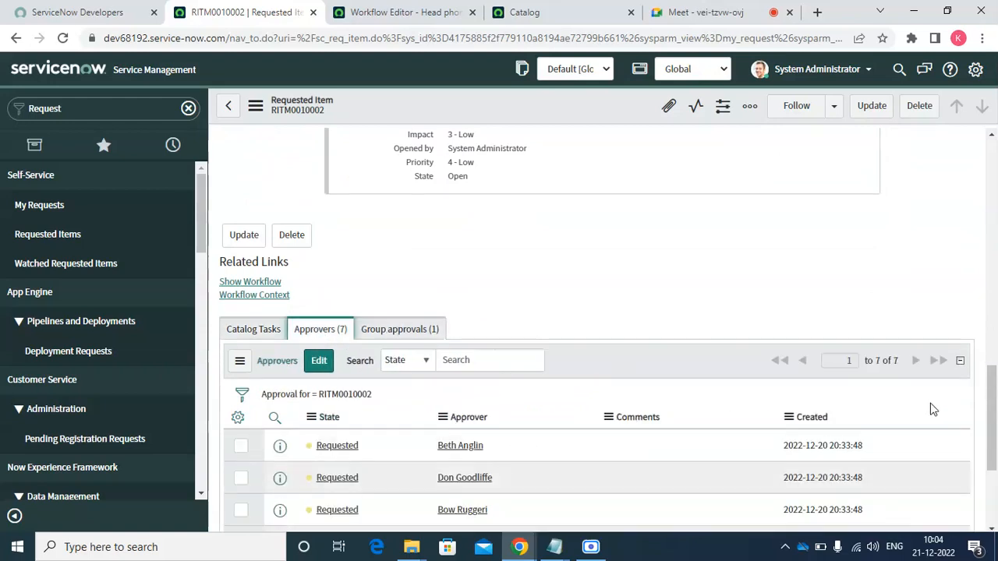
drag(995, 405, 972, 427)
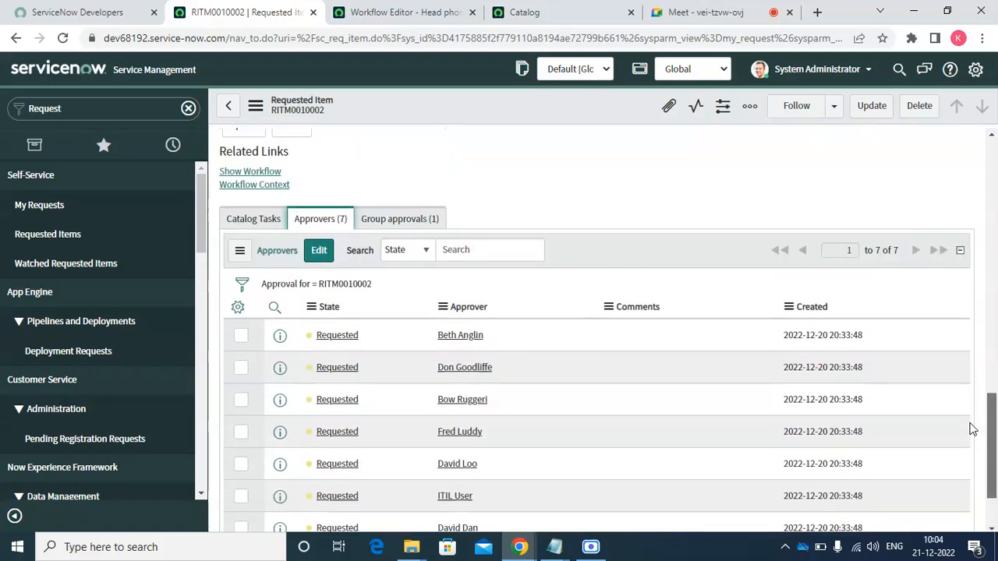
click(405, 219)
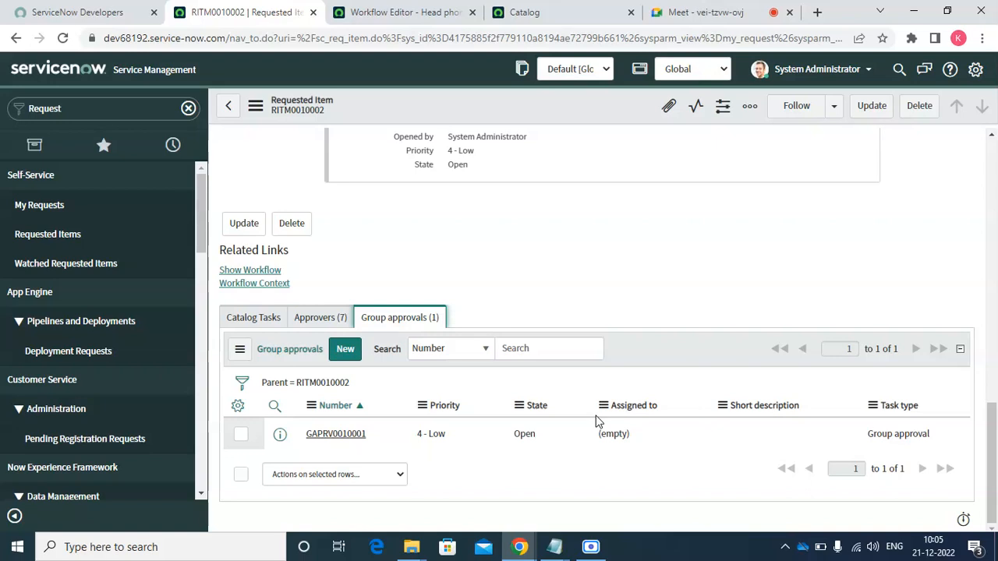
click(323, 315)
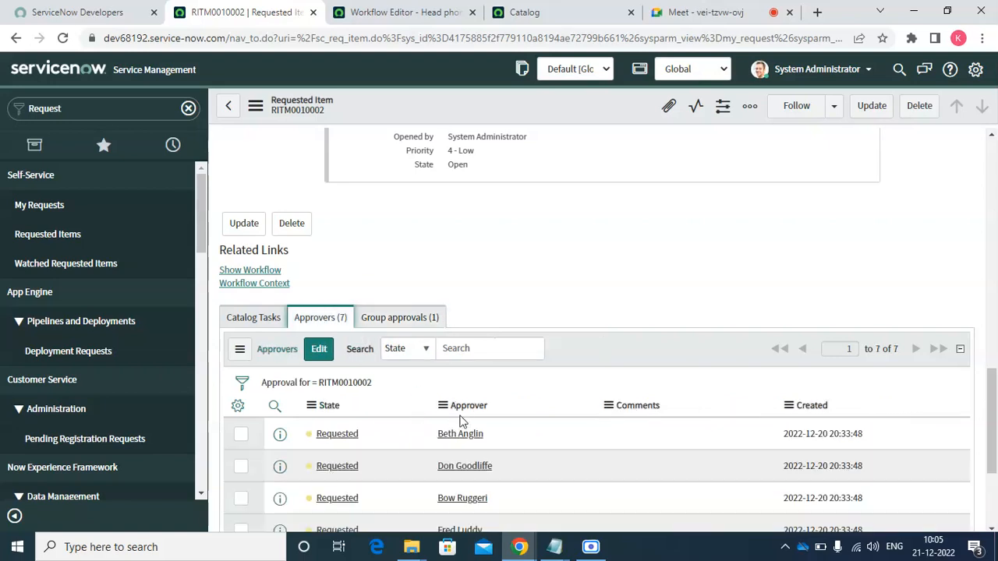
click(237, 407)
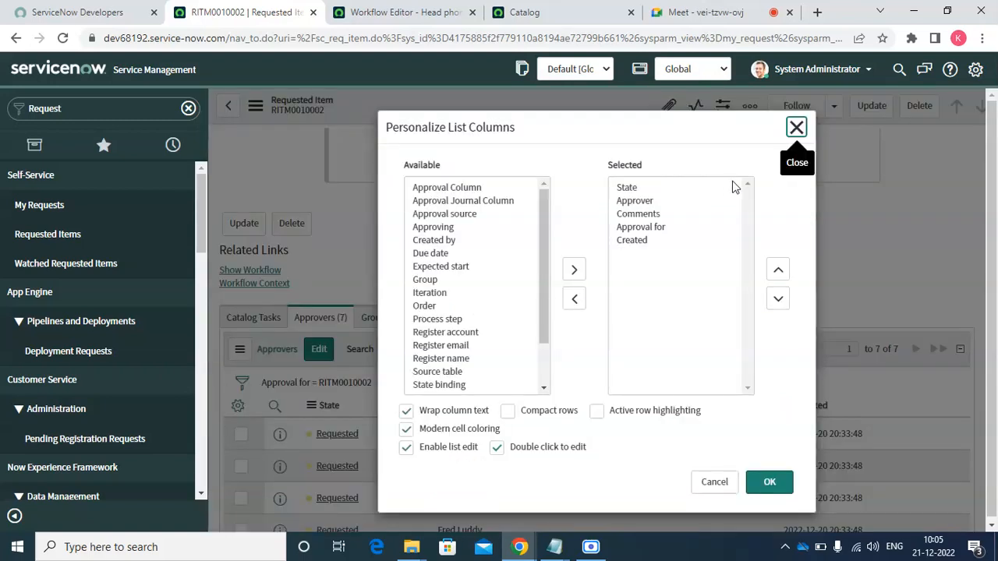
click(796, 128)
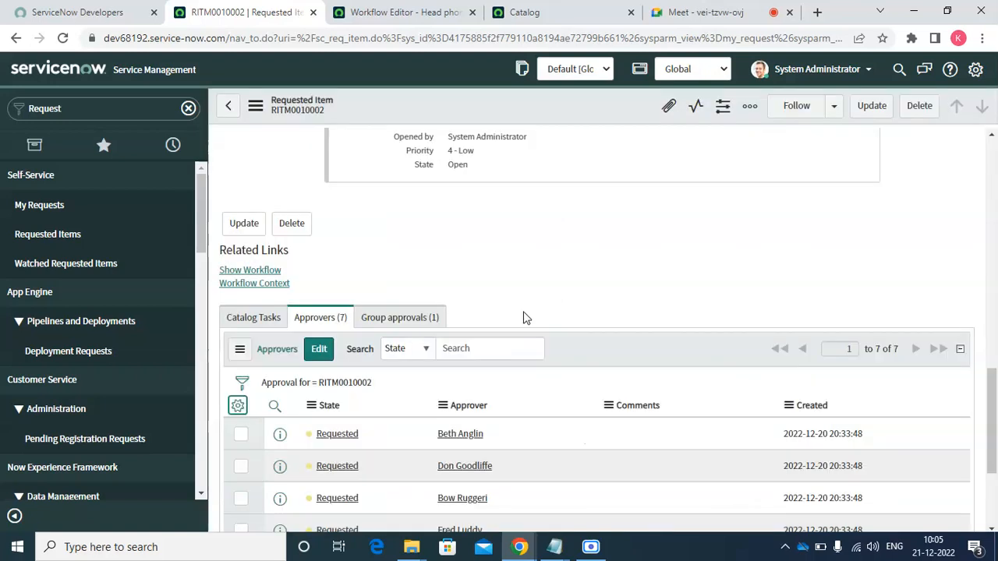
Approve the requested item through the first approver's record and check the approvers list again
right_click(347, 434)
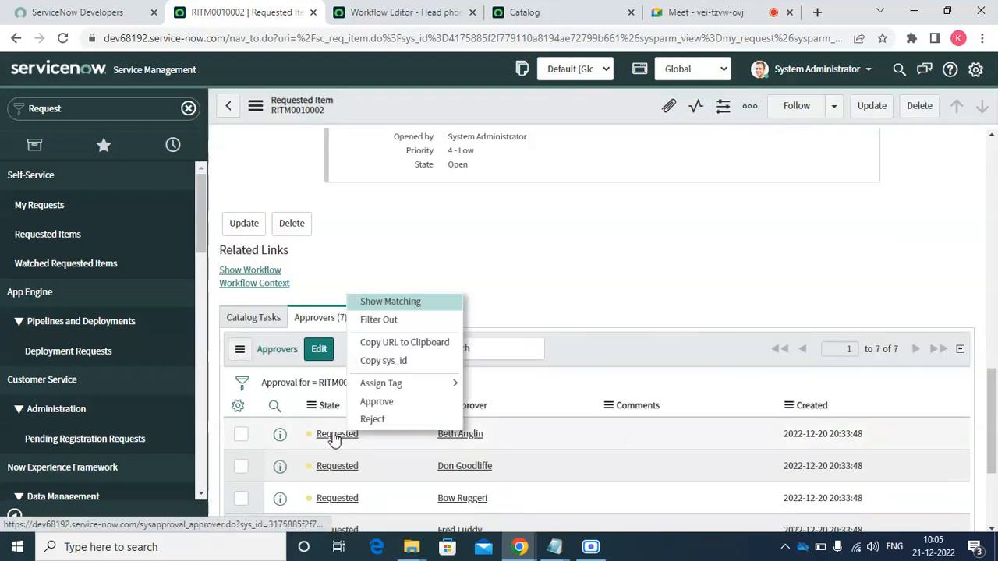
click(372, 402)
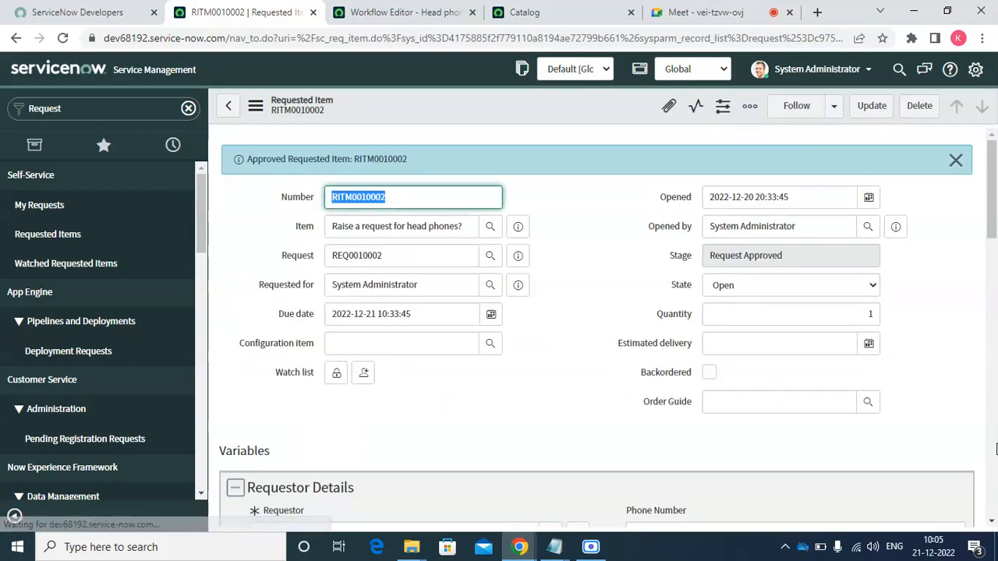
scroll(993, 521, down, 7)
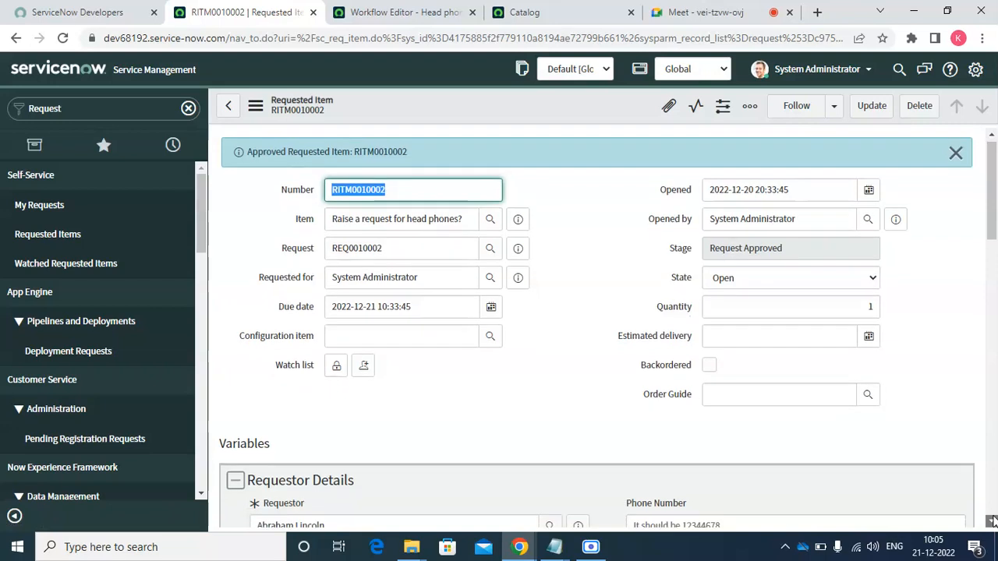
scroll(992, 521, down, 6)
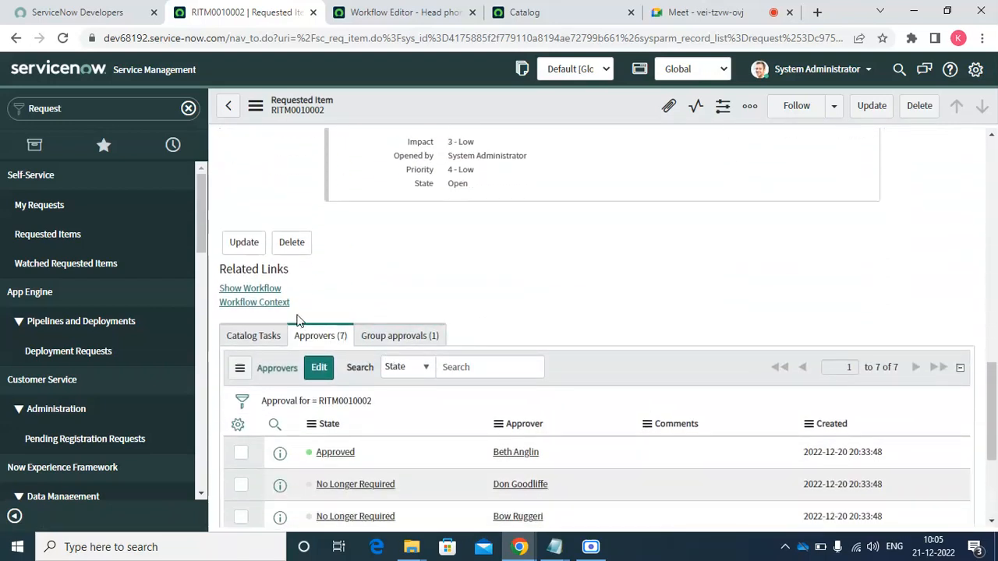
Show the requested item's workflow, examine the path it followed, and close that view
click(273, 290)
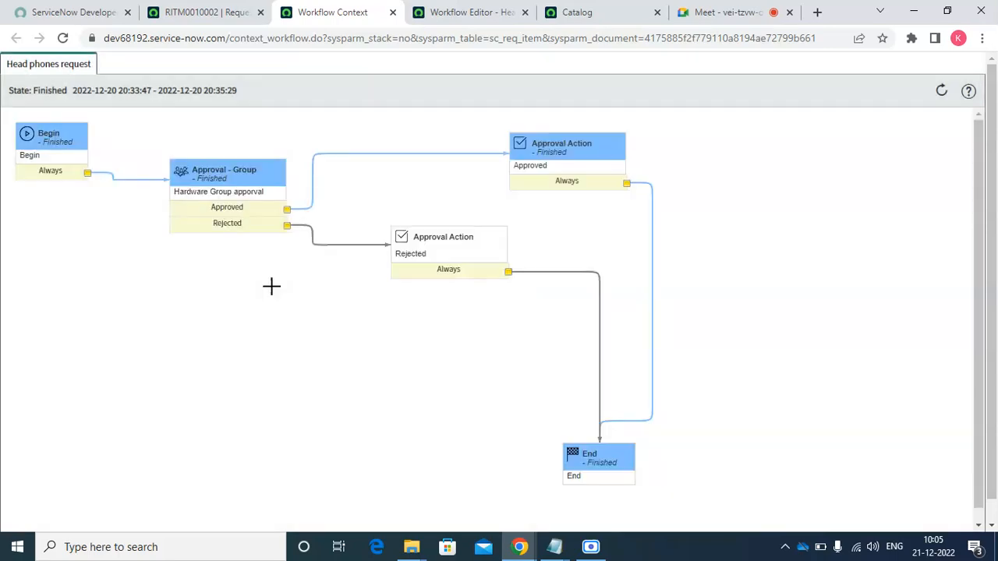
mouse_move(568, 171)
click(392, 12)
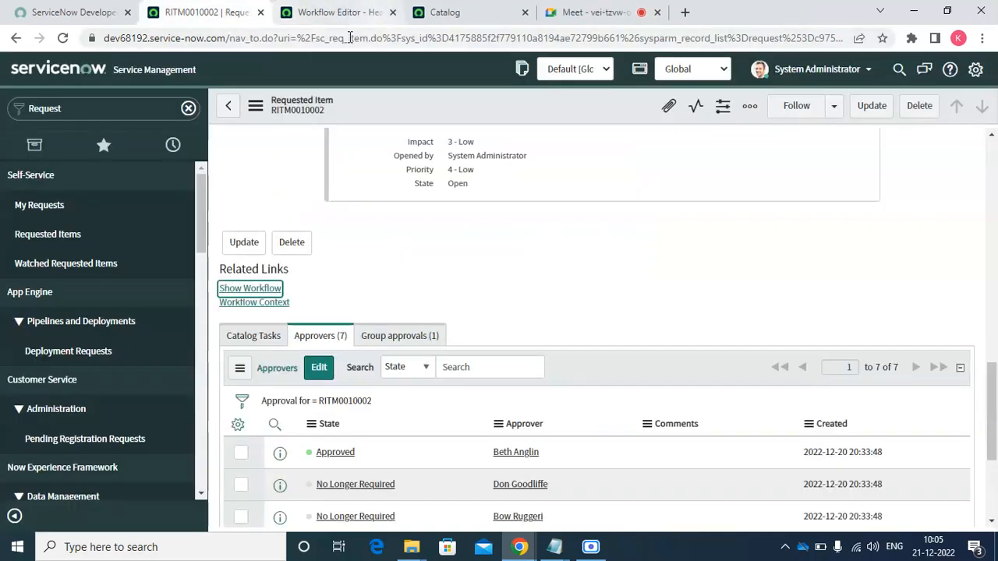
Check out the published Head phones request workflow and delete the transition from the Approved action to End
click(383, 19)
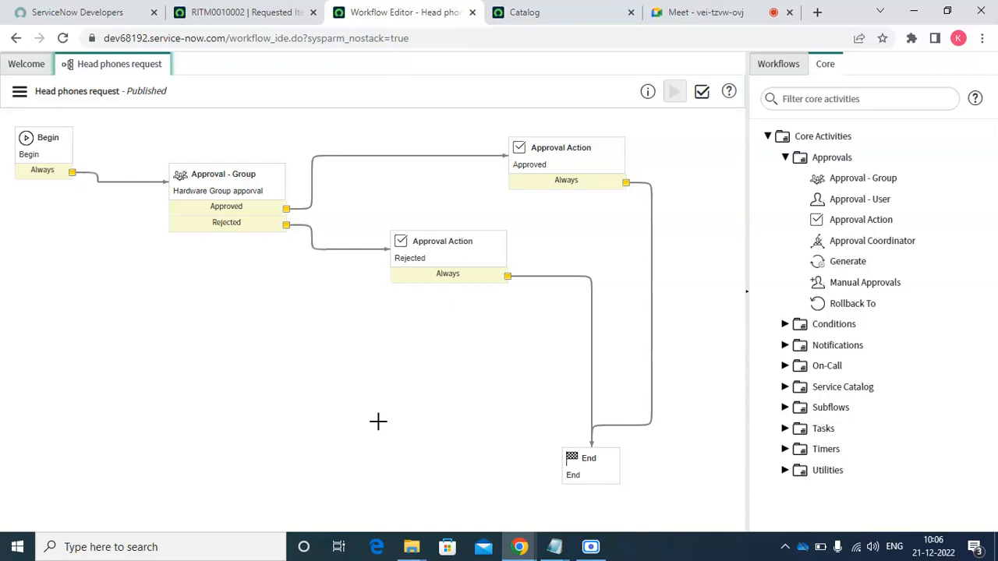
click(20, 92)
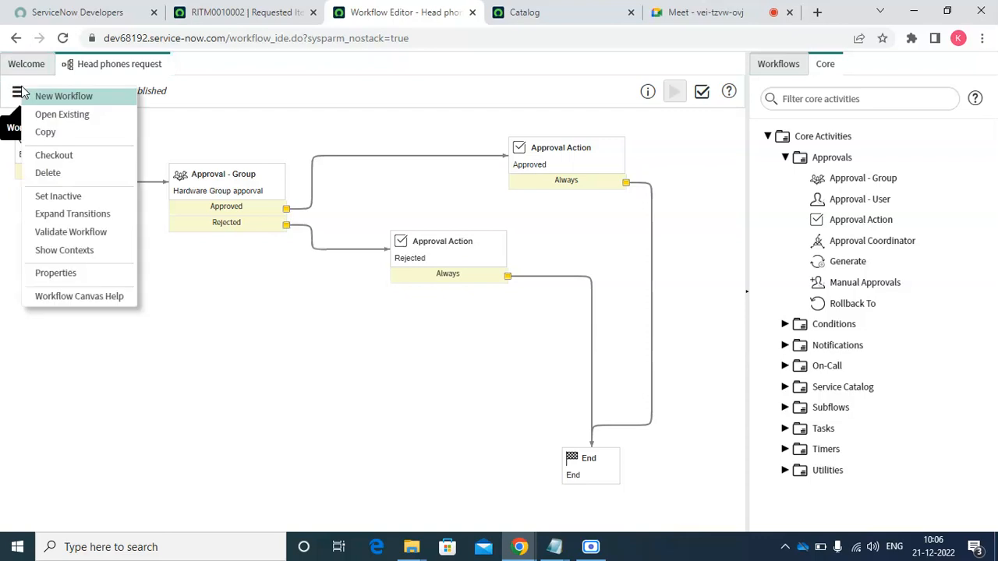
click(35, 160)
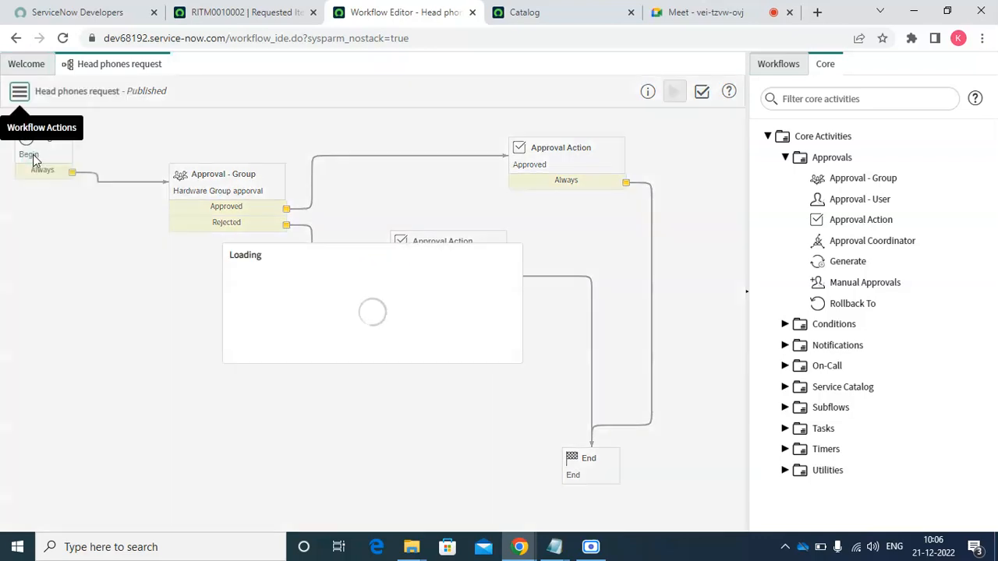
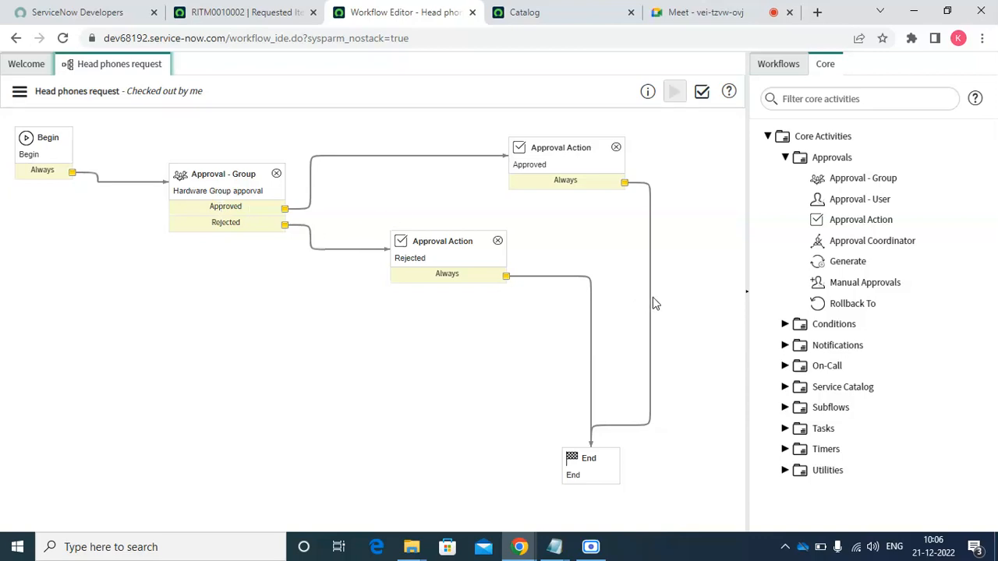
key(Delete)
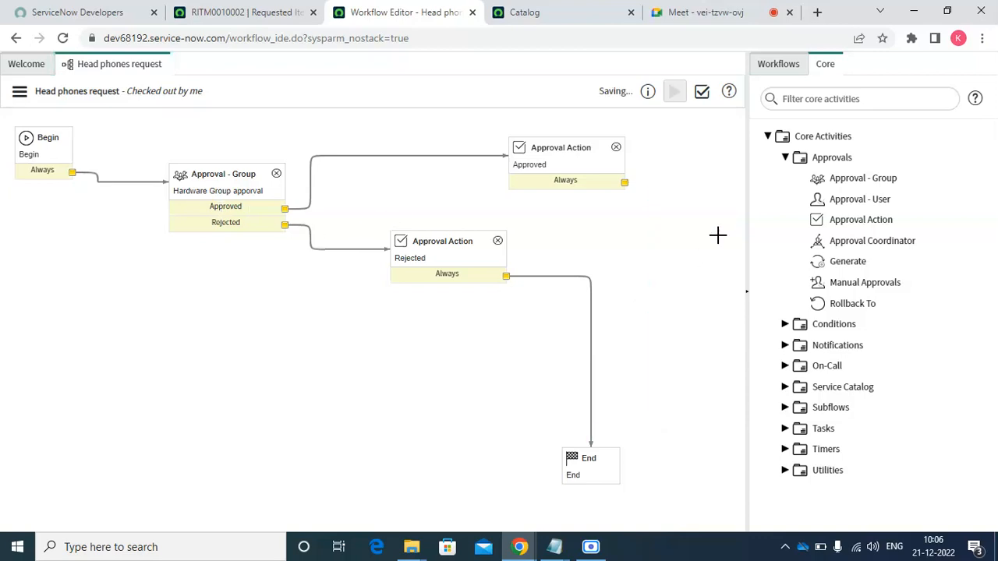
Rearrange the workflow canvas: move the Rejected action below the group approval, the group approval beside Begin, and End under the Rejected action
drag(463, 242, 207, 278)
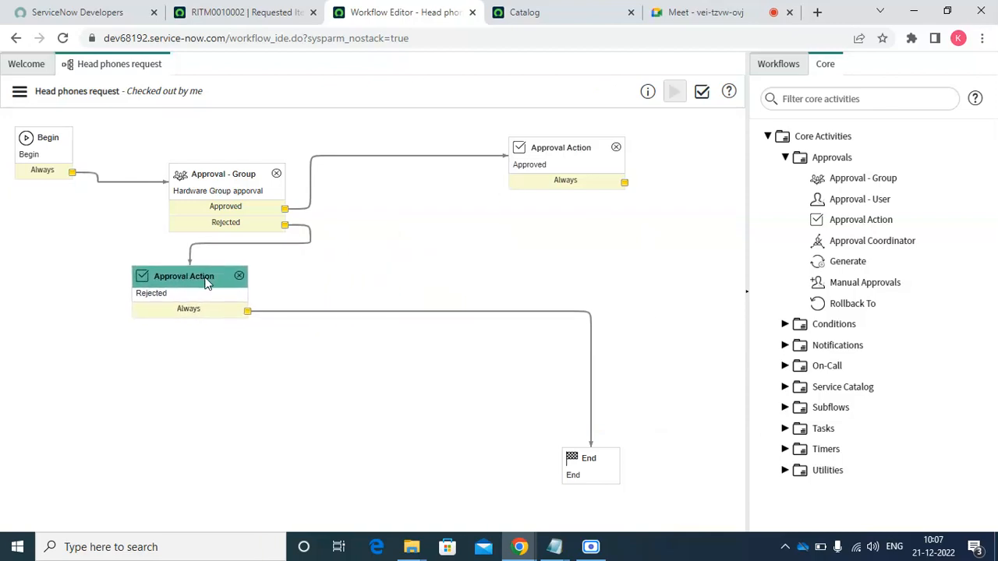
drag(238, 196, 124, 129)
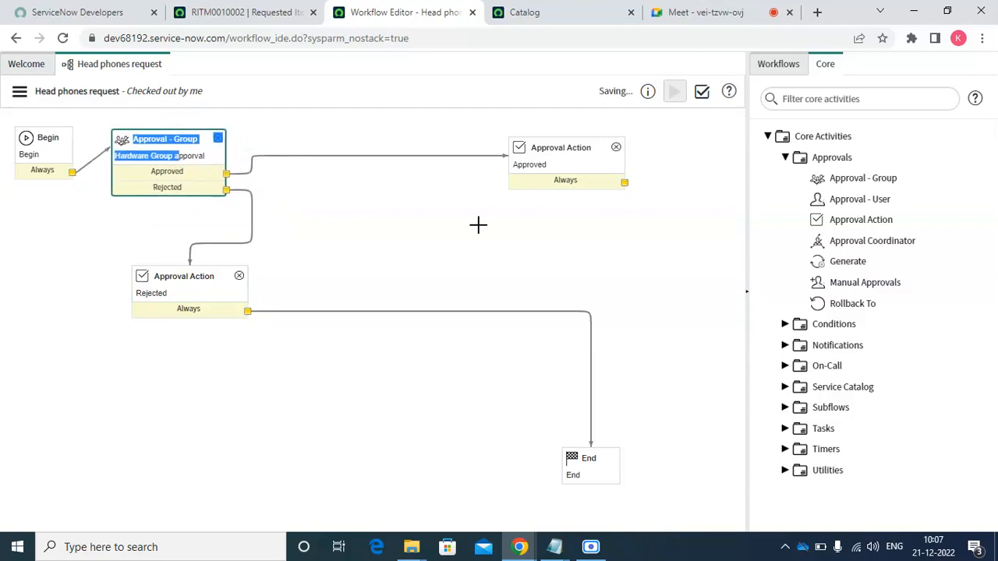
click(785, 158)
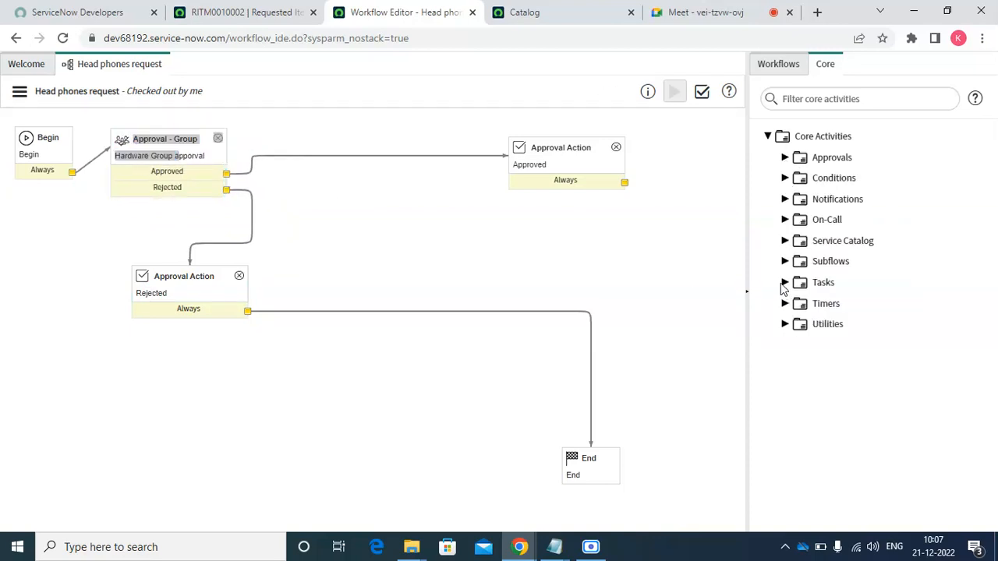
drag(591, 476, 289, 436)
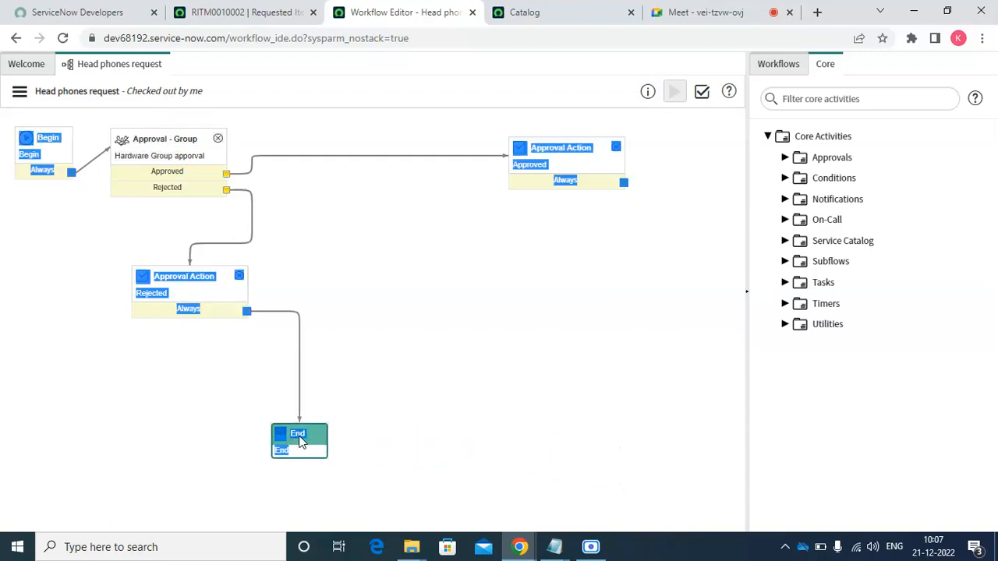
Add a Catalog Task activity to the middle of the workflow canvas and name it "Head Phones assignig Task"
click(784, 286)
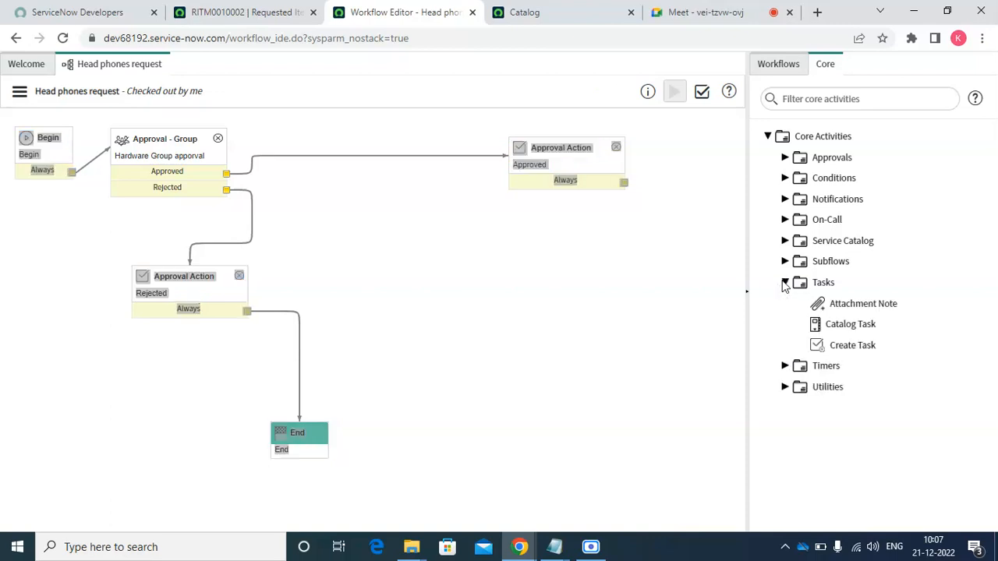
drag(856, 325, 475, 230)
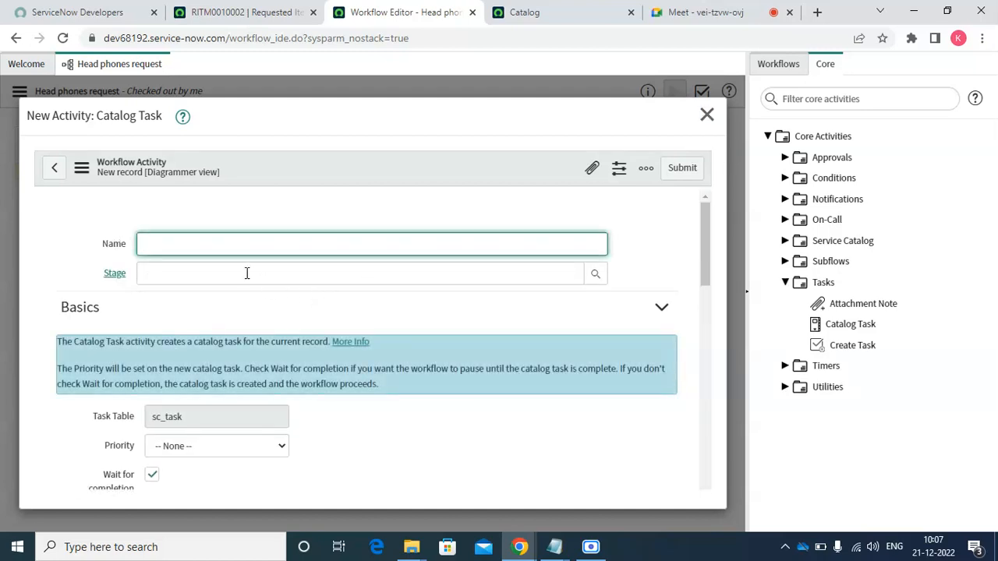
text(Hear)
text( Phone)
text(s assign)
text(ig)
text( Task)
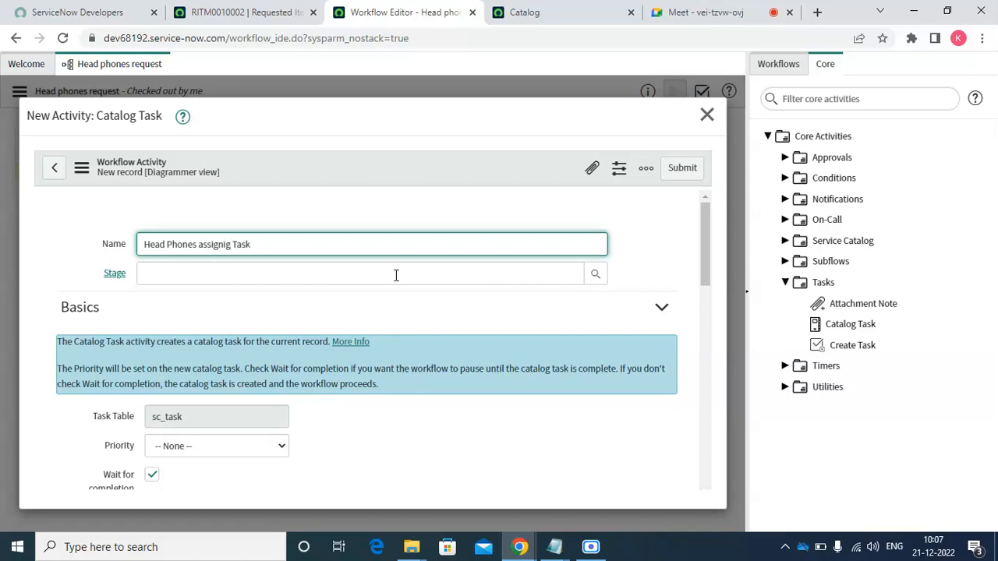
key(Tab)
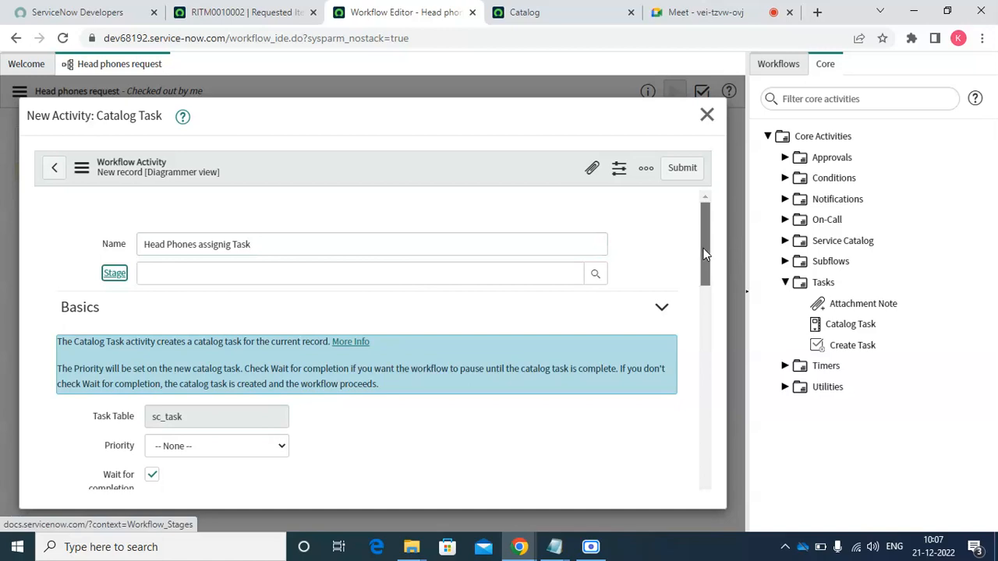
Set the catalog task's priority to 2 - High and its fulfillment group to Hardware
drag(704, 254, 709, 295)
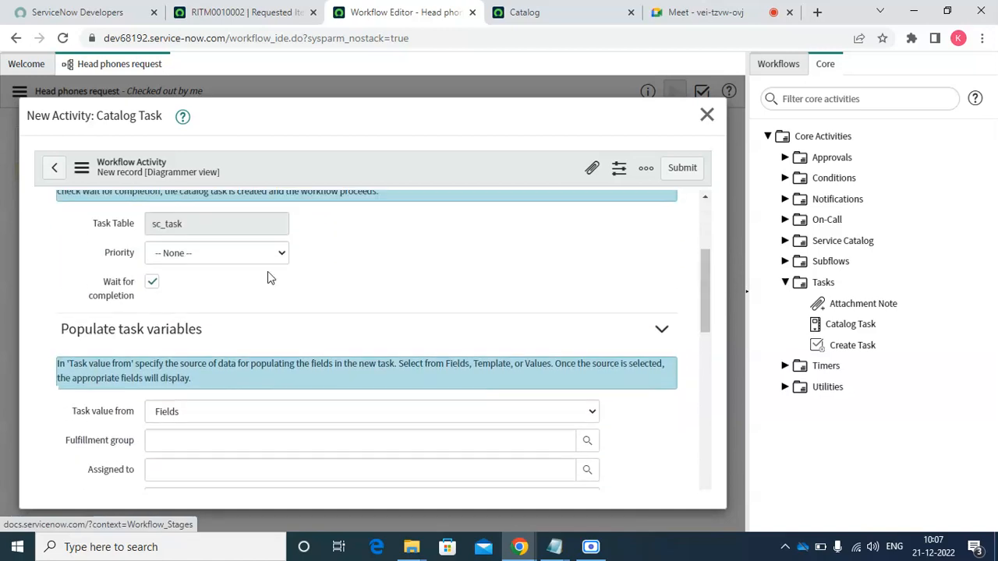
click(230, 258)
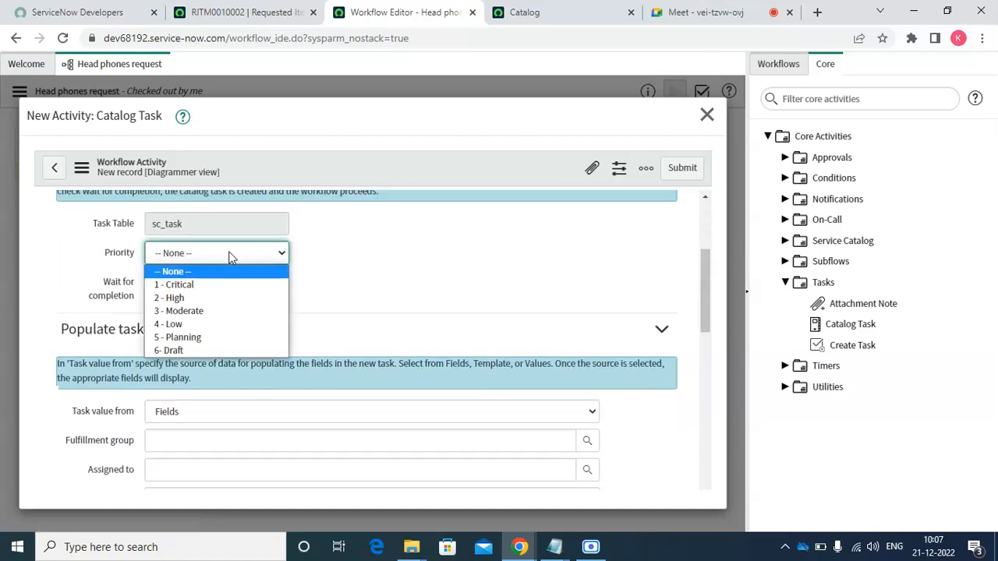
click(187, 300)
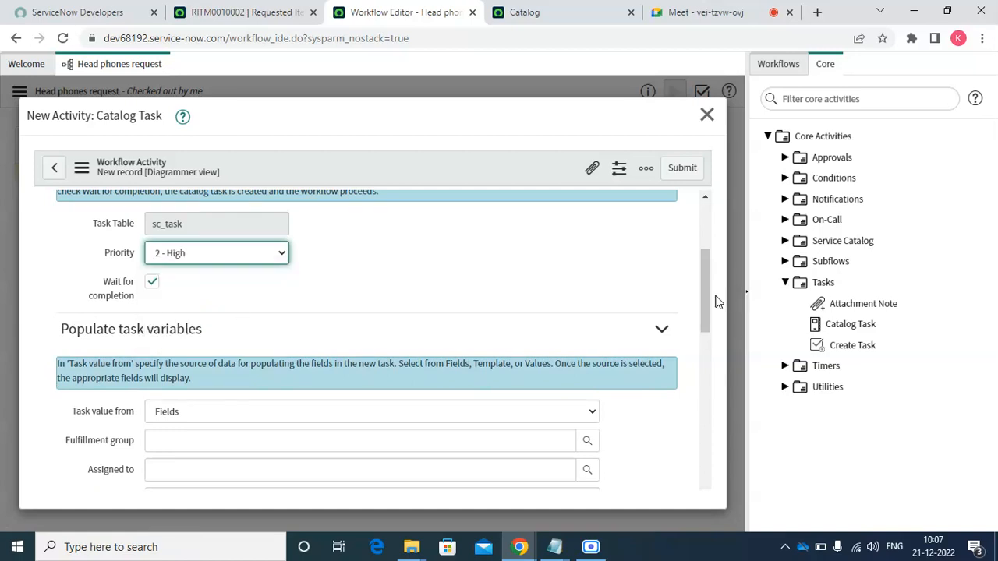
drag(708, 303, 712, 341)
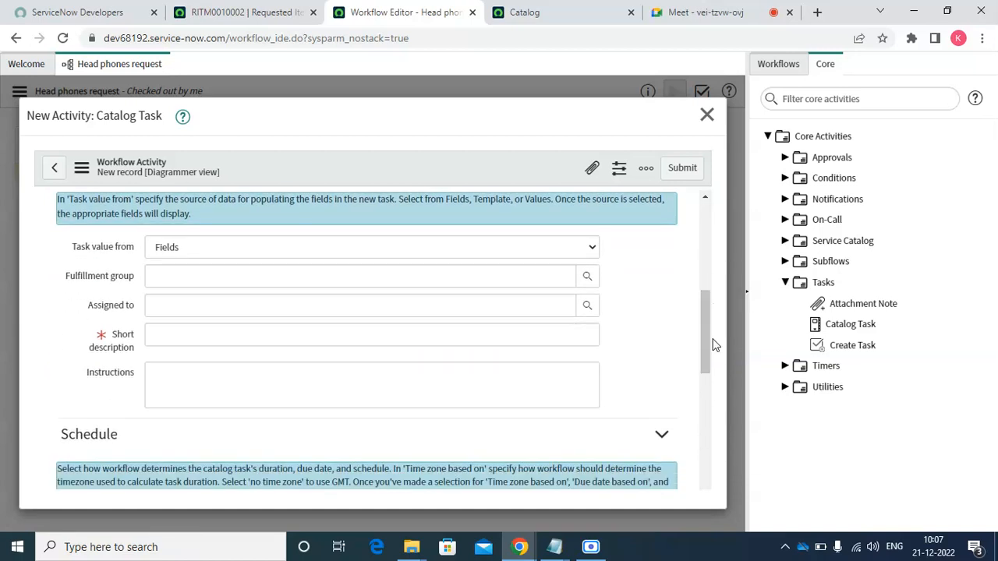
click(251, 276)
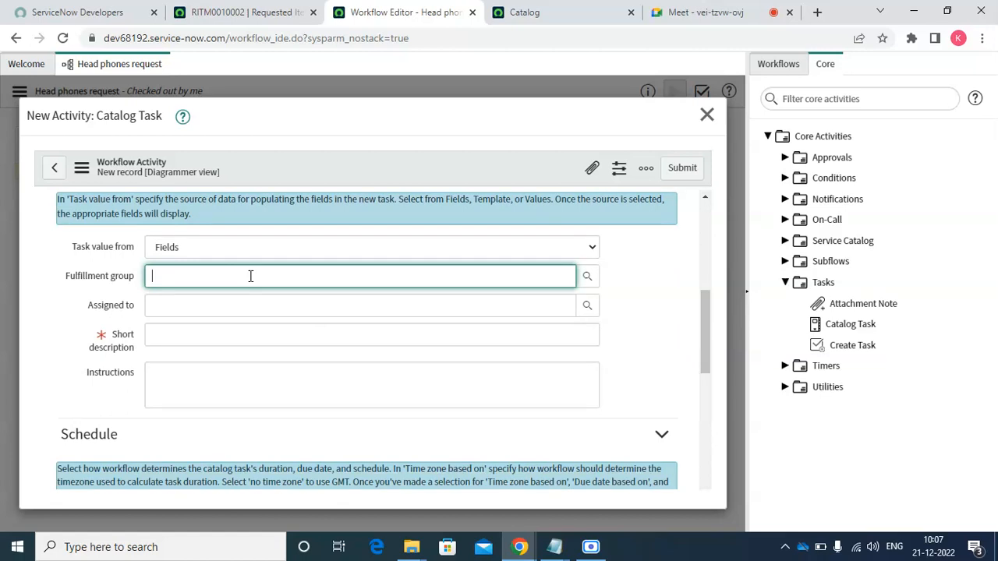
text(hard)
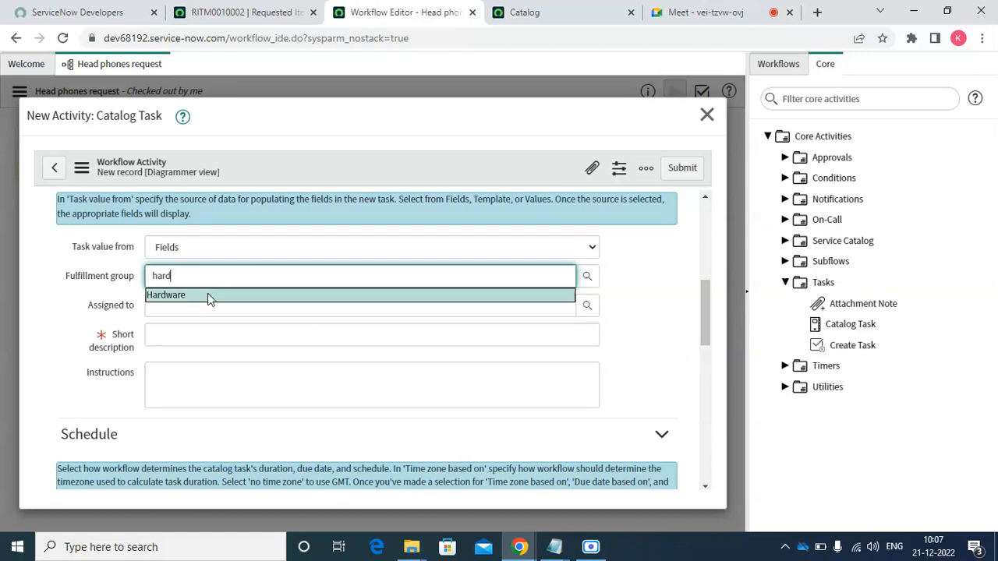
click(208, 294)
Enter "Headphones assigning task" as the catalog task's short description and submit the new activity
click(182, 334)
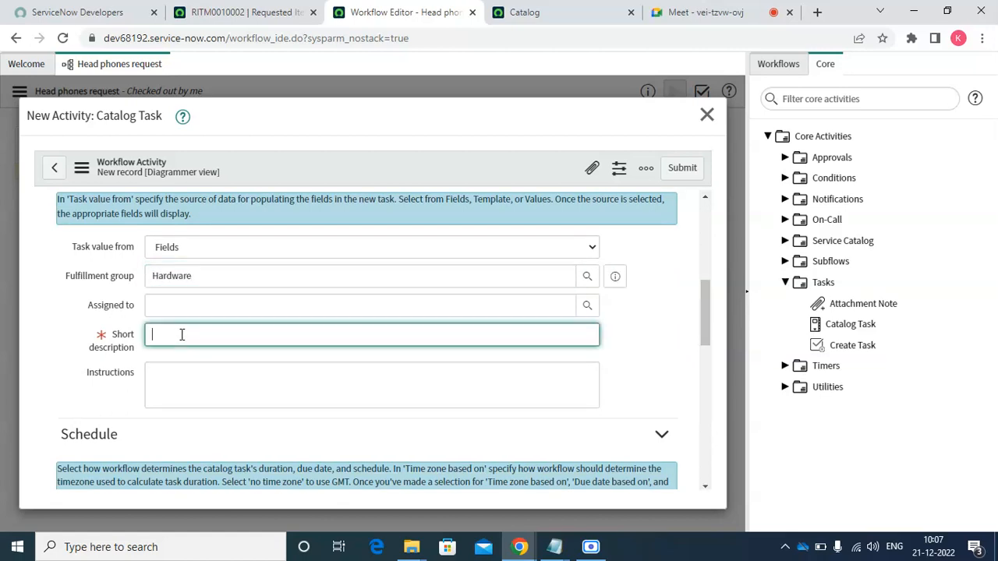
text(Hardw)
key(BackSpace)
key(BackSpace)
key(BackSpace)
key(BackSpace)
key(BackSpace)
key(BackSpace)
key(BackSpace)
text(Headphones assigning task)
drag(711, 320, 719, 455)
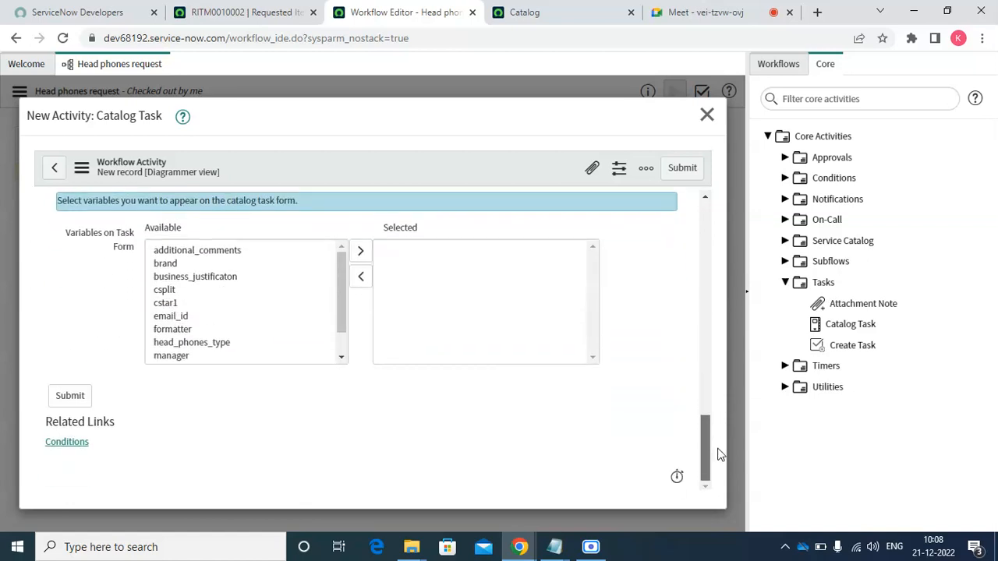
click(680, 169)
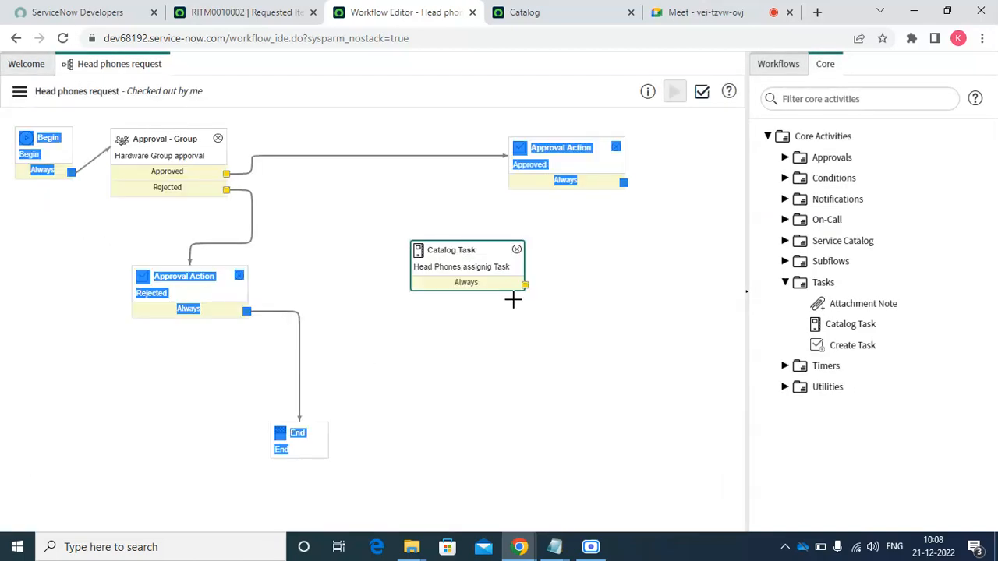
Move the Catalog Task slightly lower, then connect the Approved action's Always output to it and its Always output to End
drag(475, 249, 488, 292)
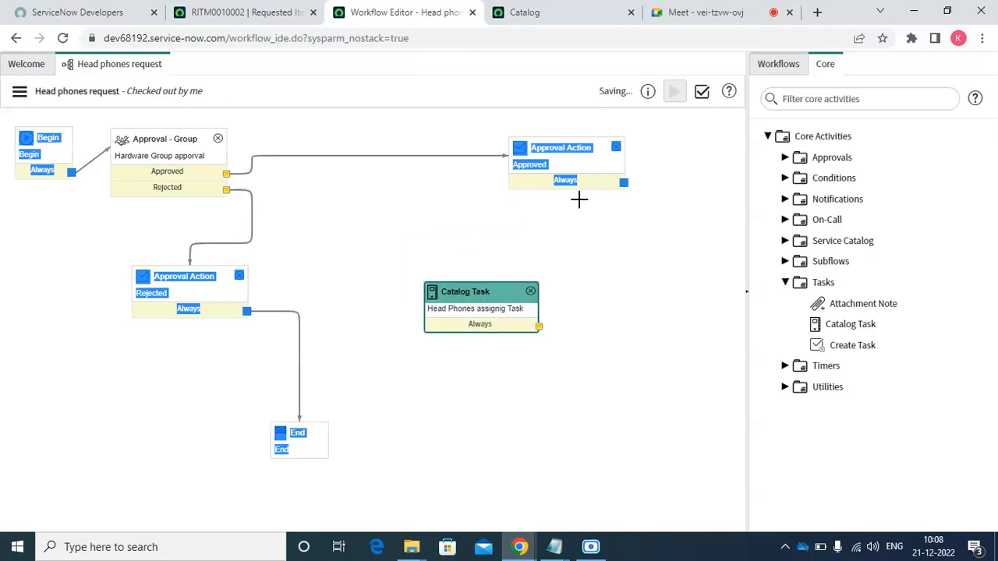
drag(626, 182, 496, 308)
double_click(496, 308)
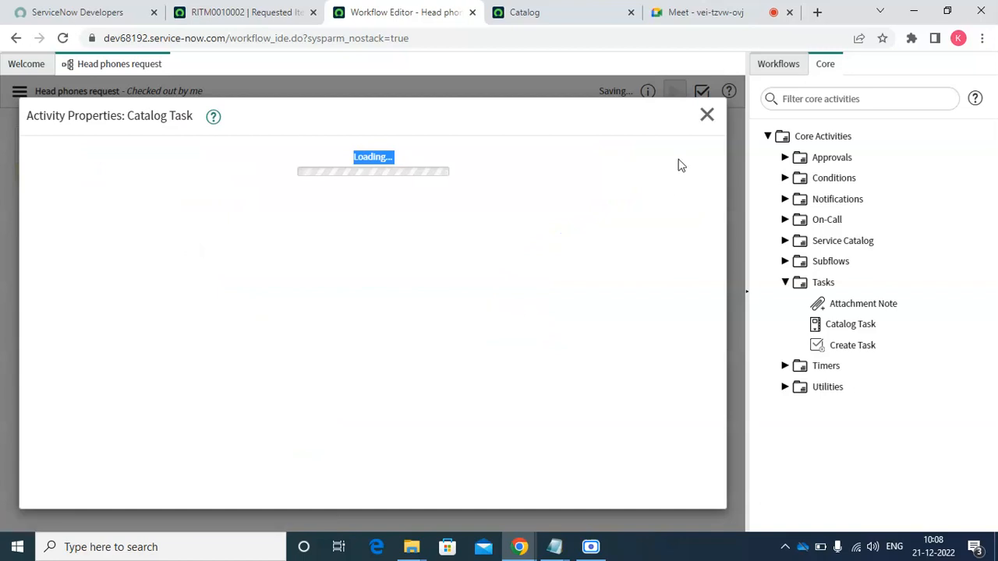
click(707, 114)
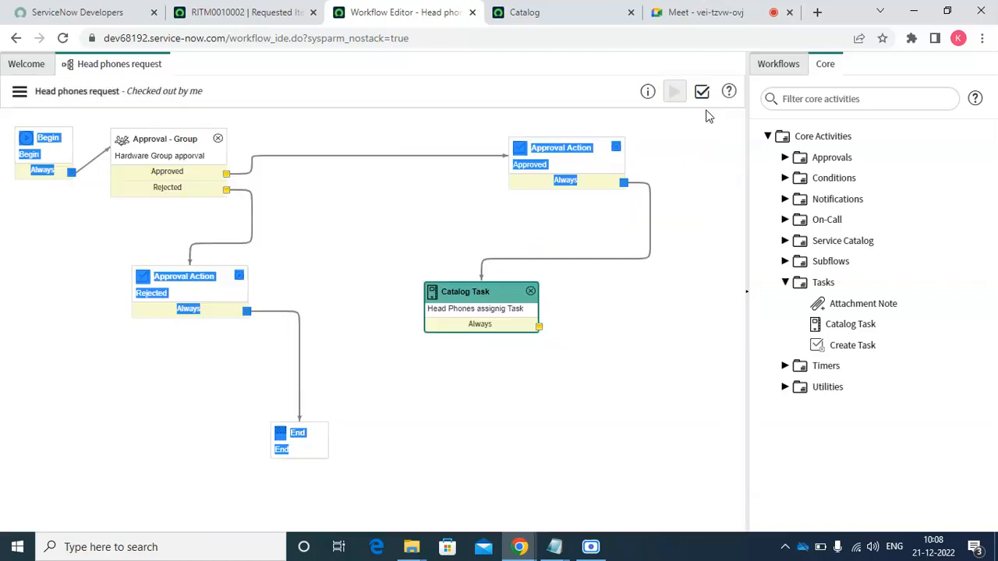
drag(539, 326, 311, 452)
double_click(311, 453)
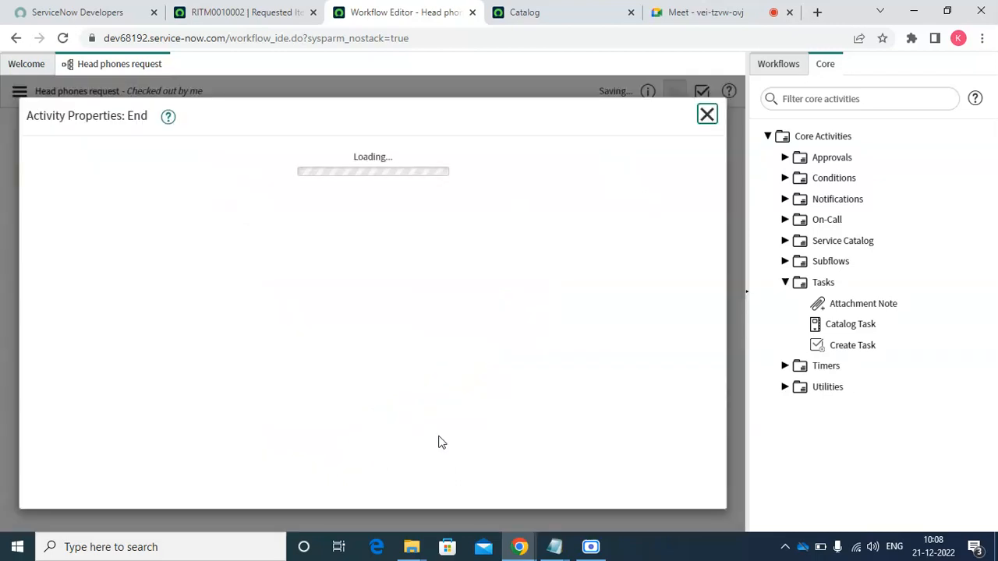
click(707, 114)
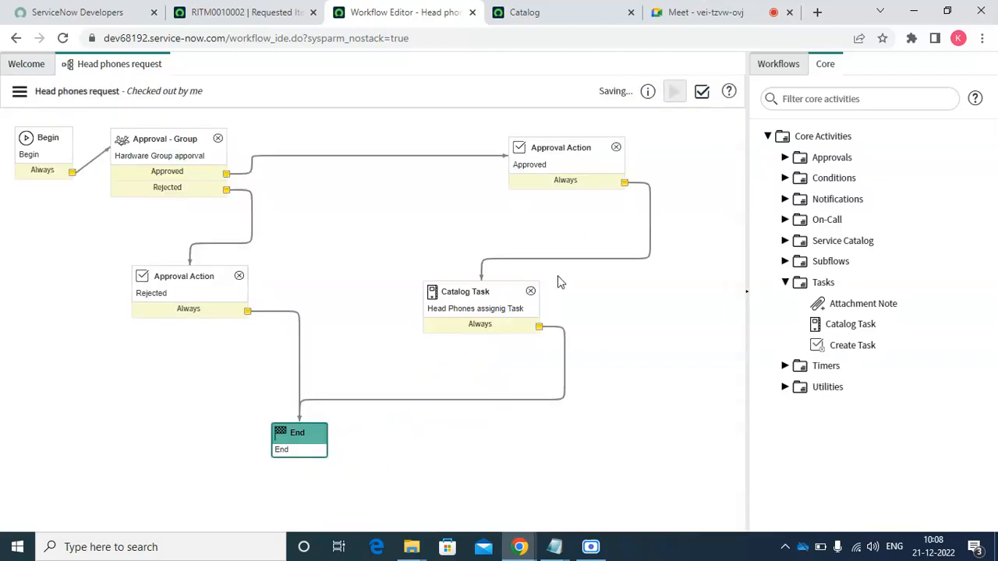
Publish the Head phones request workflow
click(19, 92)
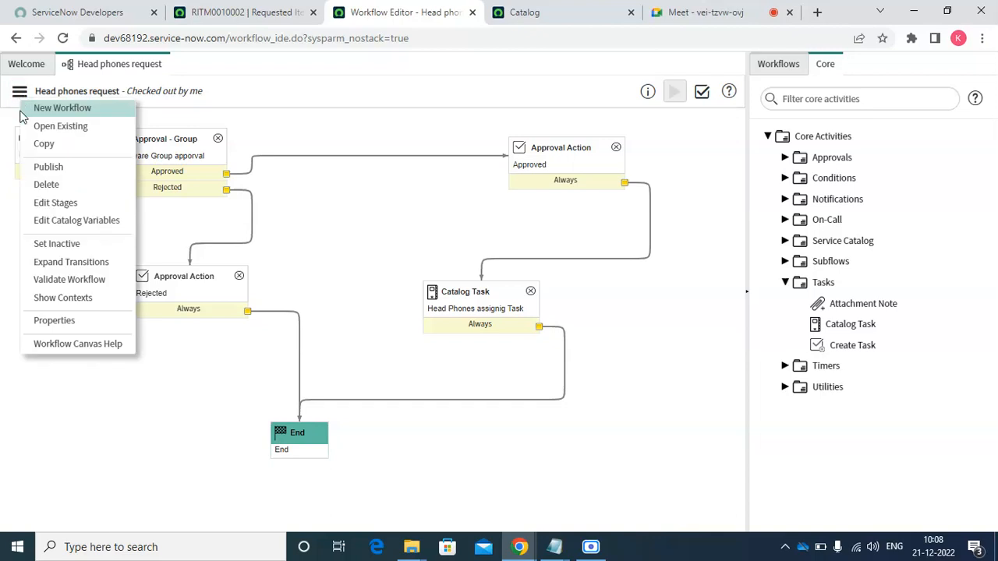
click(54, 170)
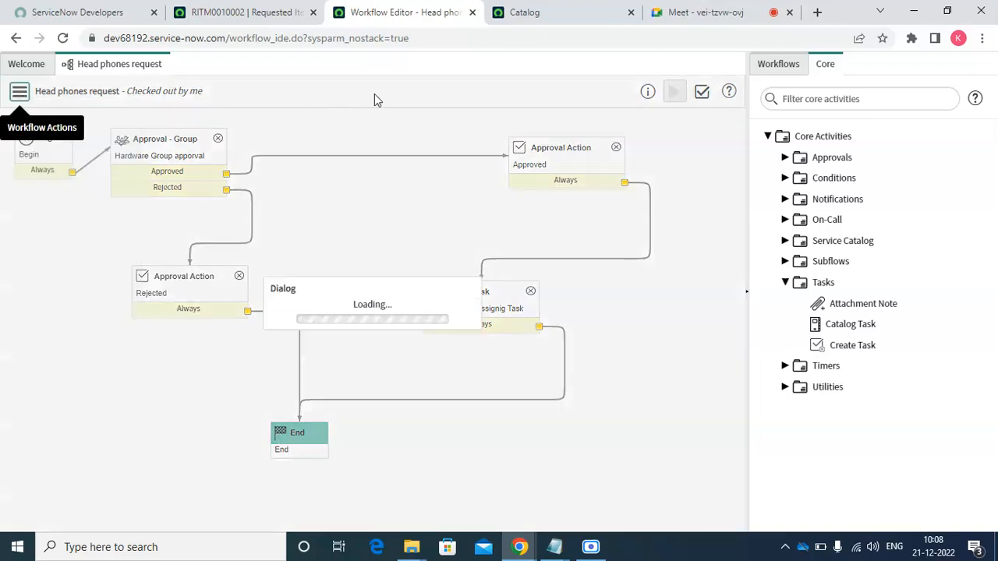
click(506, 13)
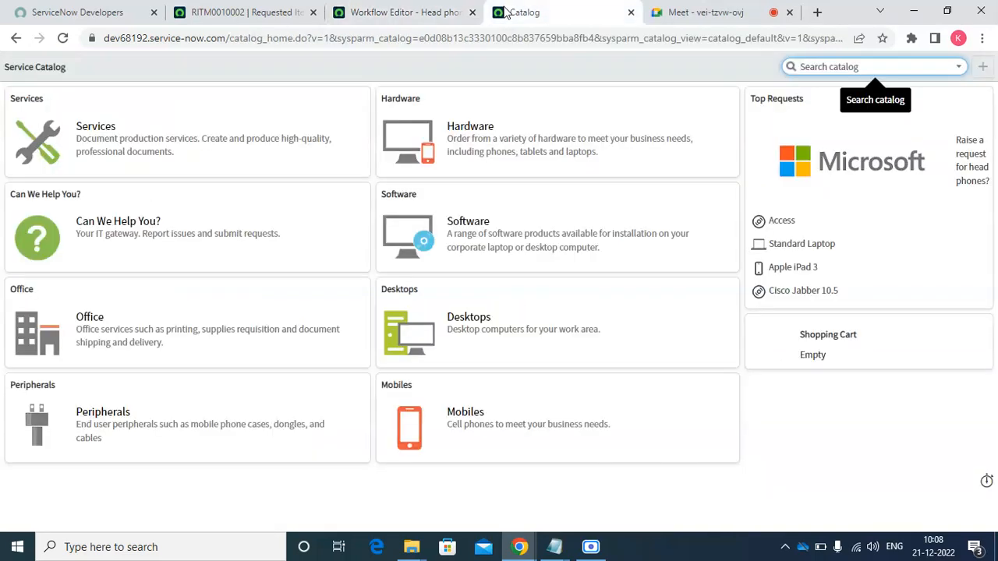
From the requested item record, open the record of its catalog item "Raise a request for head phones?"
click(257, 12)
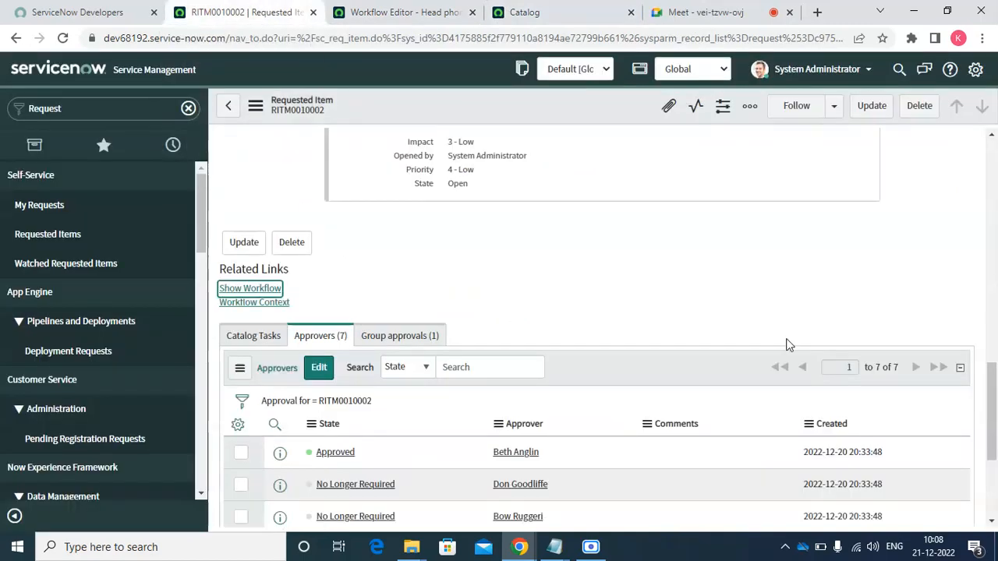
scroll(892, 276, up, 10)
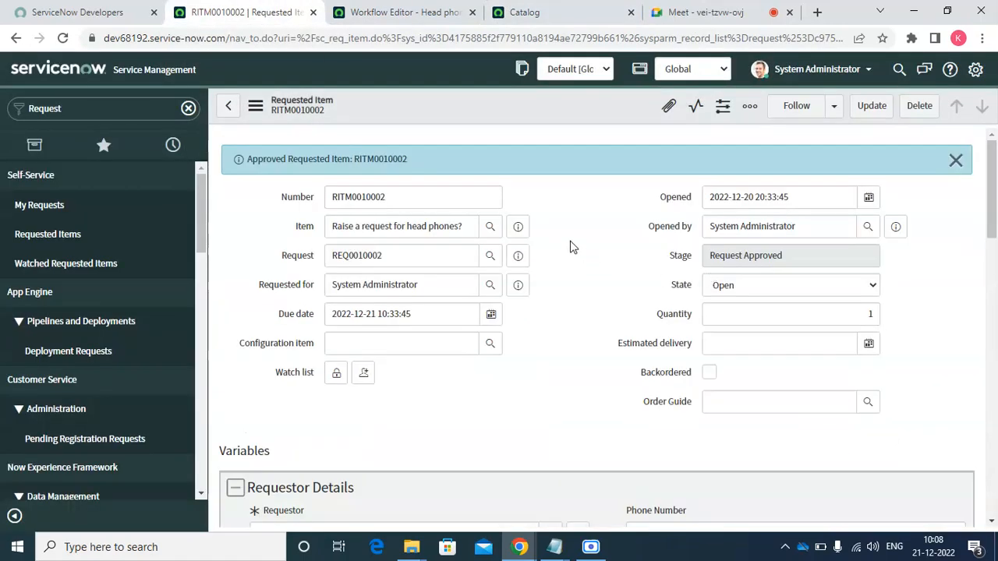
click(518, 227)
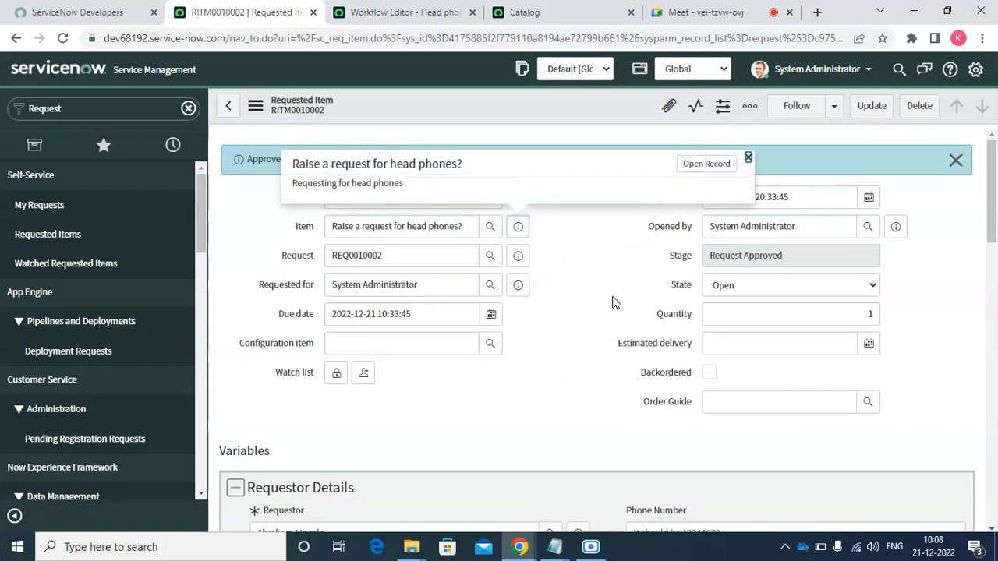
click(704, 167)
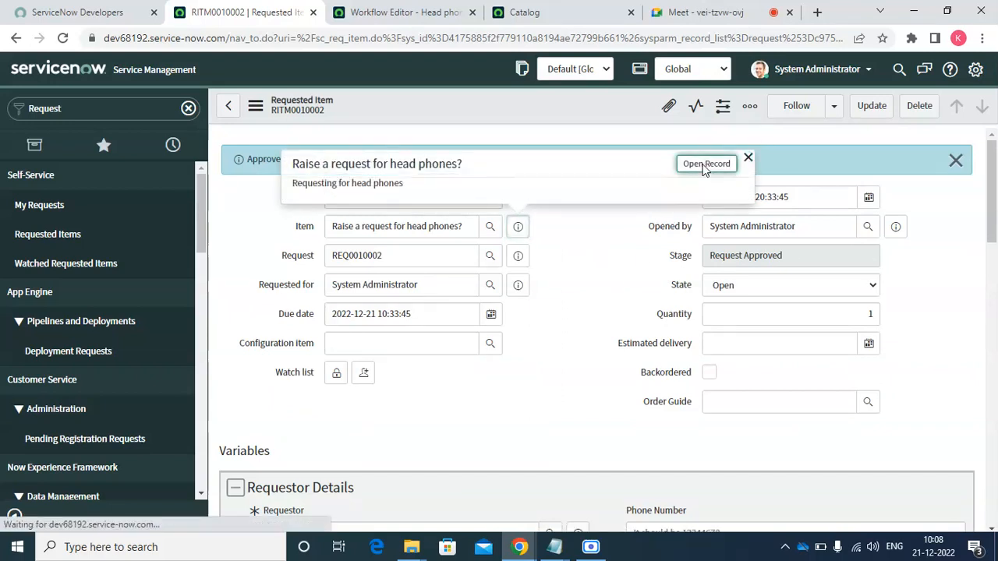
click(535, 16)
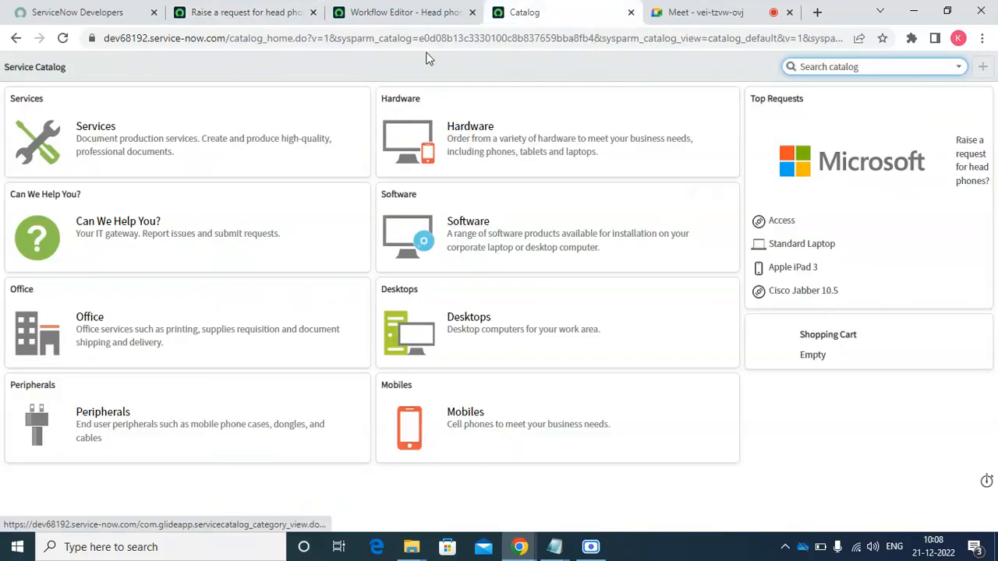
click(375, 6)
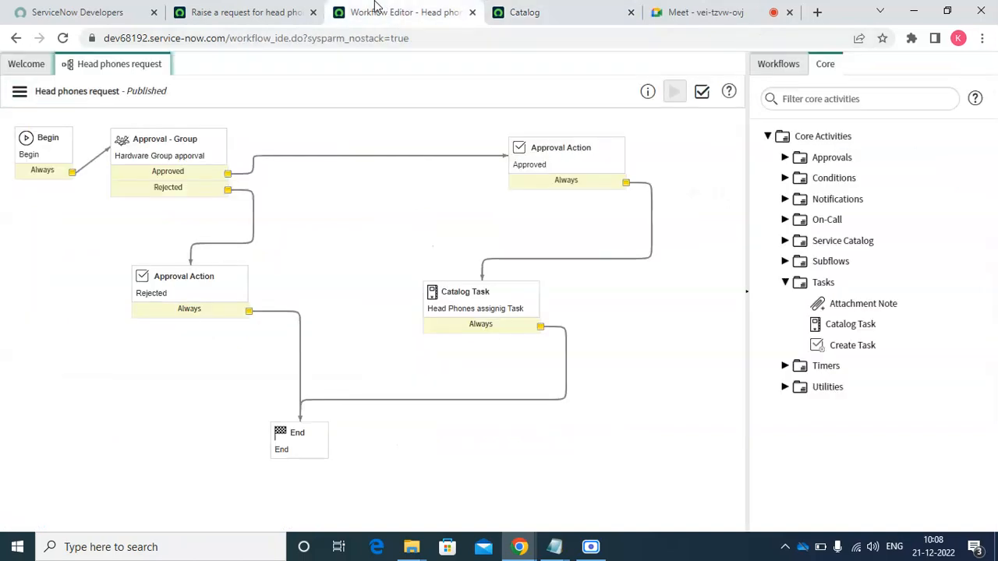
click(269, 11)
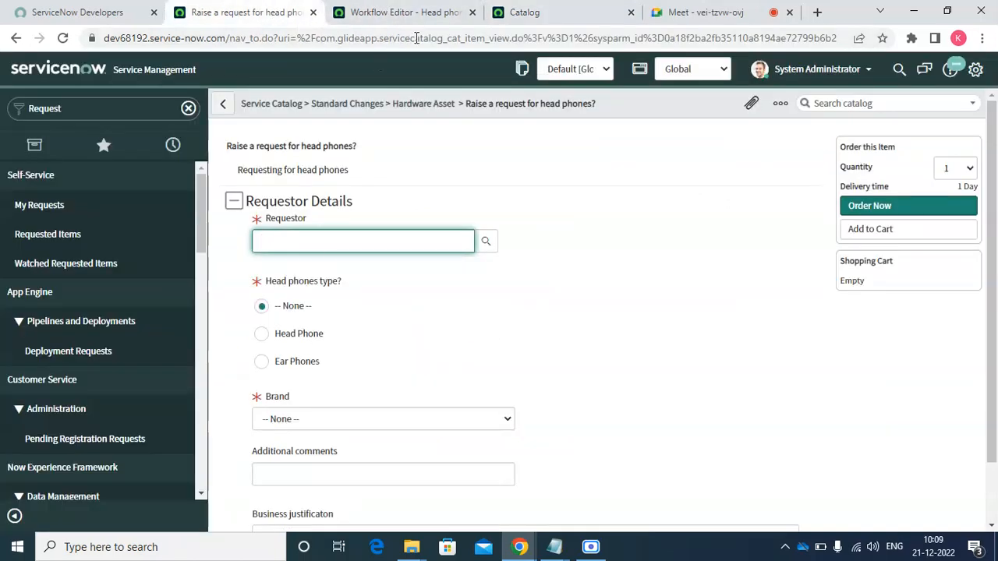
click(538, 11)
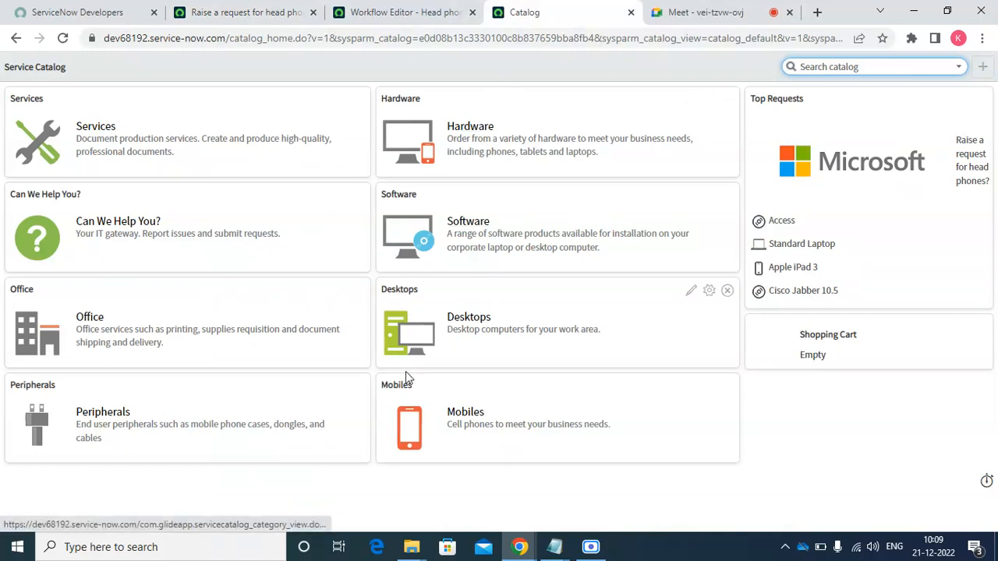
In the head phones request form, pick a requestor, choose Head Phone as the type and set the brand to Samsung
click(245, 9)
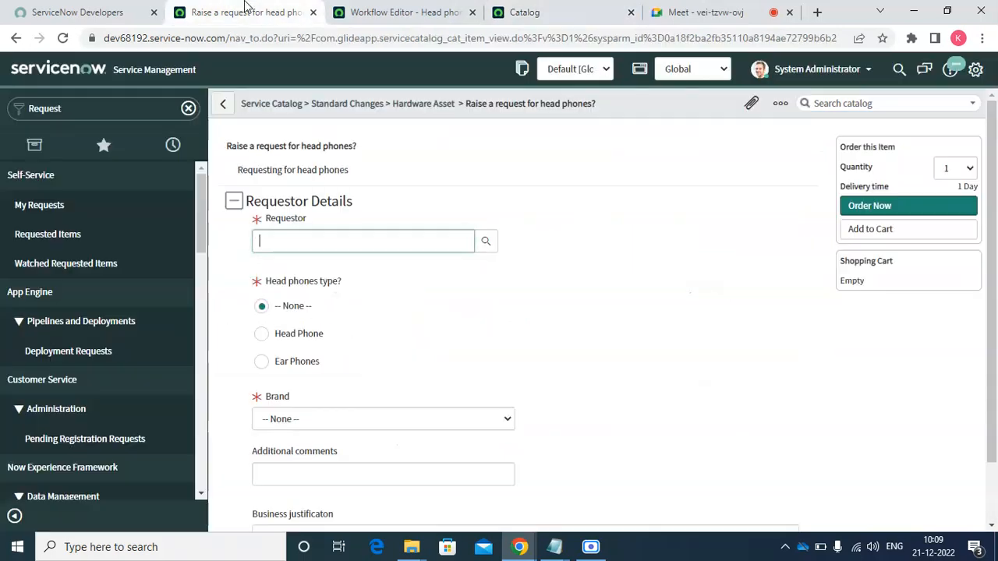
click(485, 242)
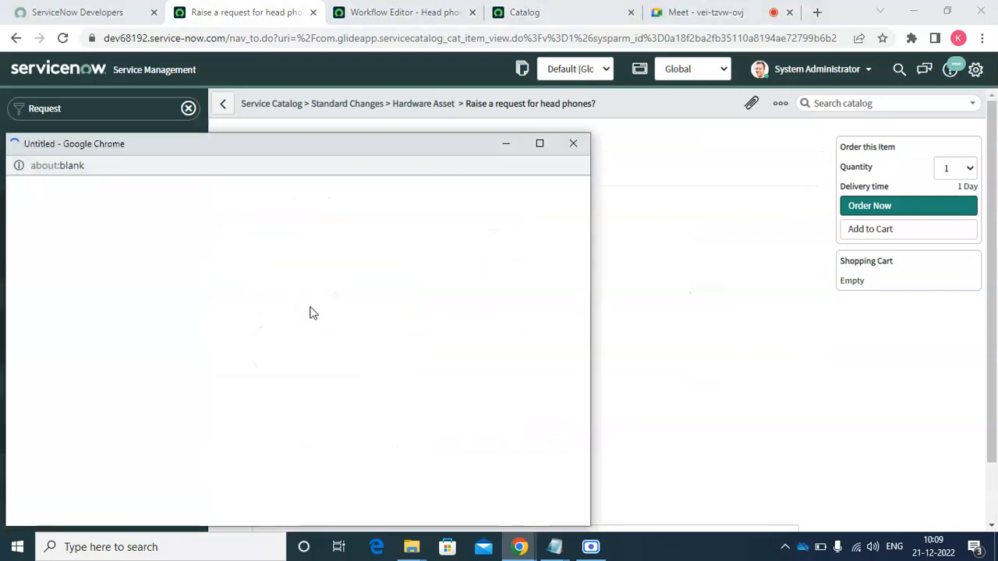
click(99, 362)
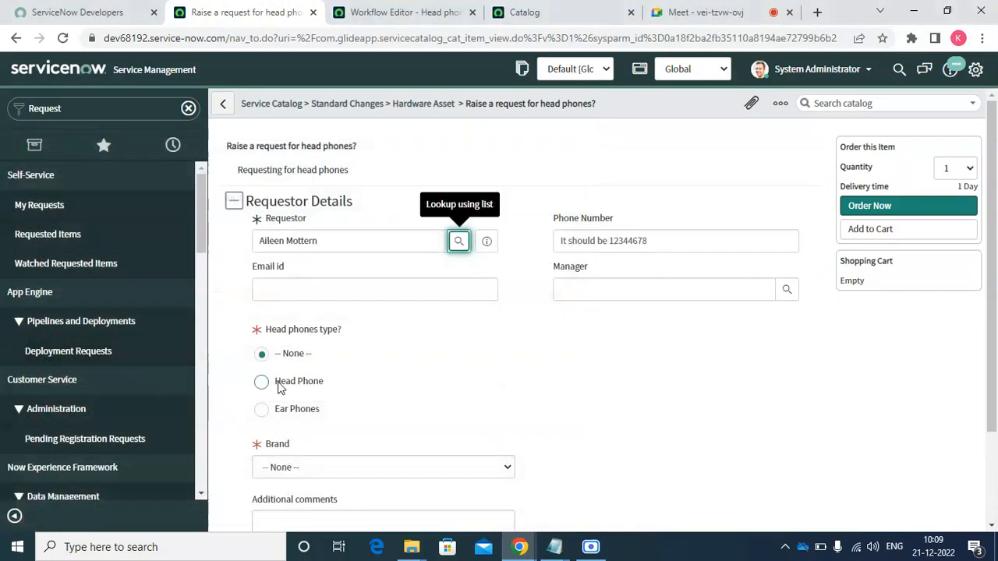
click(298, 382)
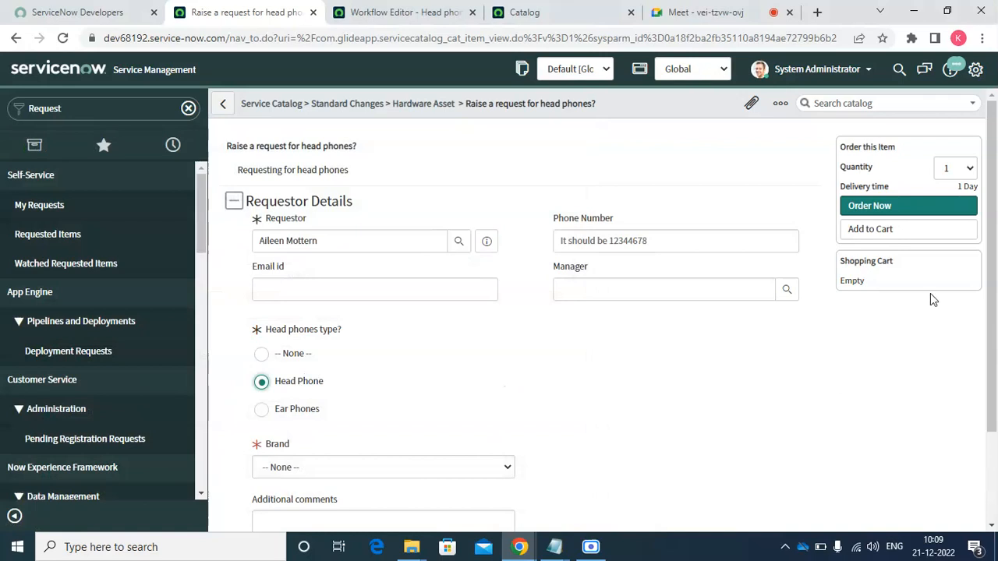
scroll(702, 265, down, 2)
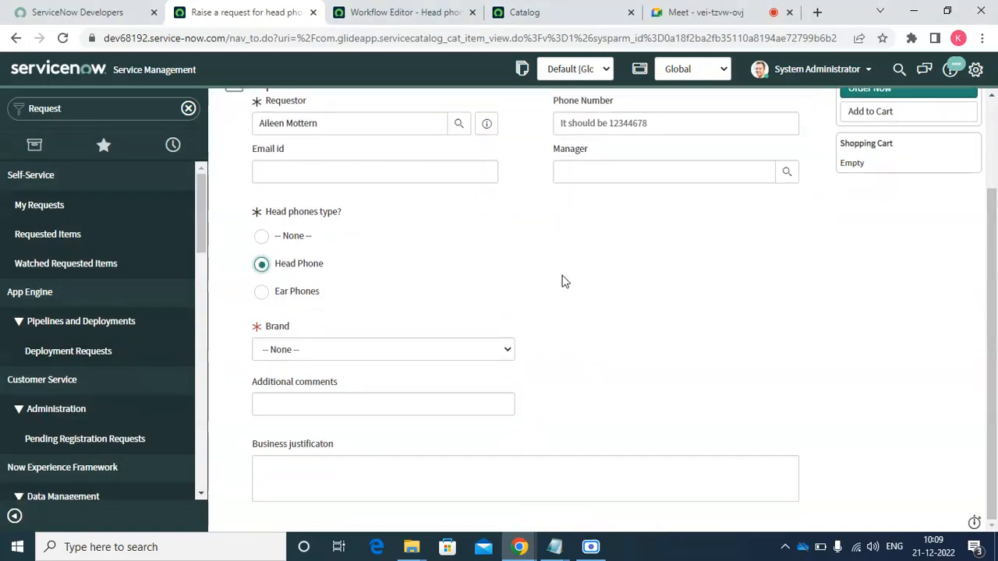
click(452, 349)
key(Down)
key(Return)
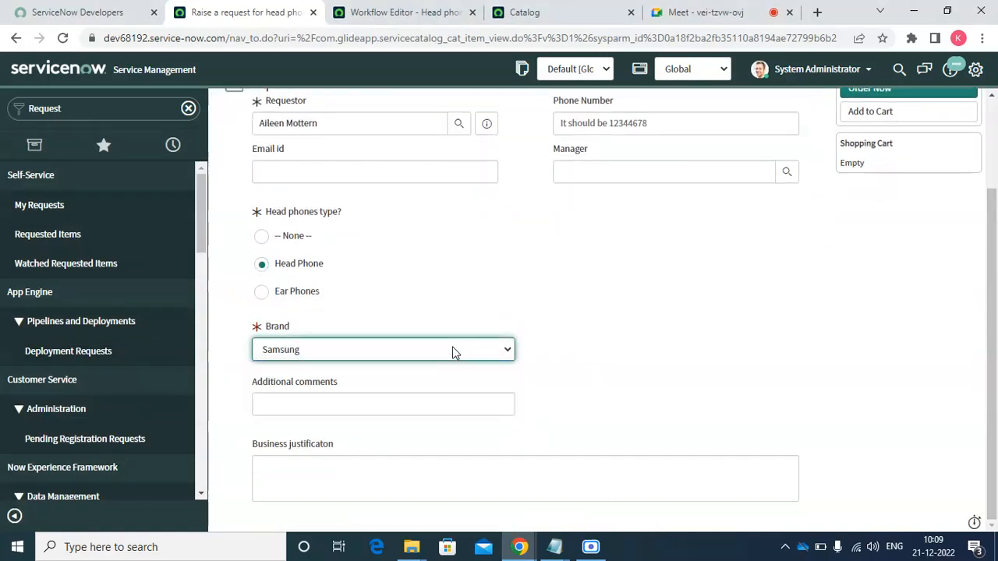
Enter "'ojhbvds" as the business justification and order the item immediately
click(351, 469)
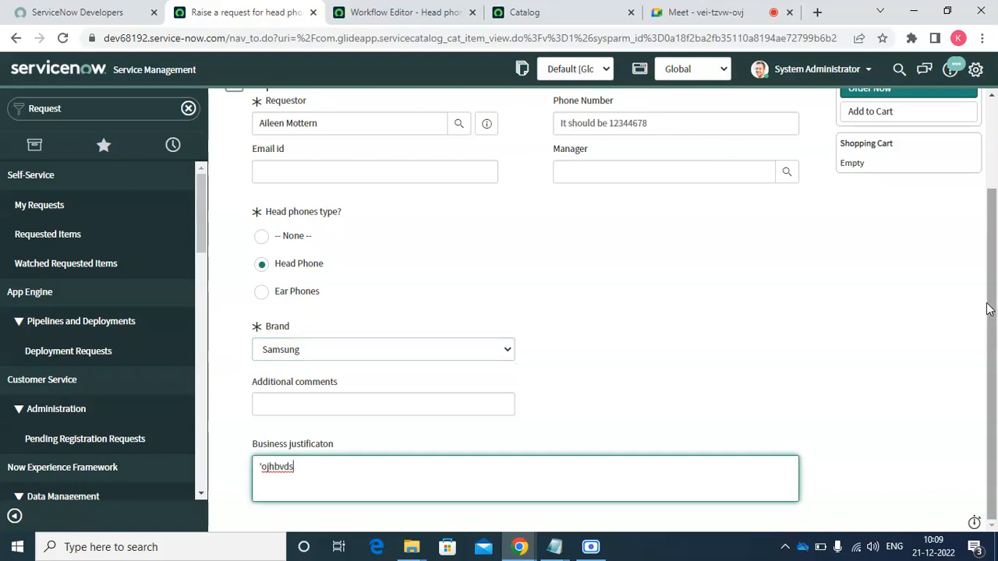
drag(991, 311, 992, 227)
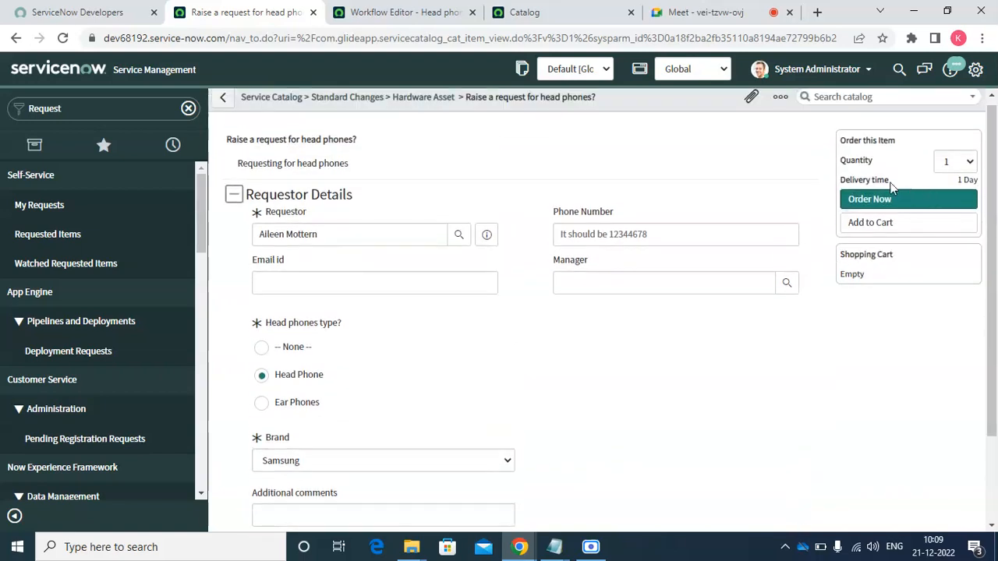
click(876, 201)
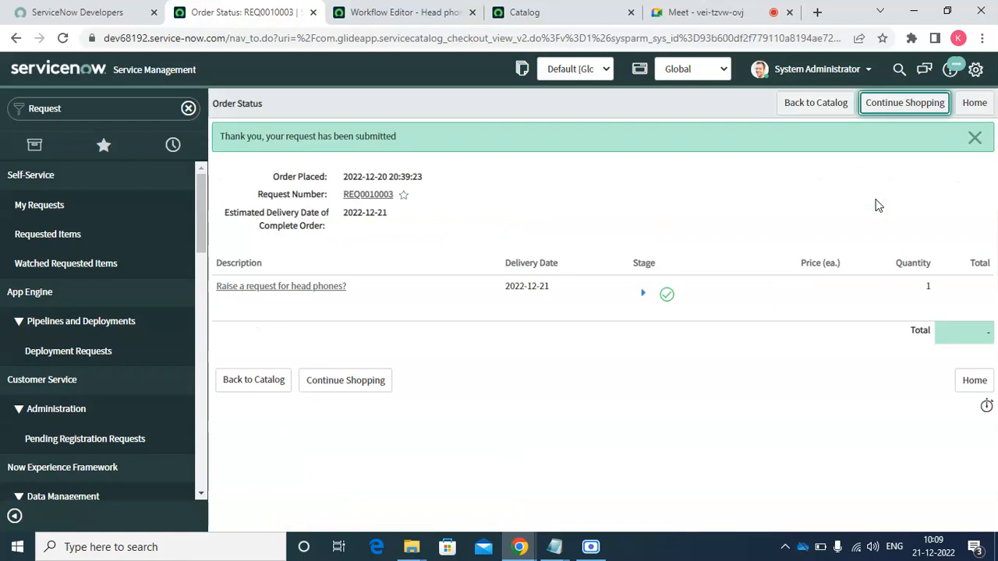
Open the requested item from the order status and sort its approvers from a to z
click(280, 287)
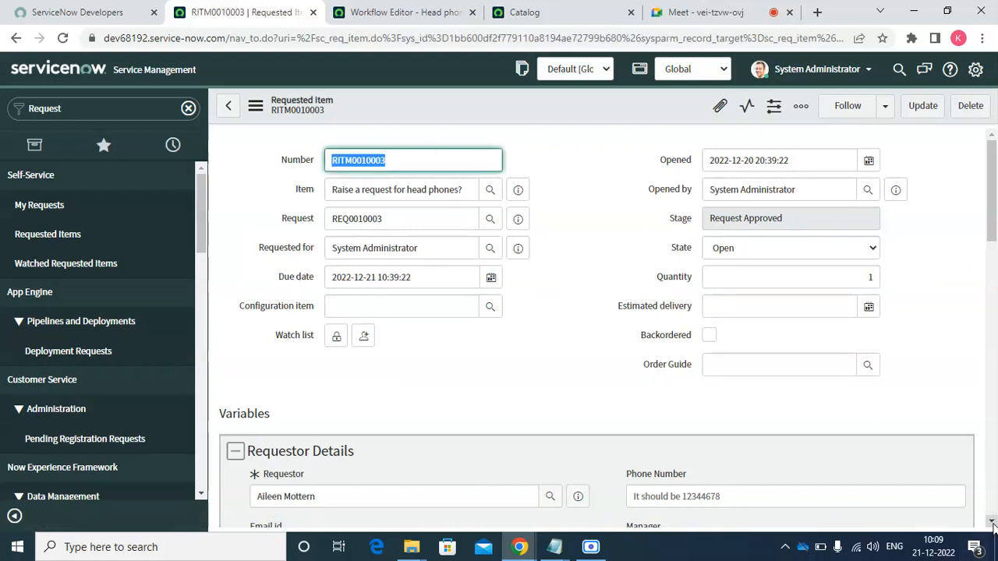
drag(993, 524, 993, 524)
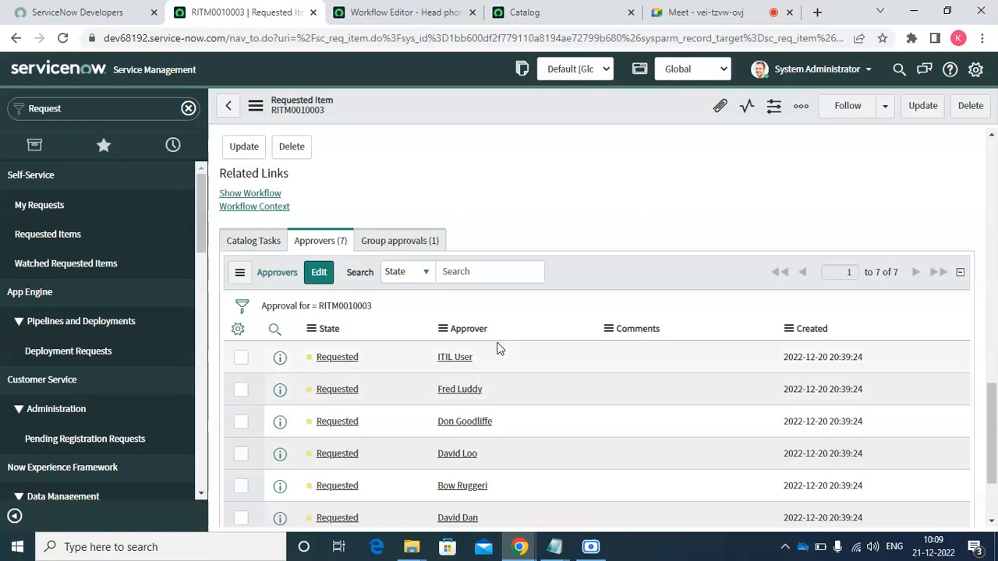
right_click(460, 336)
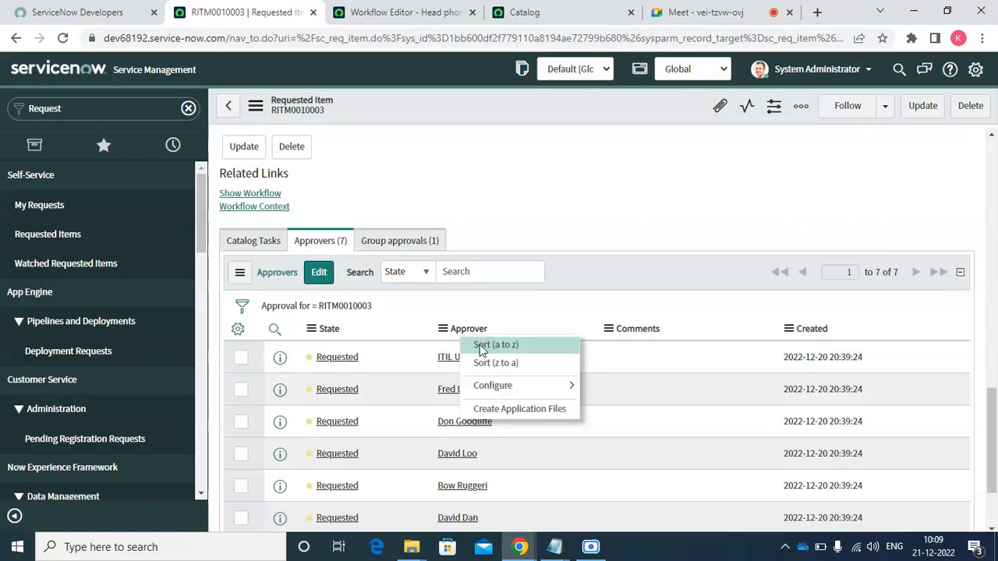
click(480, 345)
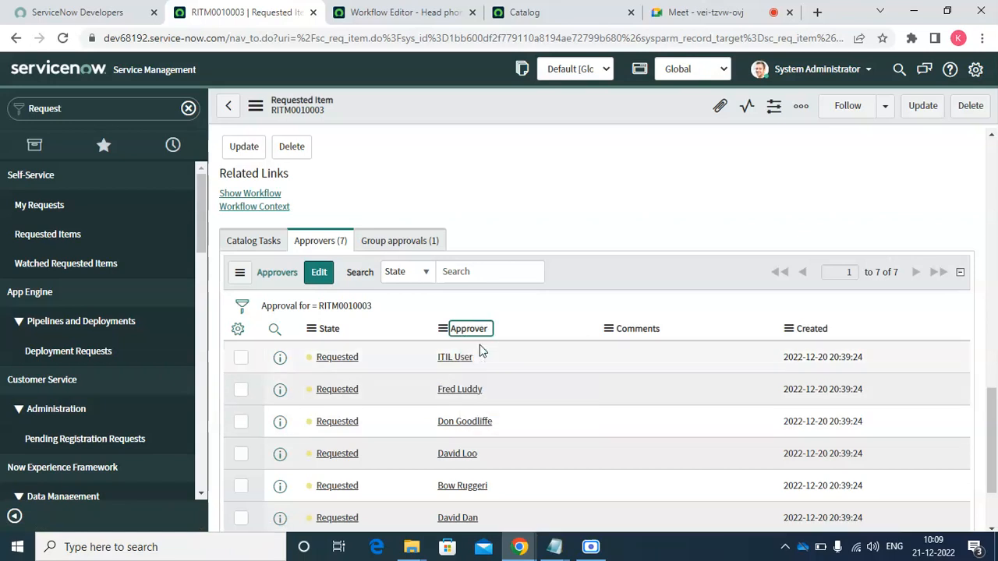
Open the first approver's approval record in a separate browser tab
click(383, 357)
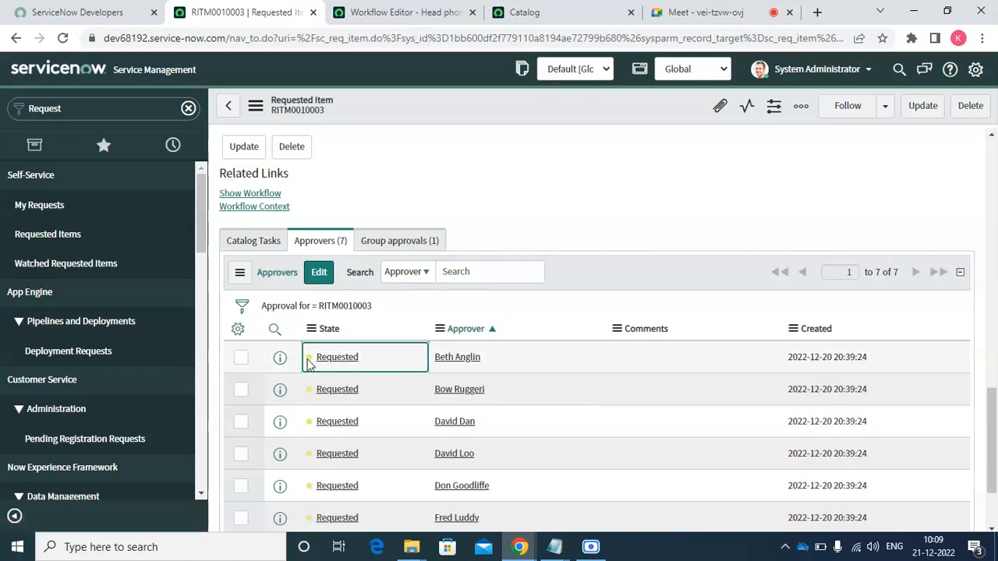
right_click(281, 361)
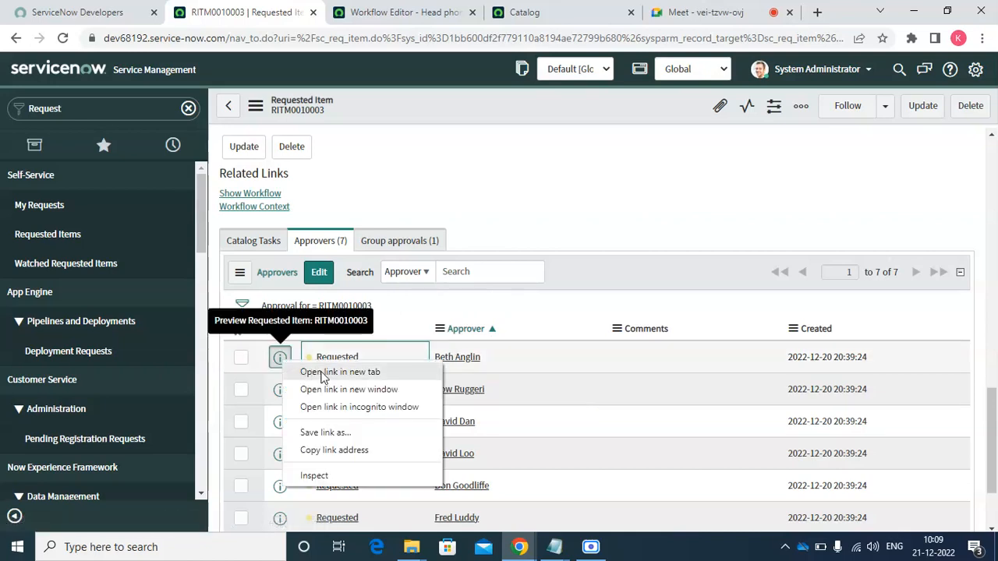
click(310, 373)
click(339, 13)
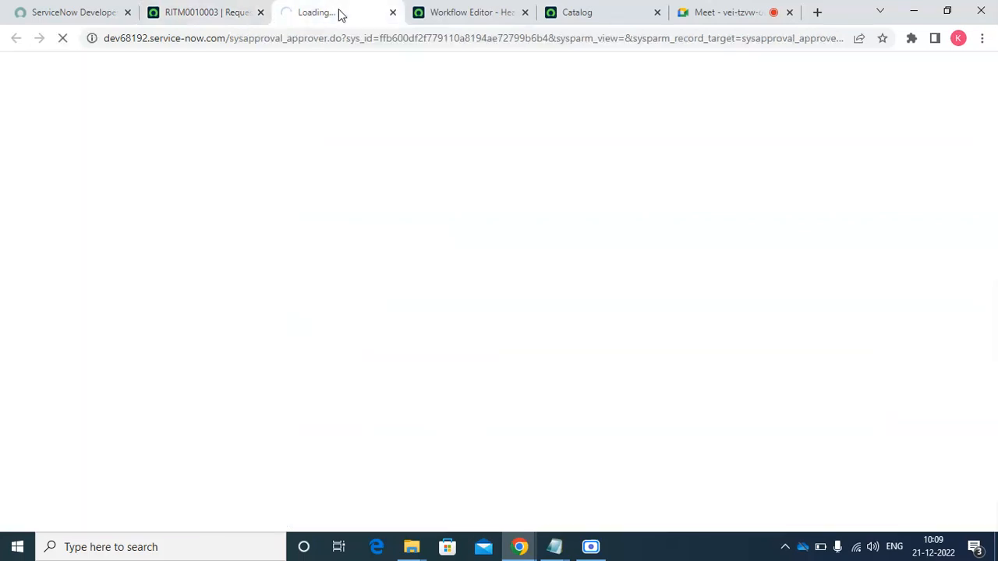
Back in the main ServiceNow window, filter the navigator for "my app" and view the administrator's My Approvals list
click(207, 13)
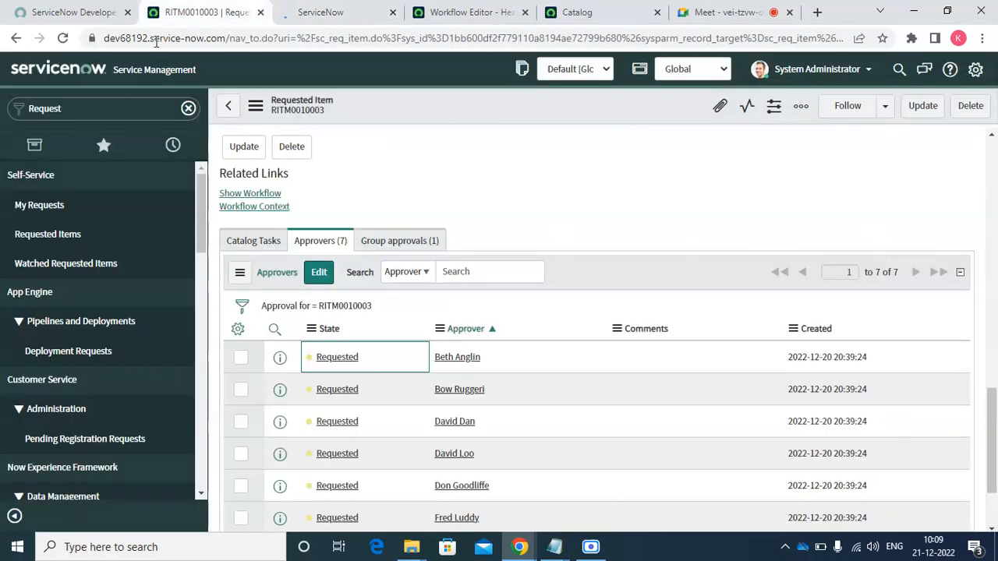
click(100, 108)
text(my app)
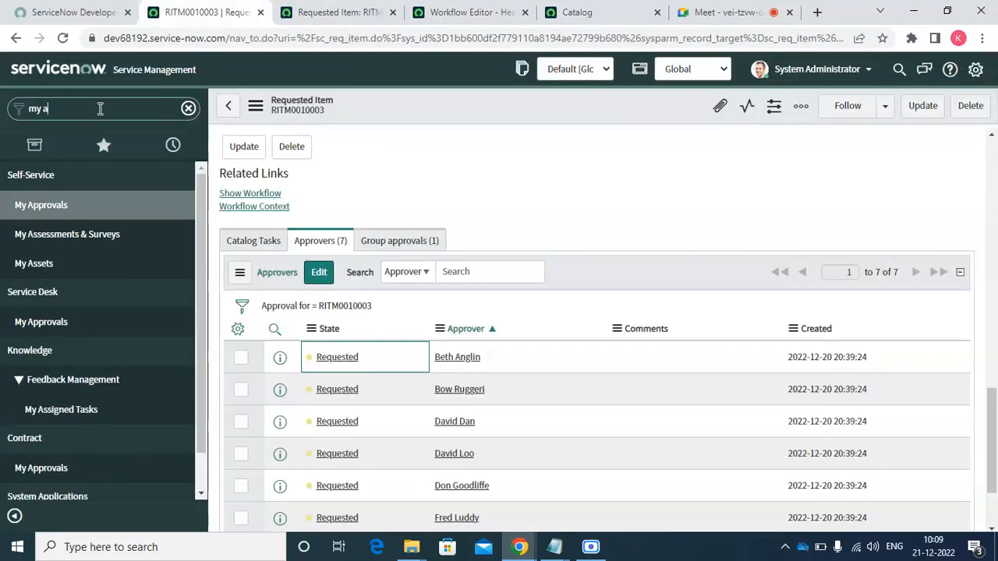
click(45, 208)
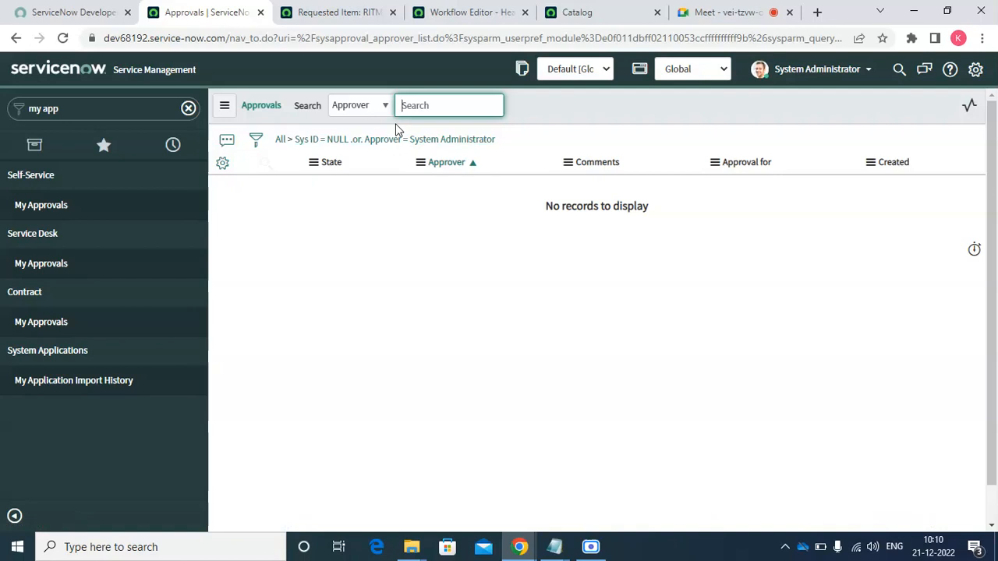
Copy the approver's full name from the requested item's approval record
click(324, 14)
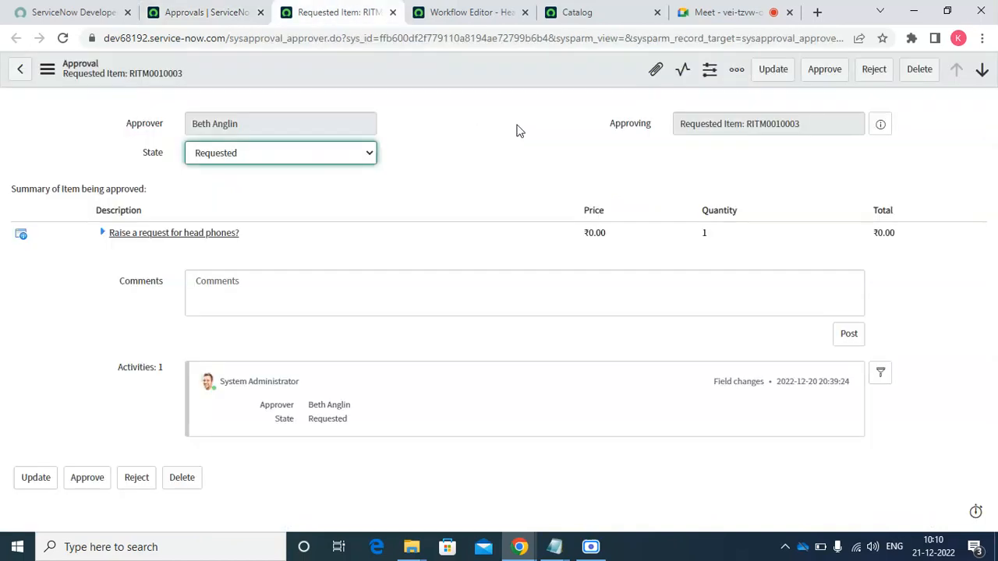
double_click(312, 125)
right_click(313, 125)
click(312, 125)
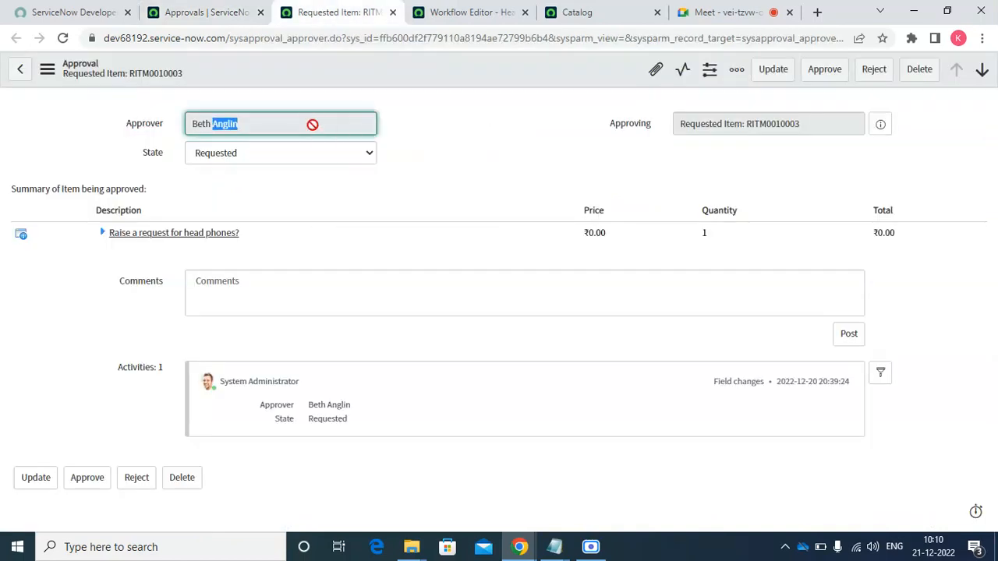
triple_click(312, 125)
right_click(313, 125)
click(334, 136)
Impersonate the approver by searching for the copied name in the Impersonate User dialog
click(196, 6)
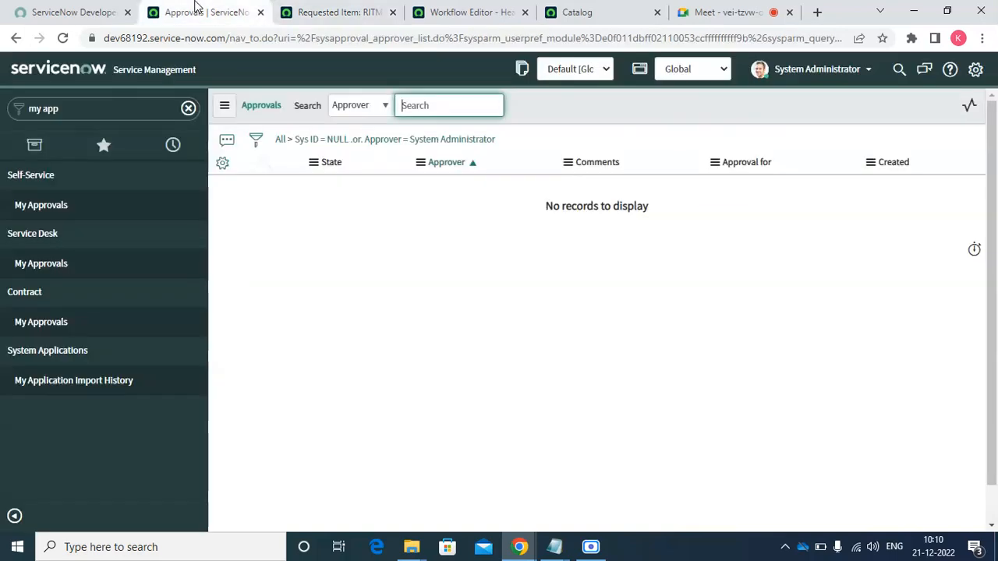
click(843, 74)
click(817, 117)
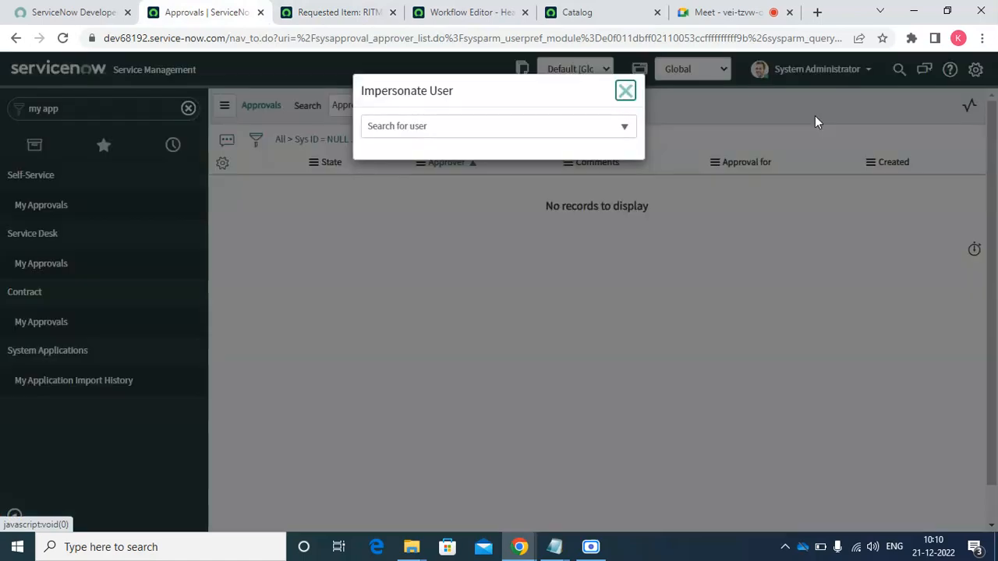
click(572, 132)
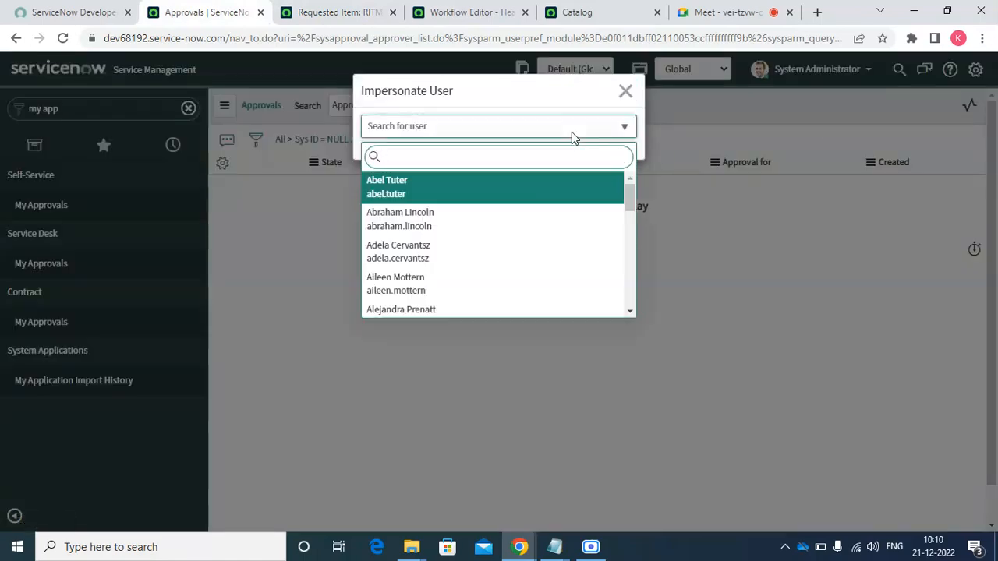
text(v)
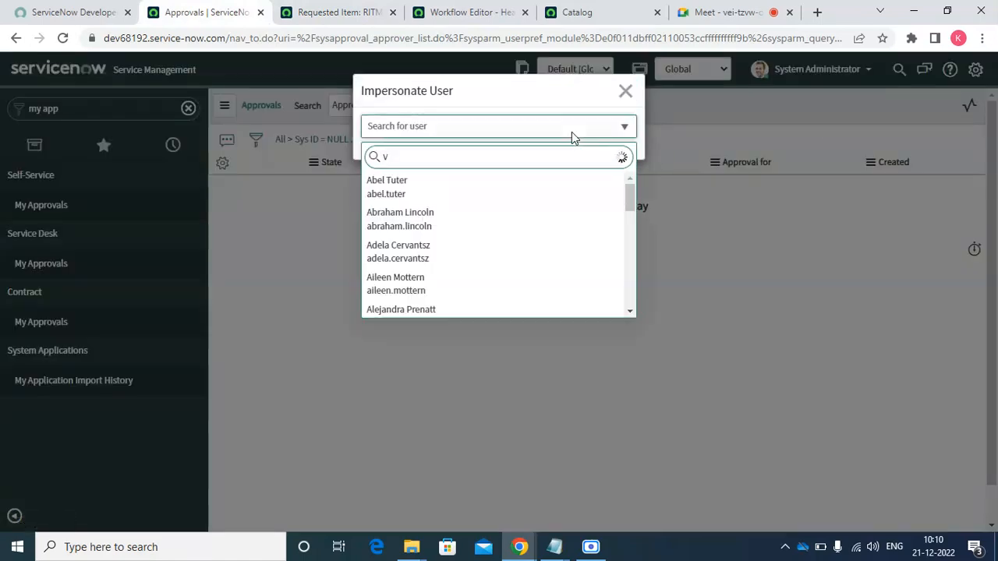
key(BackSpace)
key(ctrl+v)
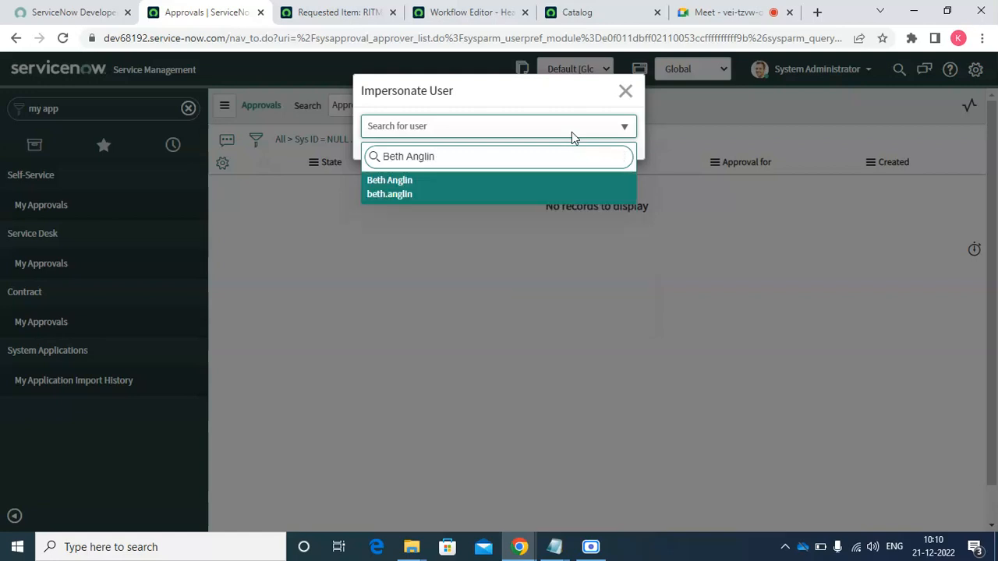
click(389, 188)
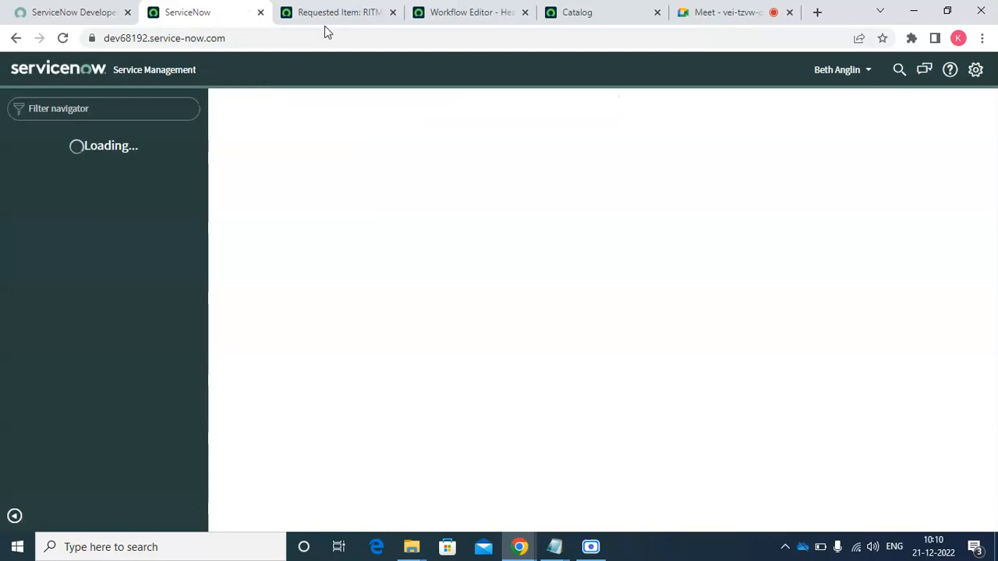
As the impersonated approver, filter the navigator for "my a" and open the Service Desk My Approvals list
click(337, 12)
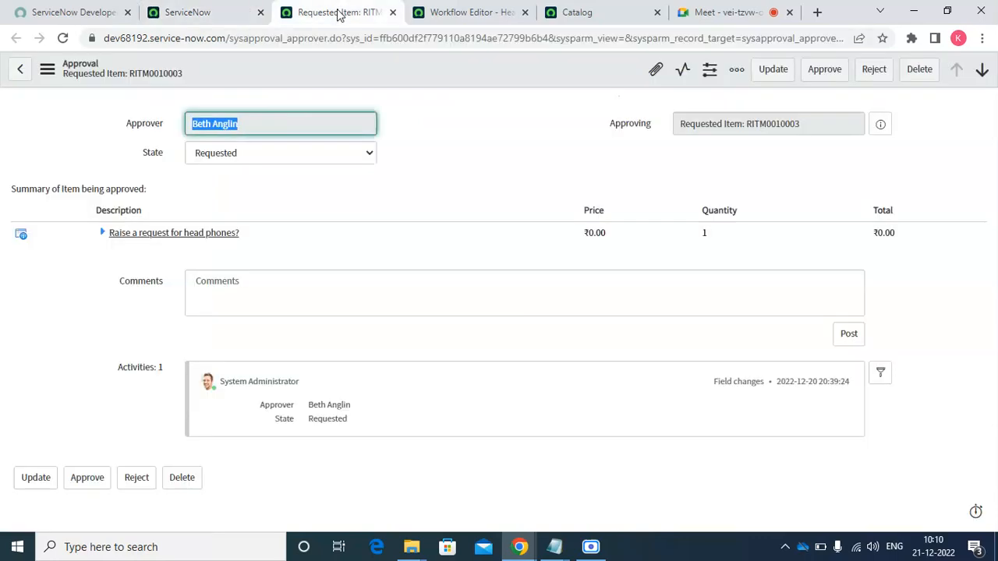
click(219, 13)
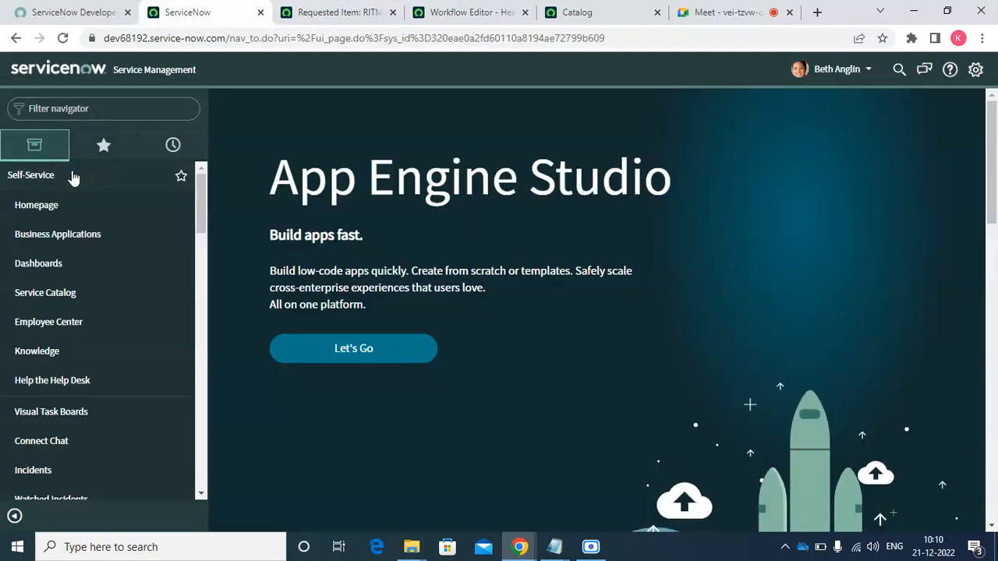
click(113, 100)
text(my)
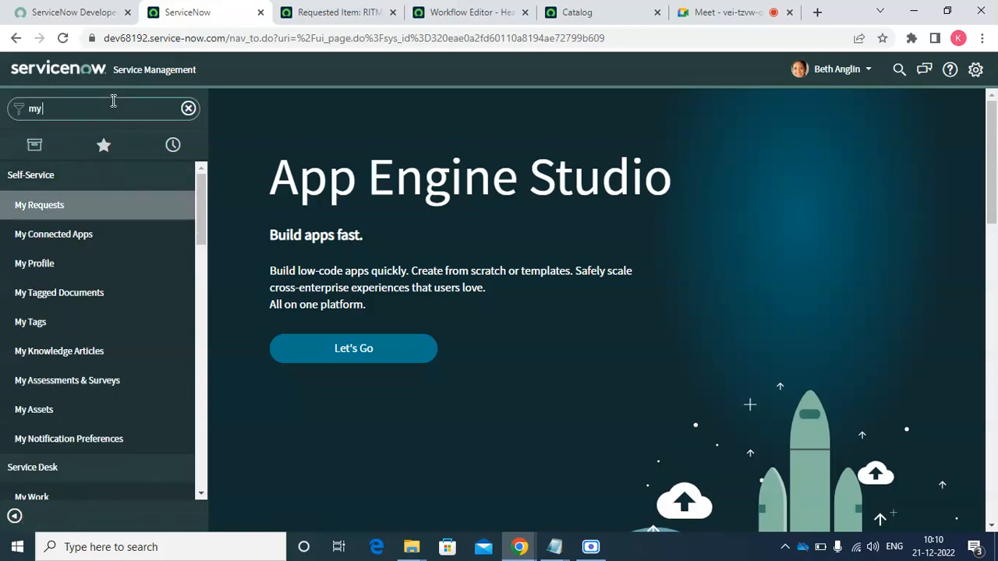
text( a)
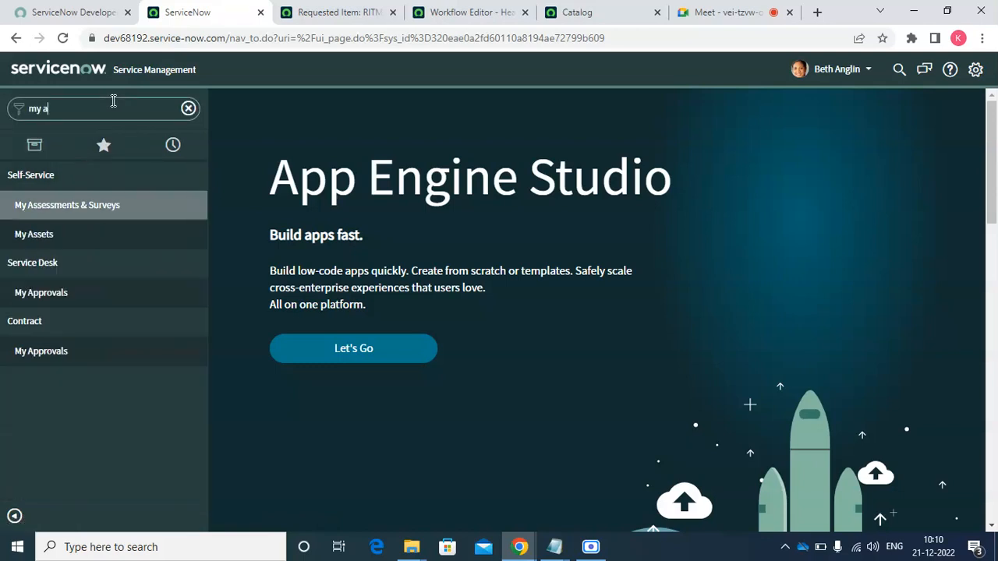
click(51, 298)
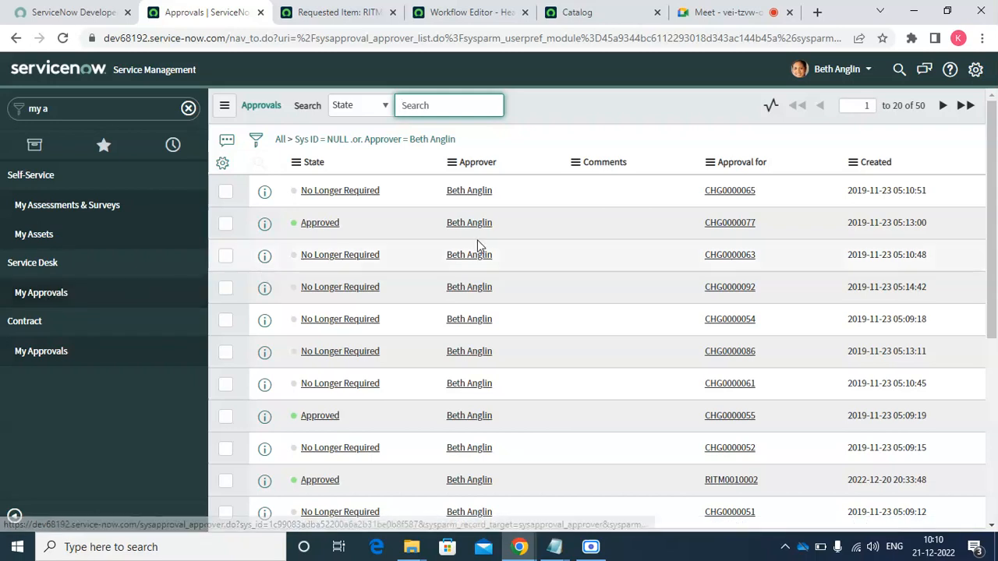
Sort the approvals by creation date, newest first, and open the new requested item's pending approval in a separate tab
click(877, 165)
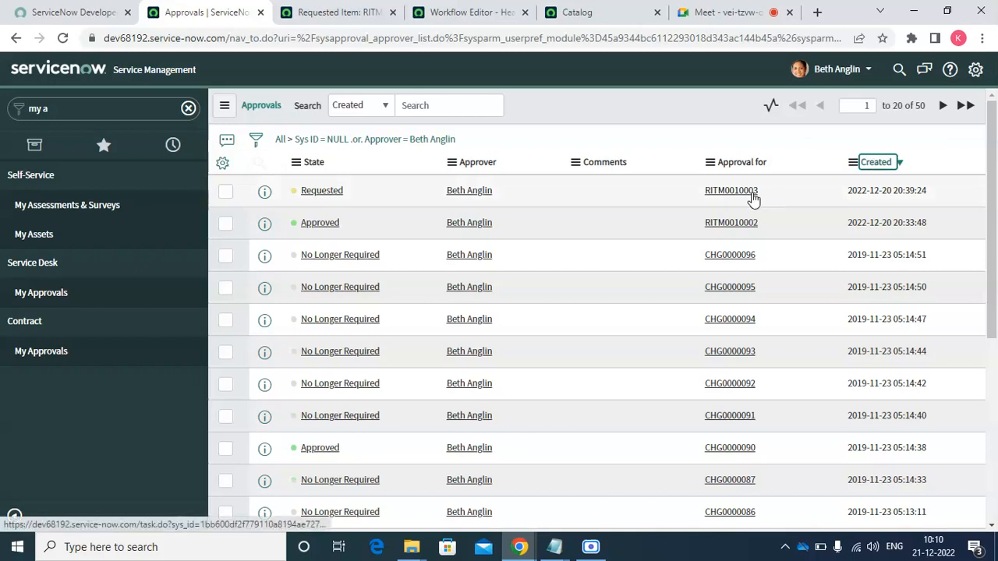
right_click(263, 190)
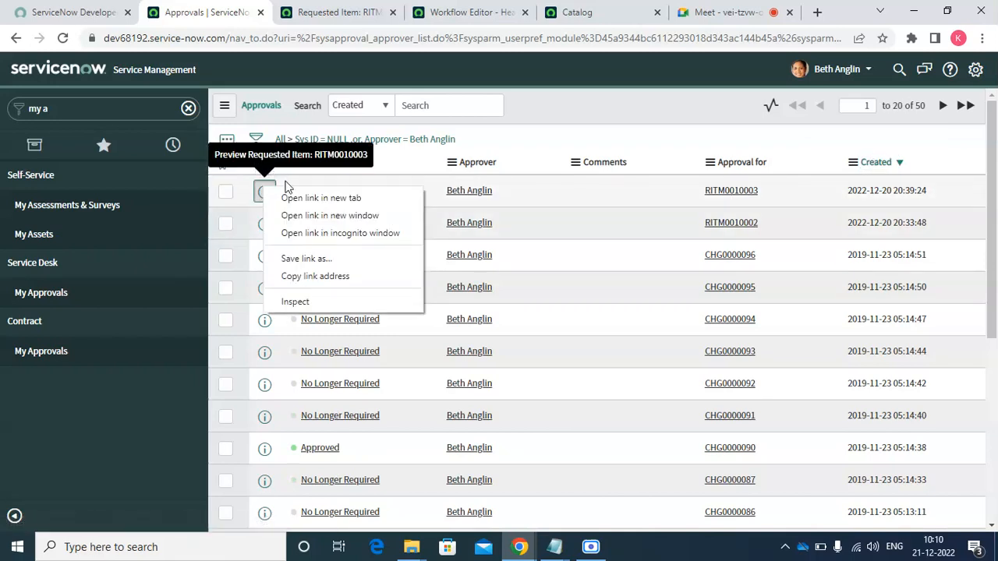
click(321, 197)
click(323, 16)
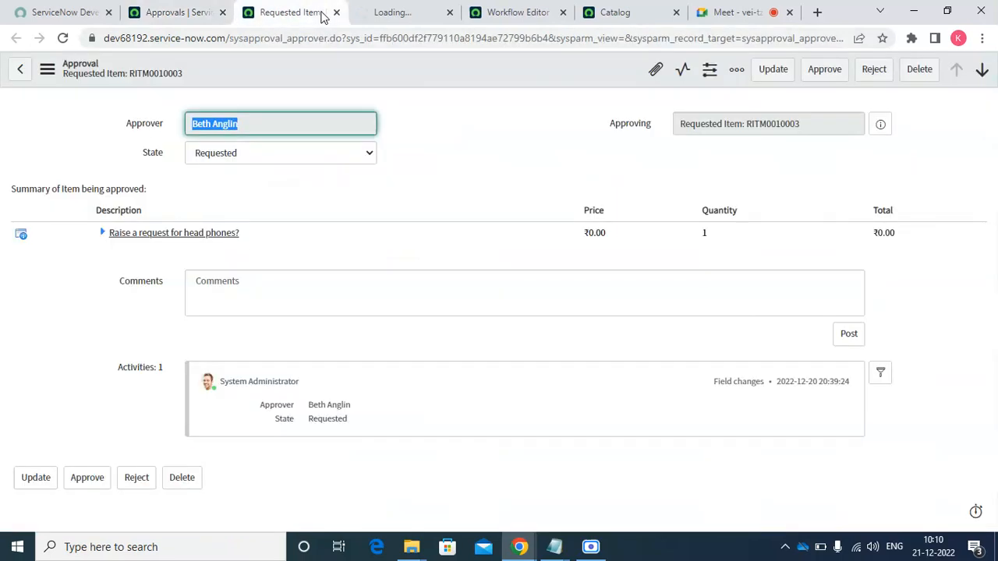
Enter the comment "lkjhvb" on the pending head phones approval and approve it, closing the leftover requested item tab
click(335, 13)
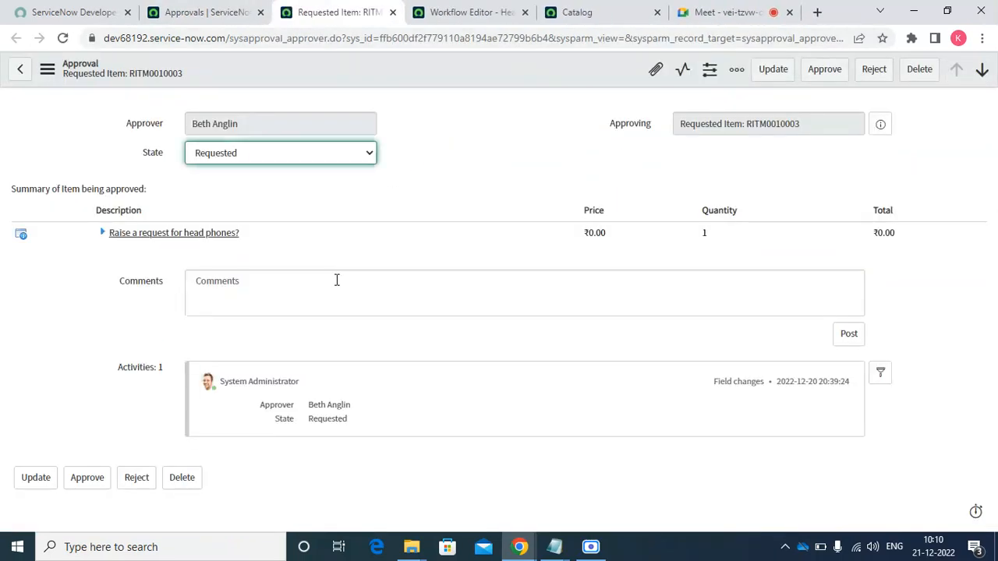
click(319, 301)
text(lkjhvb)
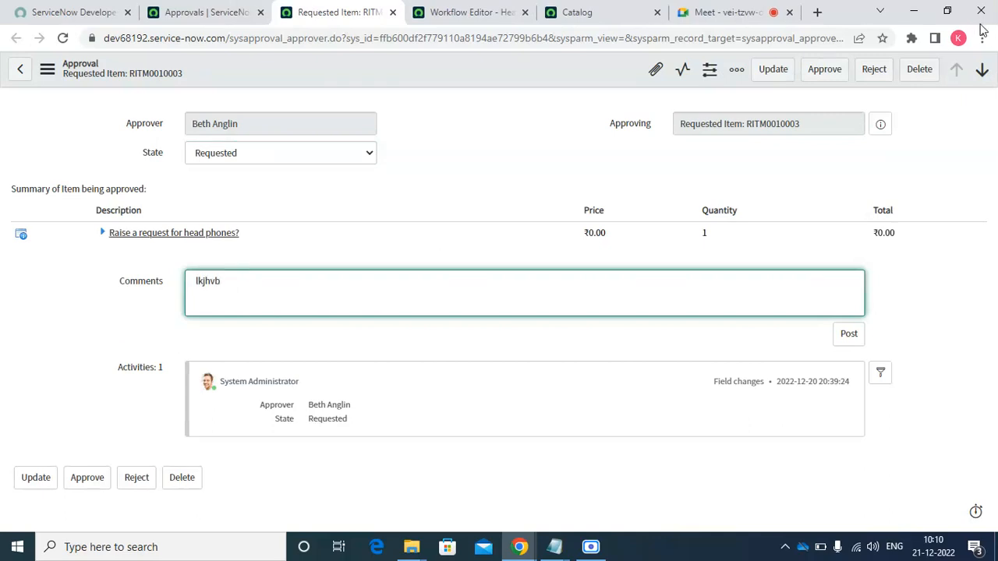
click(833, 70)
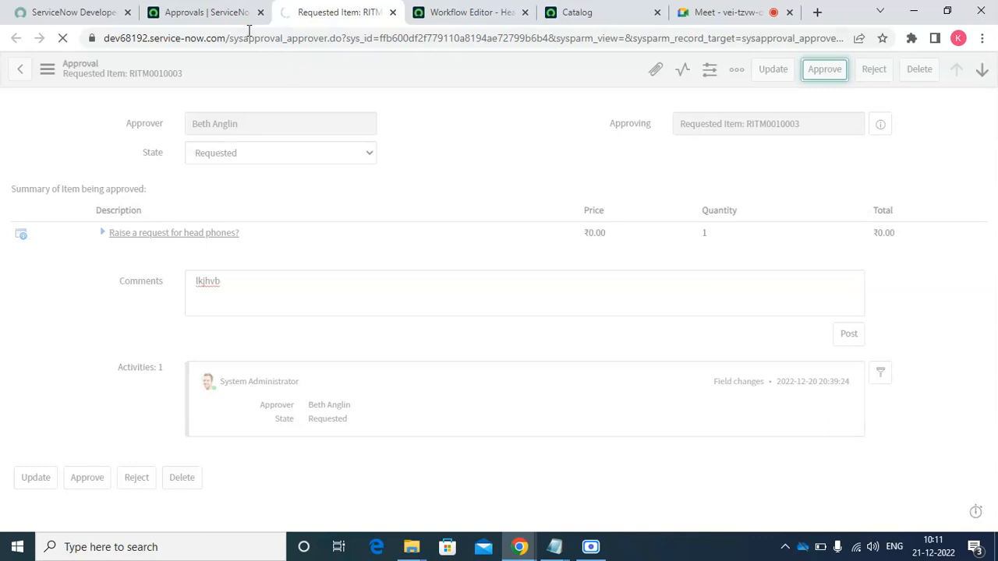
Refresh the original My Approvals list to check the state of the head phones approval
click(228, 10)
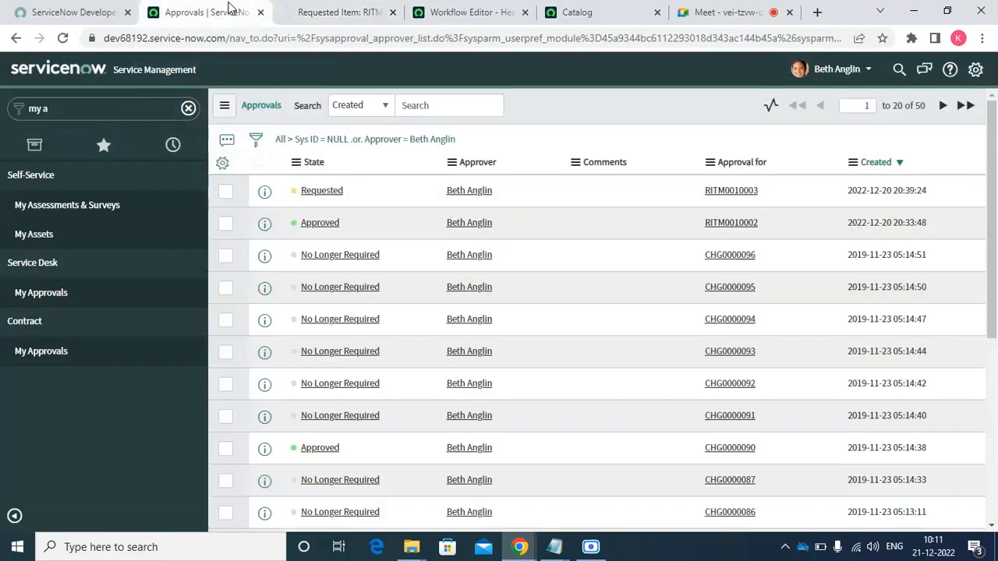
click(343, 11)
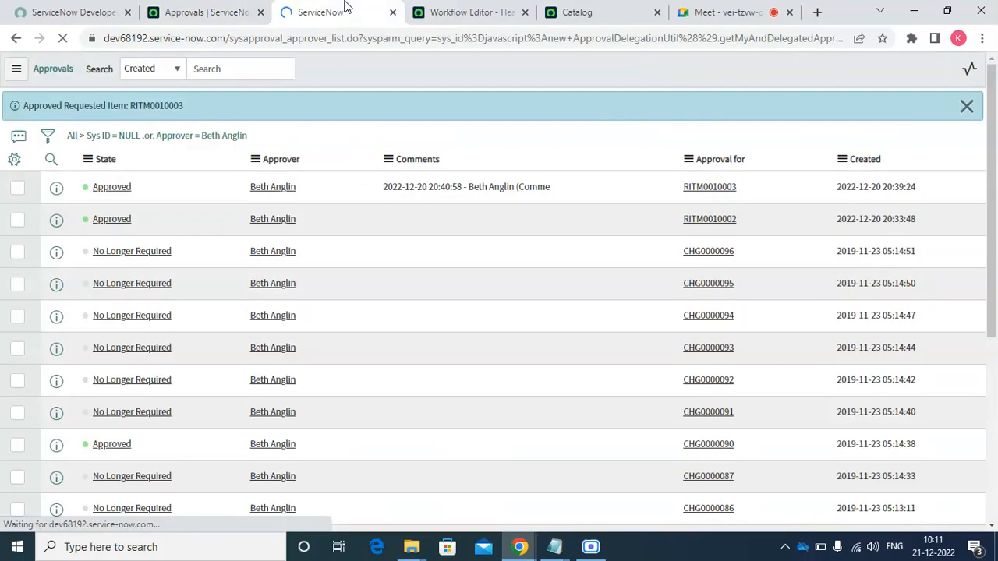
click(226, 14)
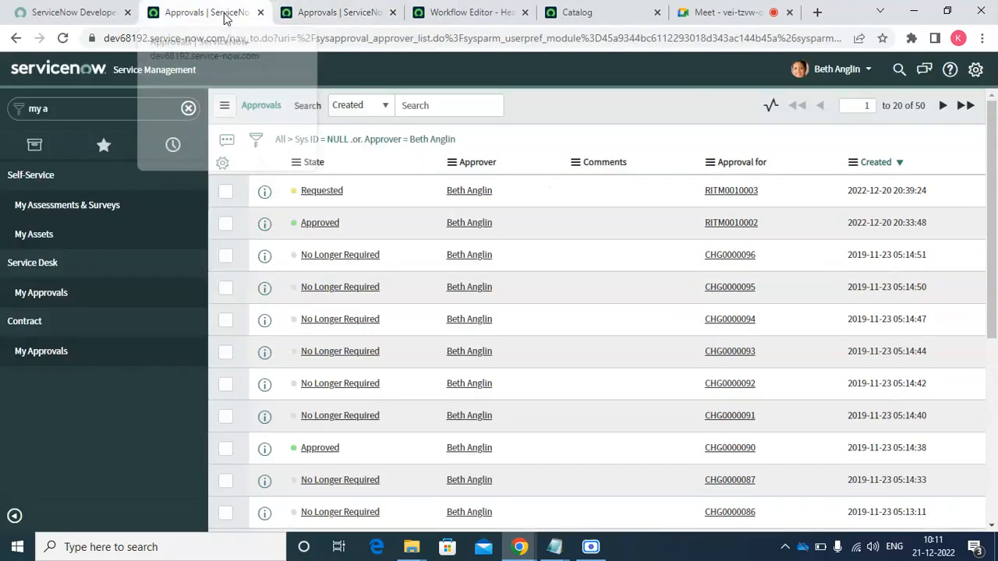
right_click(570, 102)
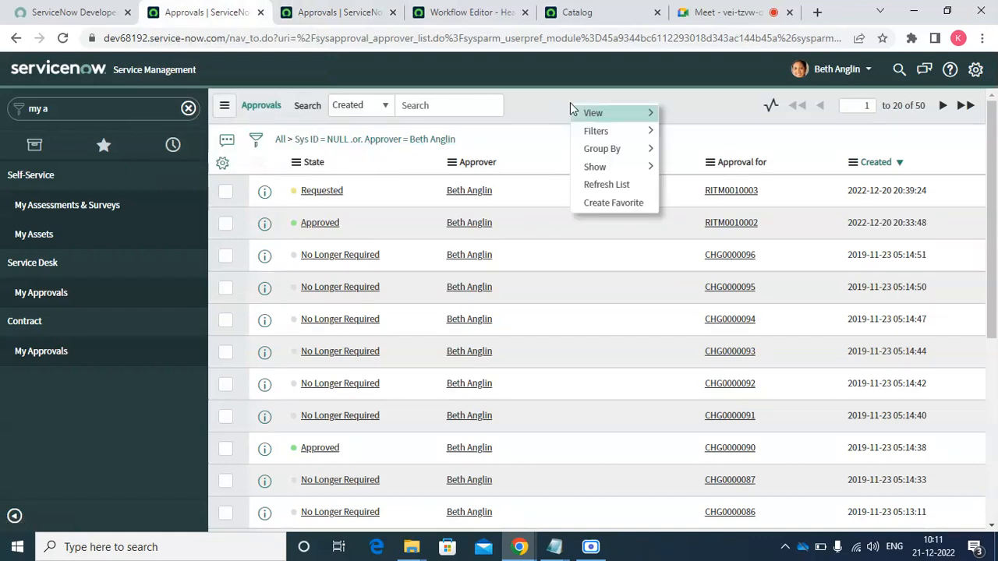
click(604, 185)
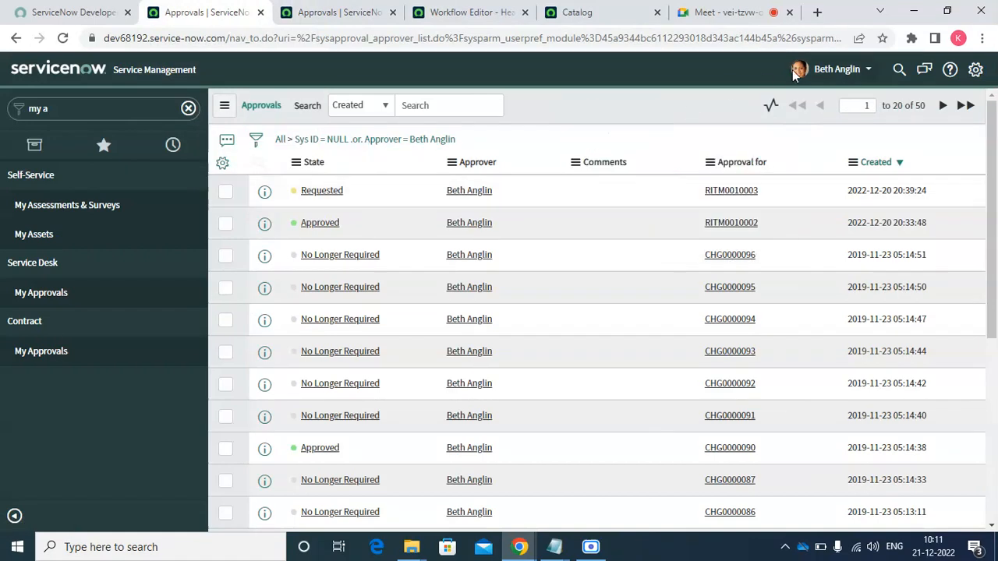
End the approver impersonation by switching back to the System Administrator account
click(794, 72)
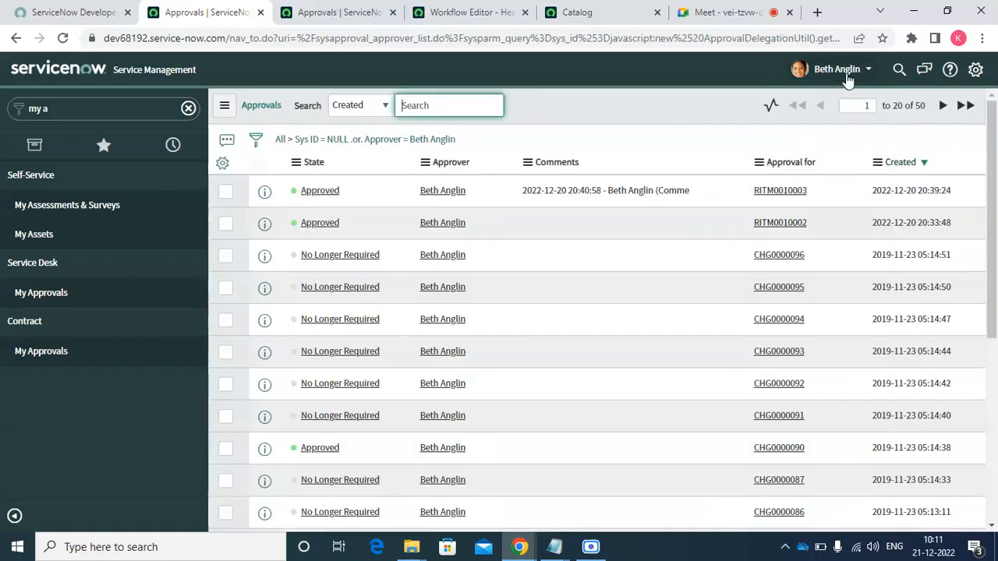
click(848, 78)
click(844, 120)
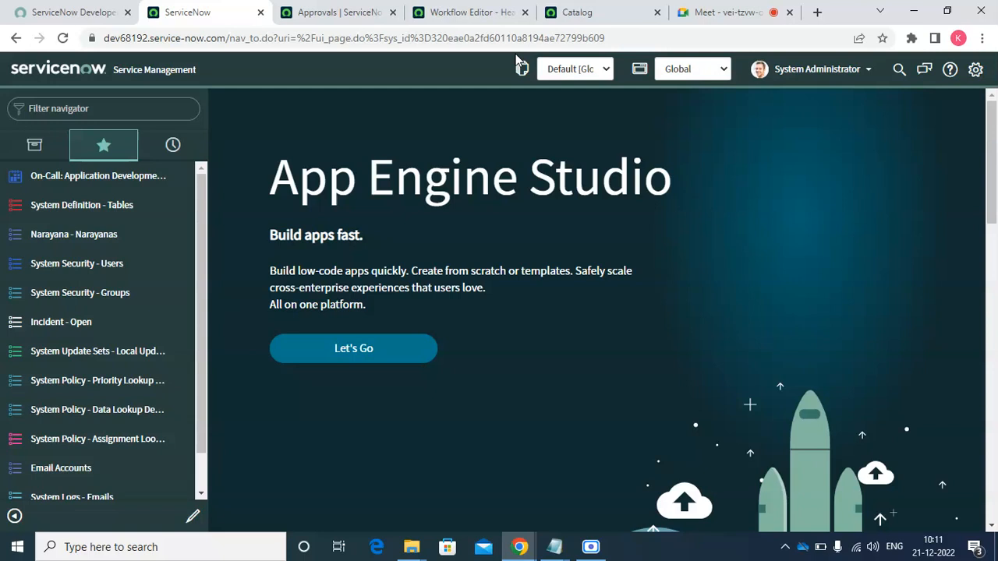
Filter the navigator for "request", open the Self-Service Requested Items list and switch it to the default view
click(131, 109)
text(te)
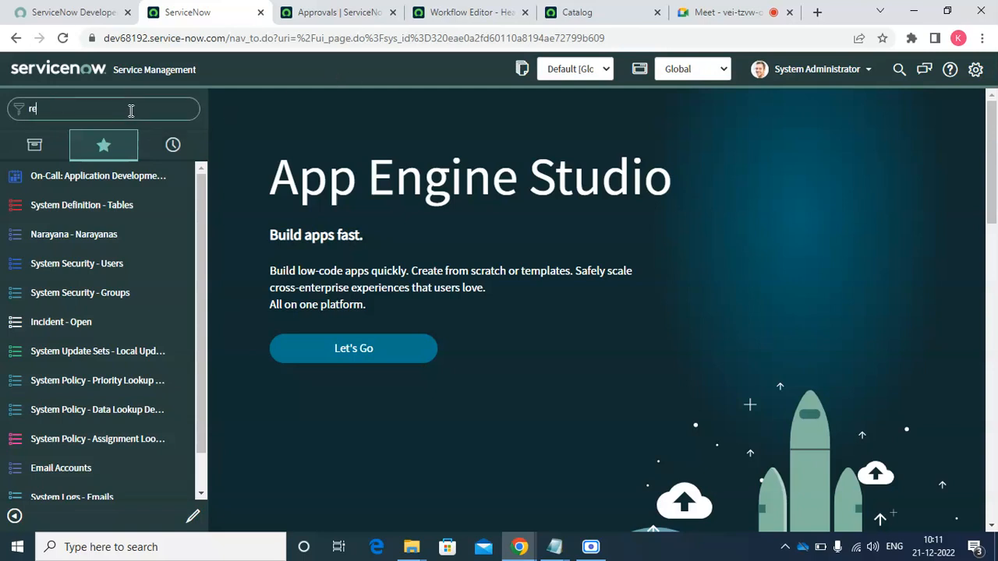
text(quest)
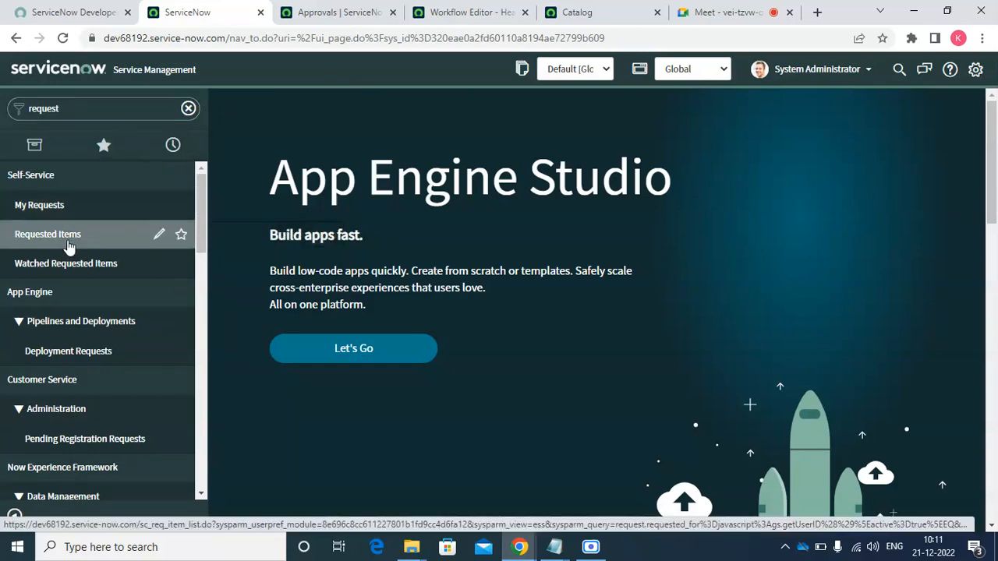
click(68, 247)
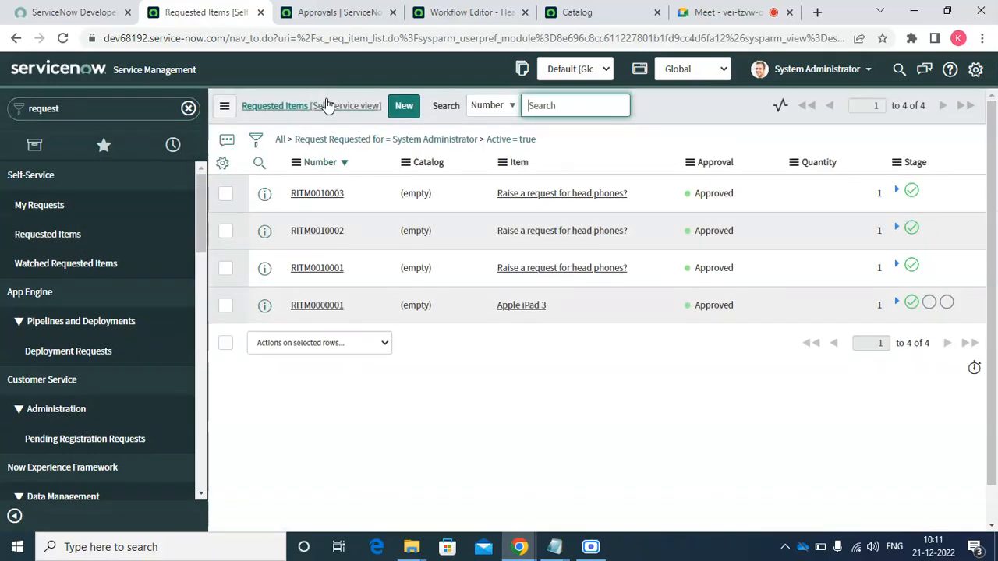
right_click(328, 105)
mouse_move(398, 110)
click(457, 112)
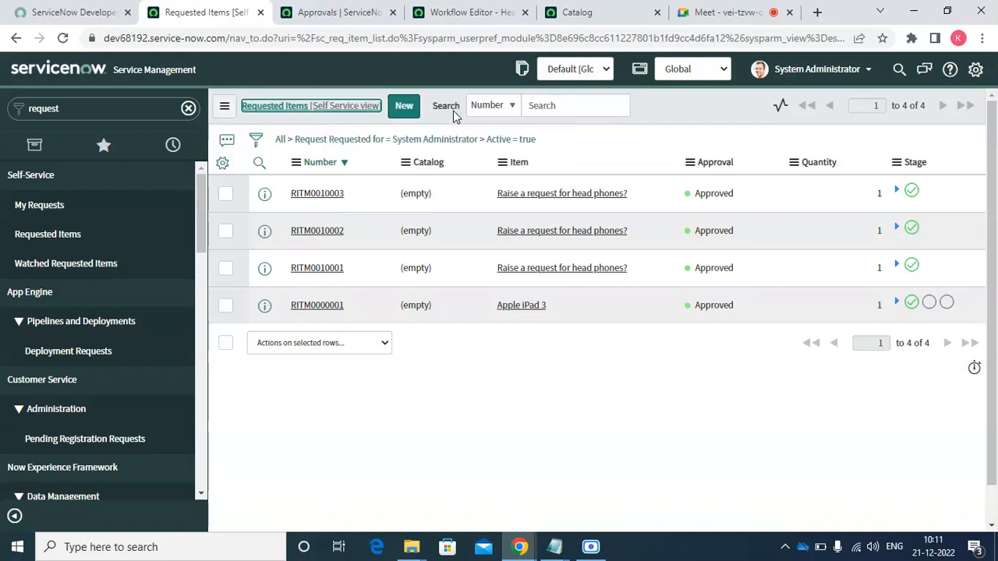
Open the newest head phones requested item in a separate tab and close the leftover Approvals and Catalog tabs
right_click(265, 205)
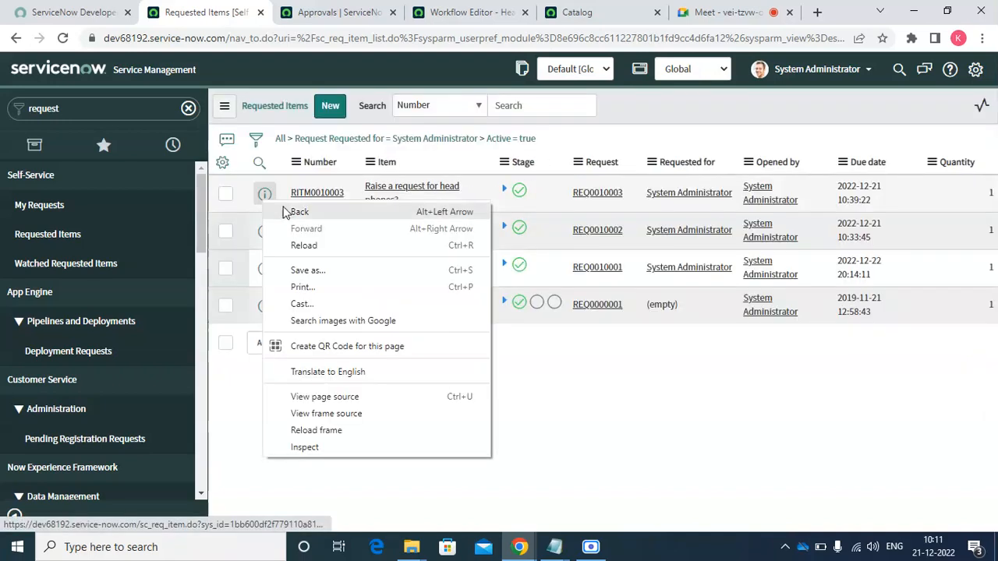
click(601, 372)
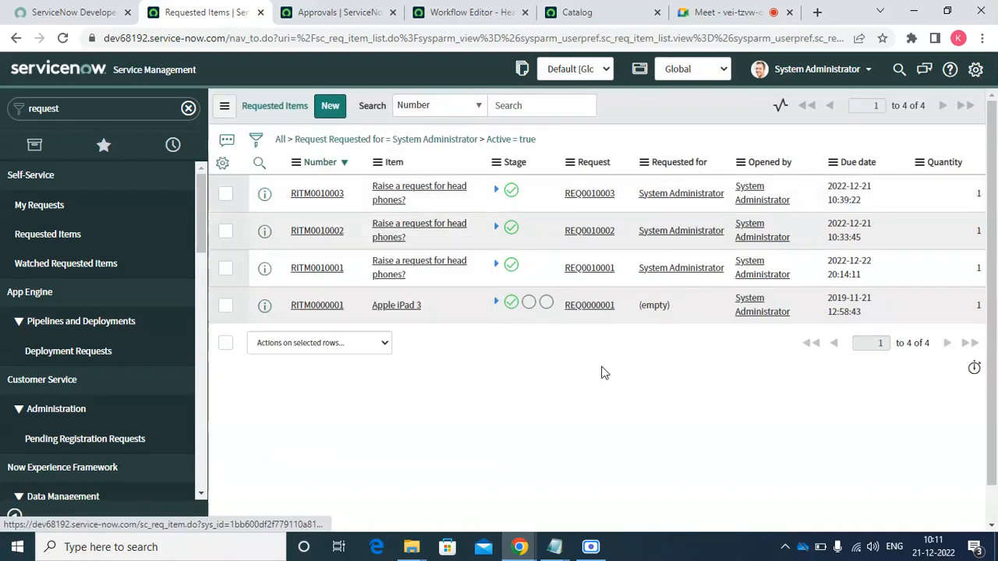
right_click(269, 200)
click(304, 209)
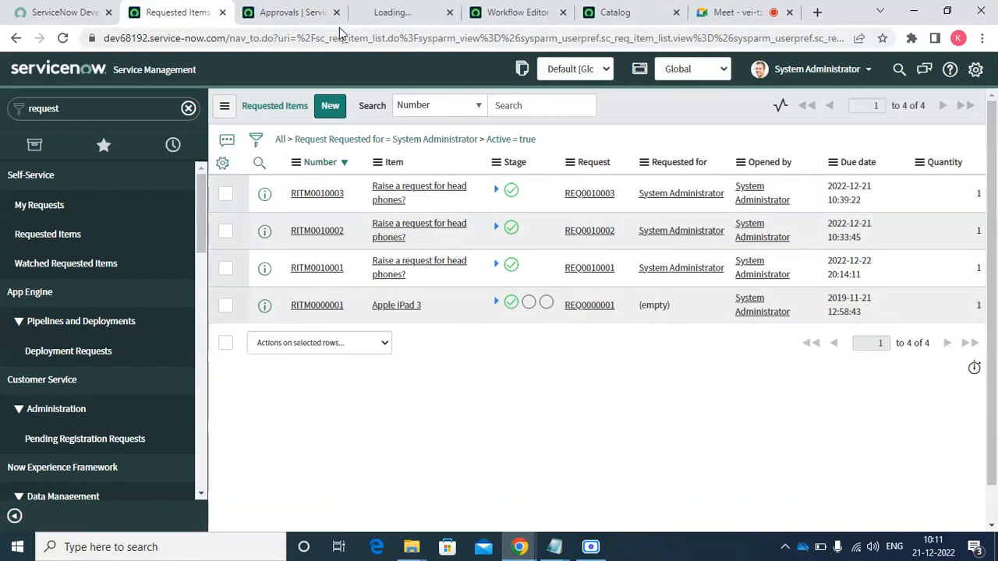
click(337, 13)
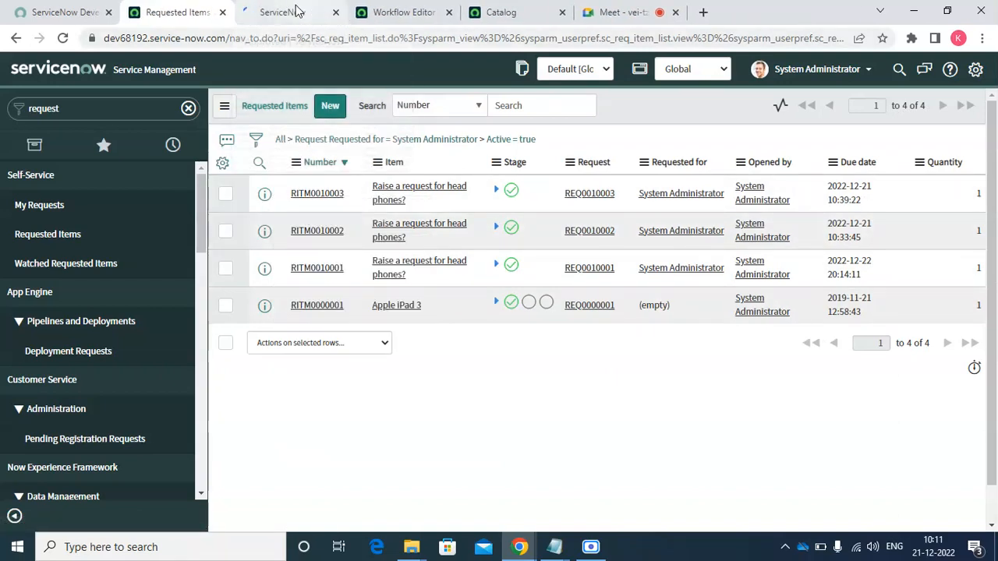
click(304, 12)
click(518, 16)
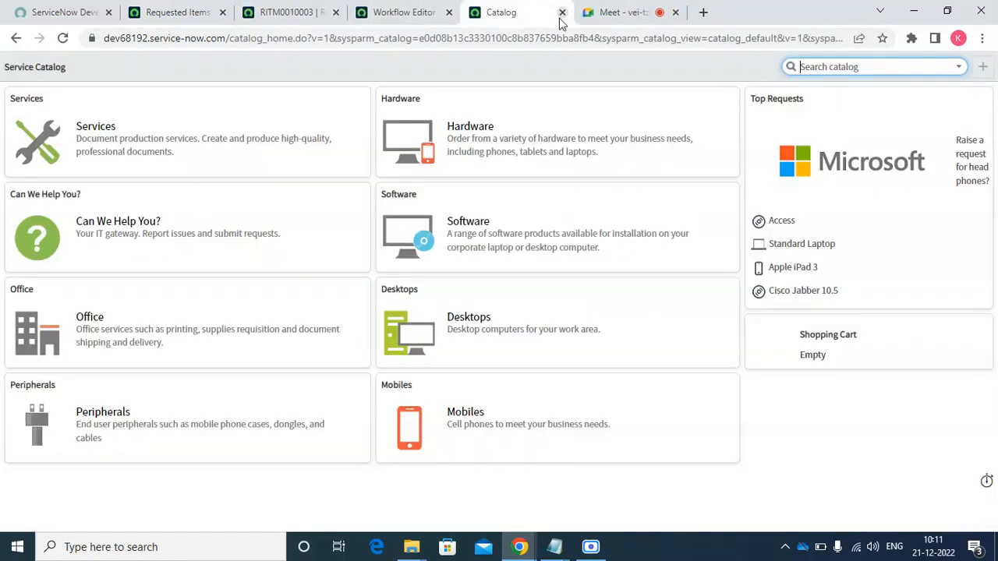
click(562, 13)
click(330, 12)
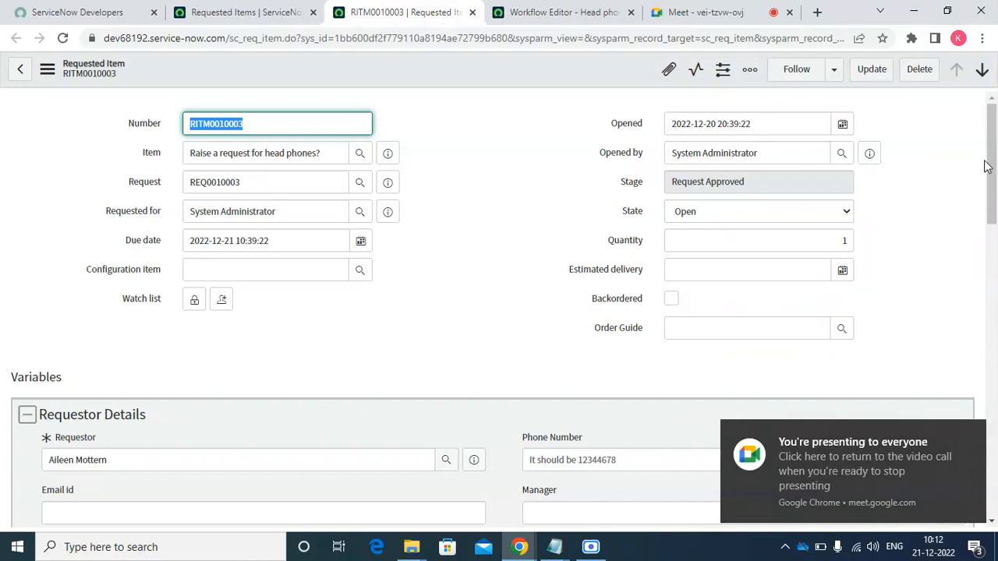
Open the requested item's "Headphones assigning task" catalog task in a separate tab and compare it with the published workflow diagram
drag(989, 166, 994, 433)
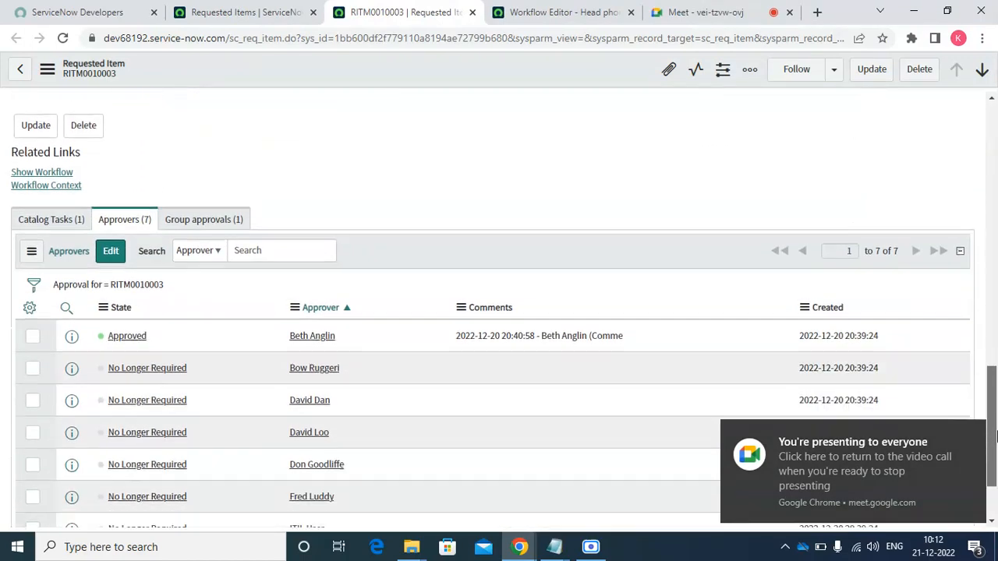
click(60, 220)
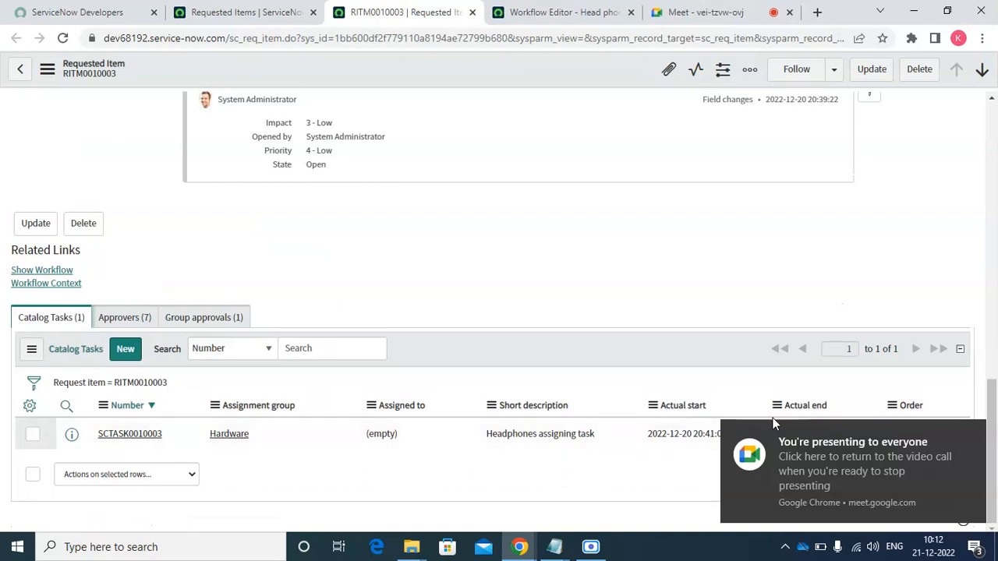
click(971, 438)
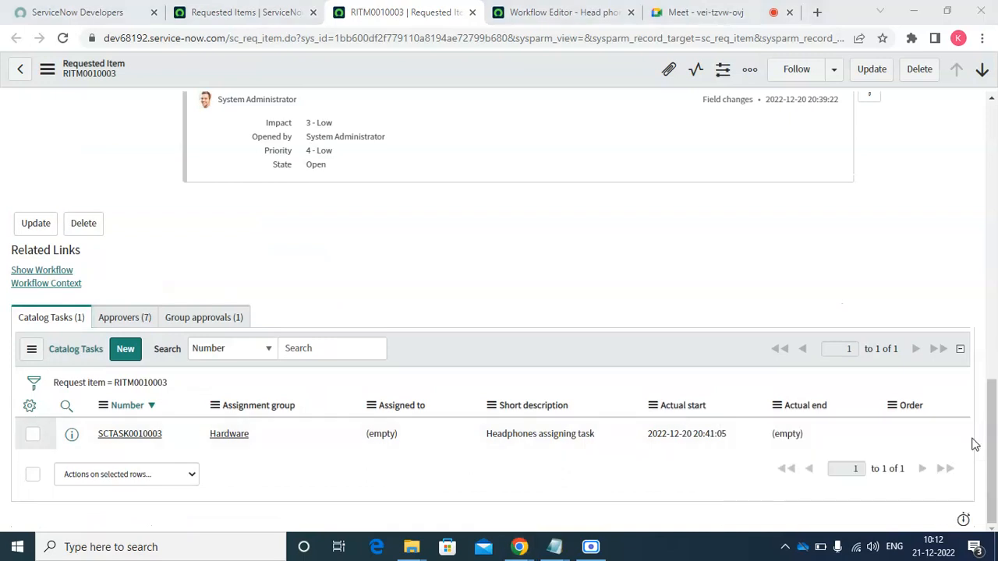
right_click(74, 438)
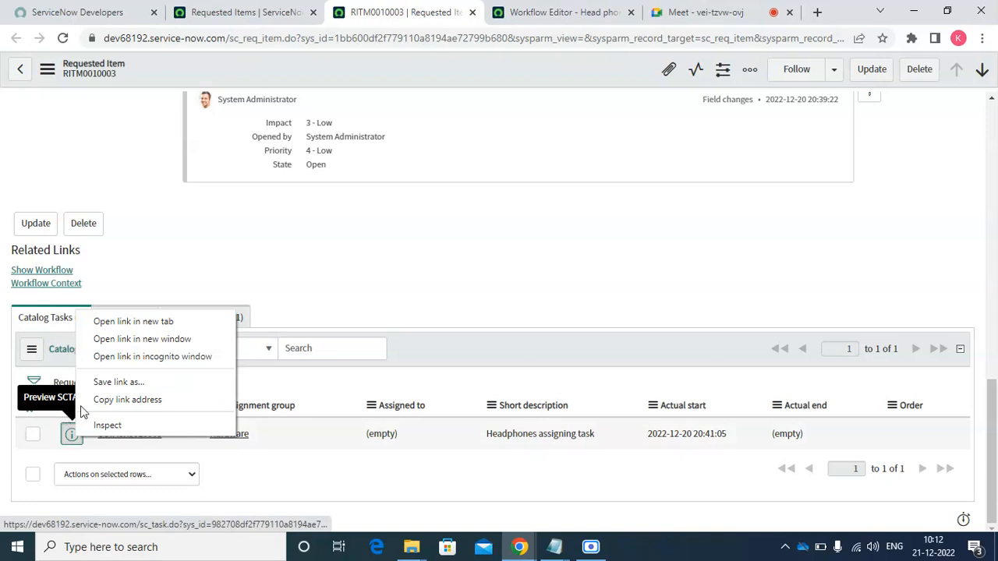
click(141, 320)
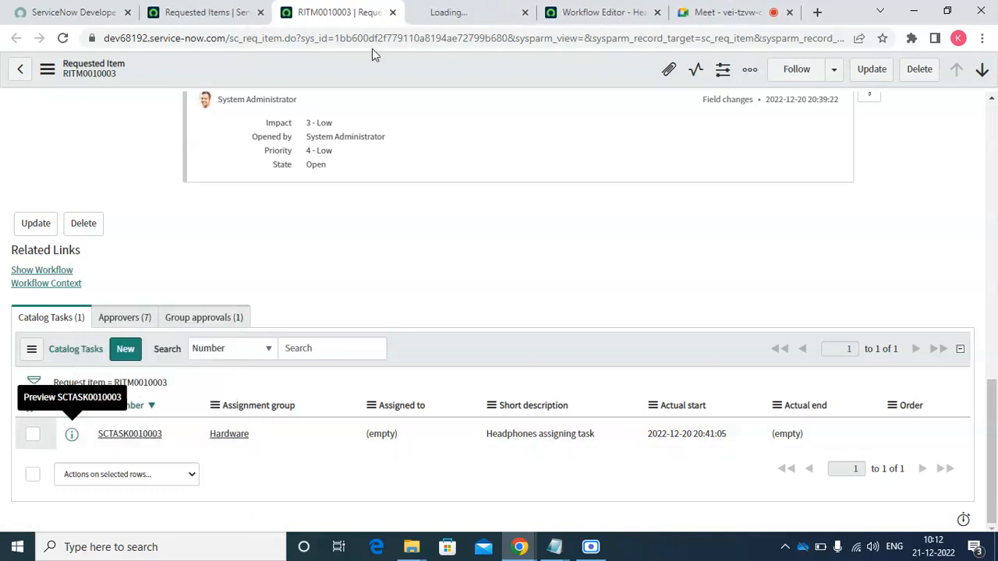
click(448, 22)
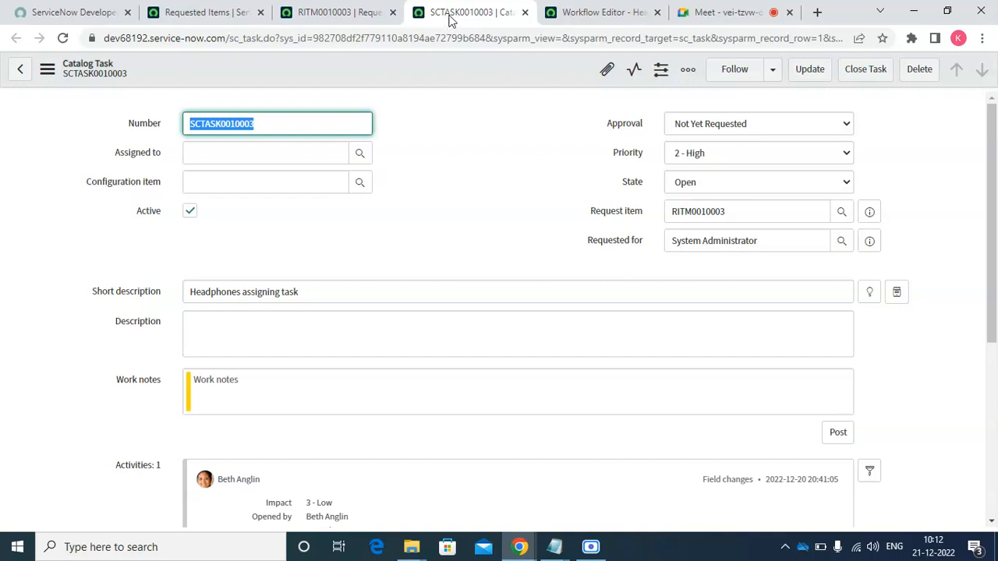
click(570, 21)
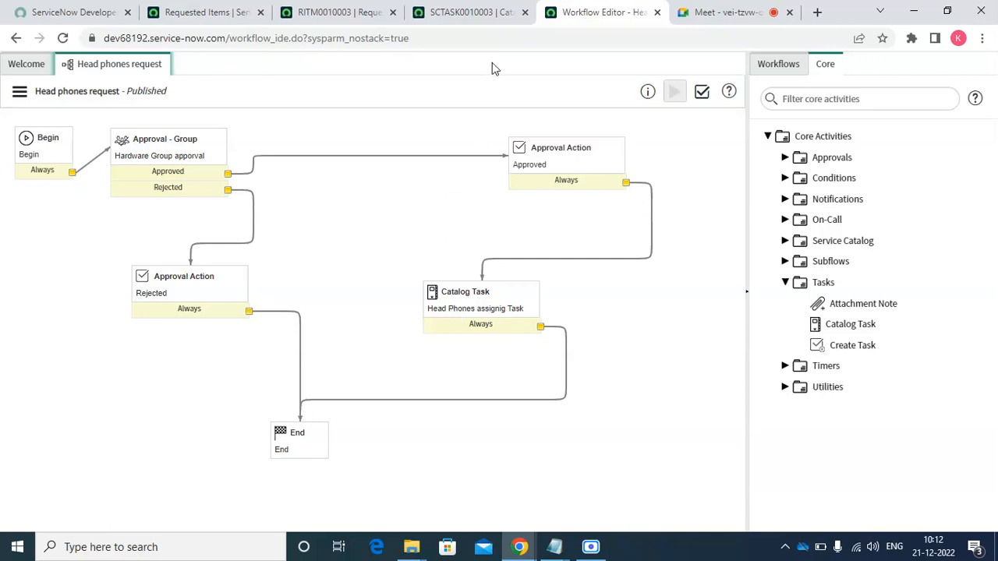
click(504, 6)
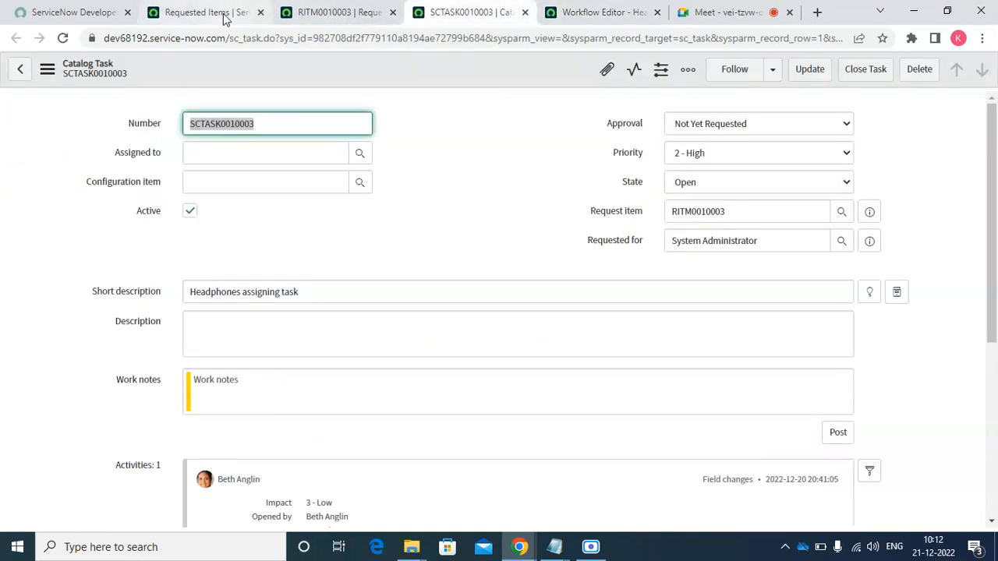
Open the "Raise a request for head phones?" catalog item from the Requested Items list and try it out
click(224, 17)
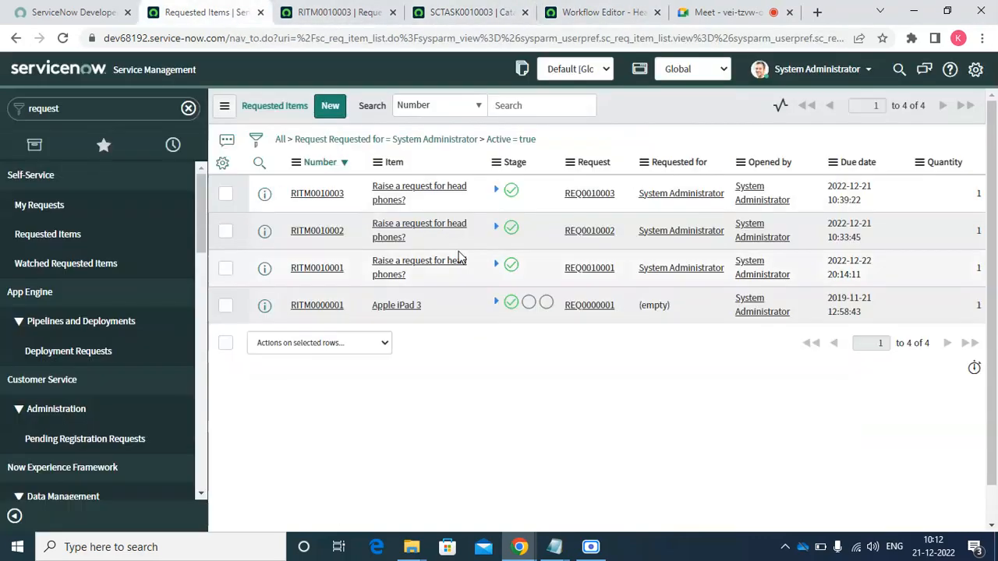
click(400, 201)
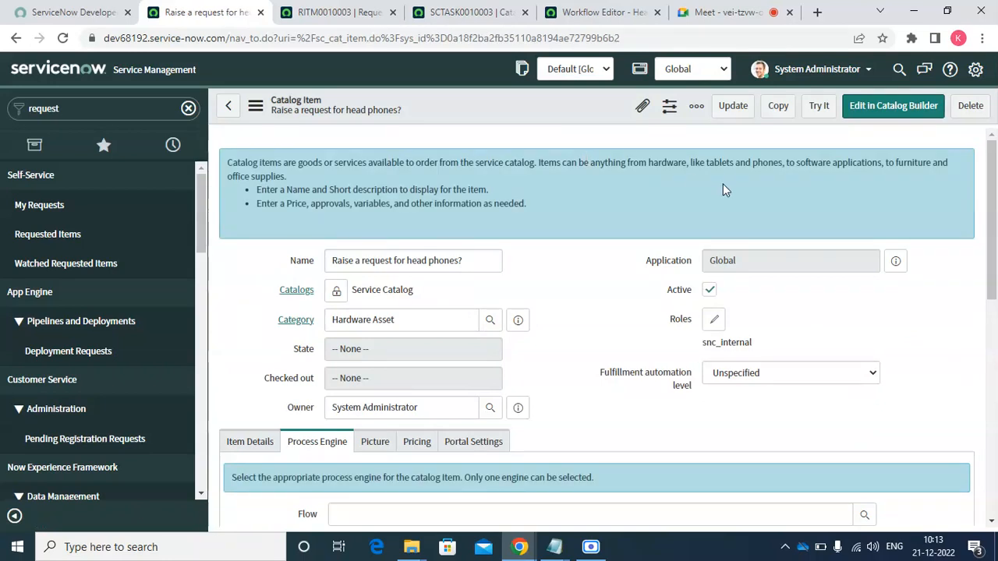
click(820, 105)
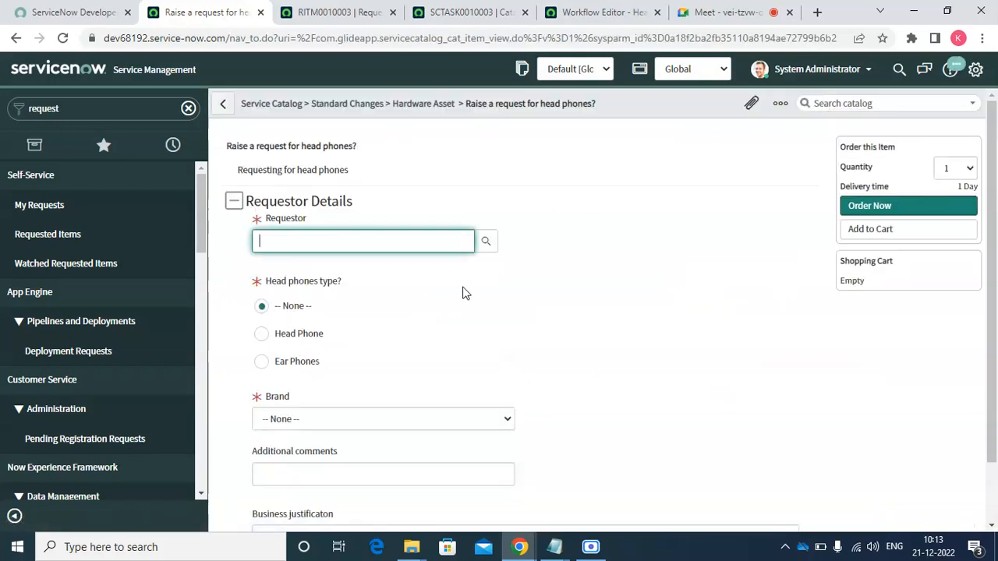
Choose the second listed user as requestor, set the head phones type to Head Phone and the brand to Dell
click(484, 245)
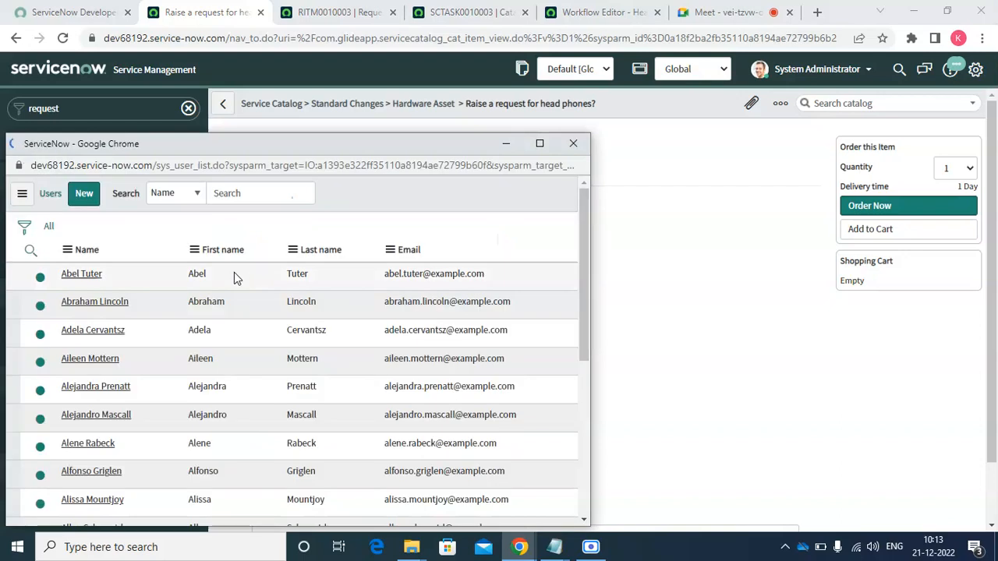
click(95, 304)
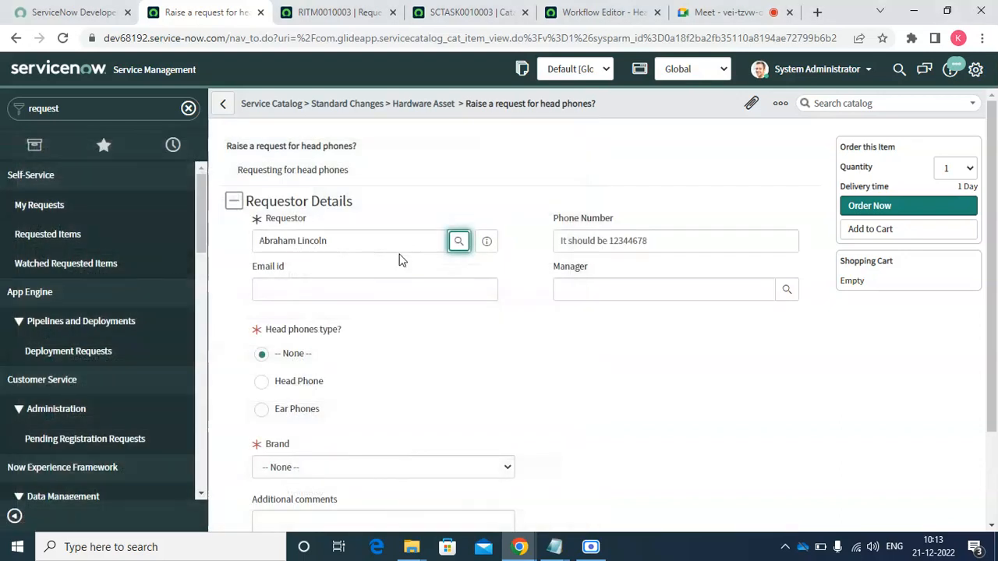
click(283, 381)
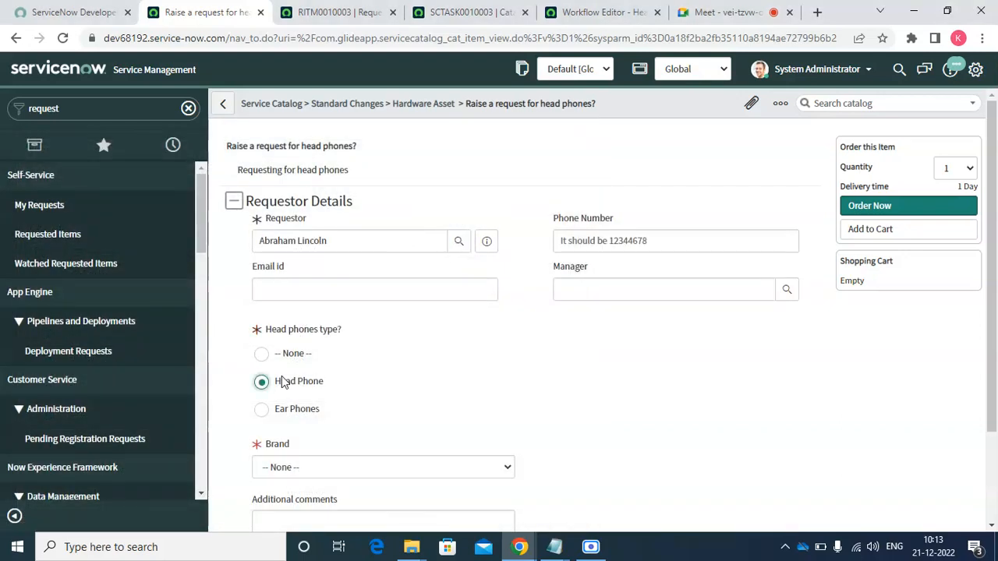
click(269, 465)
click(287, 436)
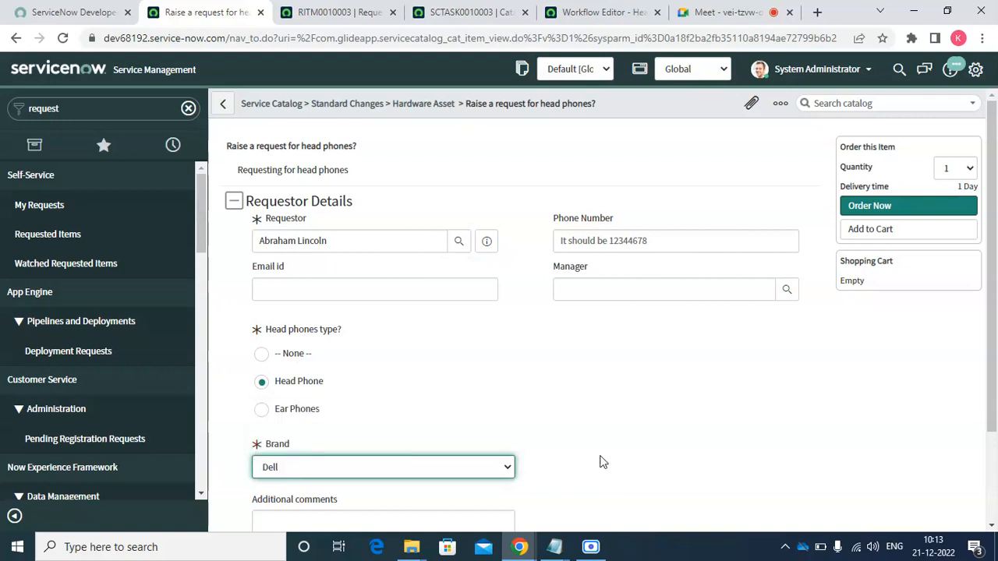
Order the filled-in head phones request and open the resulting requested item
click(992, 528)
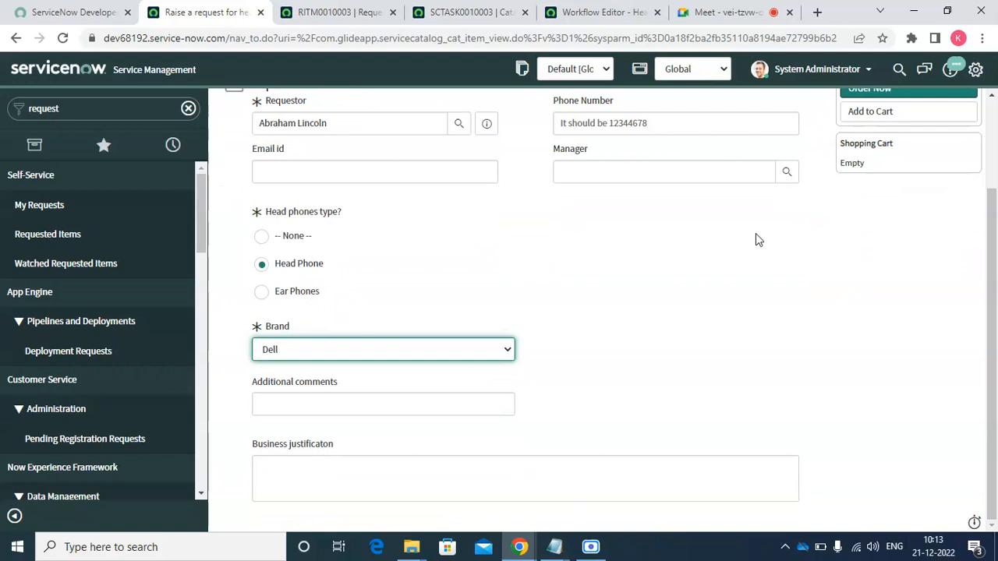
click(992, 94)
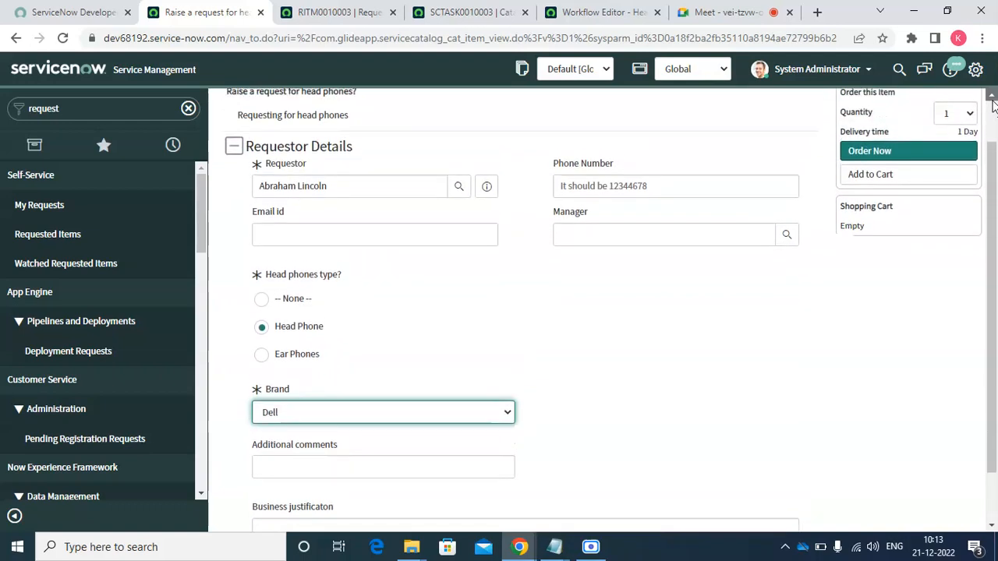
click(873, 177)
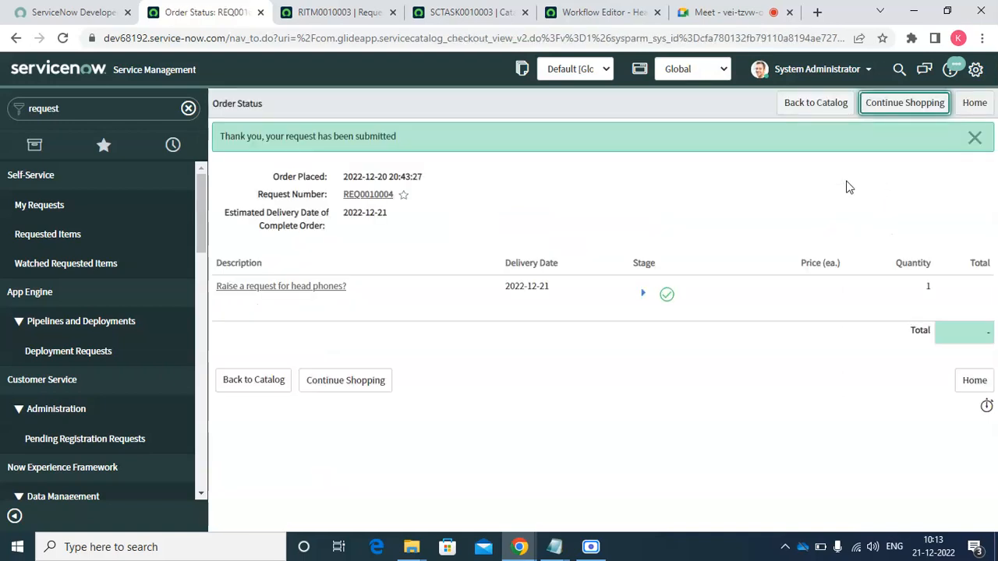
click(310, 288)
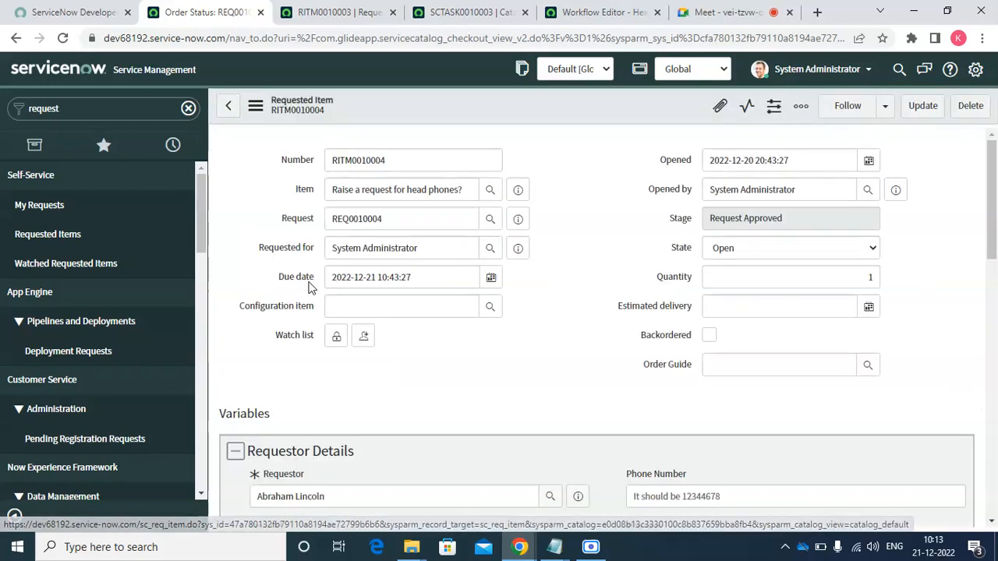
Reject the first listed approver's approval on the new head phones requested item
click(992, 520)
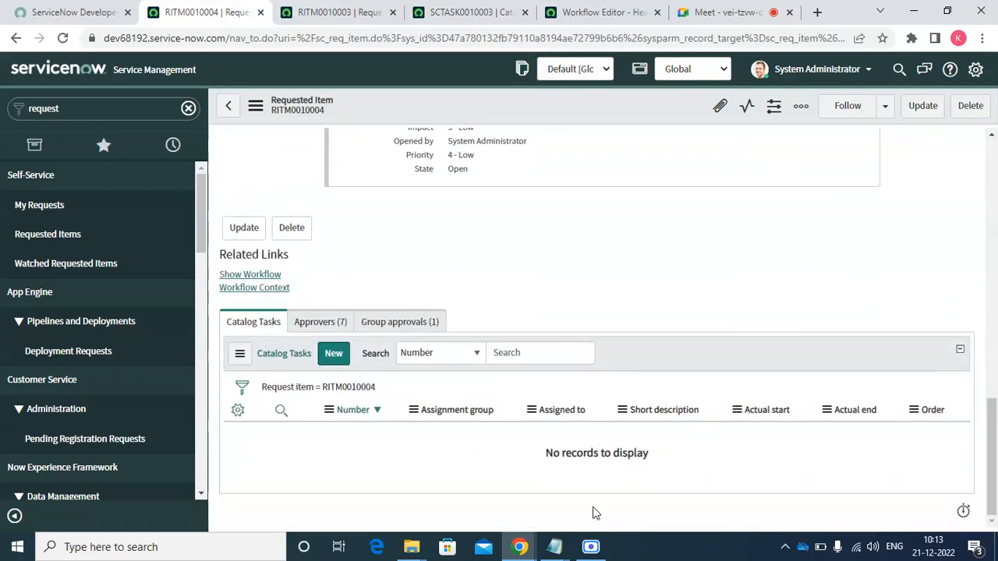
click(319, 321)
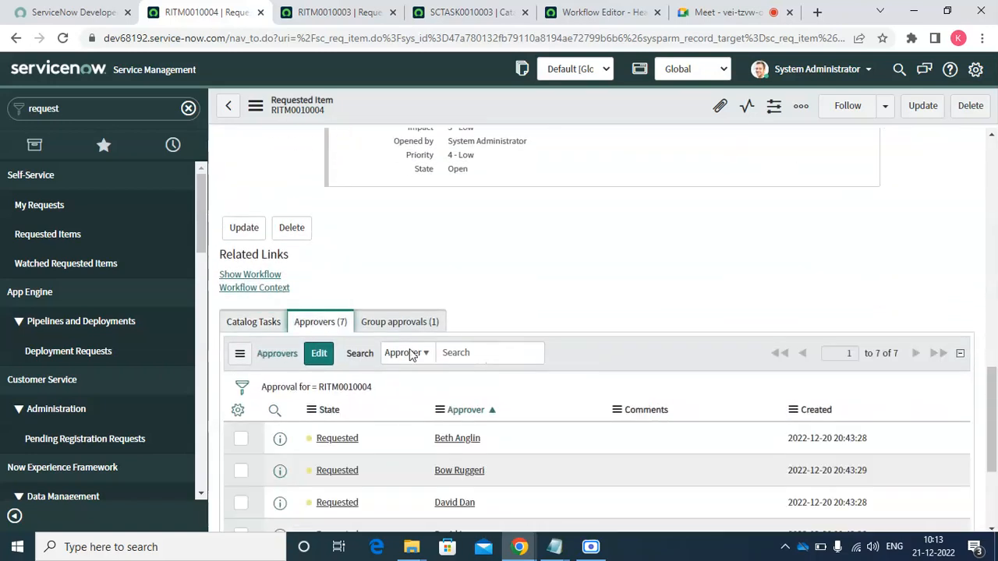
right_click(334, 449)
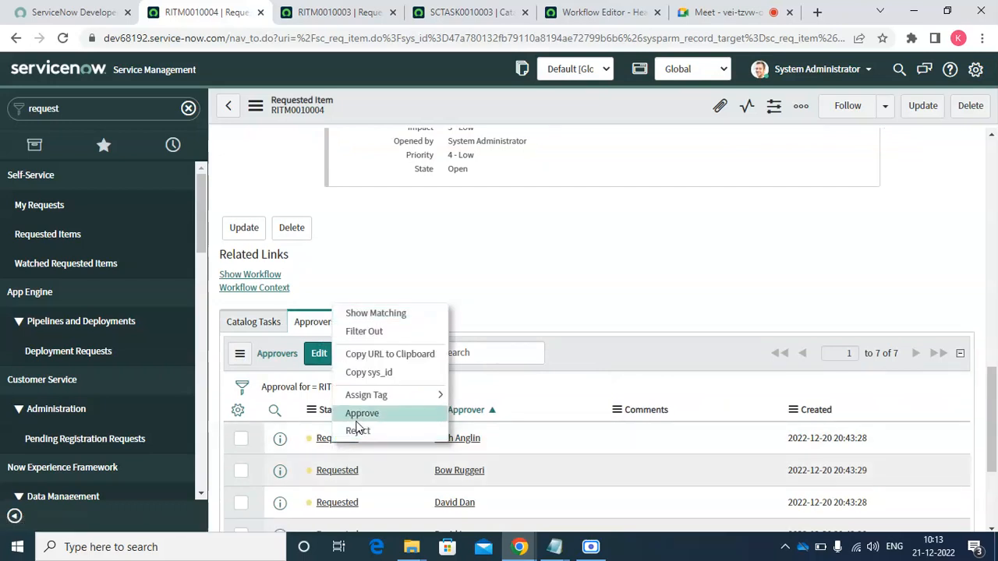
click(356, 433)
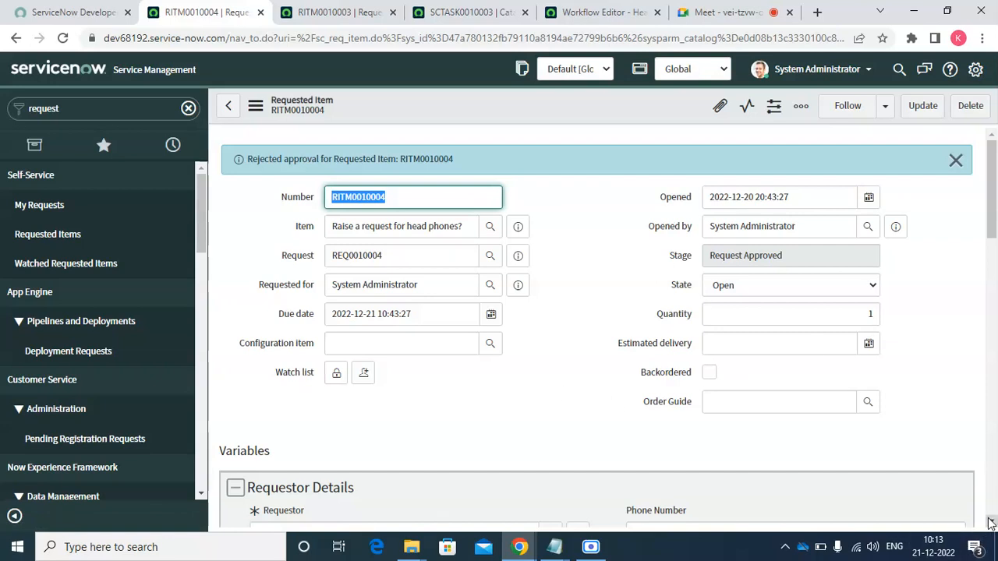
Show the rejected item's workflow, examine the path from group approval to End, and close the diagram
scroll(990, 522, down, 10)
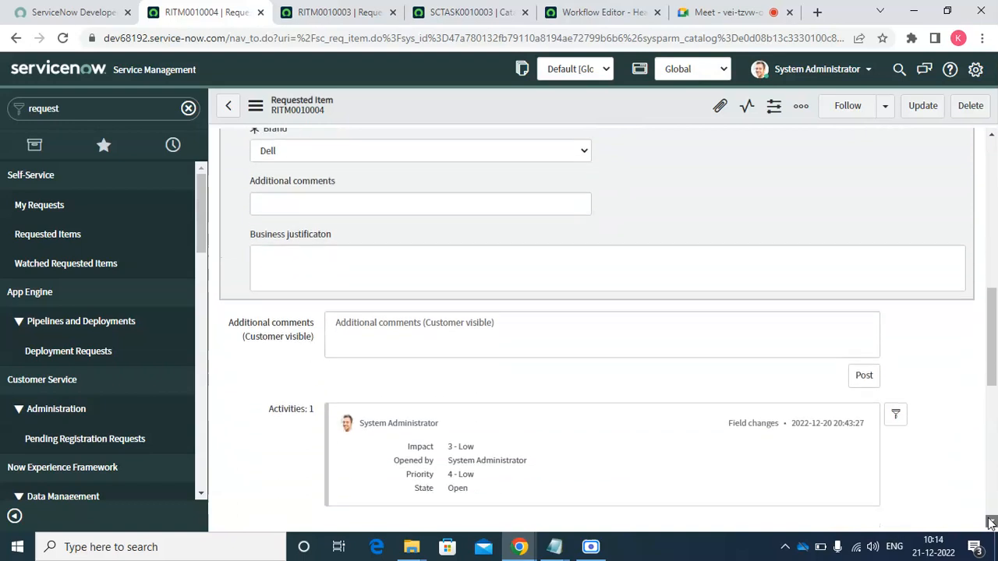
scroll(991, 522, down, 3)
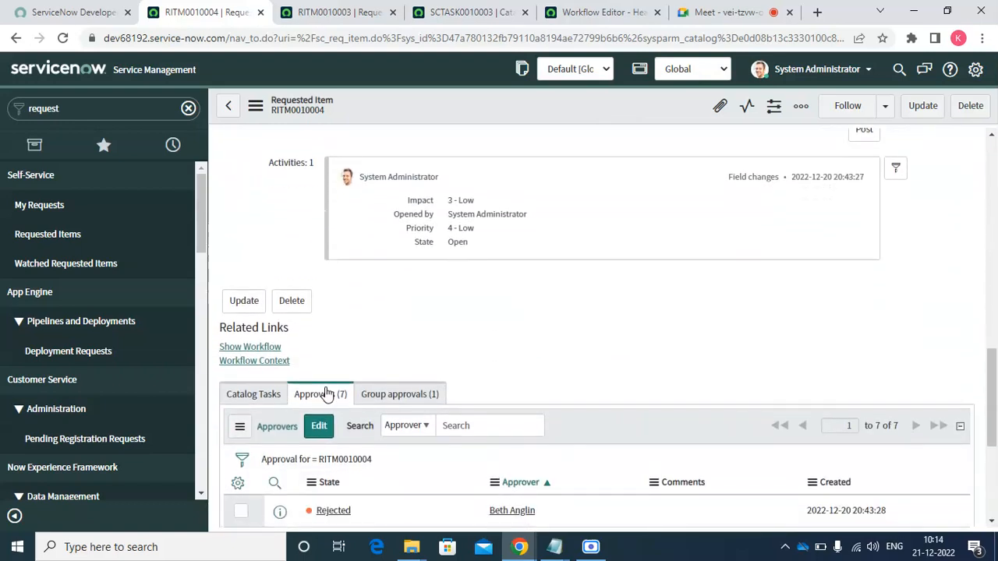
click(252, 359)
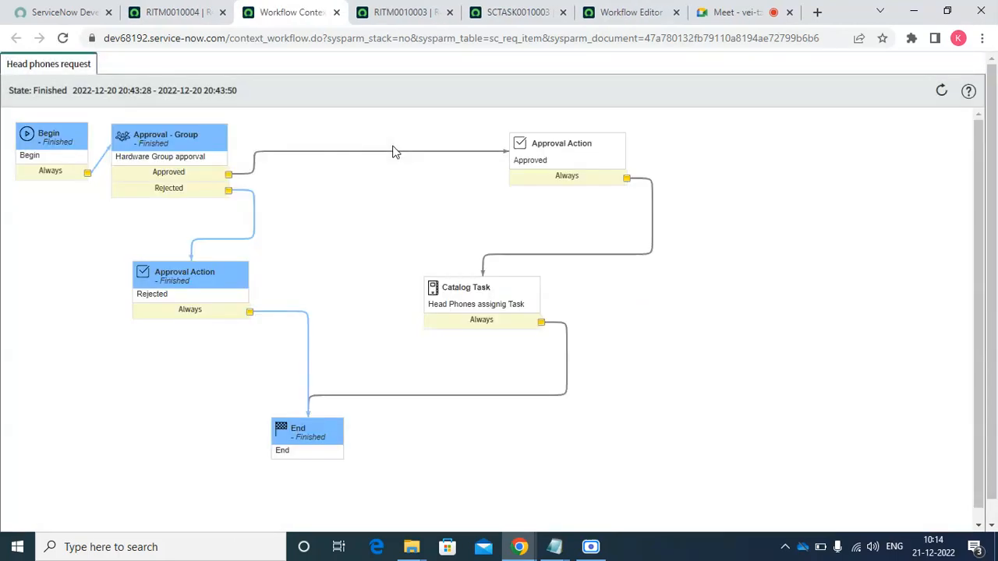
mouse_move(156, 161)
mouse_move(337, 456)
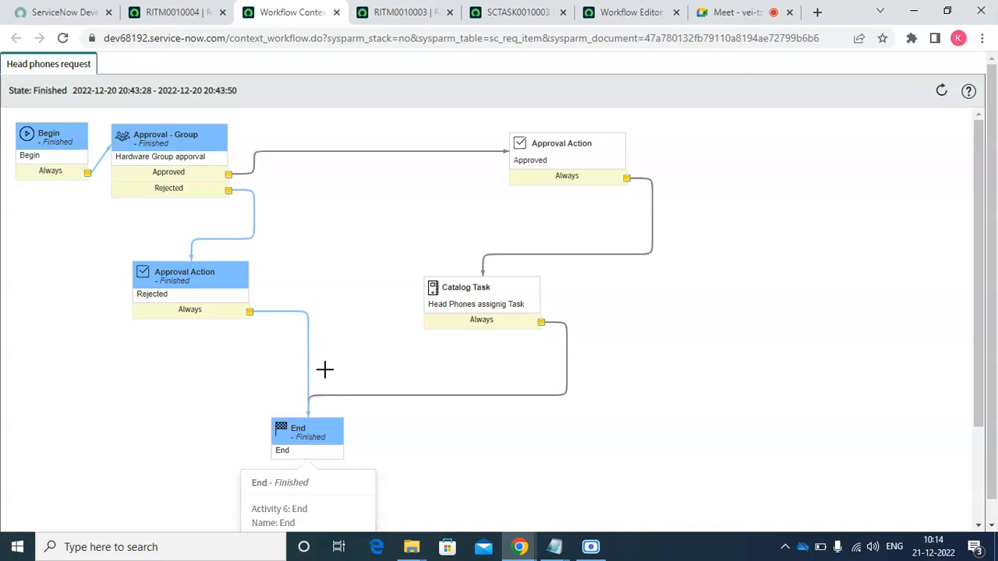
click(336, 13)
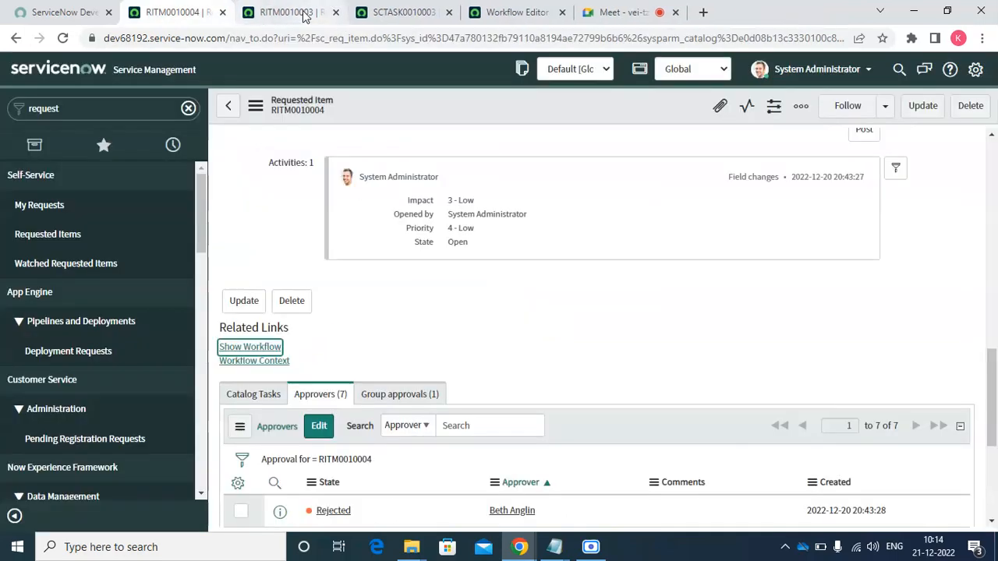
Show the workflow of the earlier approved head phones requested item and examine its Catalog Task activity
click(306, 15)
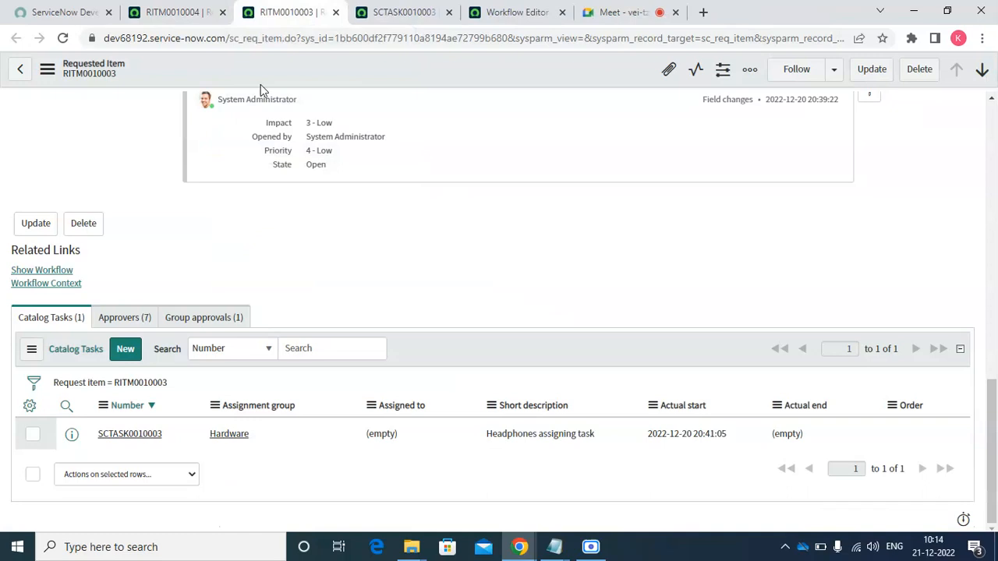
click(63, 281)
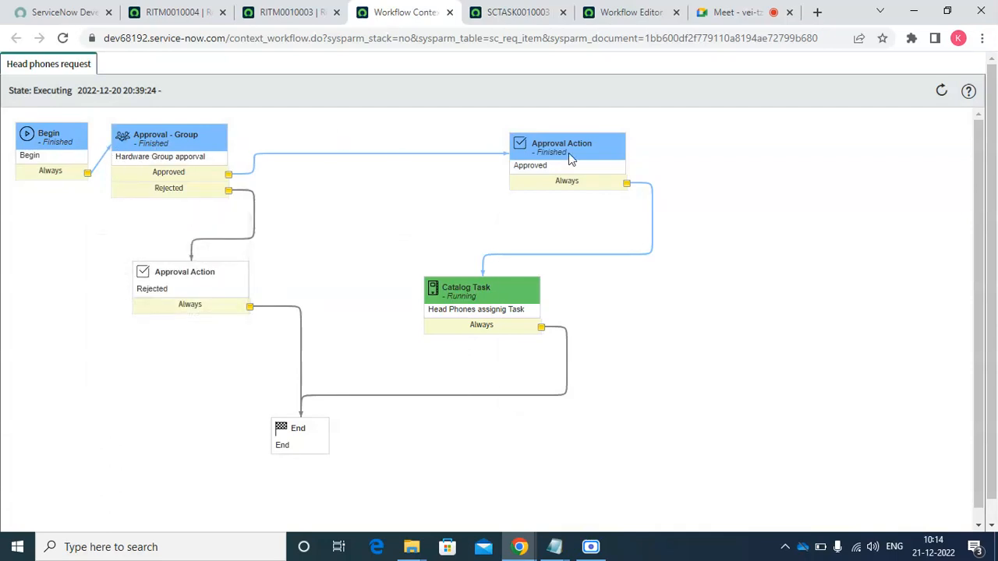
mouse_move(499, 291)
Close the "Headphones assigning task" catalog task and refresh the approved item's workflow diagram
click(518, 11)
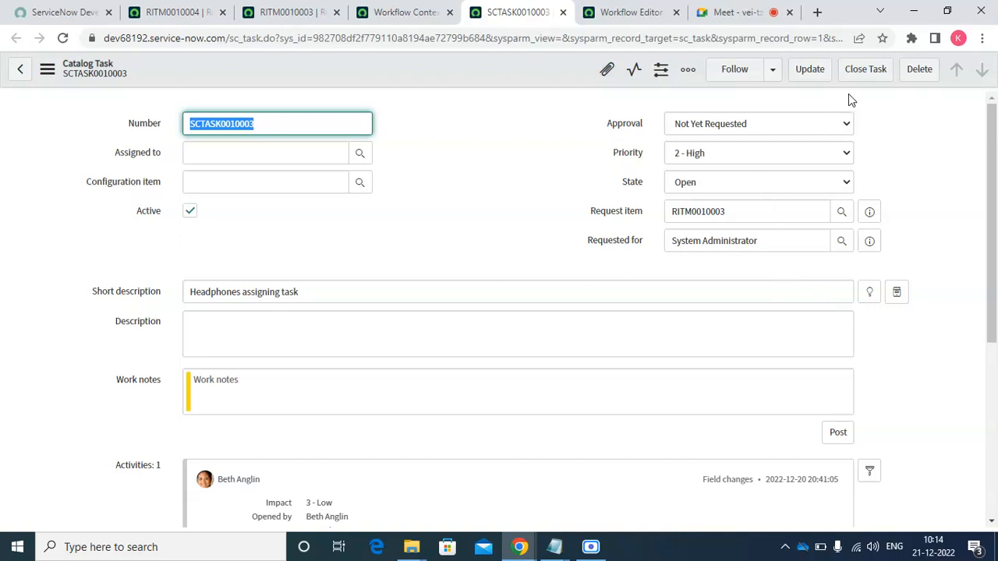
click(864, 76)
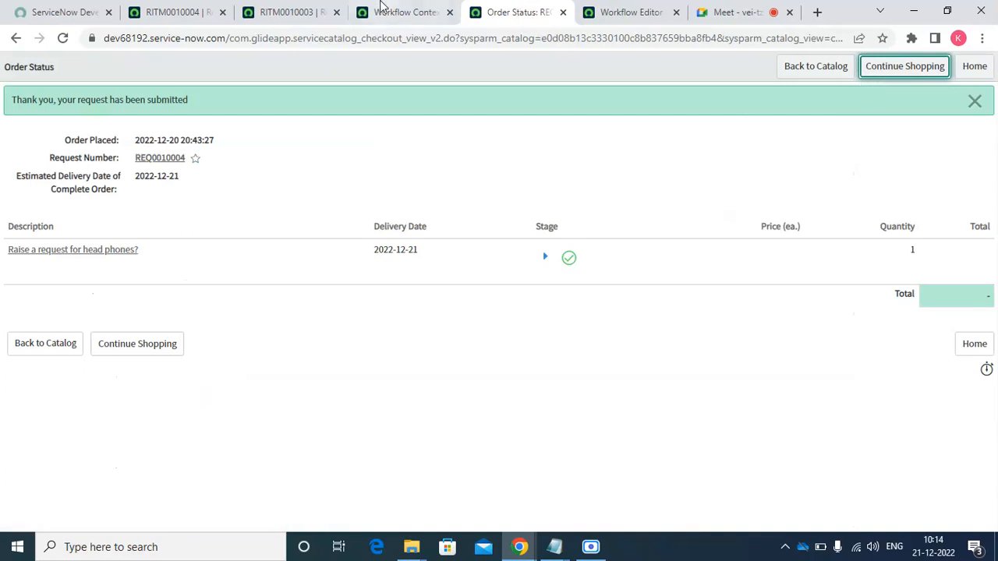
click(382, 8)
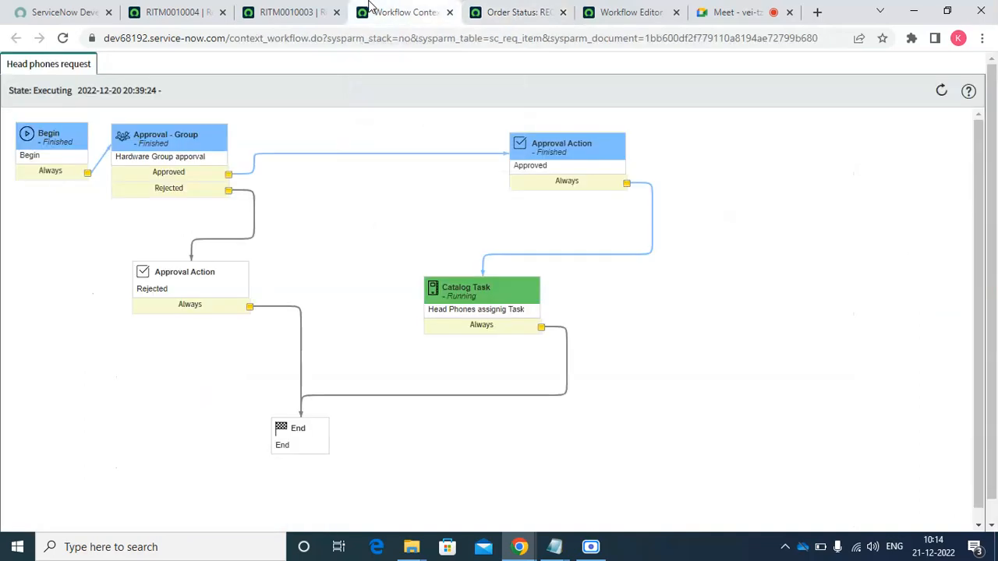
click(946, 97)
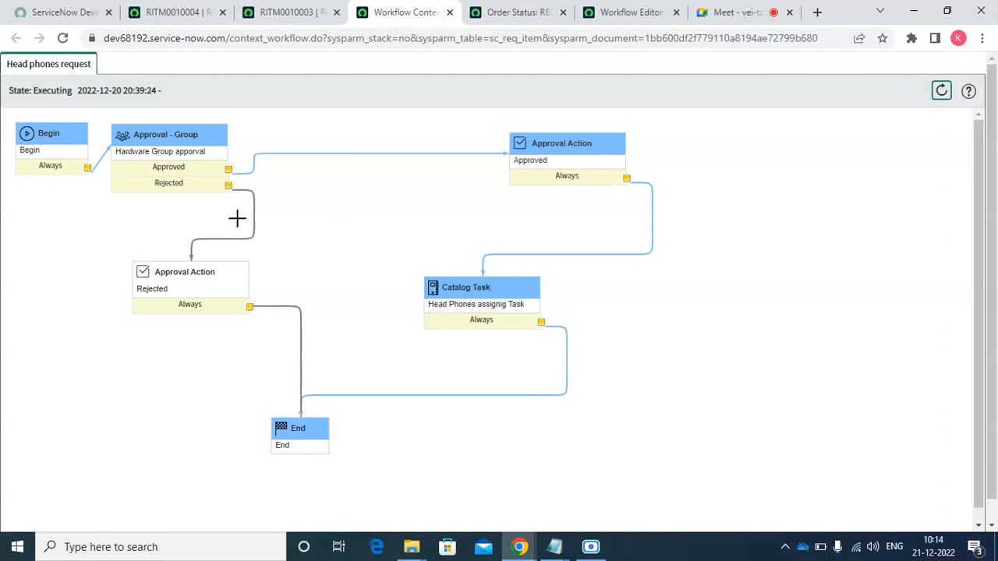
mouse_move(183, 285)
Check out the Head phones request workflow and delete the transition from the Catalog Task activity to End
click(280, 8)
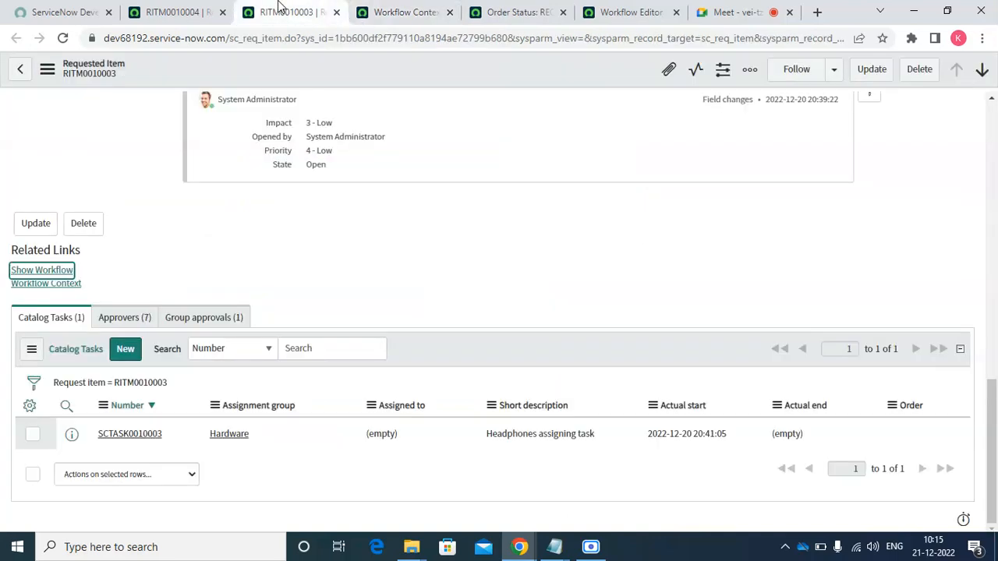
click(613, 8)
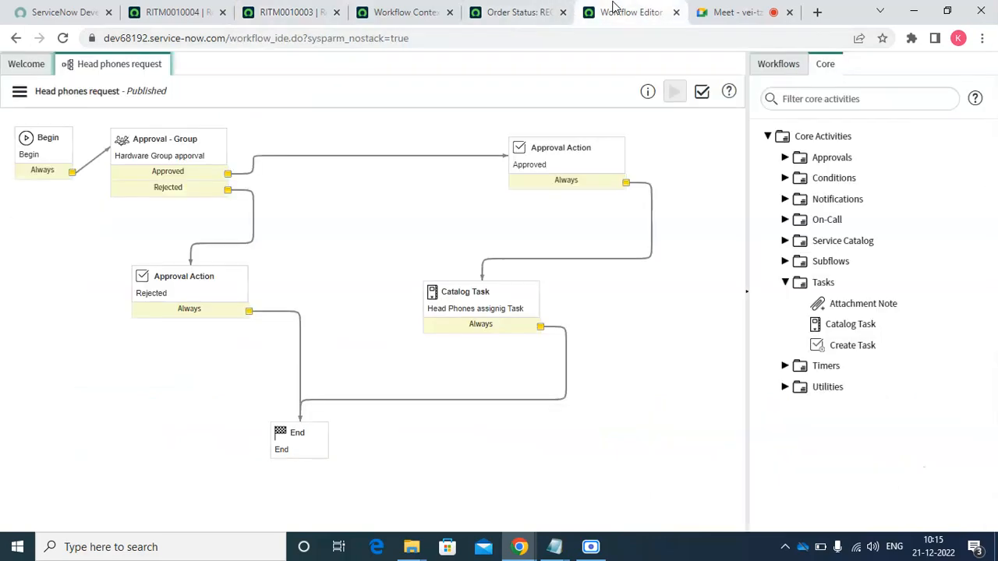
click(20, 92)
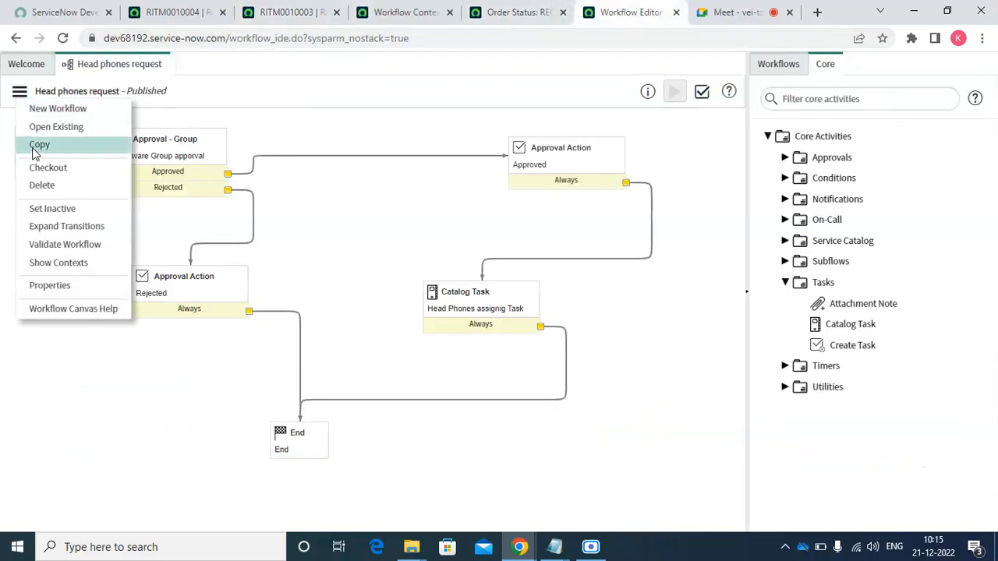
click(45, 169)
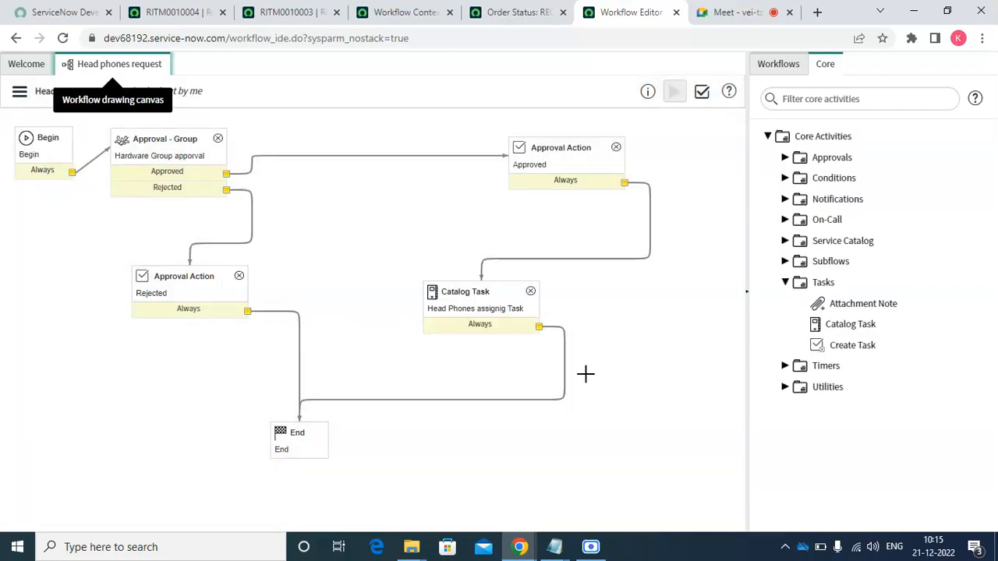
click(565, 370)
key(Delete)
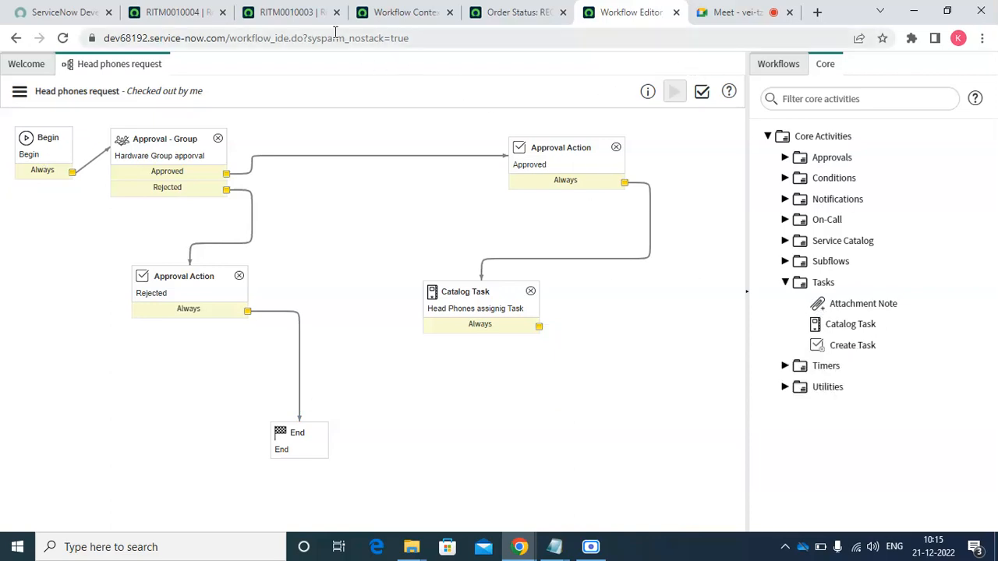
Open the approved item's catalog task in a separate tab, then review the item's variables and the task's state
click(308, 13)
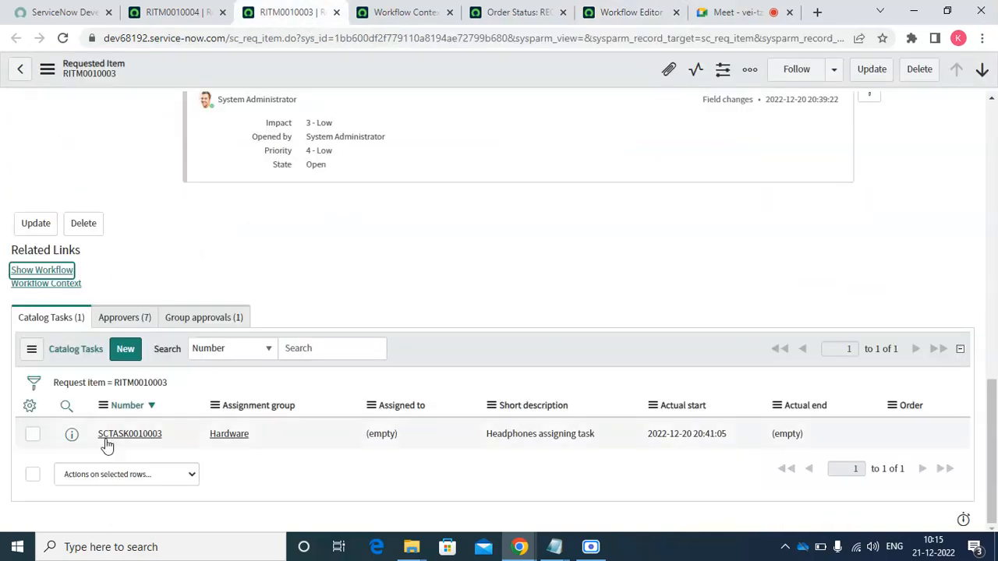
right_click(73, 438)
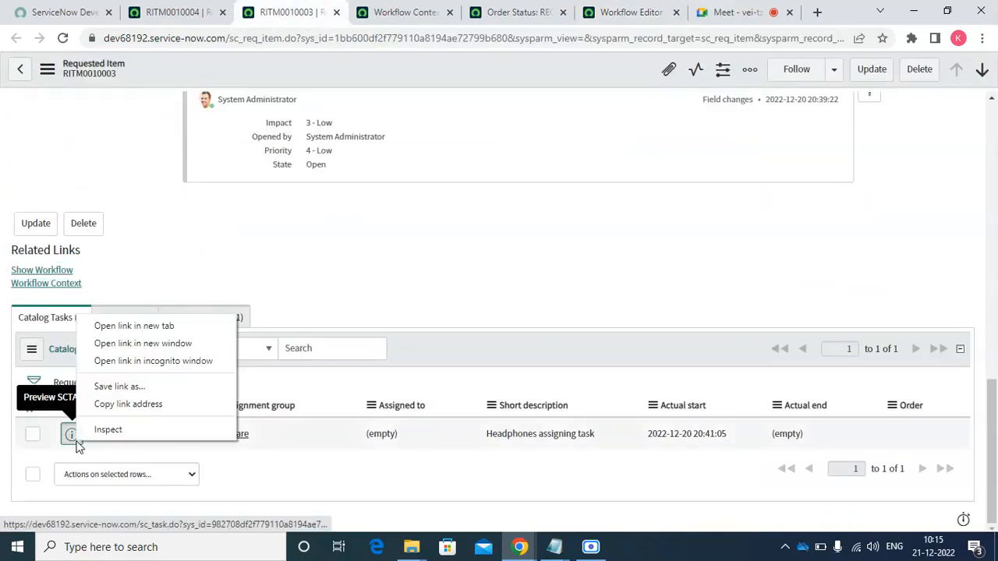
click(159, 326)
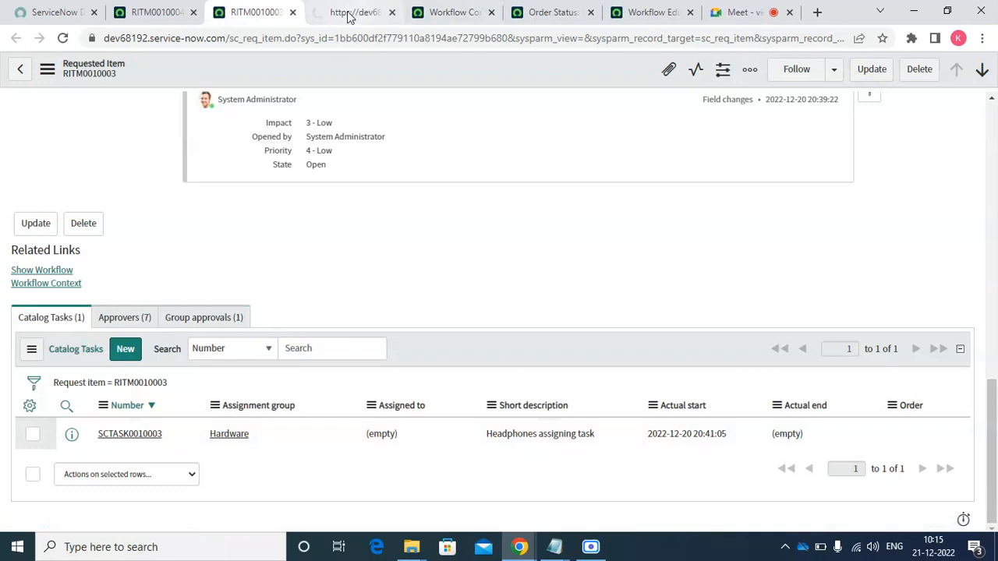
click(345, 12)
click(261, 13)
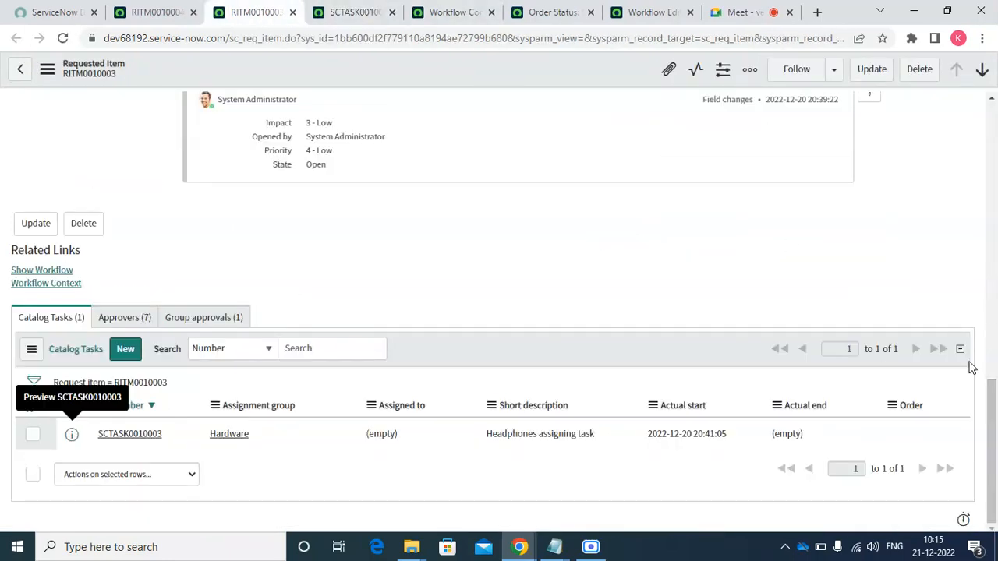
drag(995, 413, 951, 246)
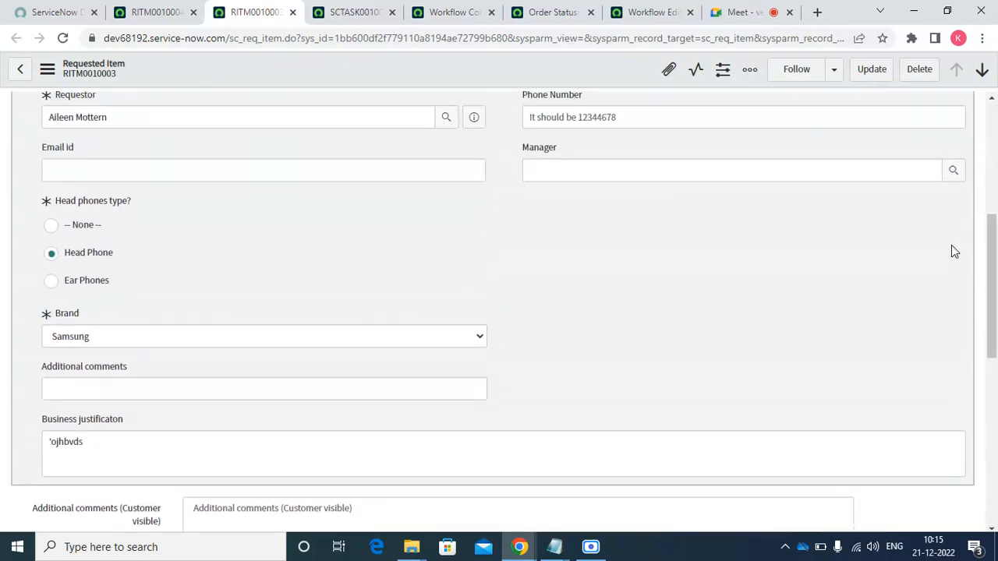
click(335, 21)
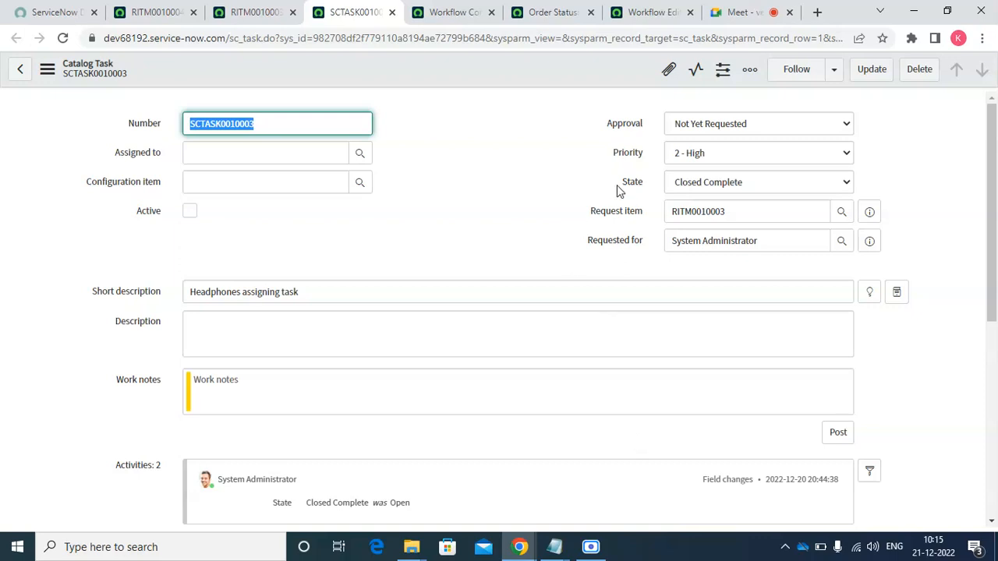
Close the leftover Workflow Context and Order Status tabs and return to the checked-out workflow
click(451, 17)
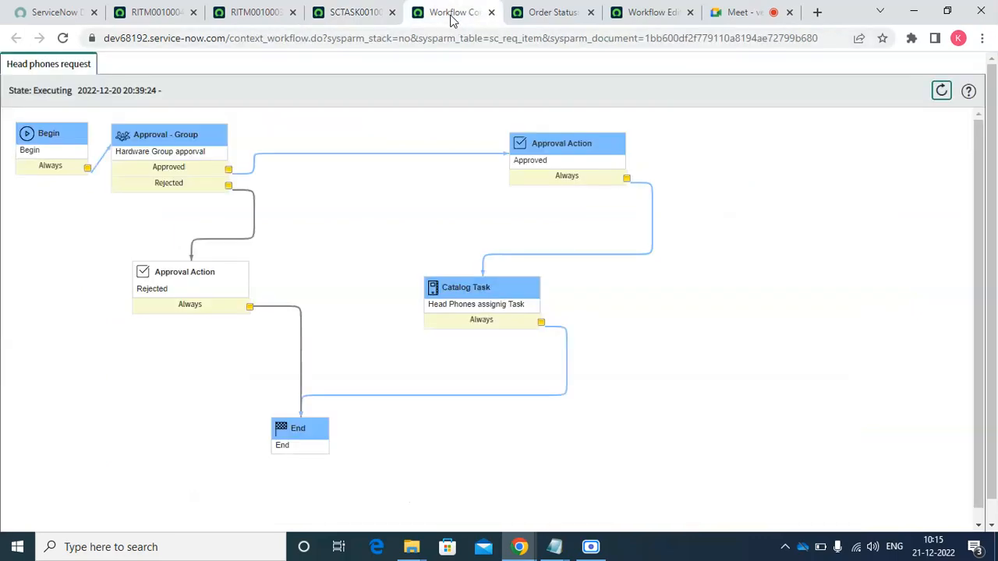
click(491, 12)
click(491, 12)
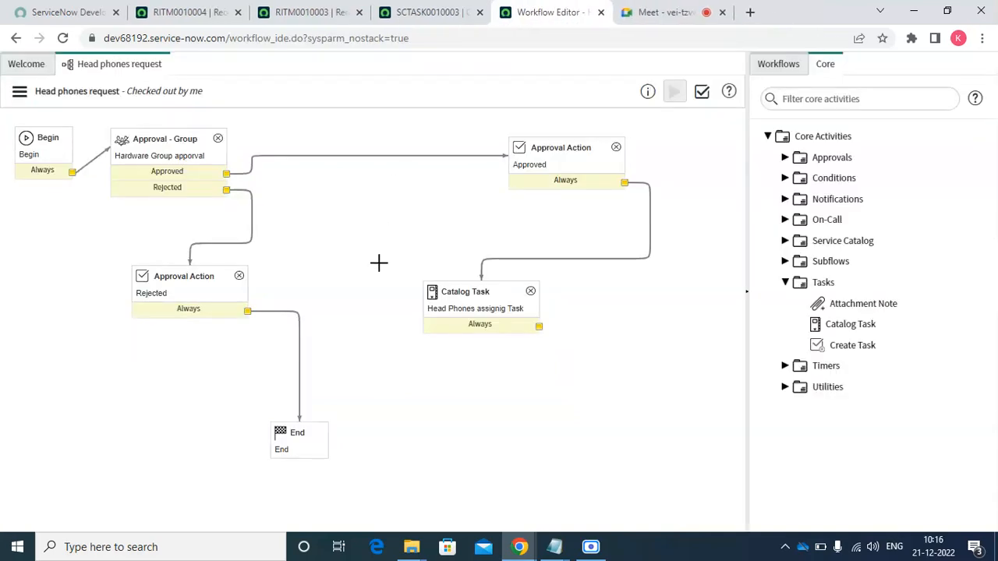
Try to open the properties of the Head Phones assignig Task activity, checking its Always exit condition
click(462, 295)
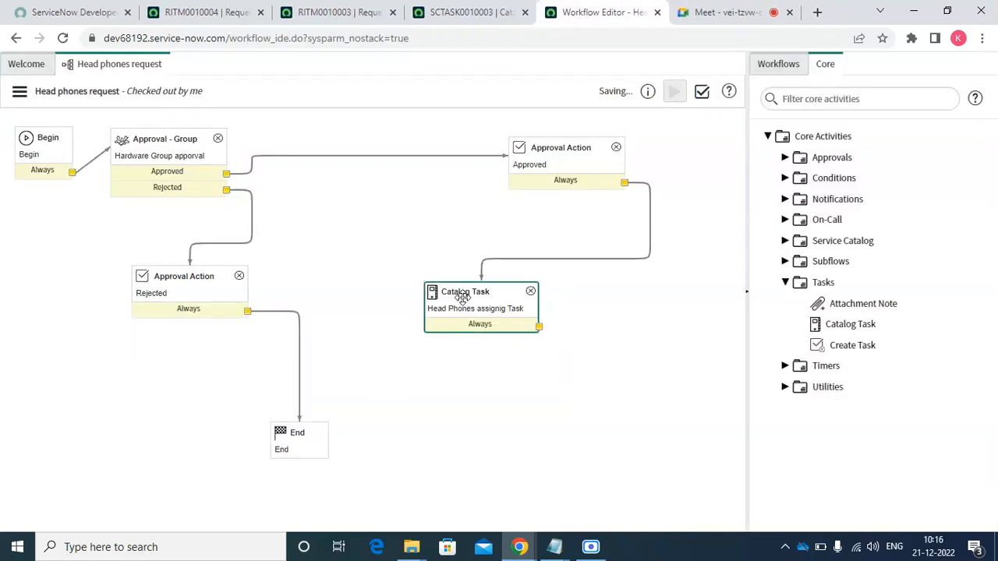
click(466, 301)
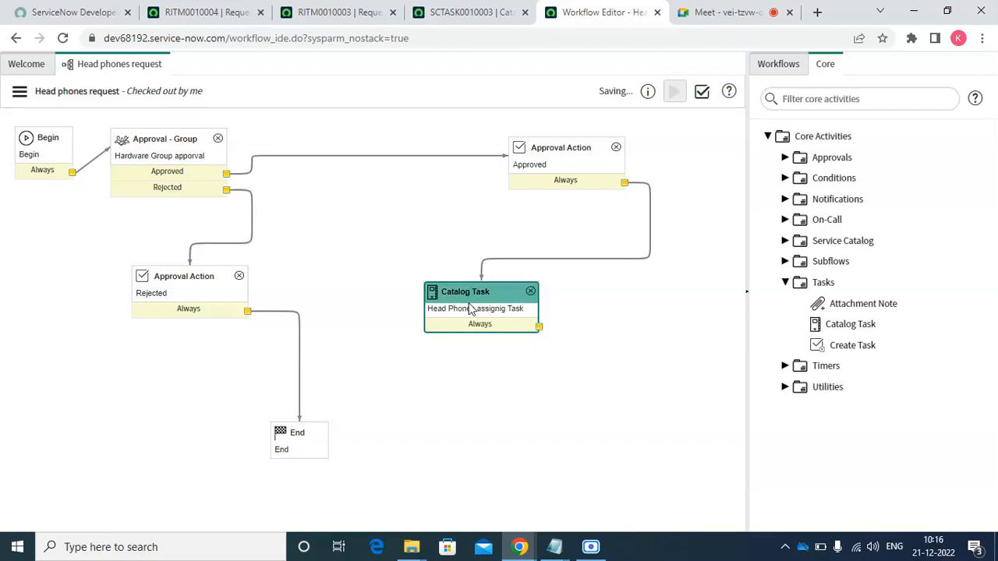
click(468, 303)
click(468, 304)
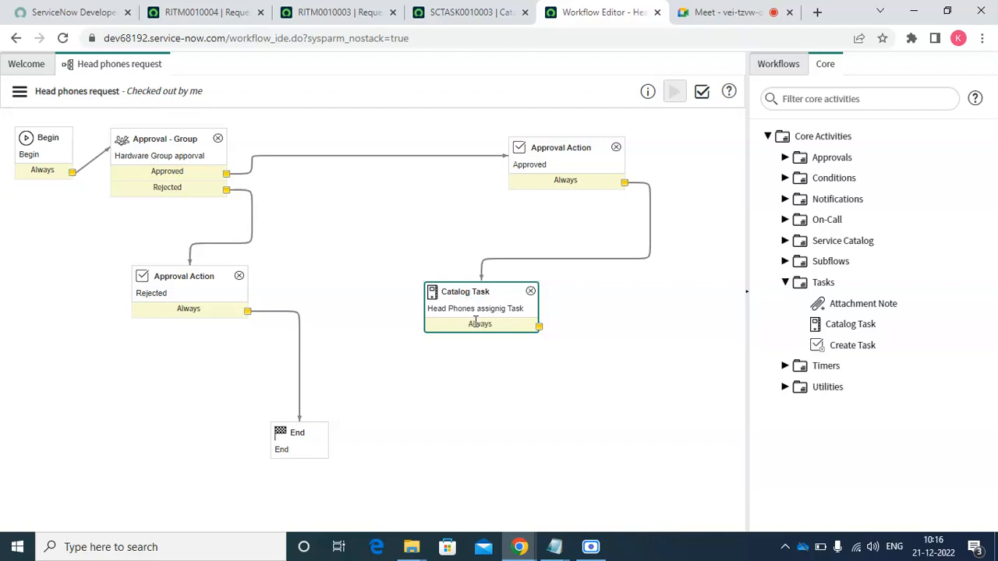
double_click(475, 323)
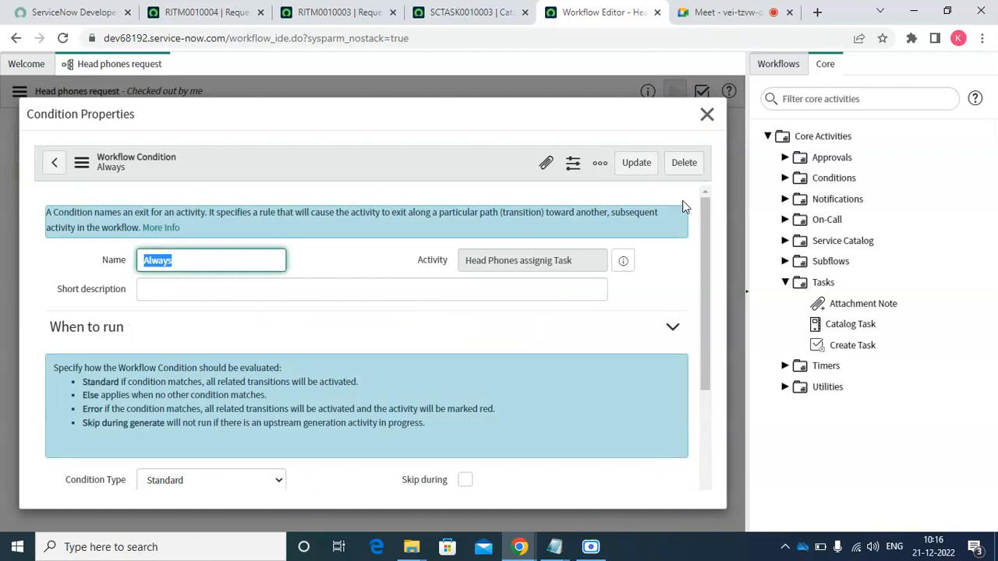
scroll(703, 265, down, 3)
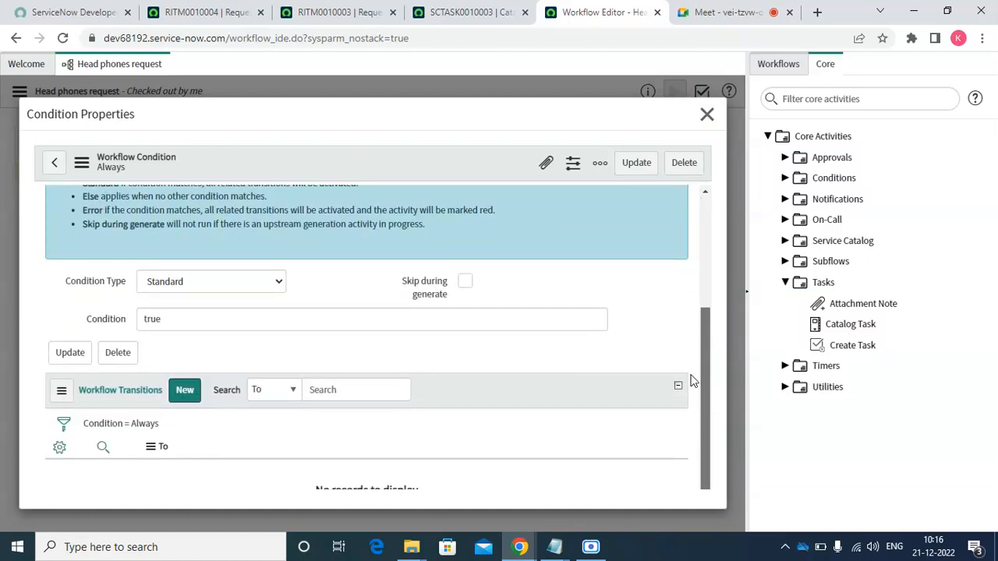
click(708, 114)
double_click(503, 292)
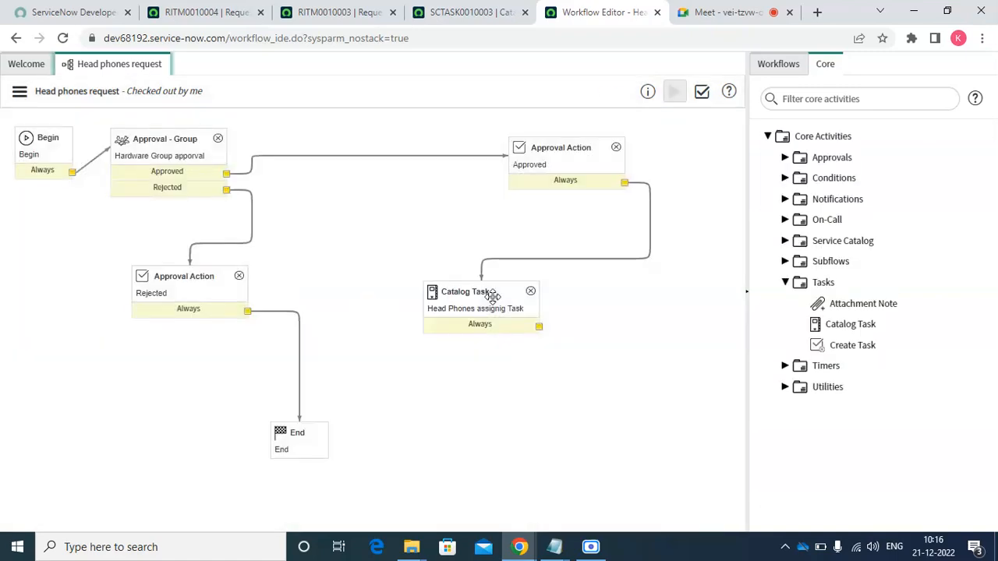
click(493, 296)
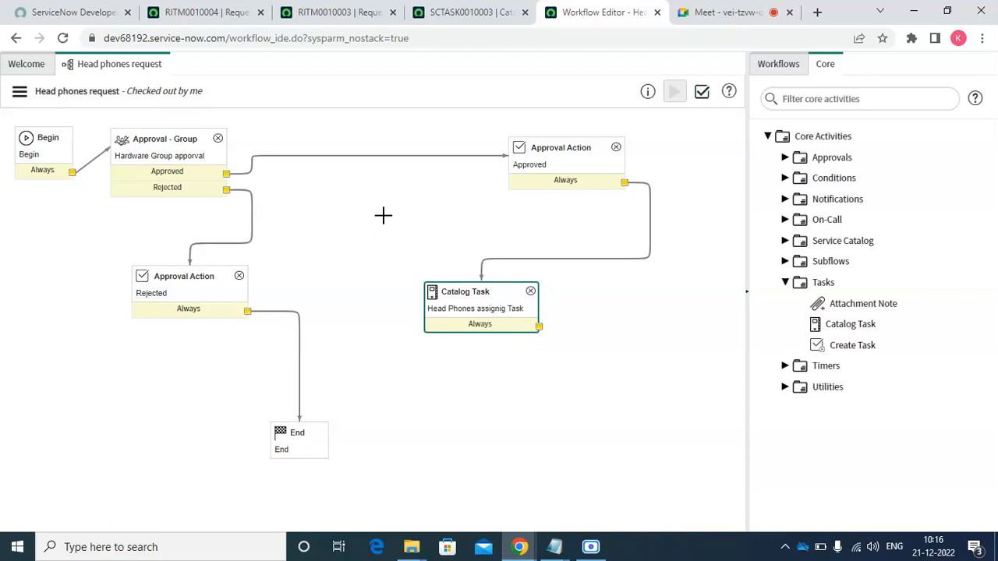
Reload the workflow editor and reopen the Head phones request workflow from the checked-out workflows
click(61, 42)
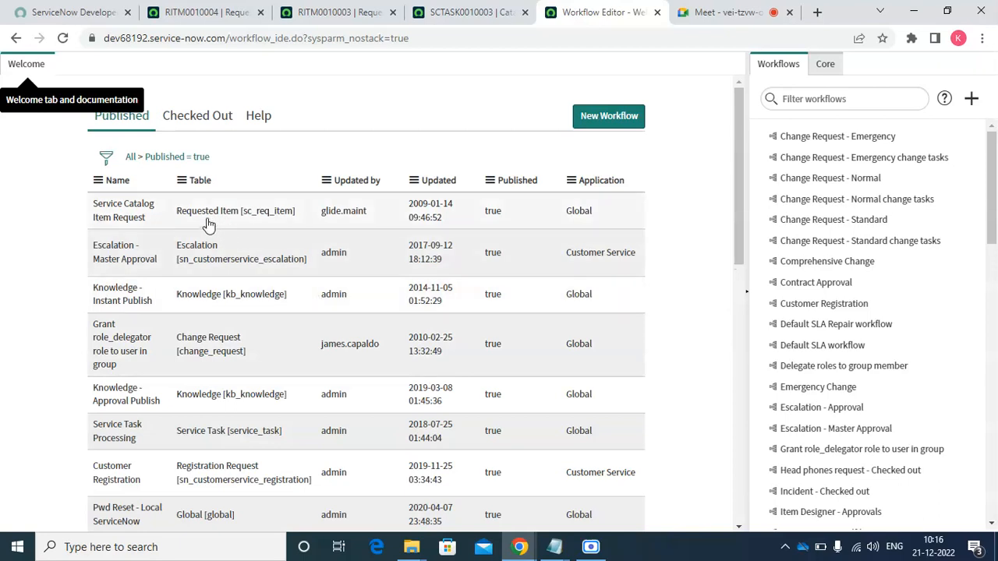
click(210, 117)
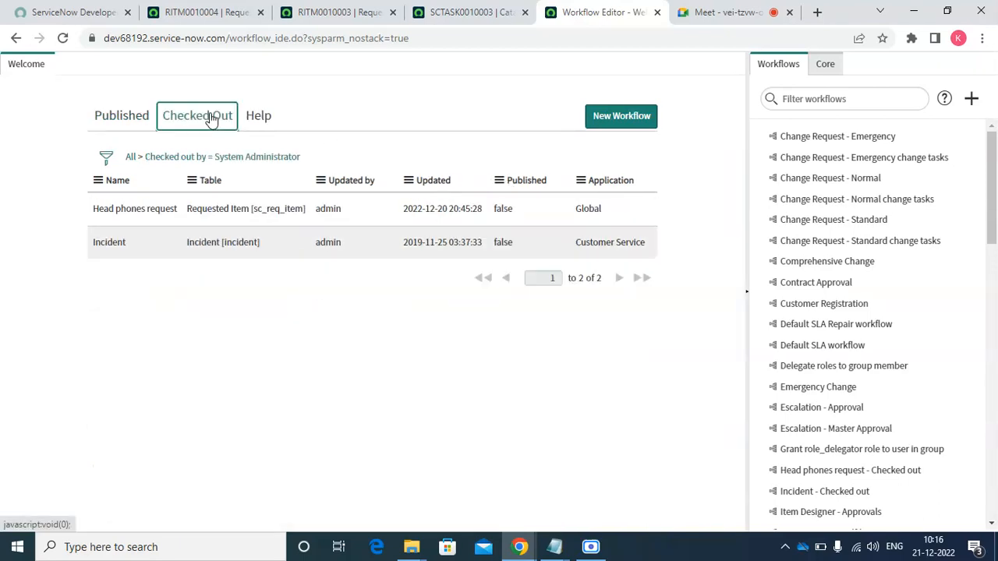
click(127, 215)
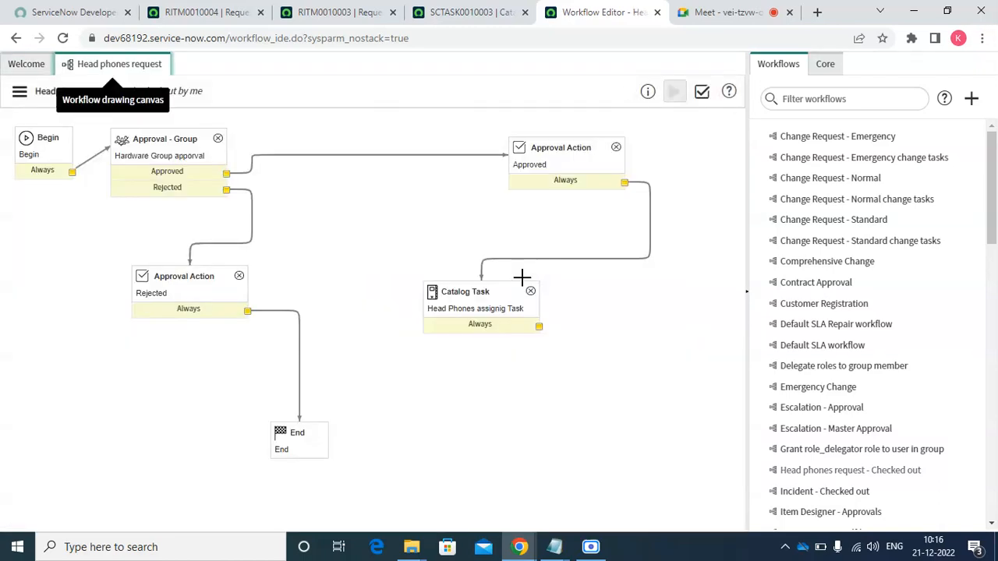
Make all available variables appear on the Head Phones assignig Task activity's task form and update the activity
double_click(483, 311)
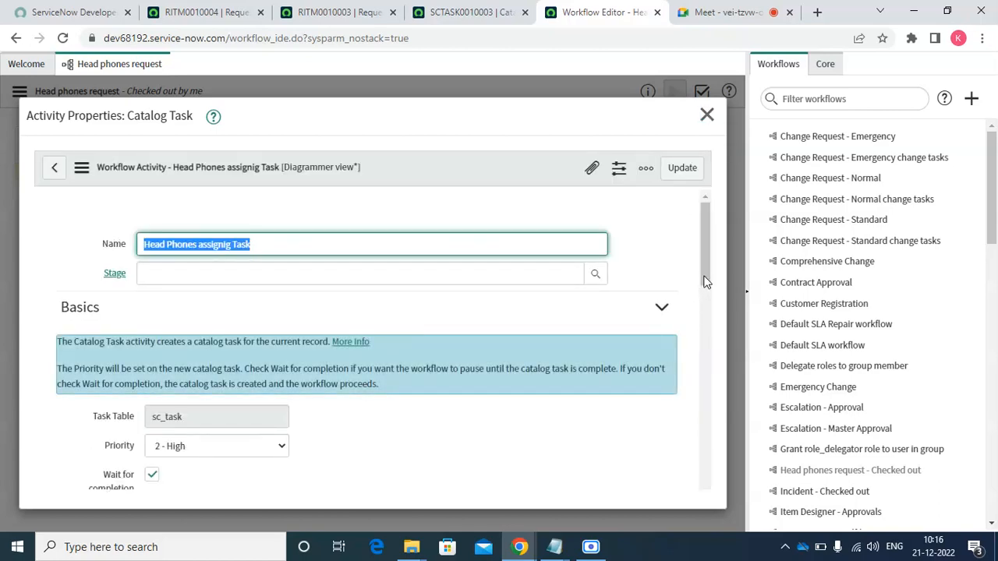
click(708, 384)
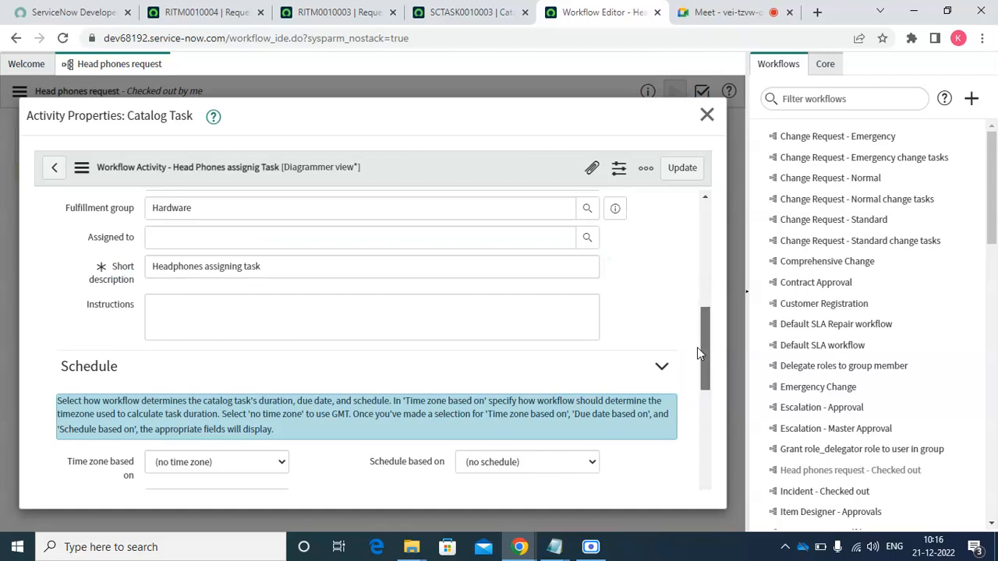
drag(698, 347, 700, 466)
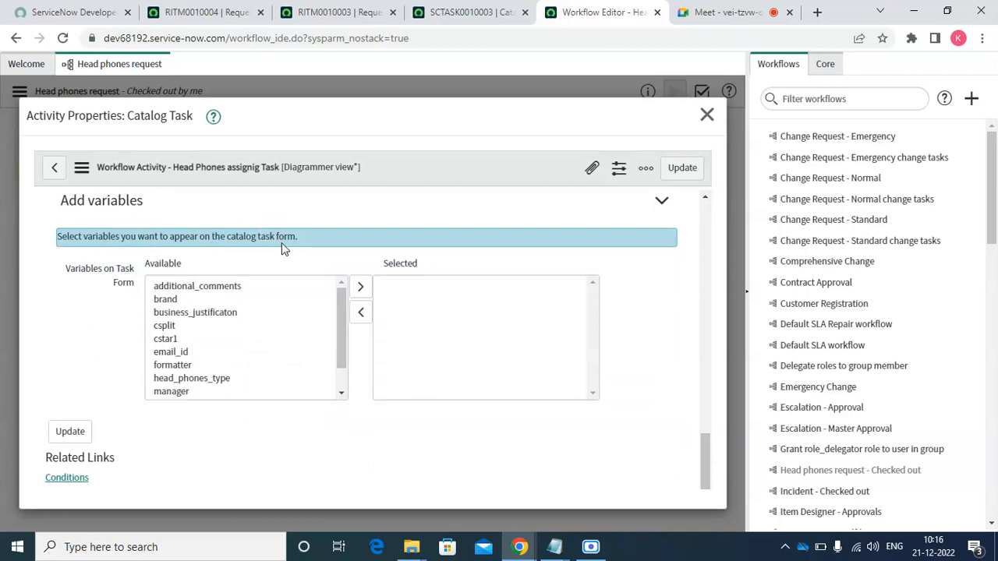
click(184, 326)
key(ctrl+a)
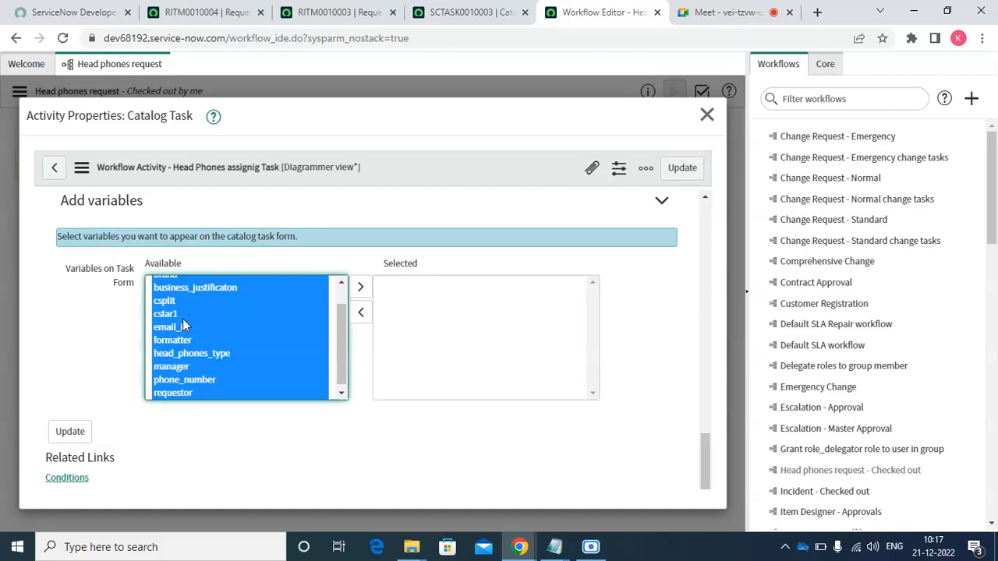
click(359, 288)
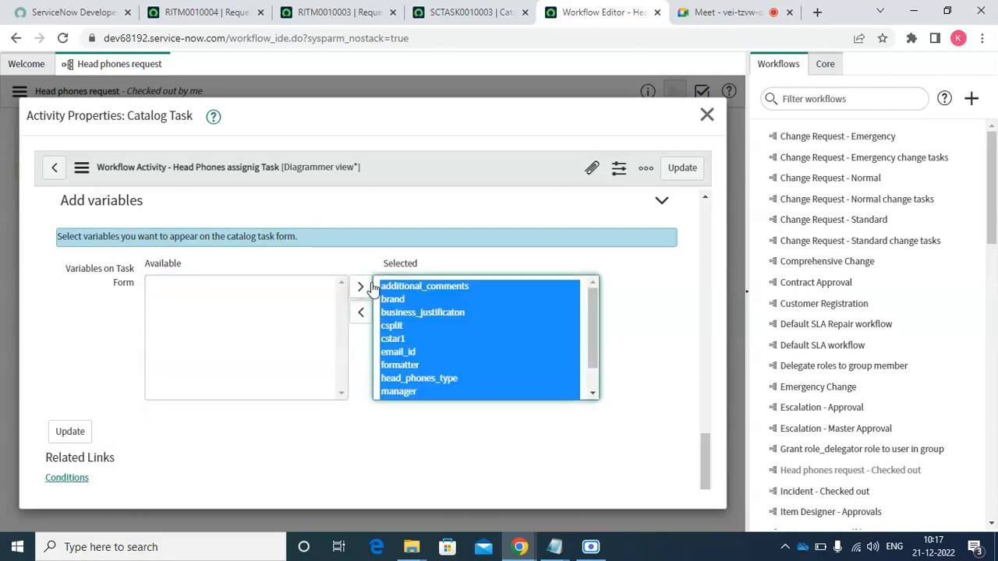
click(676, 170)
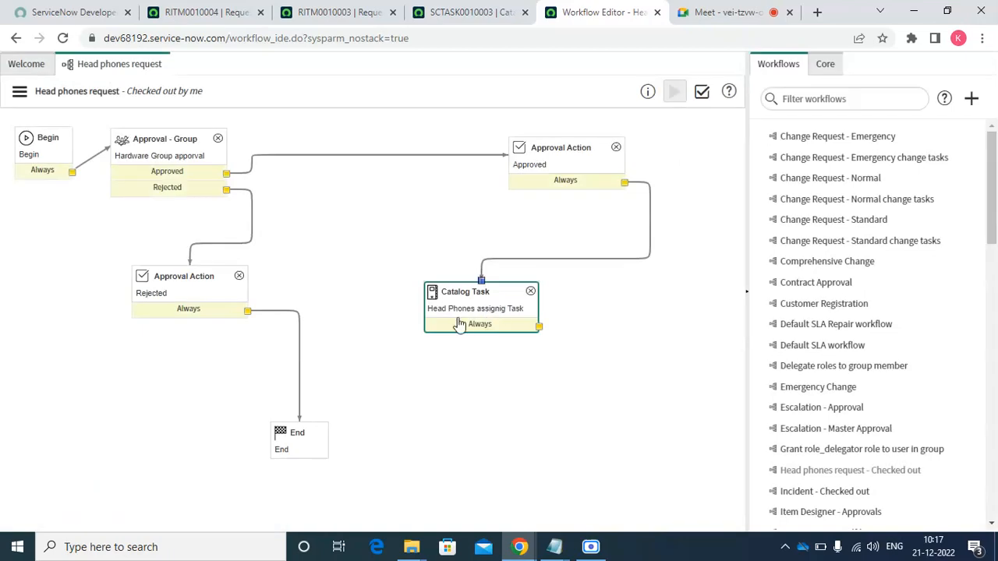
drag(540, 328, 319, 440)
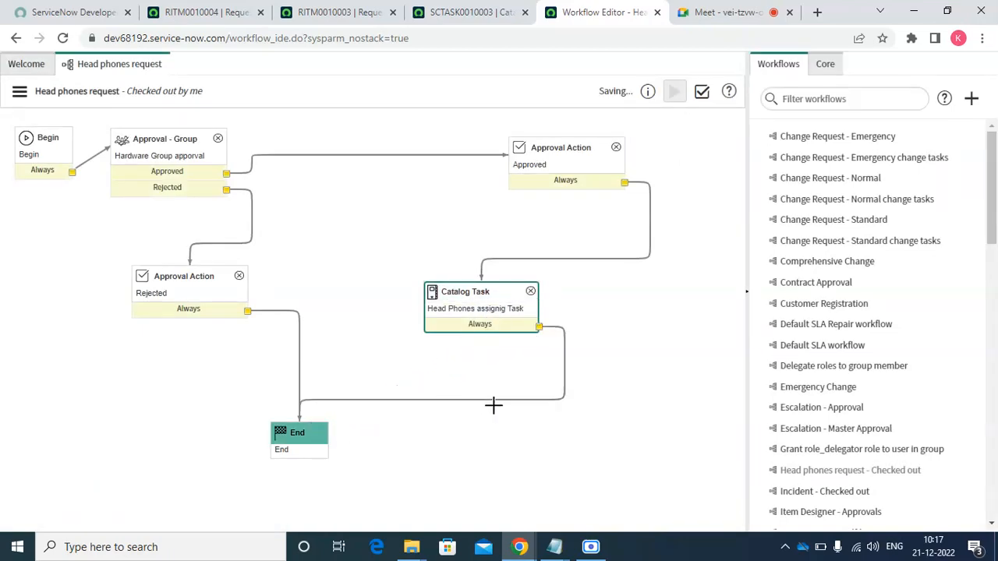
click(565, 381)
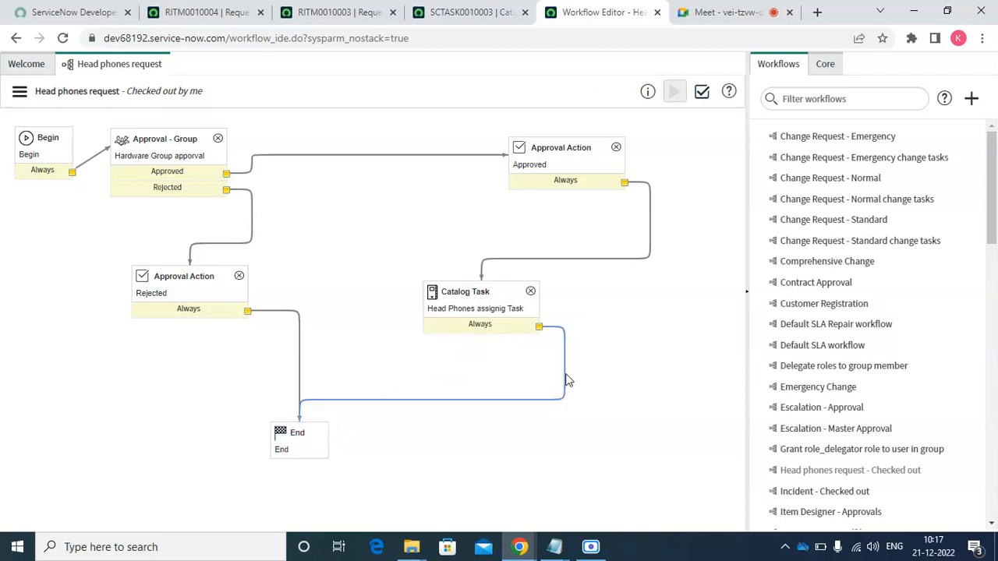
key(Delete)
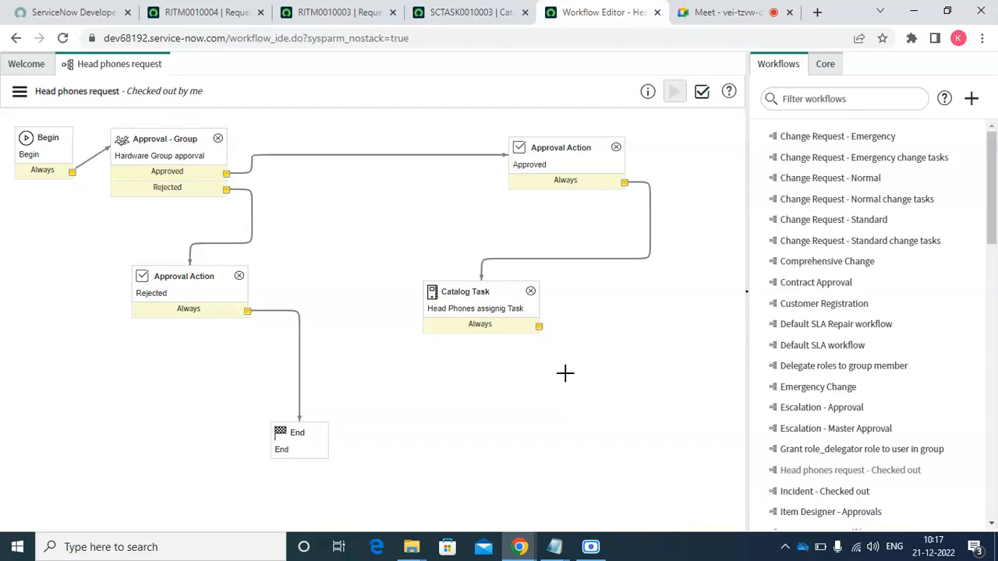
Add a new Catalog Task activity below the existing catalog task and name it Delivery Task
double_click(534, 161)
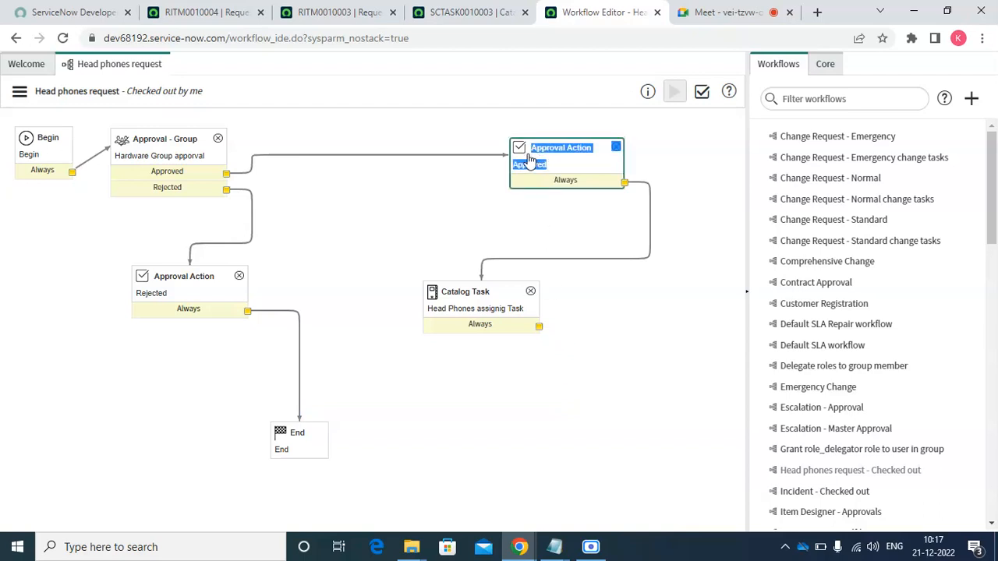
click(827, 68)
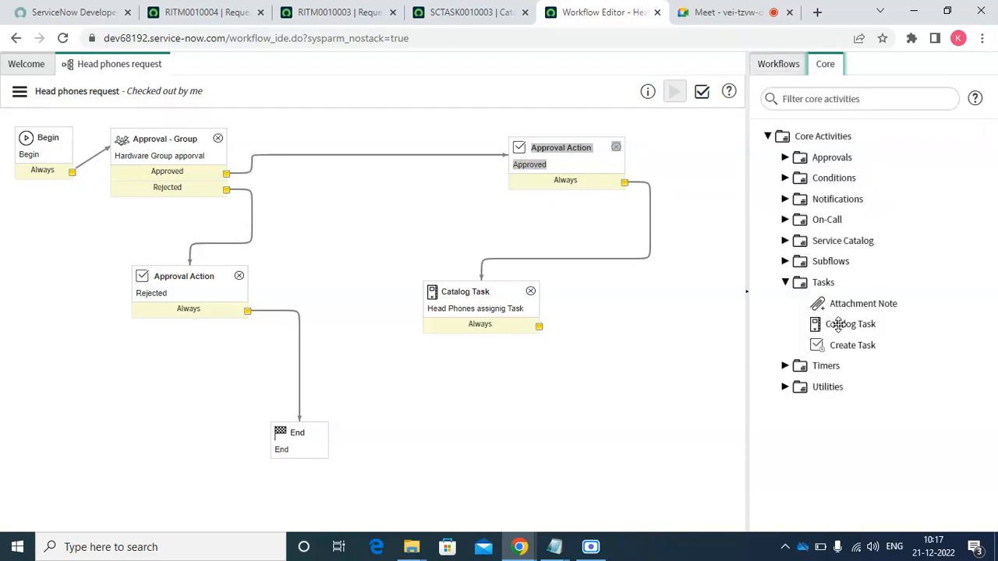
drag(836, 326, 530, 375)
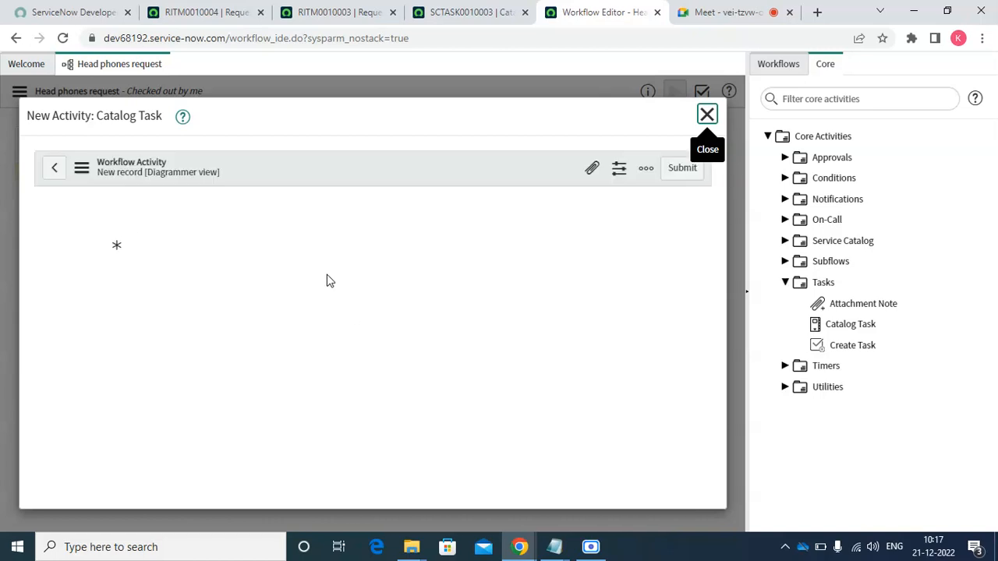
click(269, 273)
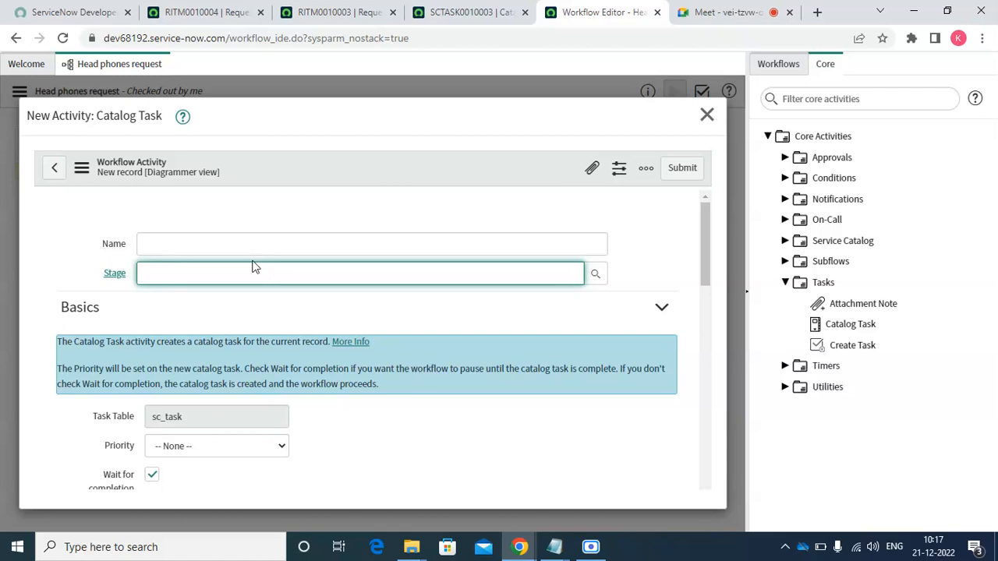
click(243, 248)
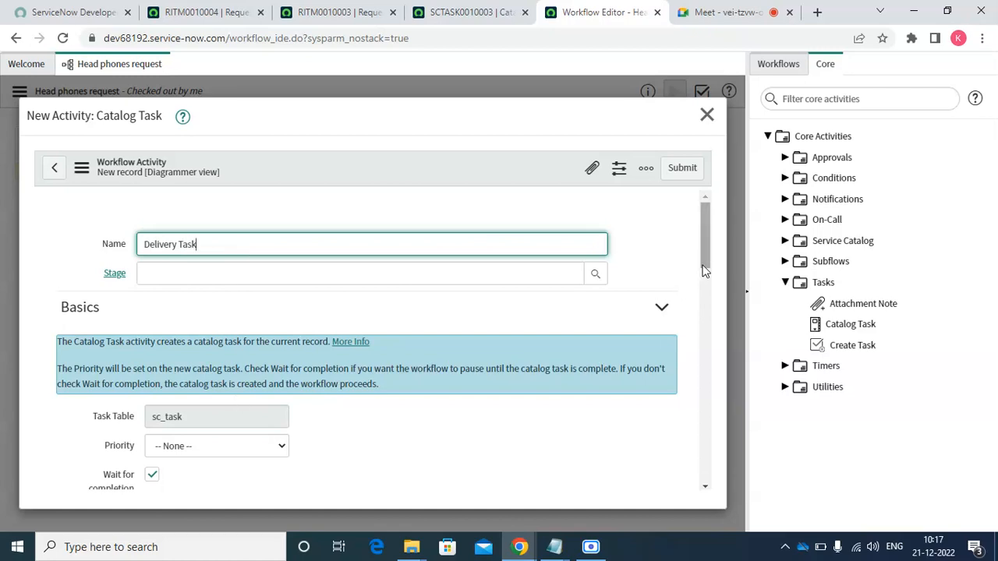
Set the new activity's fulfillment group to Billing Support and its short description to Delivery Task
drag(708, 259, 706, 333)
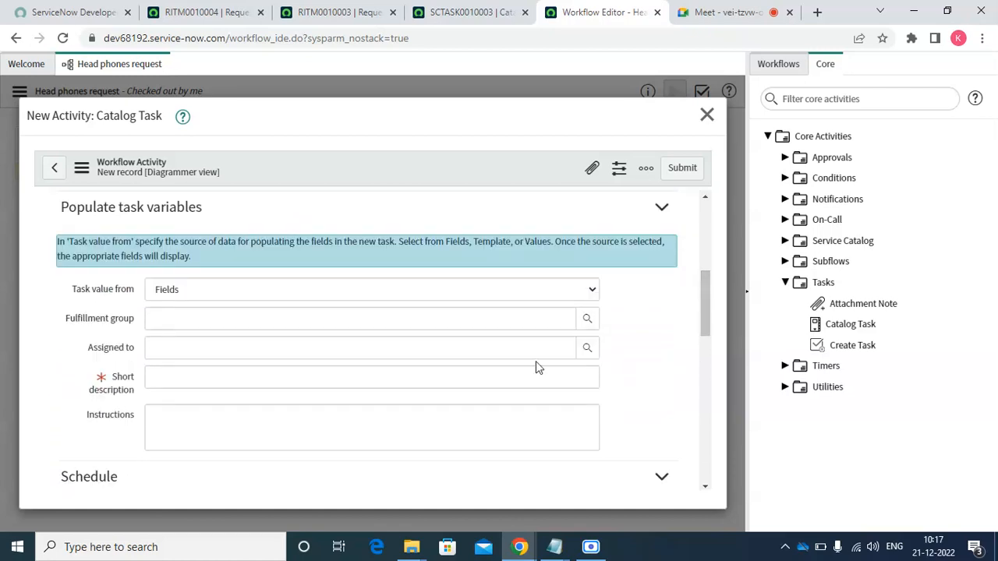
click(301, 322)
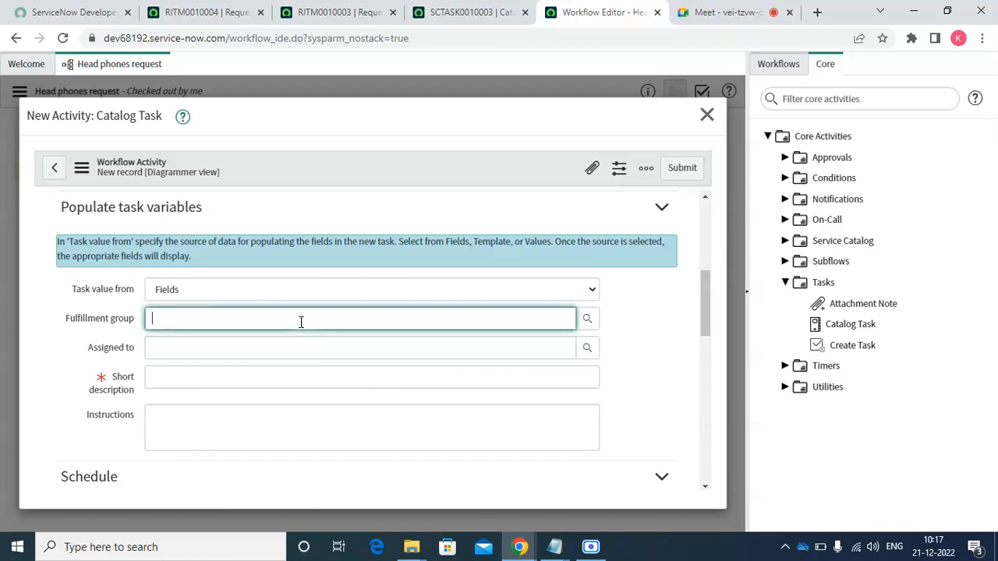
click(587, 319)
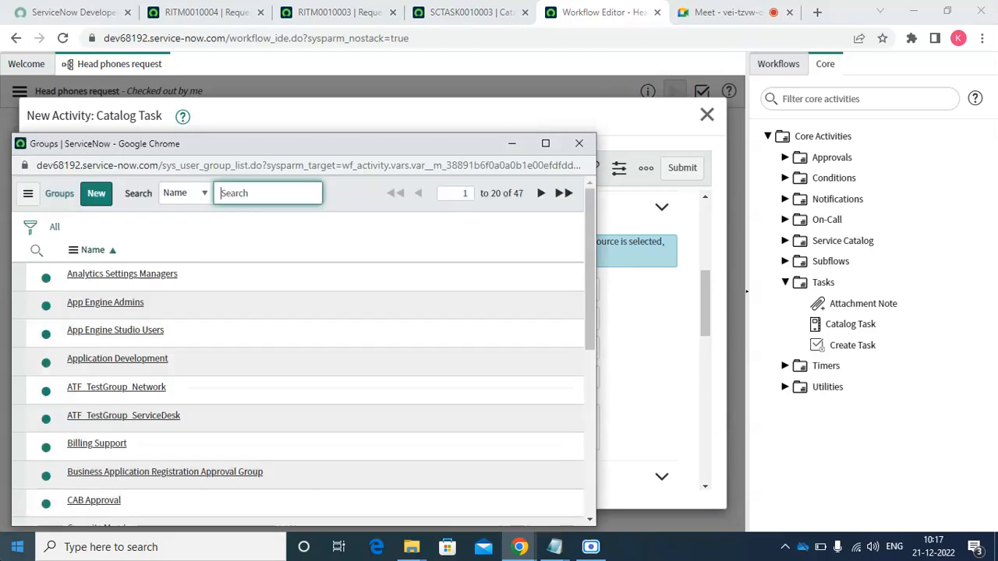
click(101, 445)
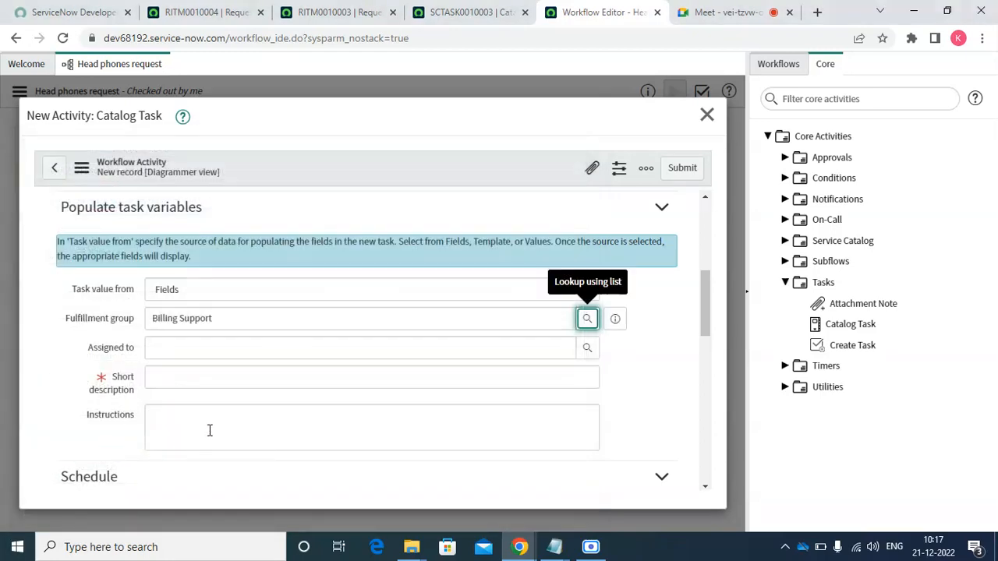
click(182, 375)
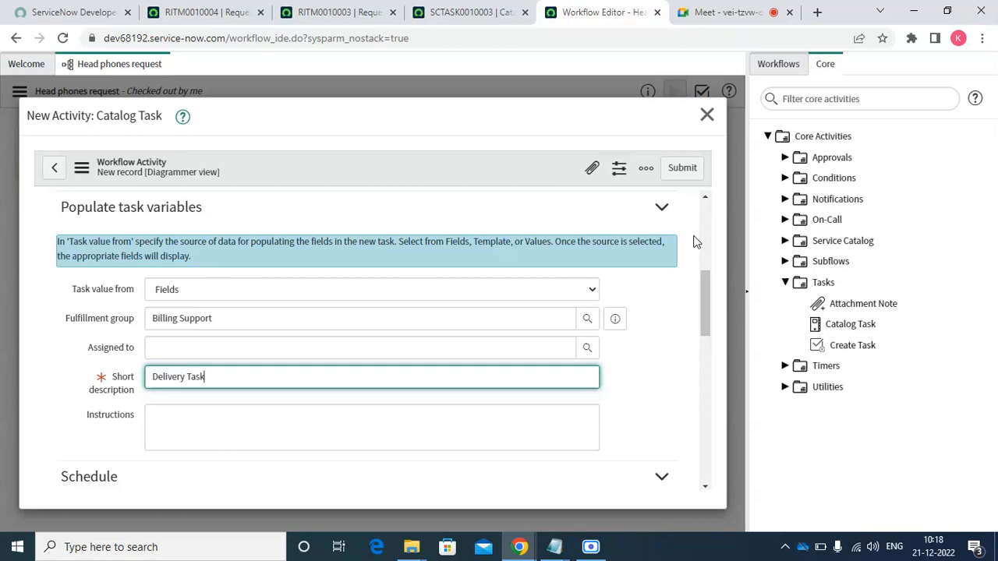
text(Delivery Task)
Add all available variables to the Delivery Task activity's task form and submit the activity
drag(701, 280, 728, 406)
click(244, 379)
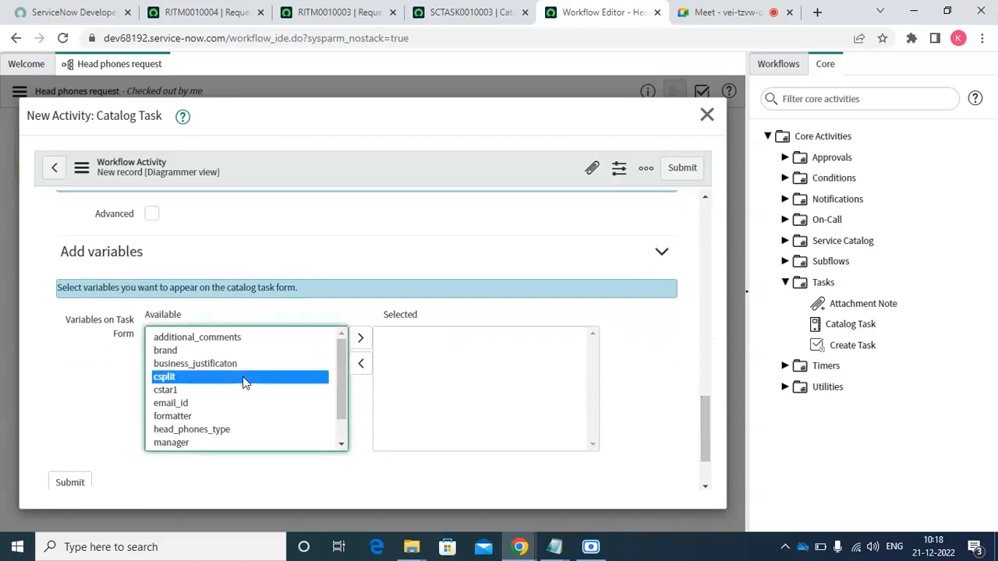
key(ctrl+a)
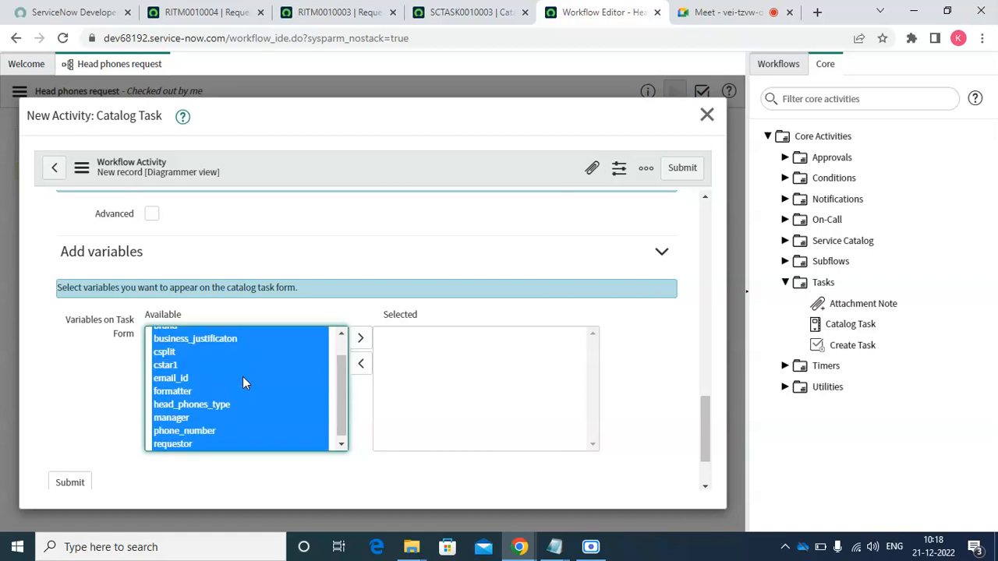
click(360, 338)
click(680, 170)
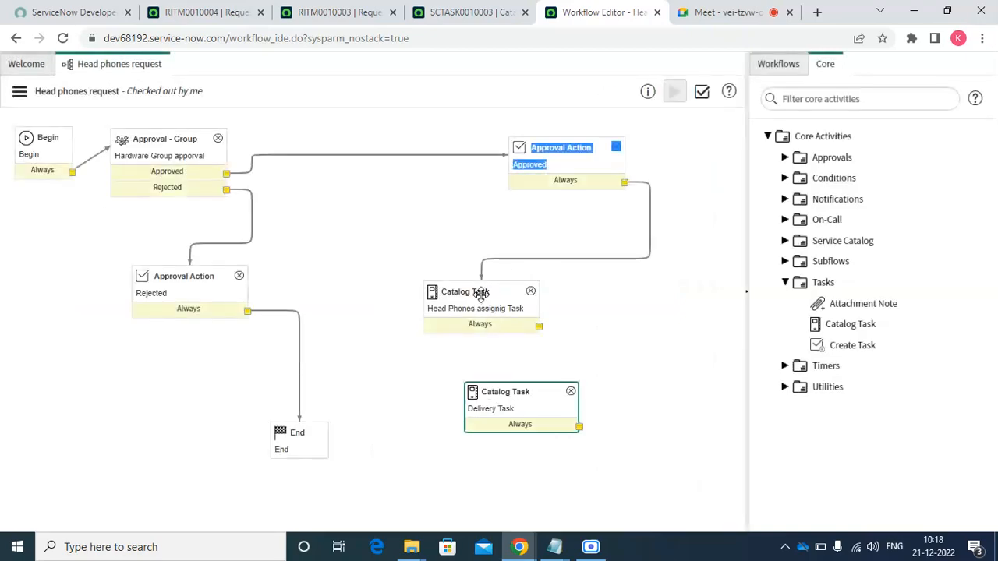
Move the Head Phones assignig Task activity up, then connect it to Delivery Task and Delivery Task to End
drag(482, 298, 471, 271)
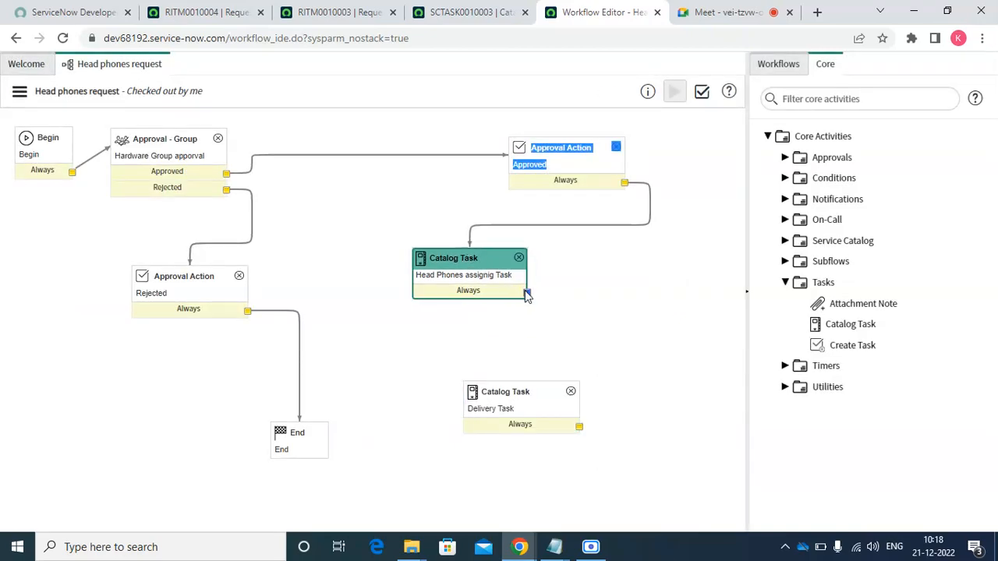
drag(527, 293, 485, 364)
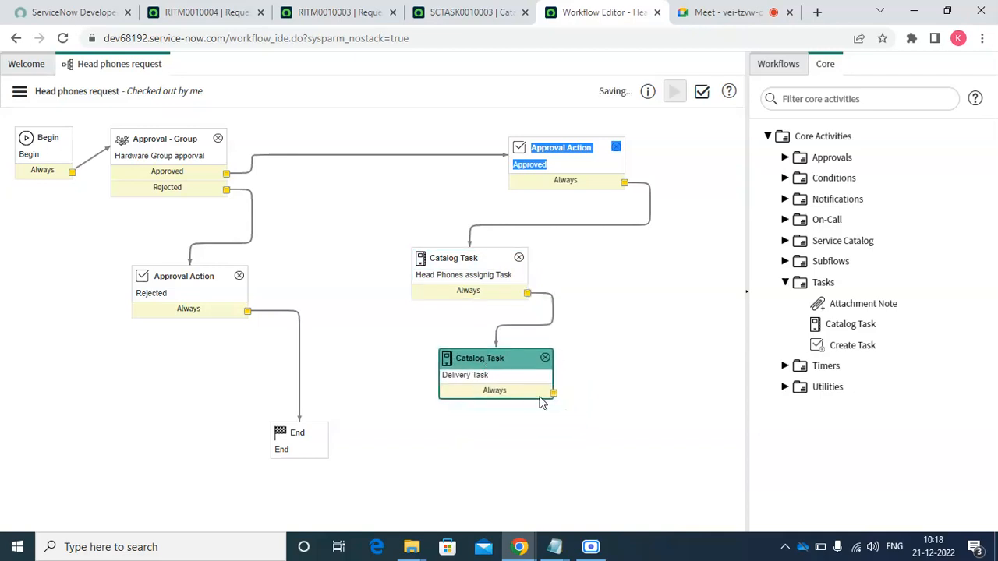
drag(554, 396, 315, 459)
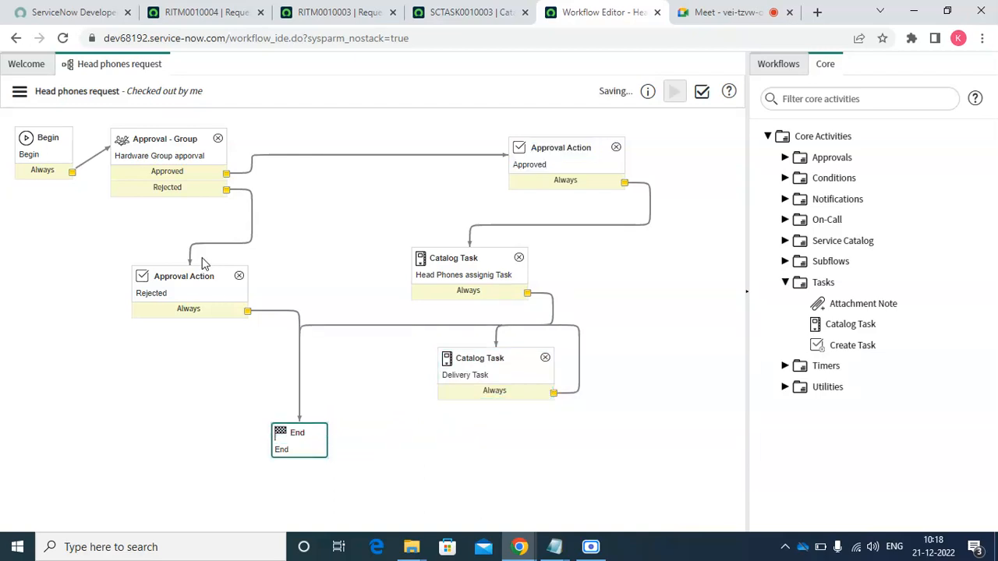
Publish the checked-out Head phones request workflow
click(19, 92)
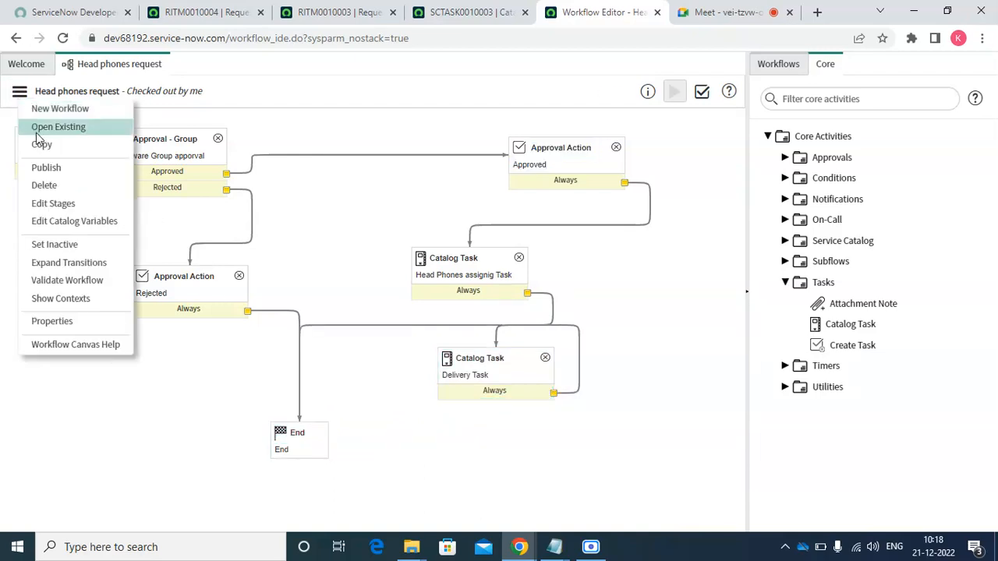
click(46, 166)
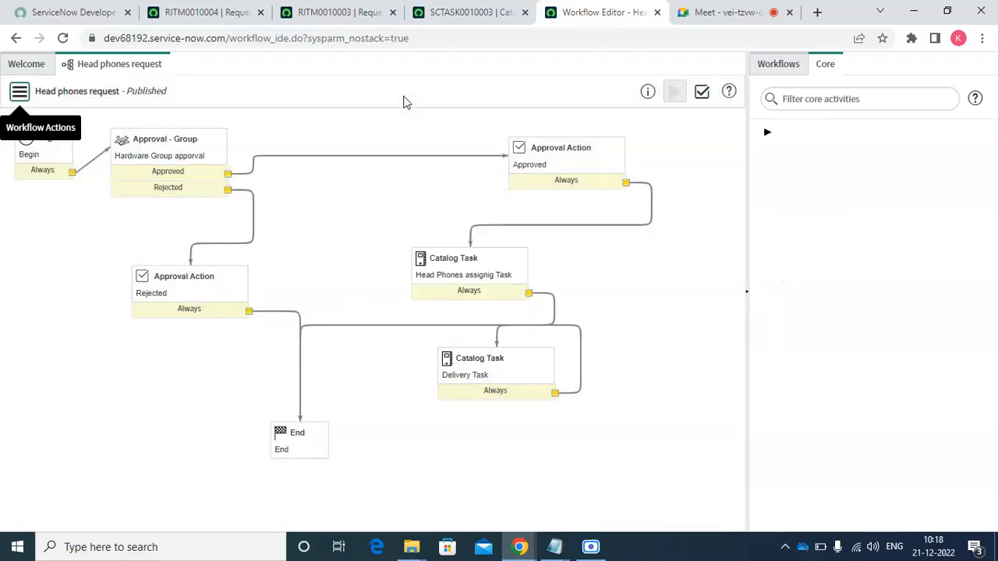
Open the "Raise a request for head phones?" catalog item record from the earlier requested item
click(356, 15)
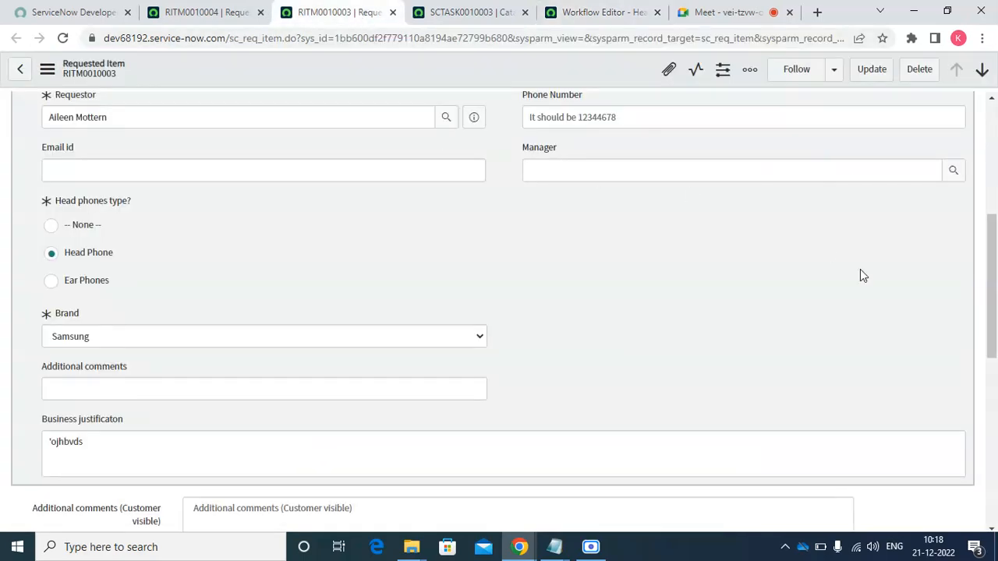
drag(991, 312, 991, 201)
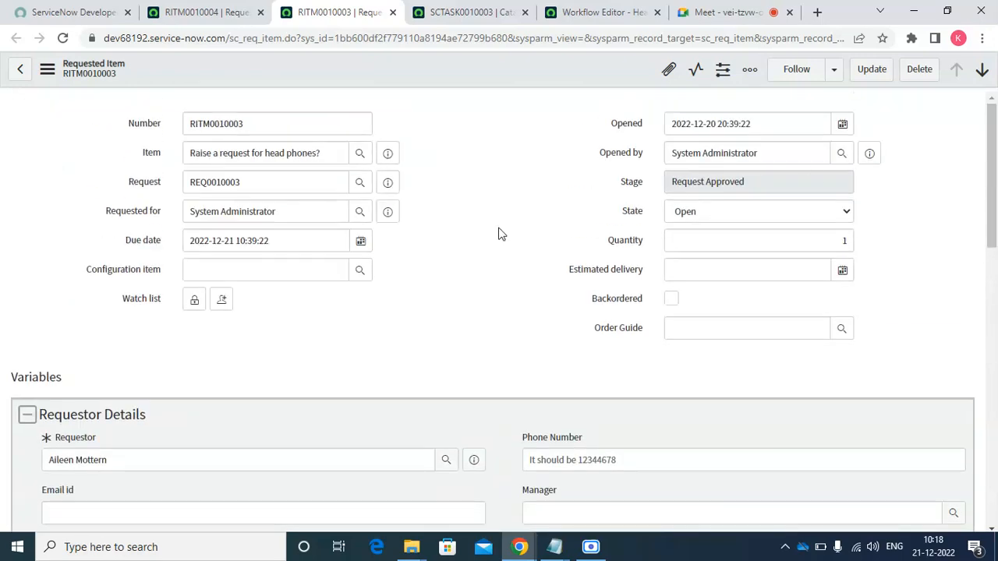
click(387, 152)
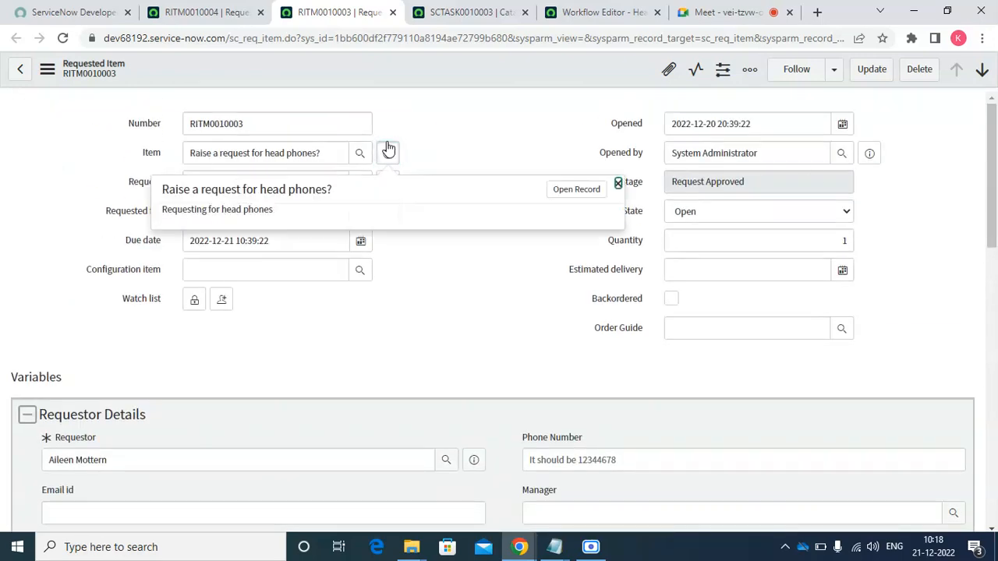
click(567, 194)
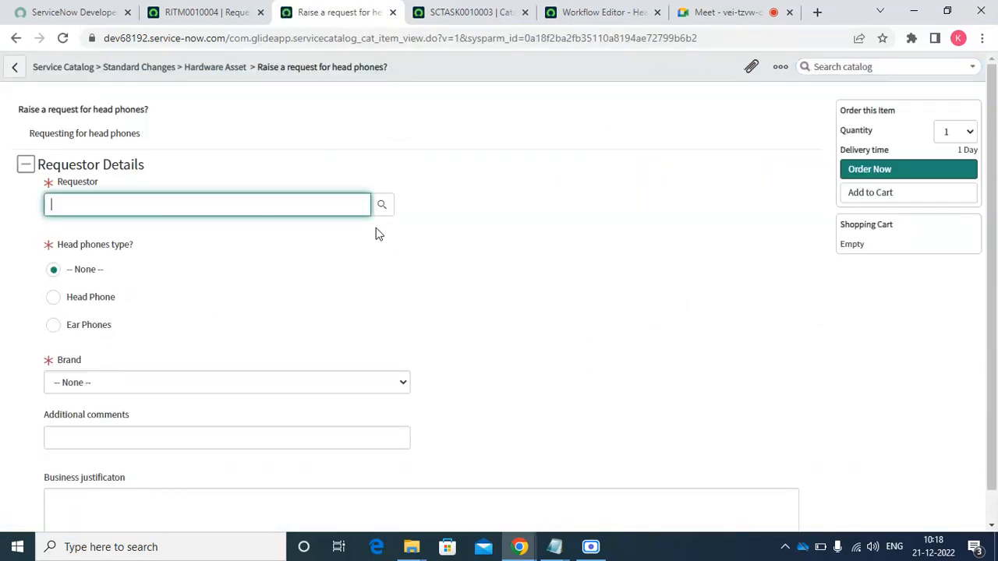
Choose a requestor from the user list, select Head Phone as type and Samsung as brand, and order the item
click(381, 205)
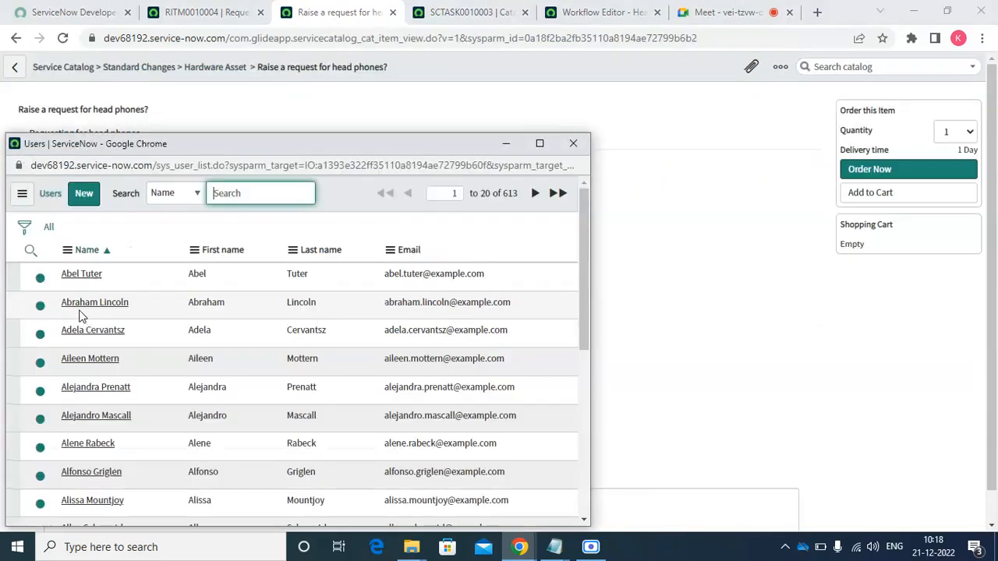
click(77, 446)
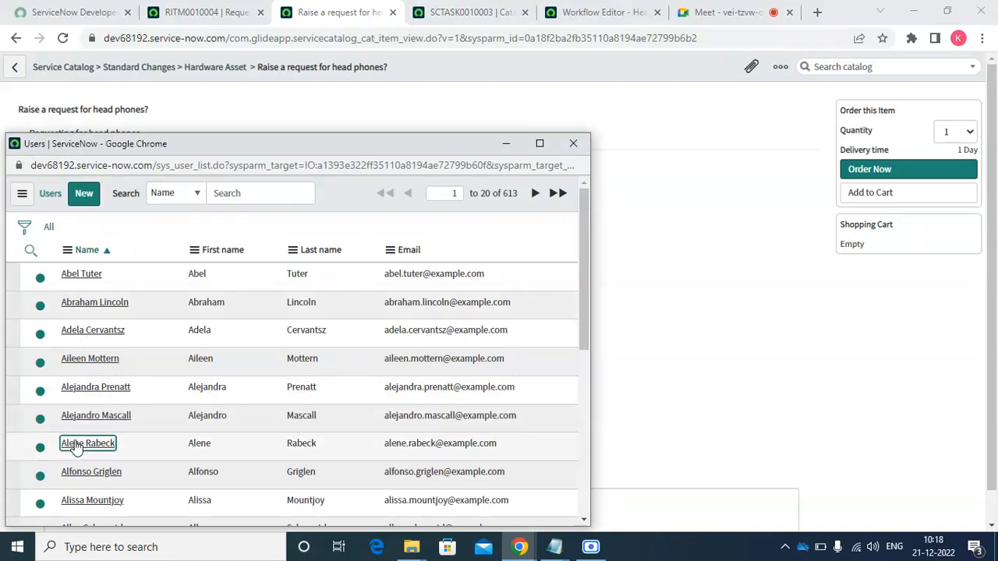
click(80, 344)
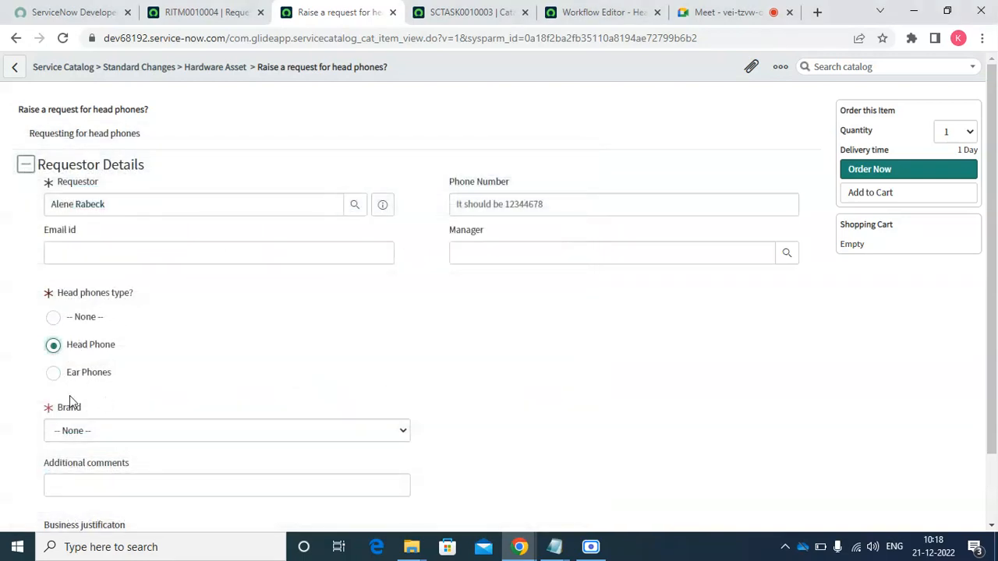
click(74, 434)
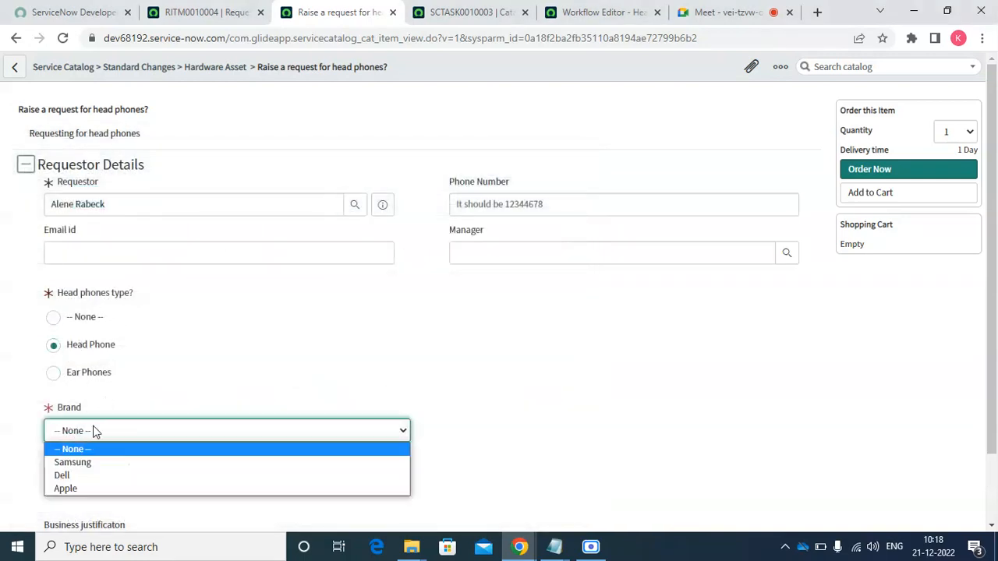
click(73, 463)
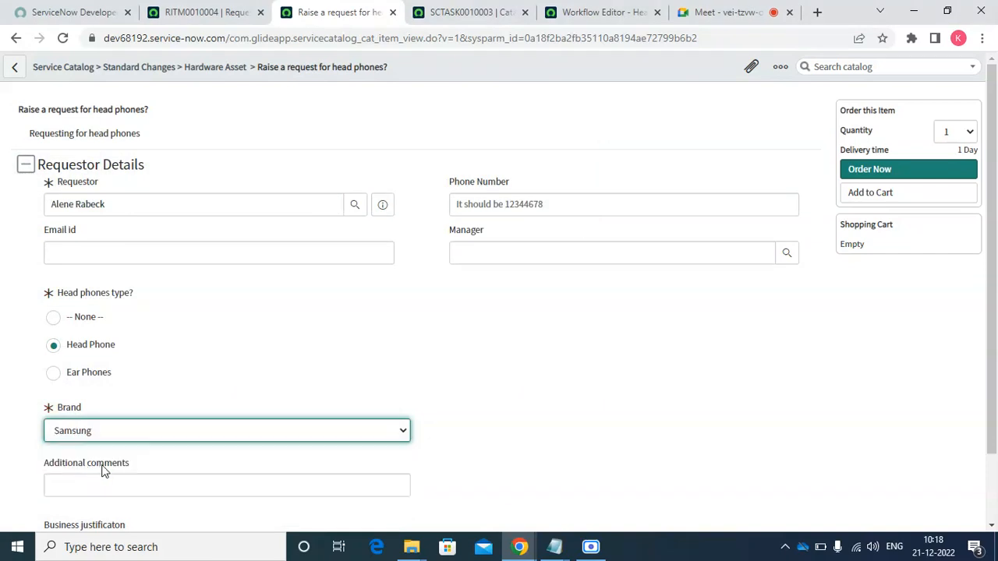
click(903, 170)
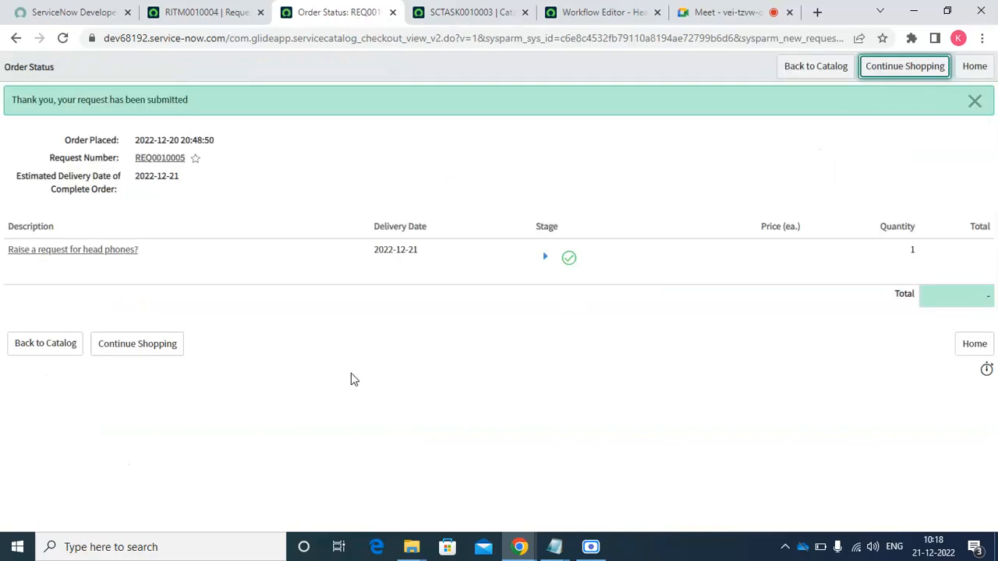
Open the newly ordered requested item and approve the first approver's requested approval
click(103, 253)
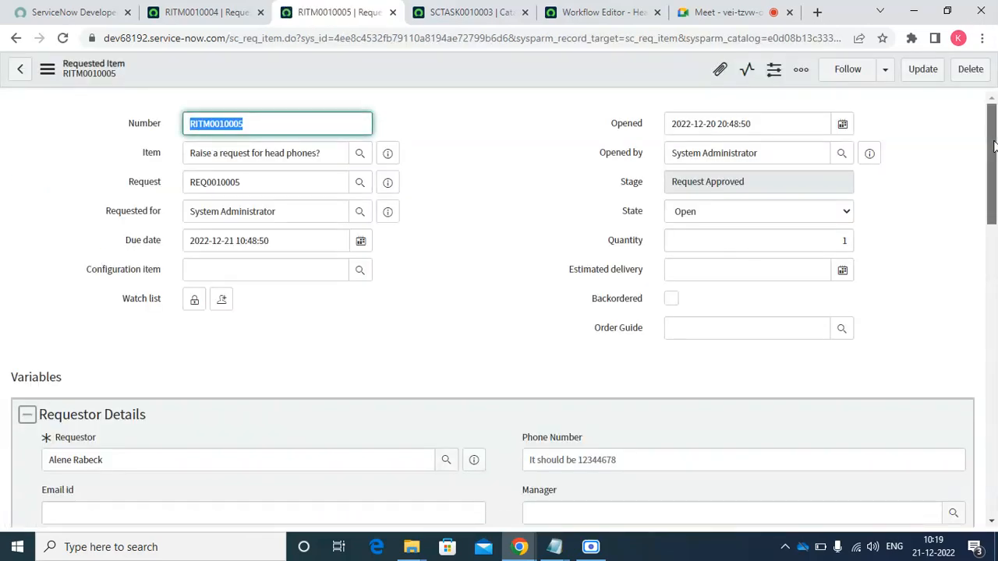
drag(995, 139, 996, 431)
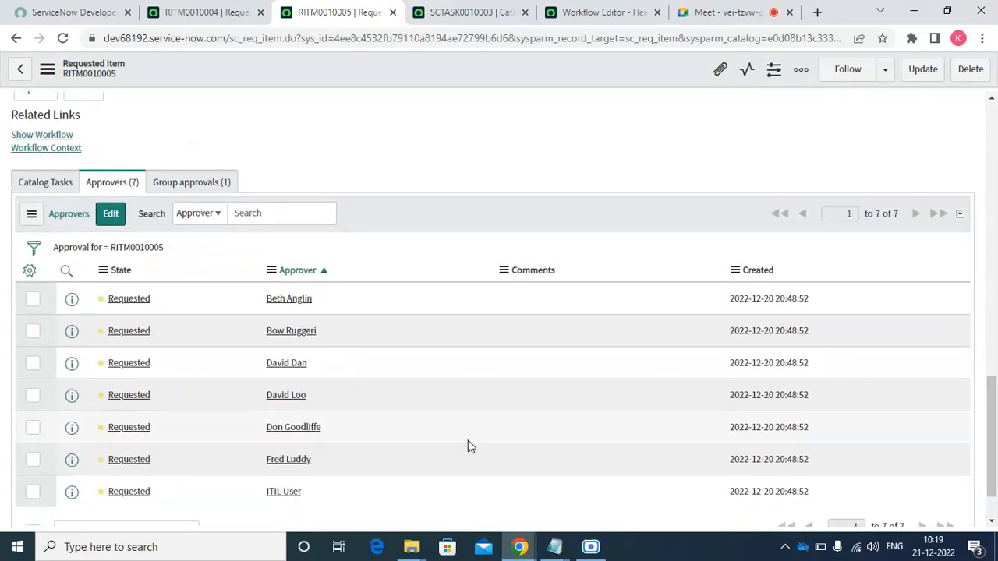
right_click(148, 301)
mouse_move(182, 392)
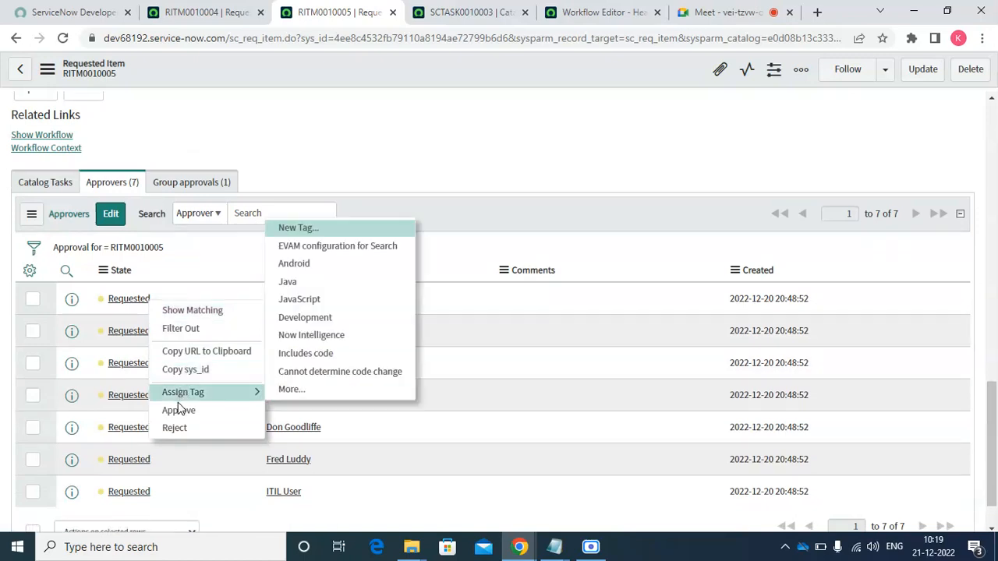
click(178, 411)
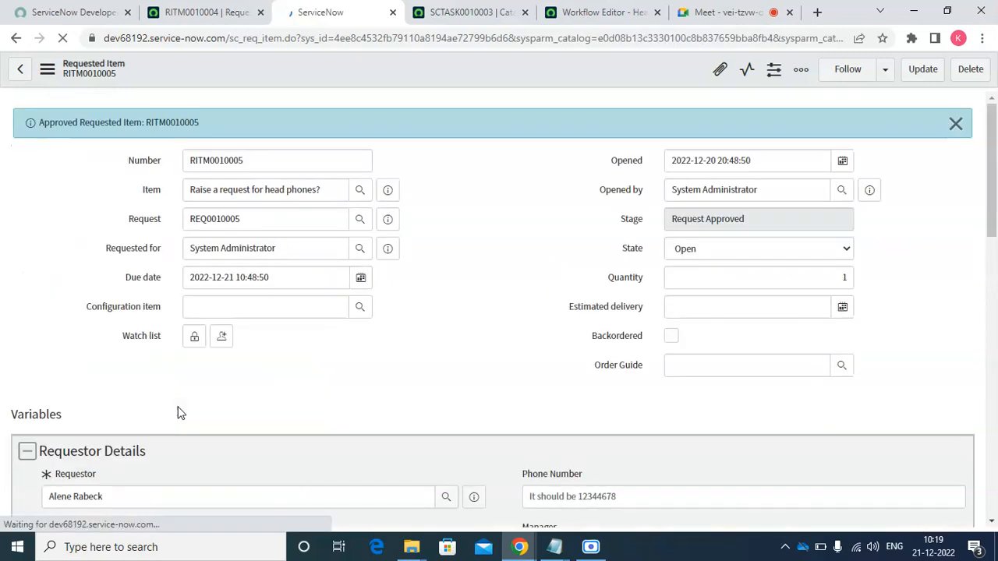
Show the requested item's workflow, close the old catalog task page, and check the Head Phones assignig Task activity's status
drag(993, 204, 995, 439)
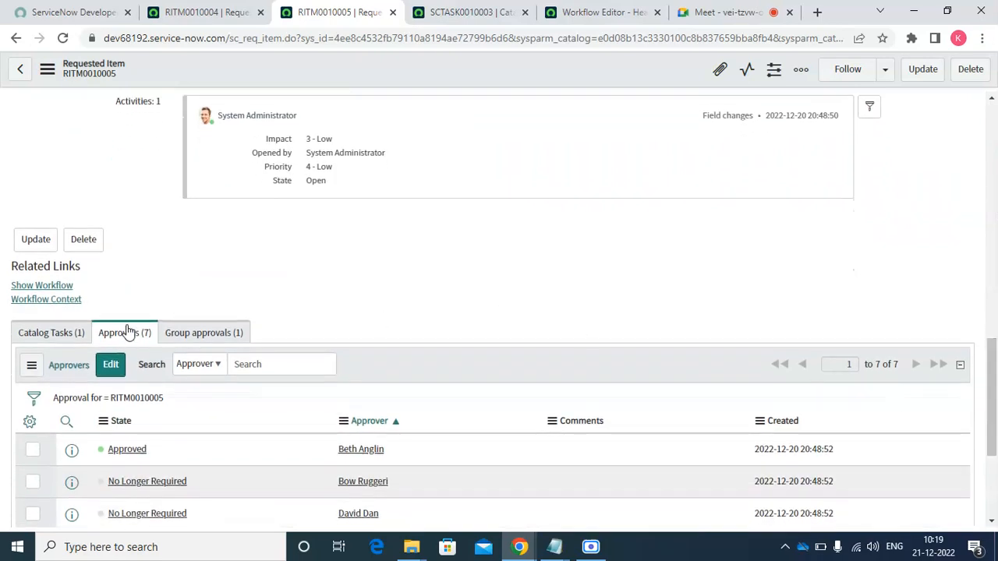
click(44, 287)
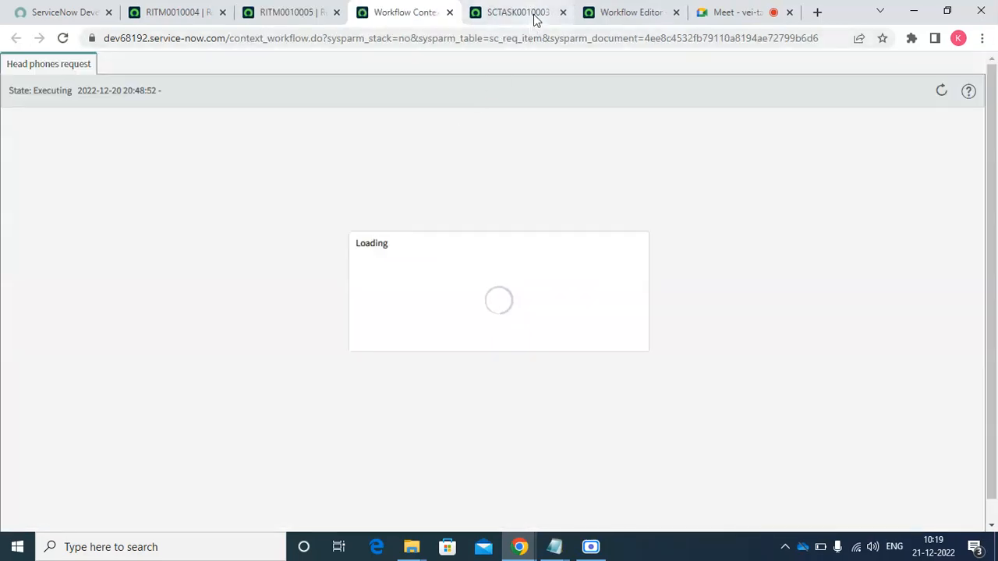
click(535, 18)
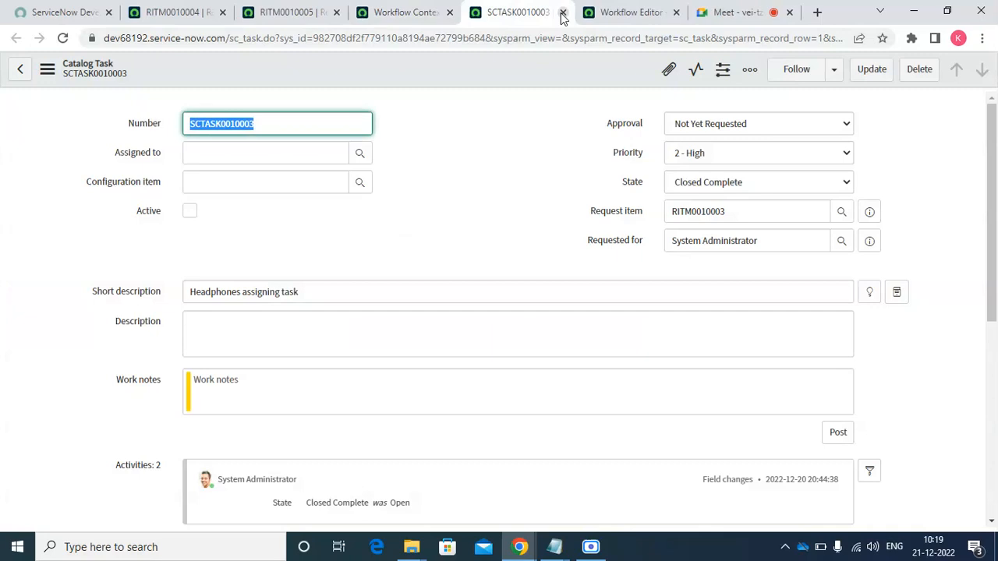
click(563, 13)
click(400, 11)
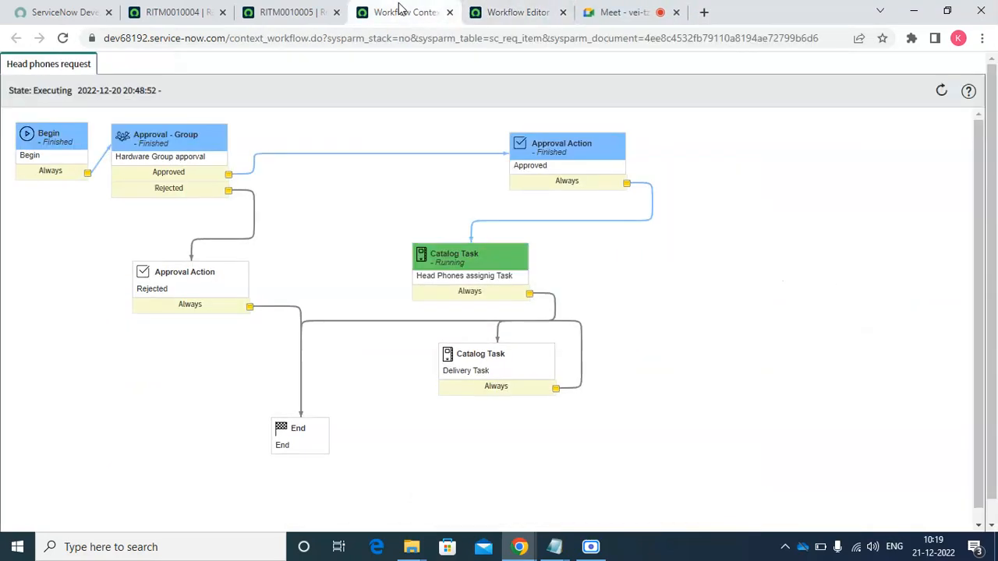
mouse_move(450, 282)
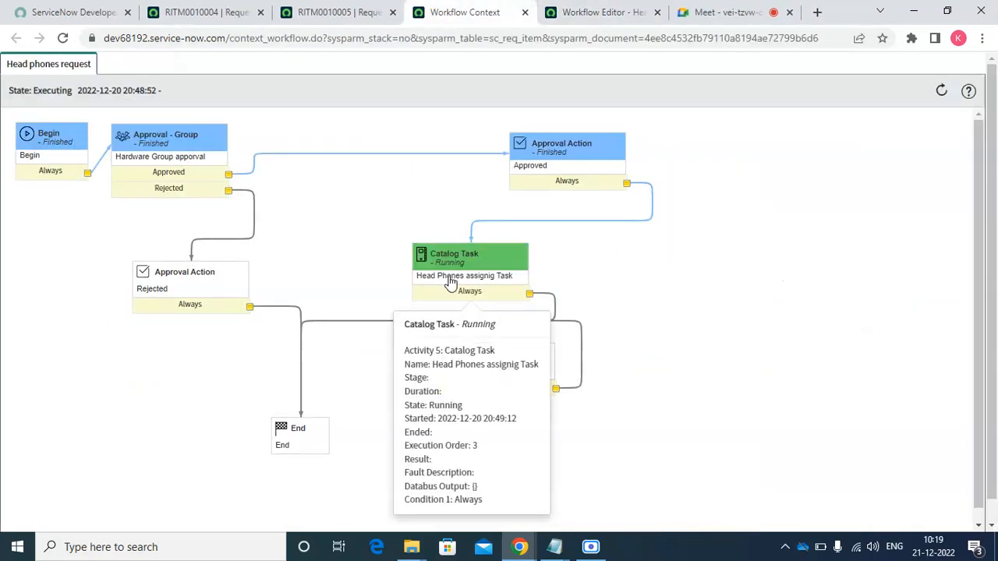
Open the requested item's Headphones assigning task in a separate tab and close the task
click(320, 11)
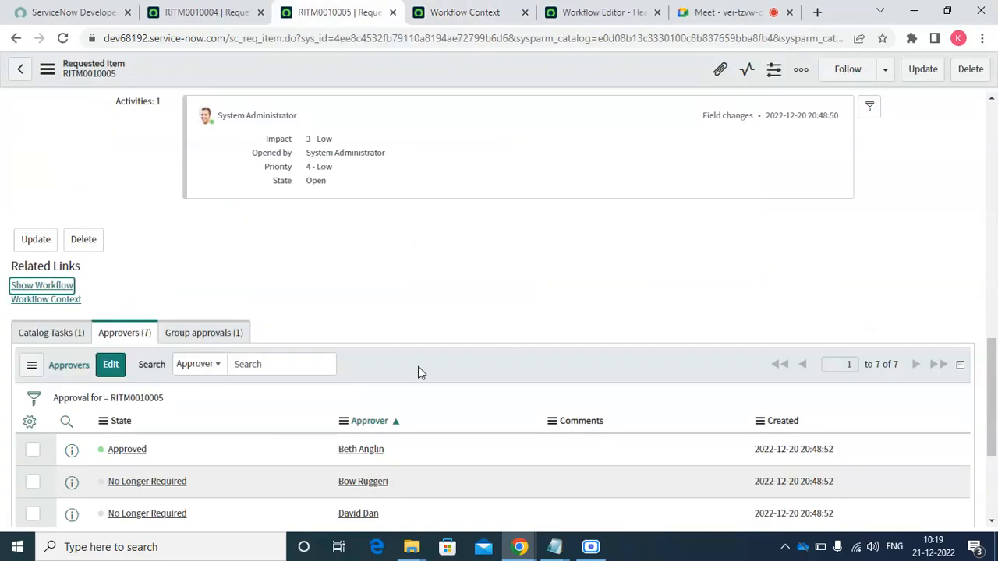
click(50, 333)
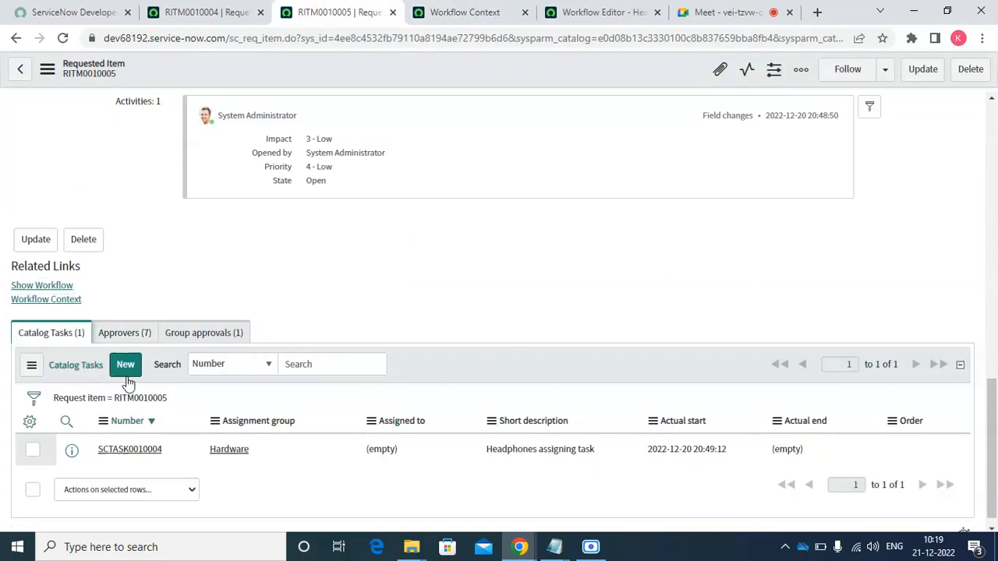
right_click(72, 451)
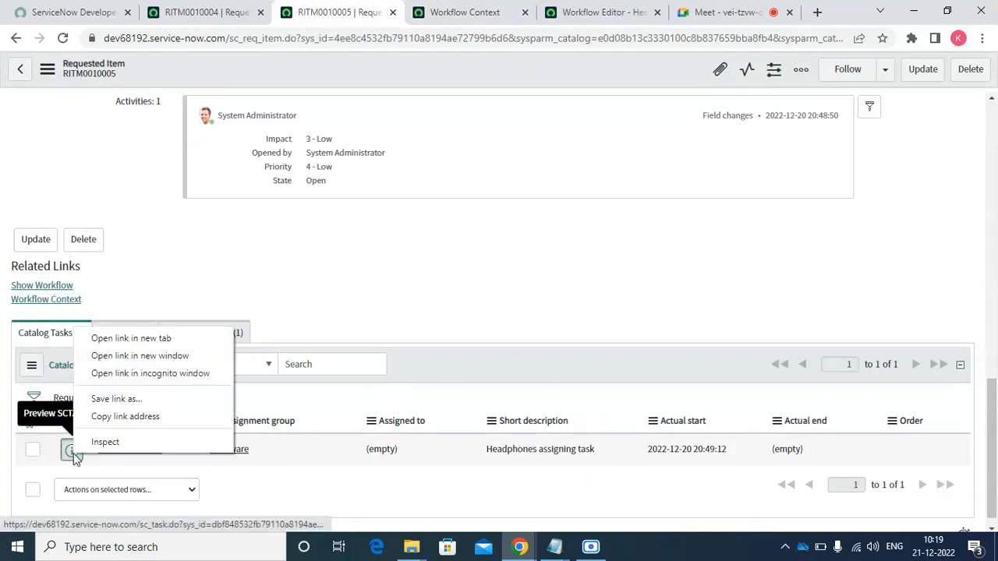
click(138, 341)
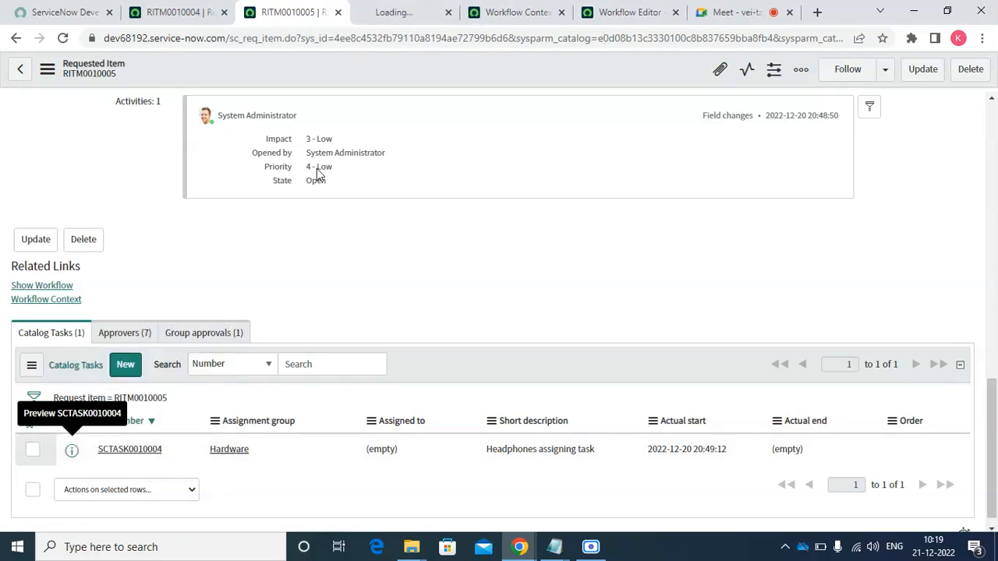
click(410, 16)
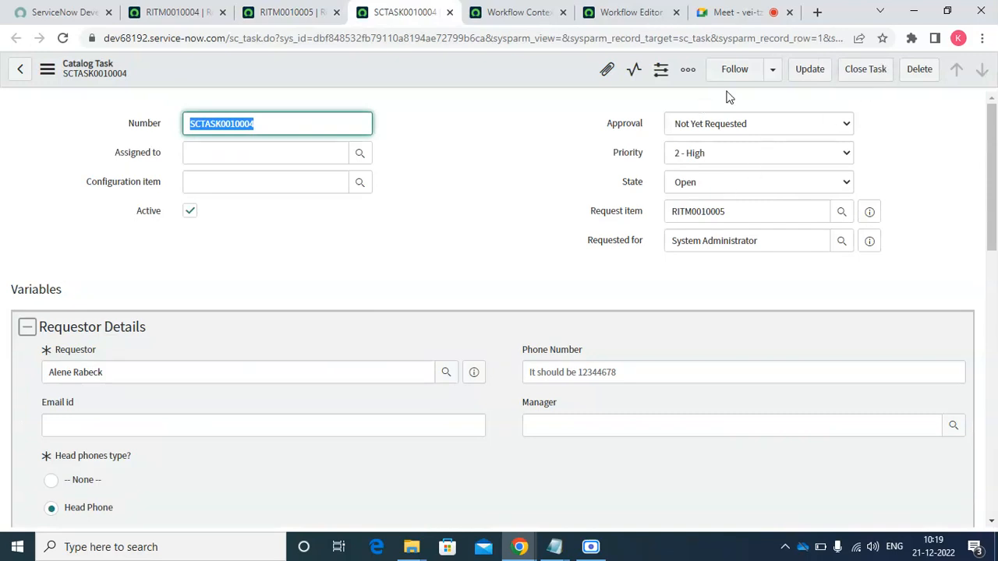
click(863, 77)
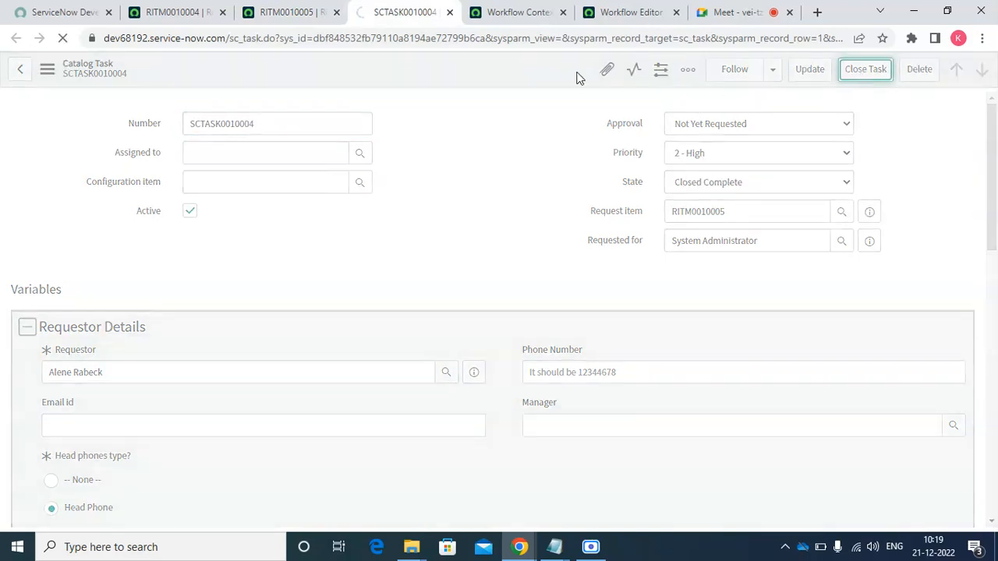
Refresh the workflow context diagram and check the progress of the two Catalog Task activities
click(471, 12)
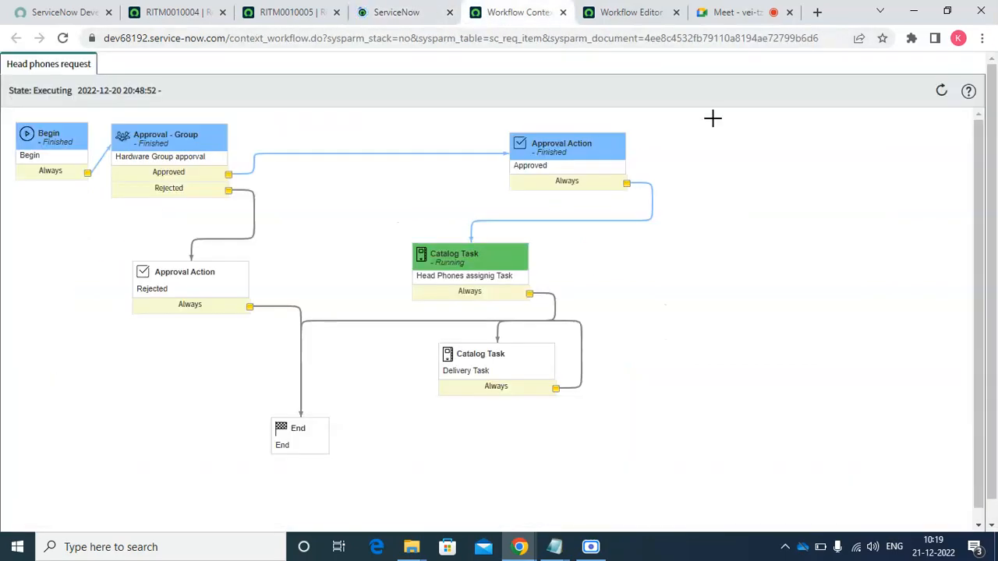
click(941, 92)
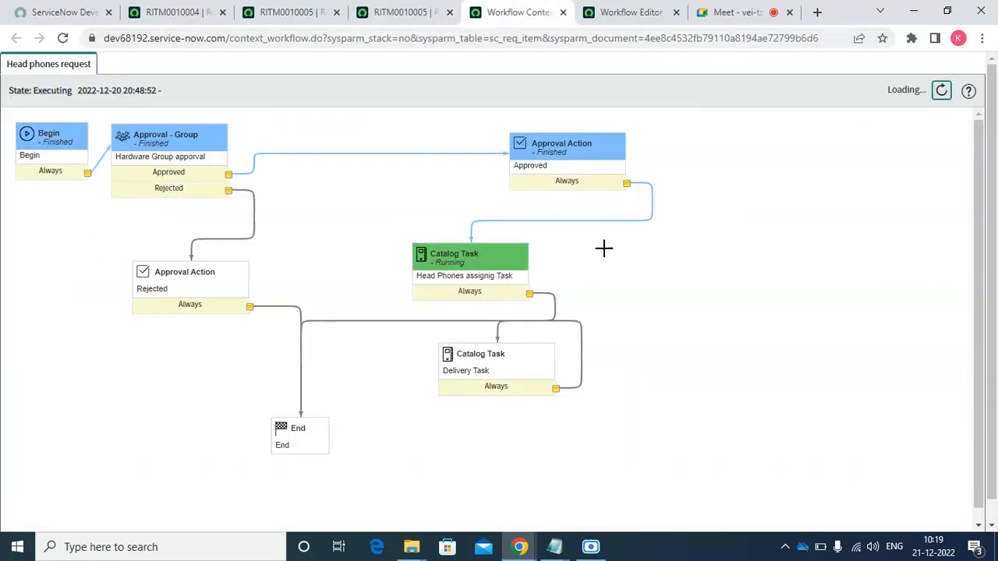
mouse_move(510, 279)
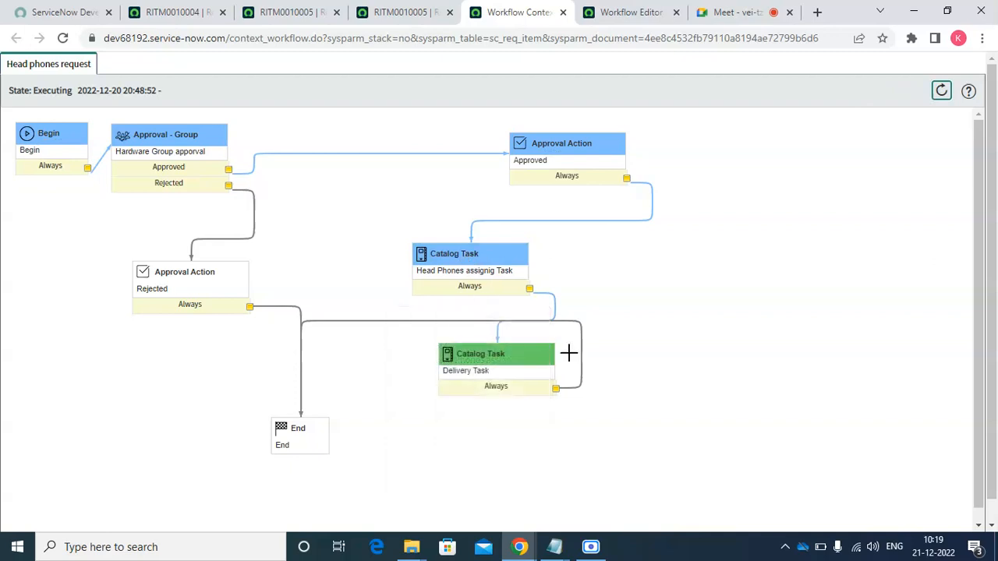
mouse_move(521, 361)
Refresh the requested item's catalog tasks list and open the Delivery Task record in a separate tab
click(287, 12)
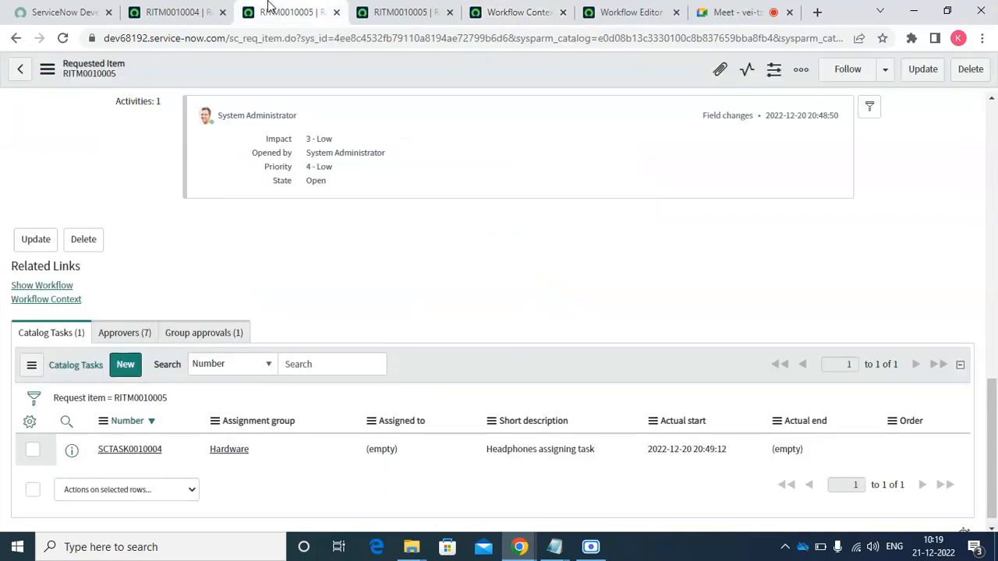
click(32, 364)
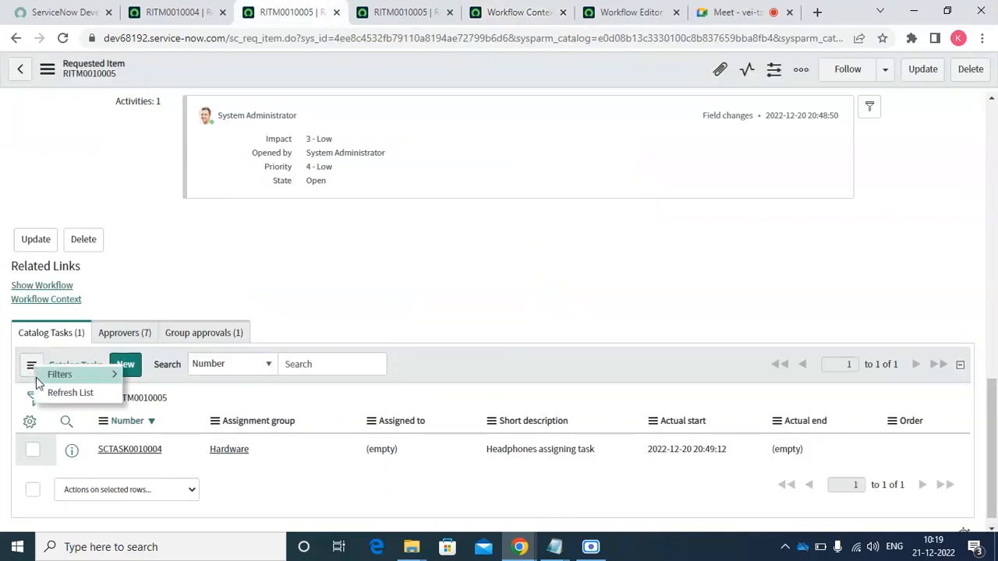
click(44, 395)
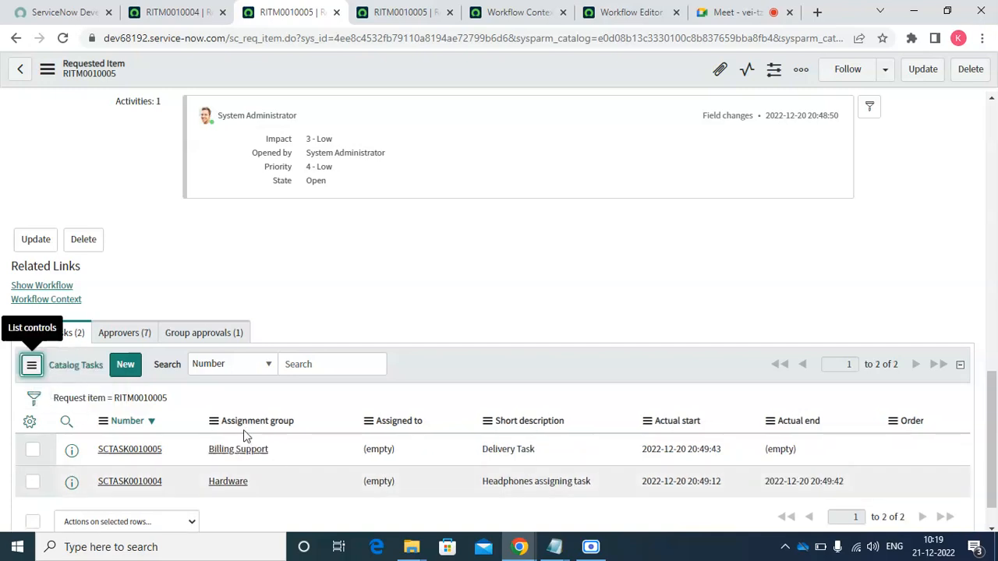
right_click(75, 453)
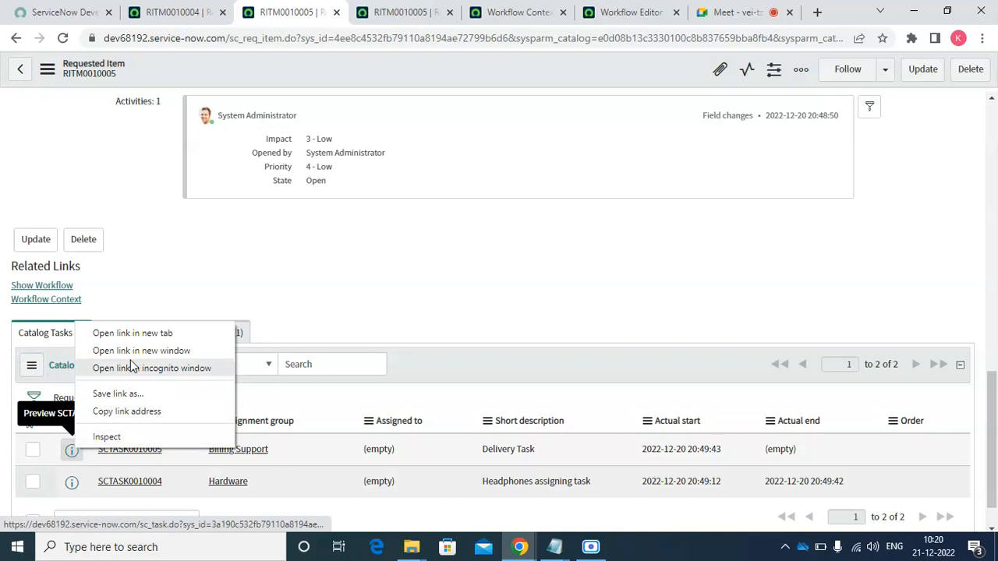
click(133, 333)
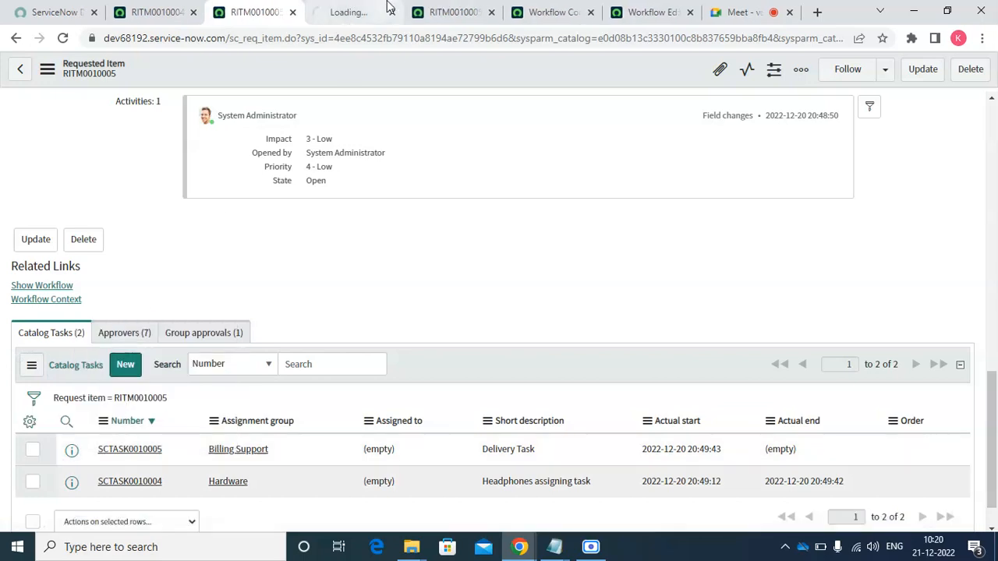
Close the extra requested item page, set the Delivery Task record's state to Closed Complete and close the task
click(453, 11)
click(492, 12)
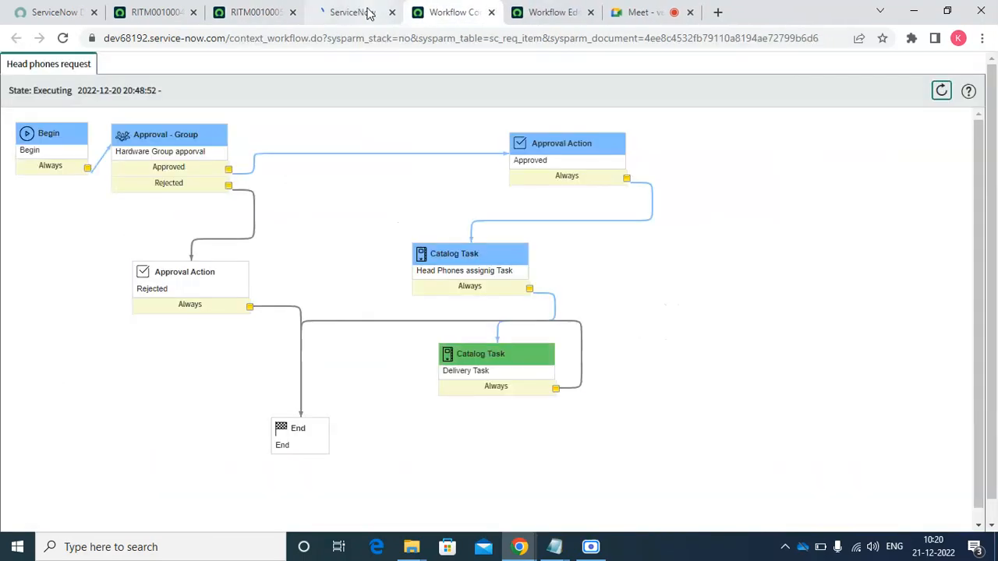
click(364, 11)
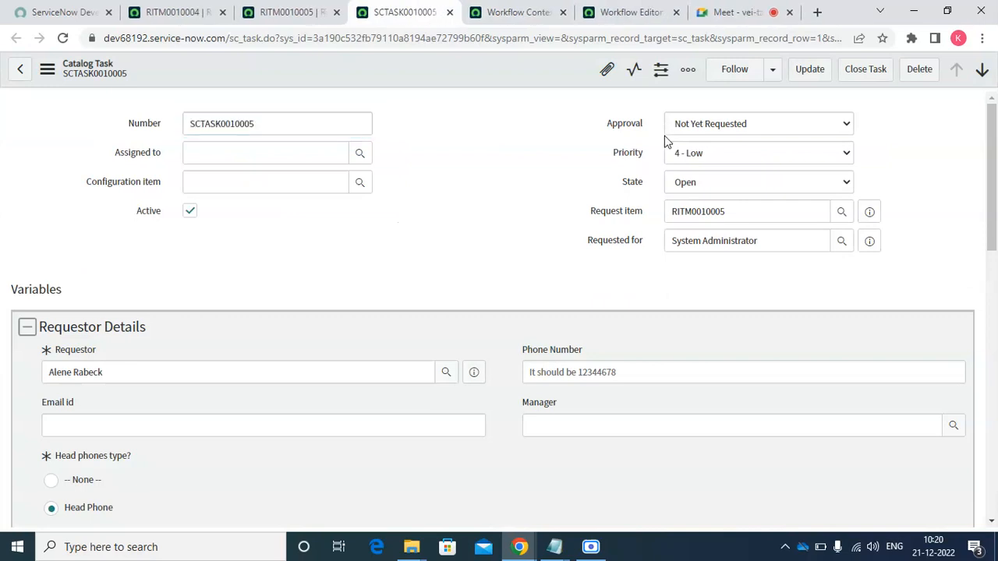
click(704, 185)
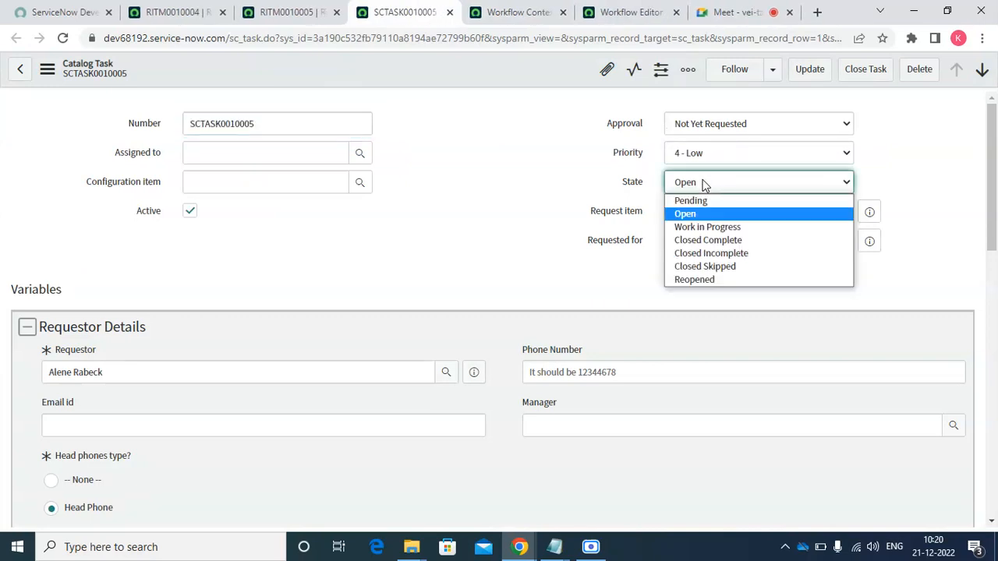
click(702, 241)
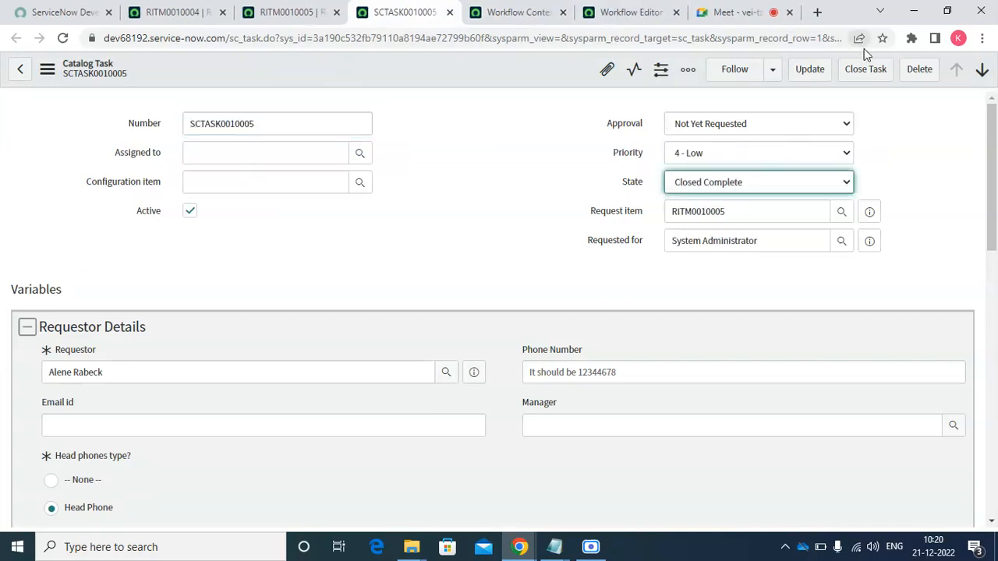
click(865, 70)
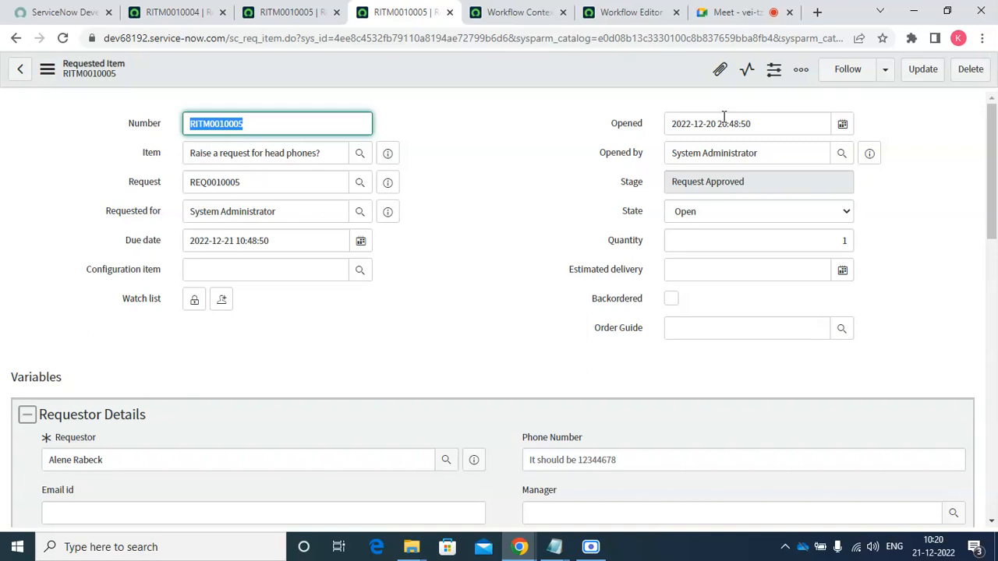
Review the requested item's catalog tasks and refresh the workflow context diagram to check the progress from Delivery Task to End
scroll(719, 106, down, 2)
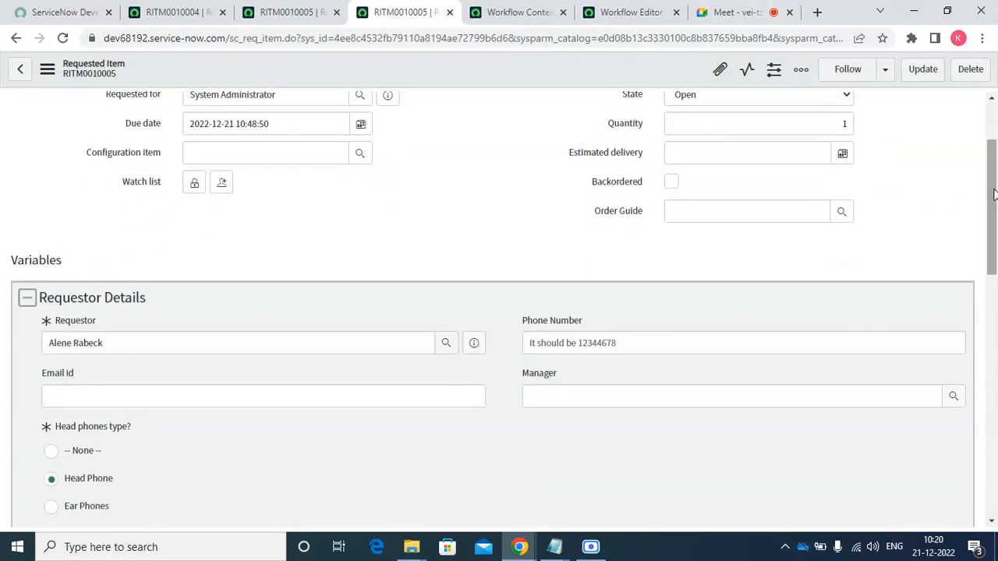
drag(994, 194, 994, 435)
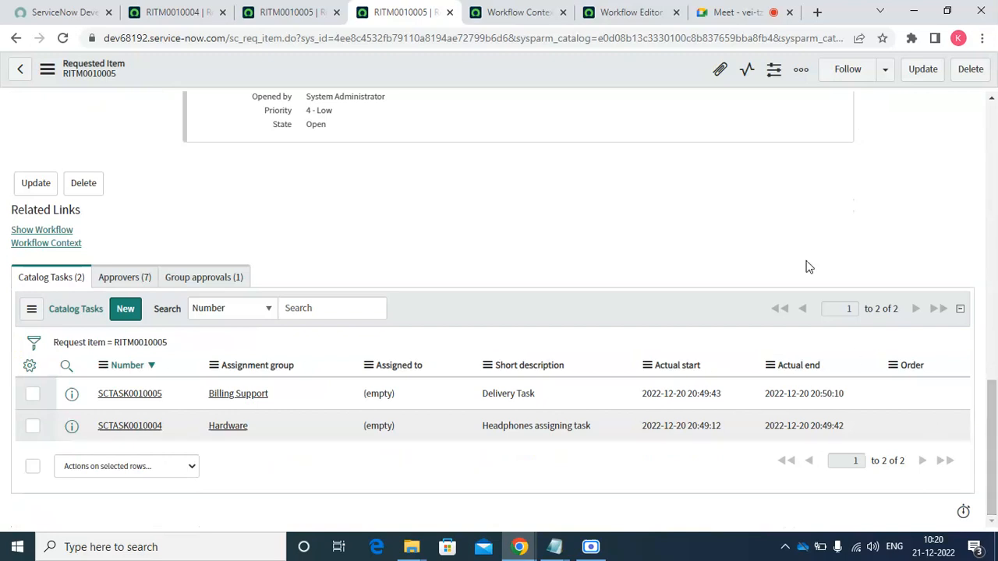
click(540, 12)
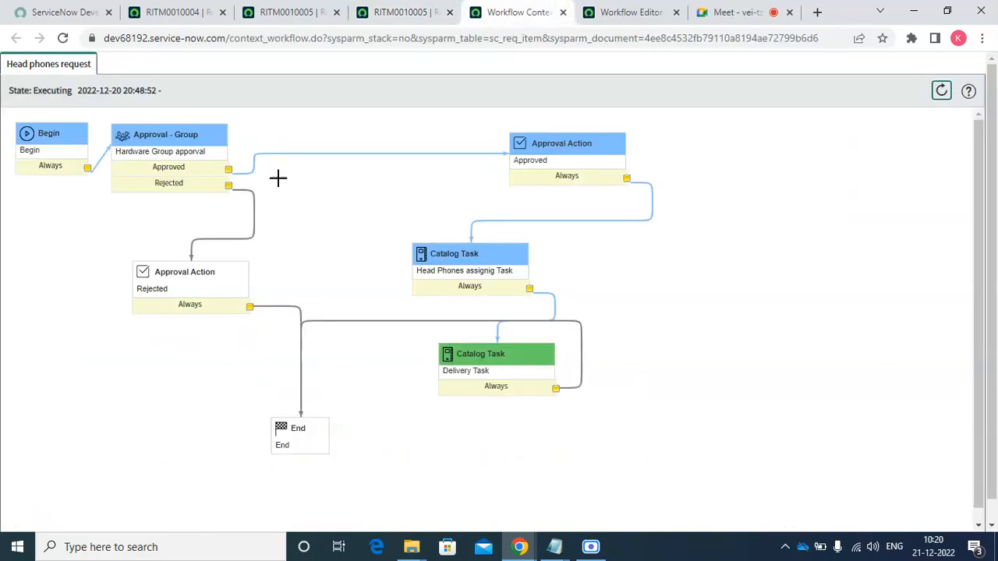
click(943, 89)
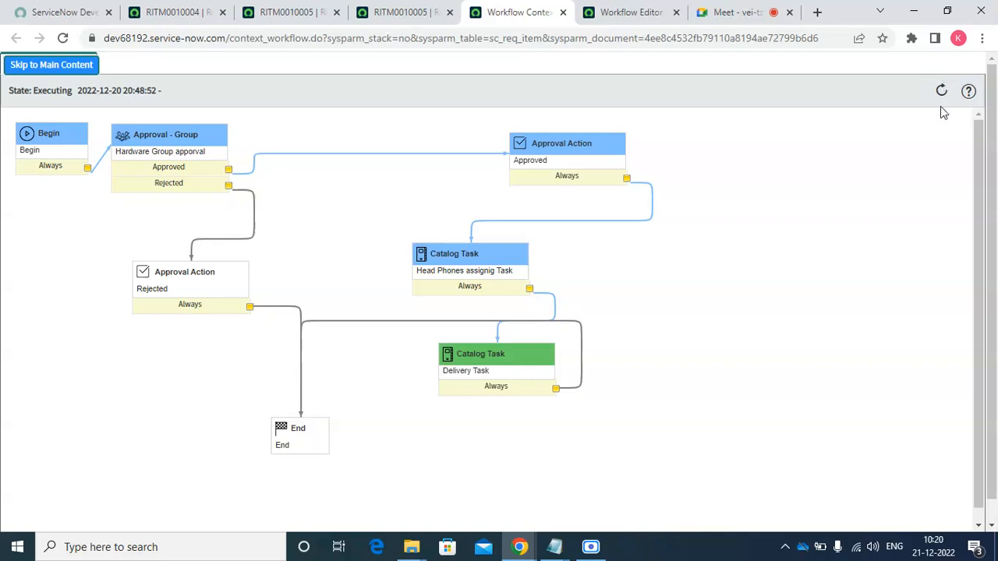
click(942, 92)
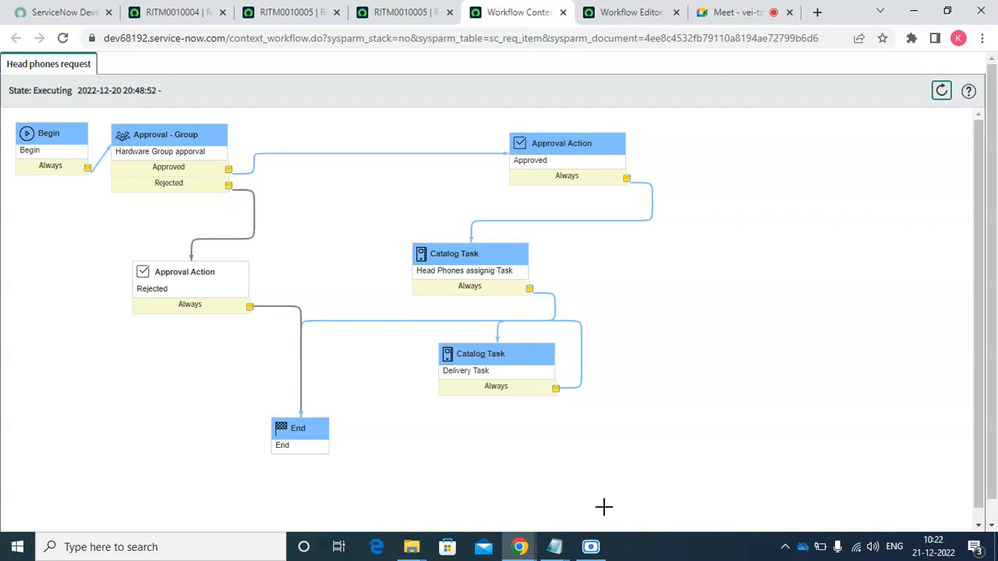
click(592, 548)
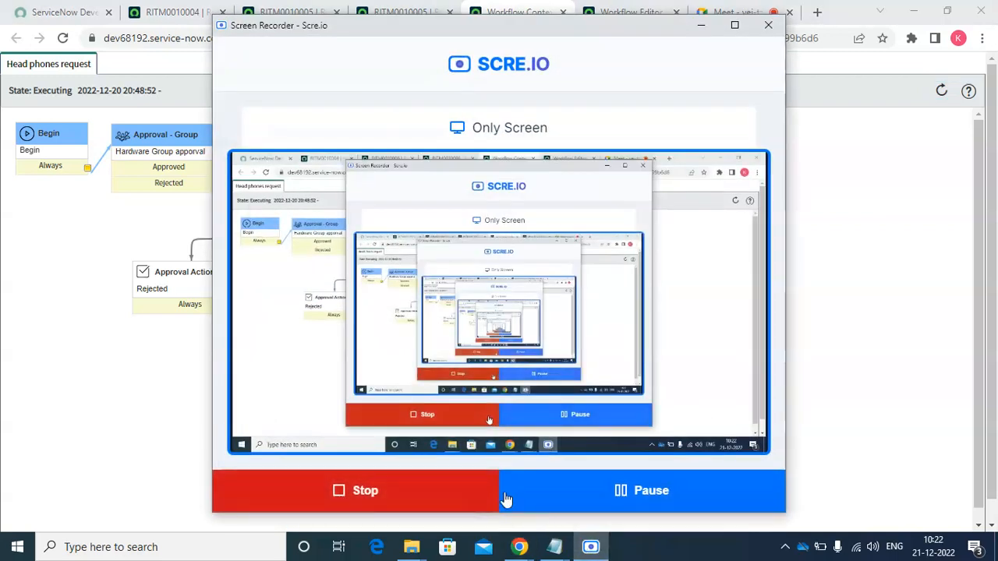
click(704, 26)
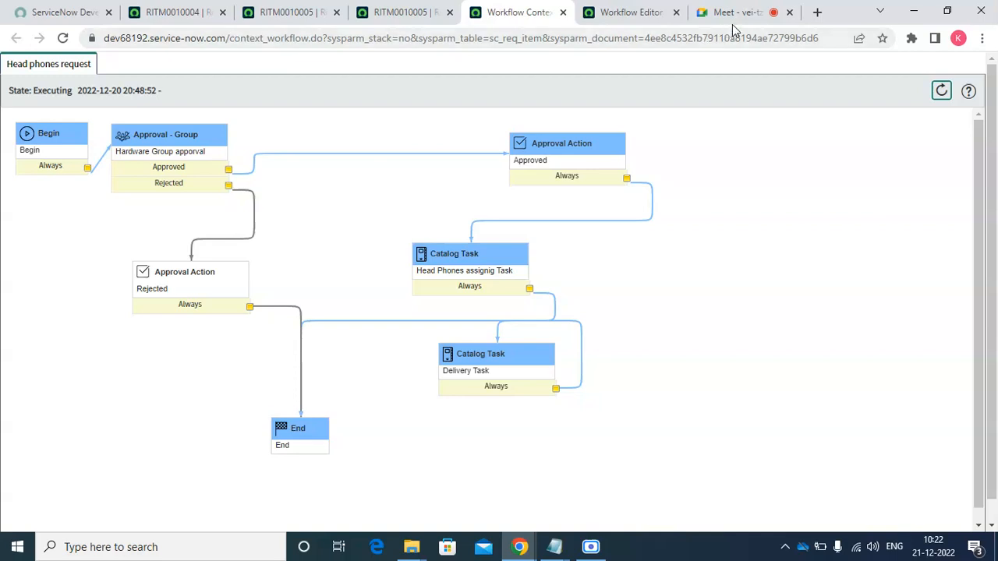
Close the workflow context diagram and the duplicate requested item page to return to the Head phones request workflow
click(563, 12)
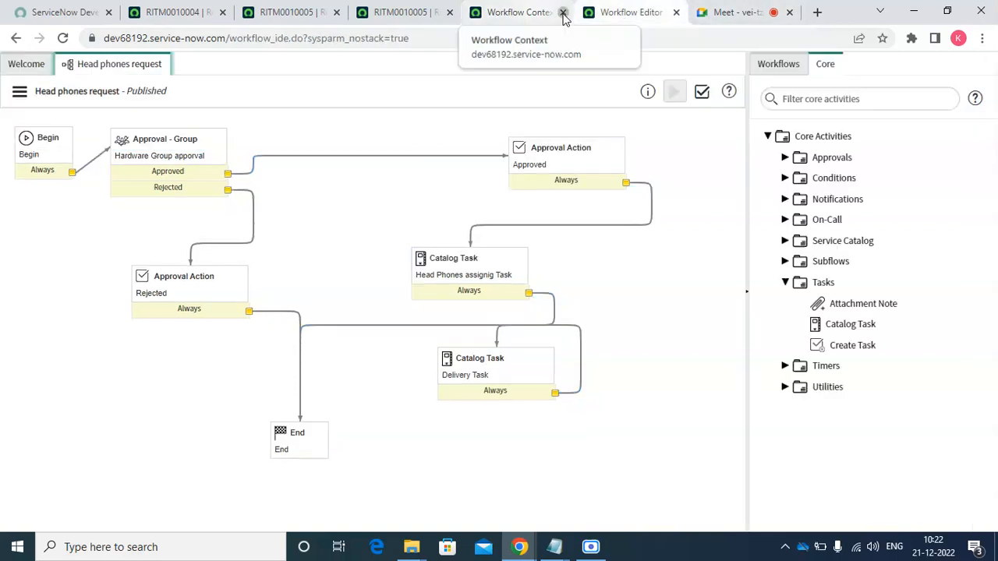
click(422, 19)
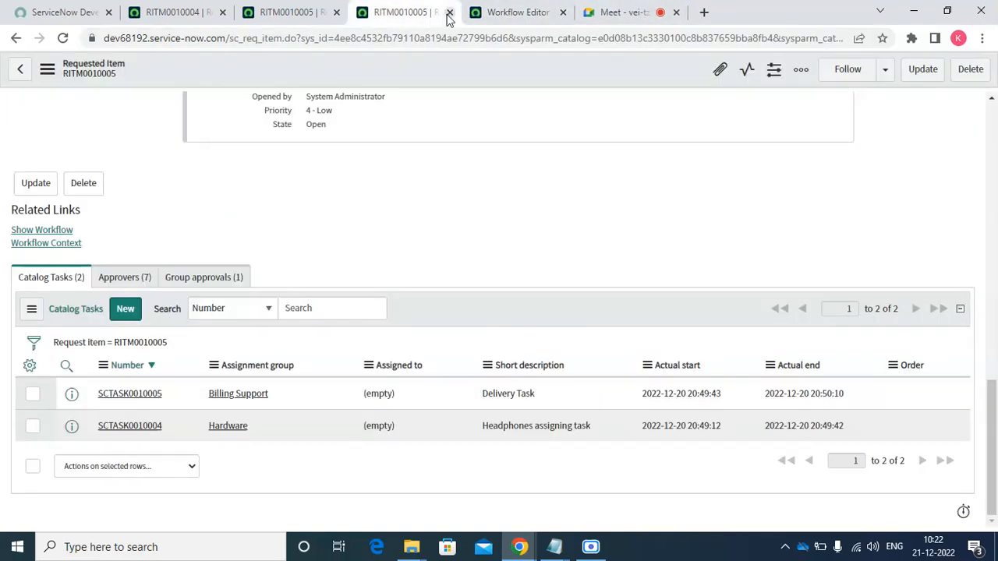
click(449, 13)
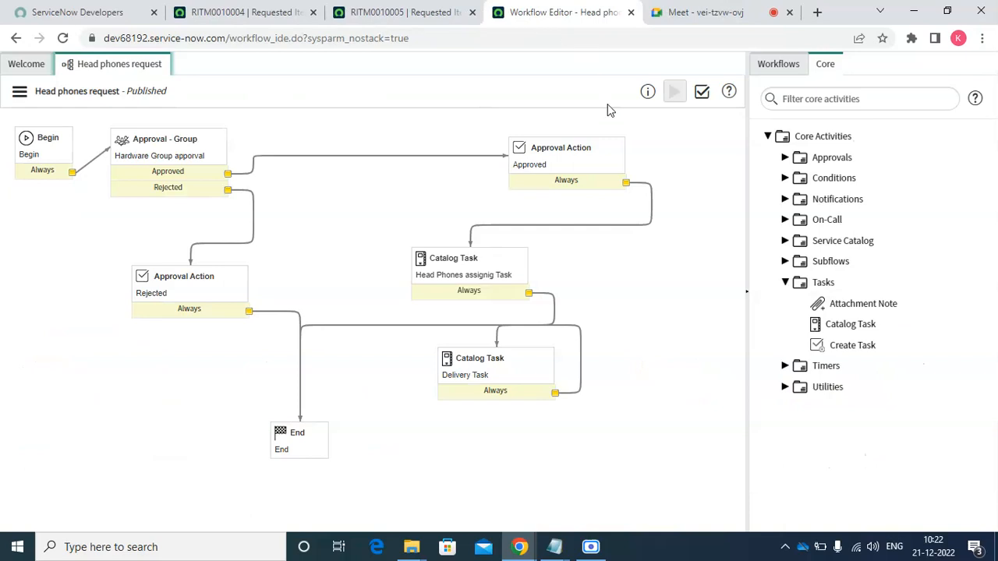
click(590, 549)
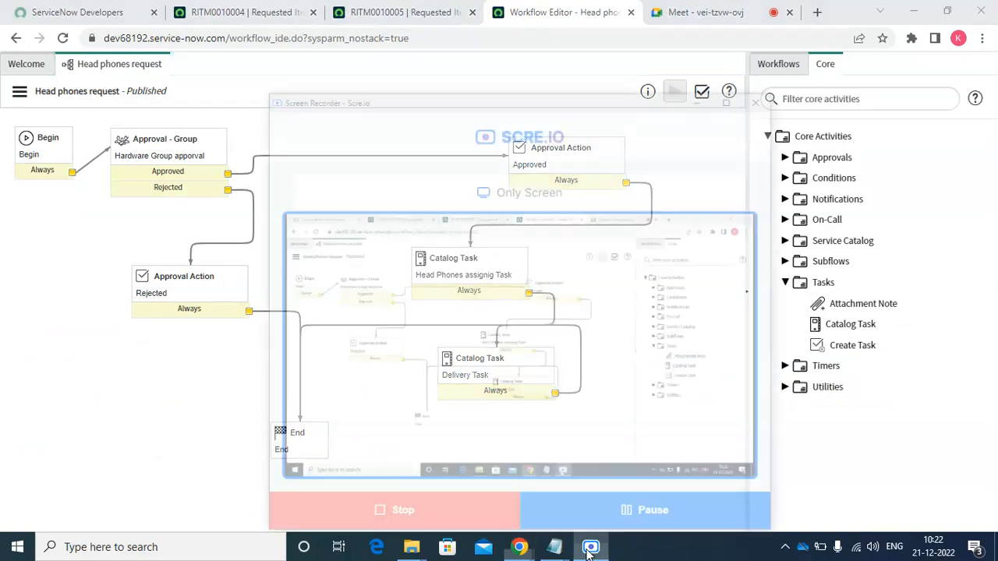